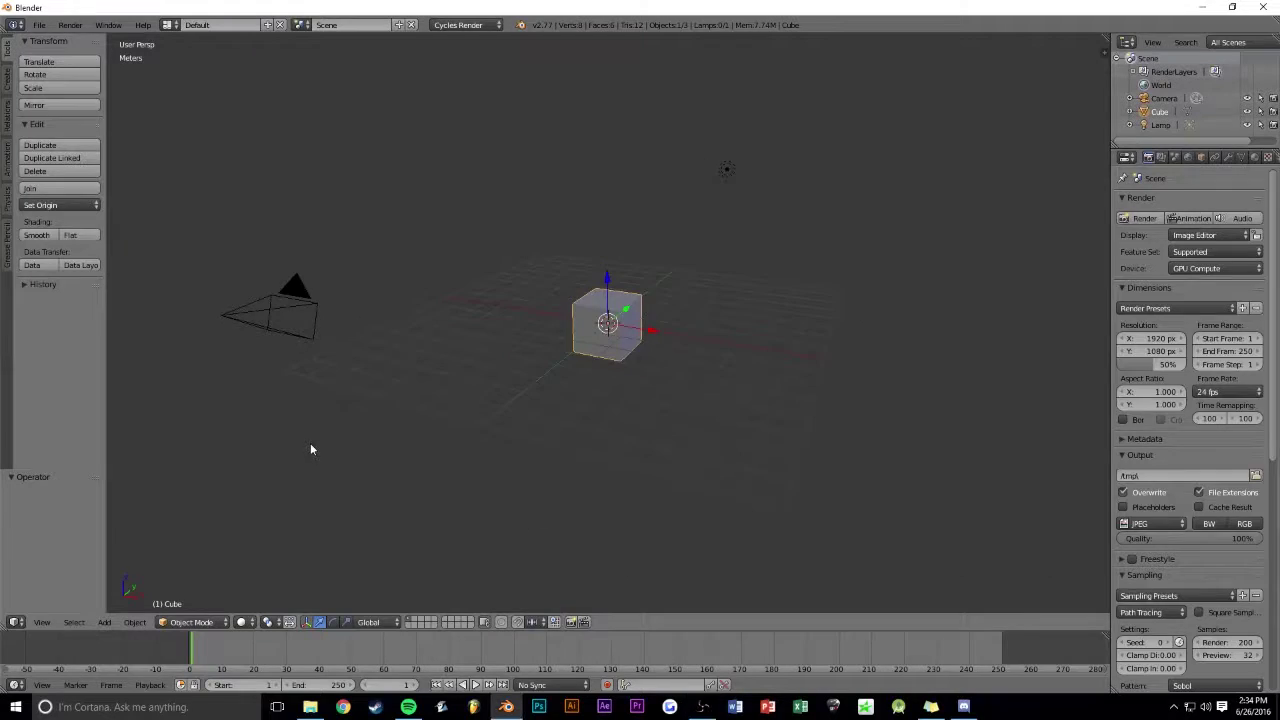
Step: Delete the default cube and lamp from the scene
mouse_move(310, 443)
middle_mouse_down()
mouse_move(542, 434)
mouse_move(407, 444)
mouse_move(503, 396)
mouse_move(533, 421)
middle_mouse_up()
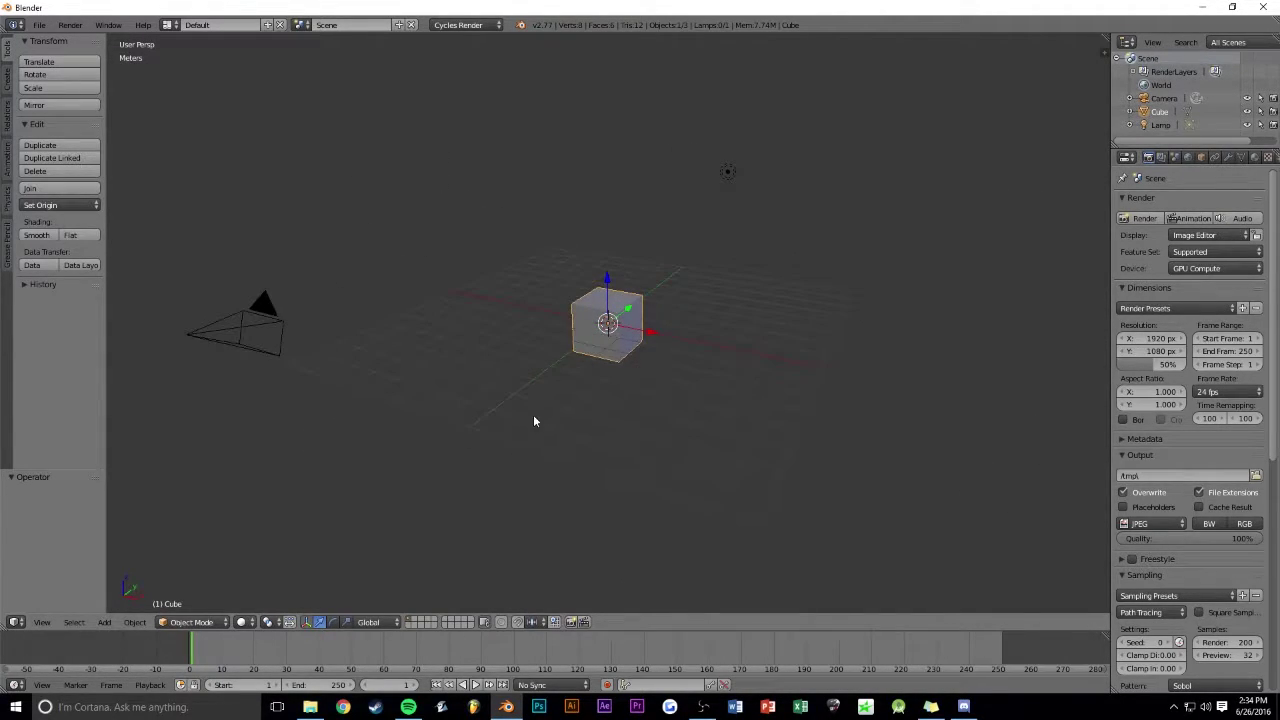
right_click(730, 175, "shift")
key("x")
left_click(695, 383)
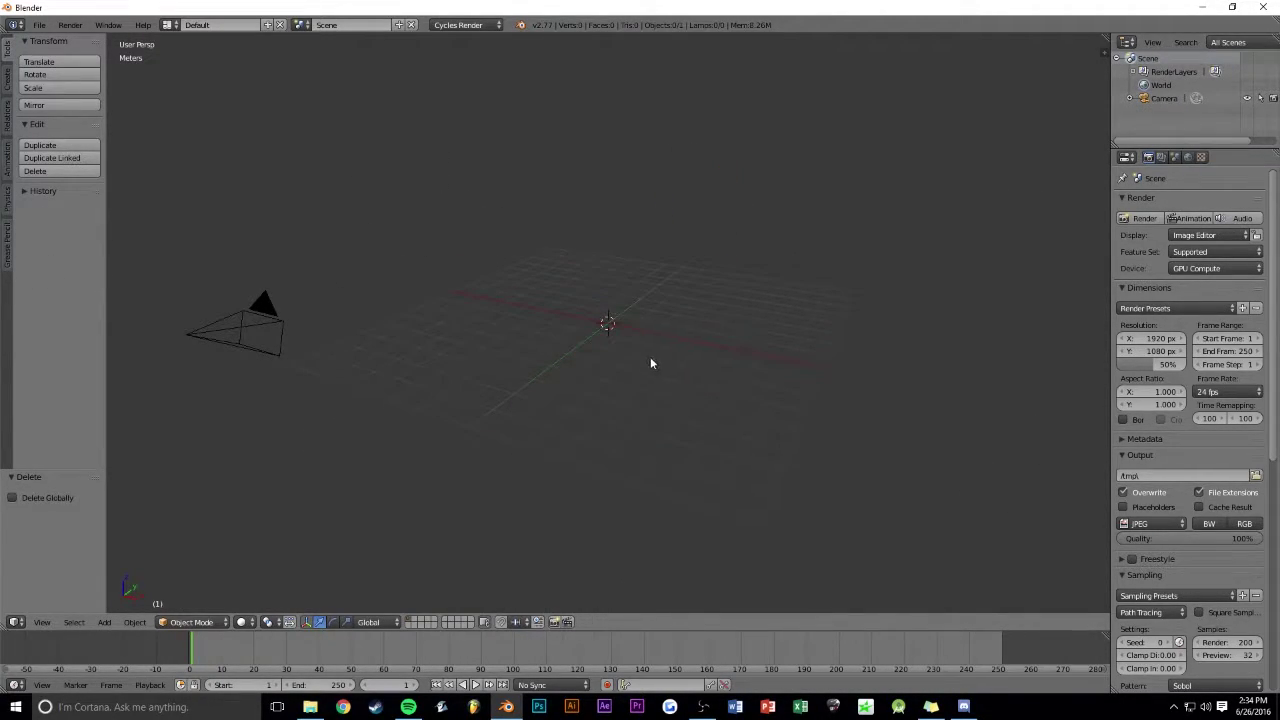
Step: Add a UV sphere, scale it about 2.9 times, and enter Edit Mode
key("shift+a")
mouse_move(618, 359)
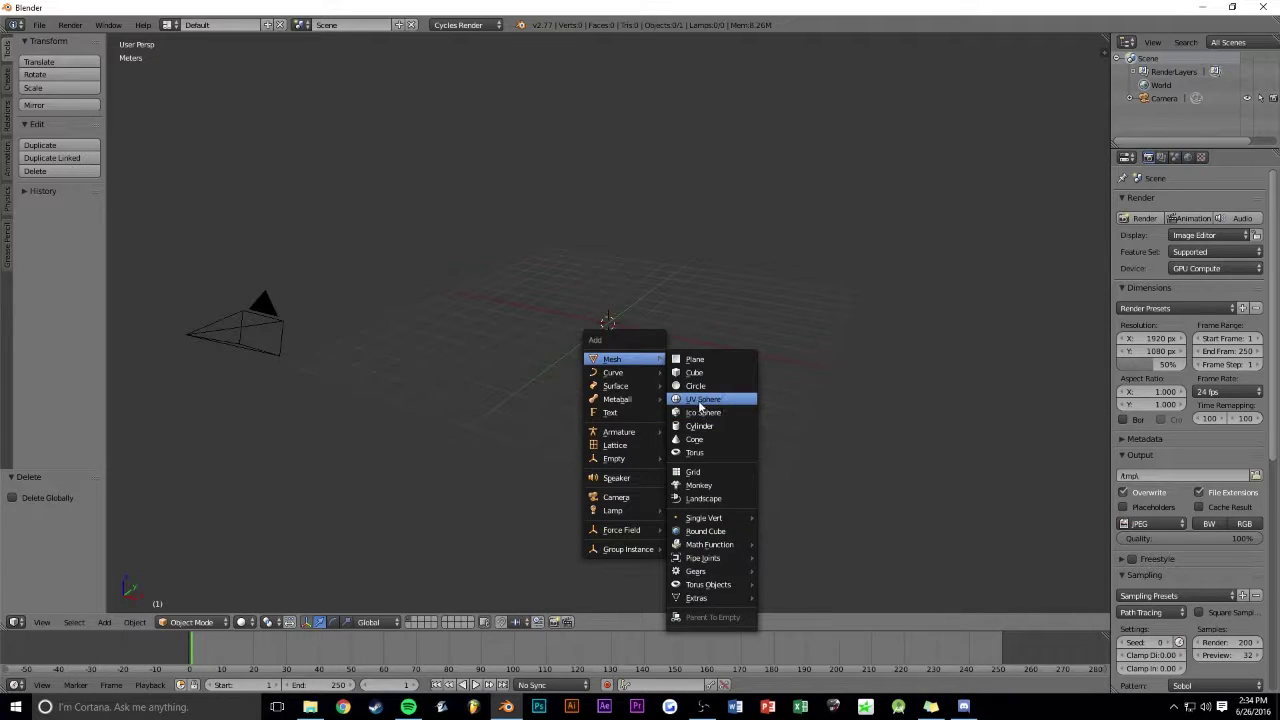
left_click(702, 405)
middle_click_drag(651, 338, 713, 316)
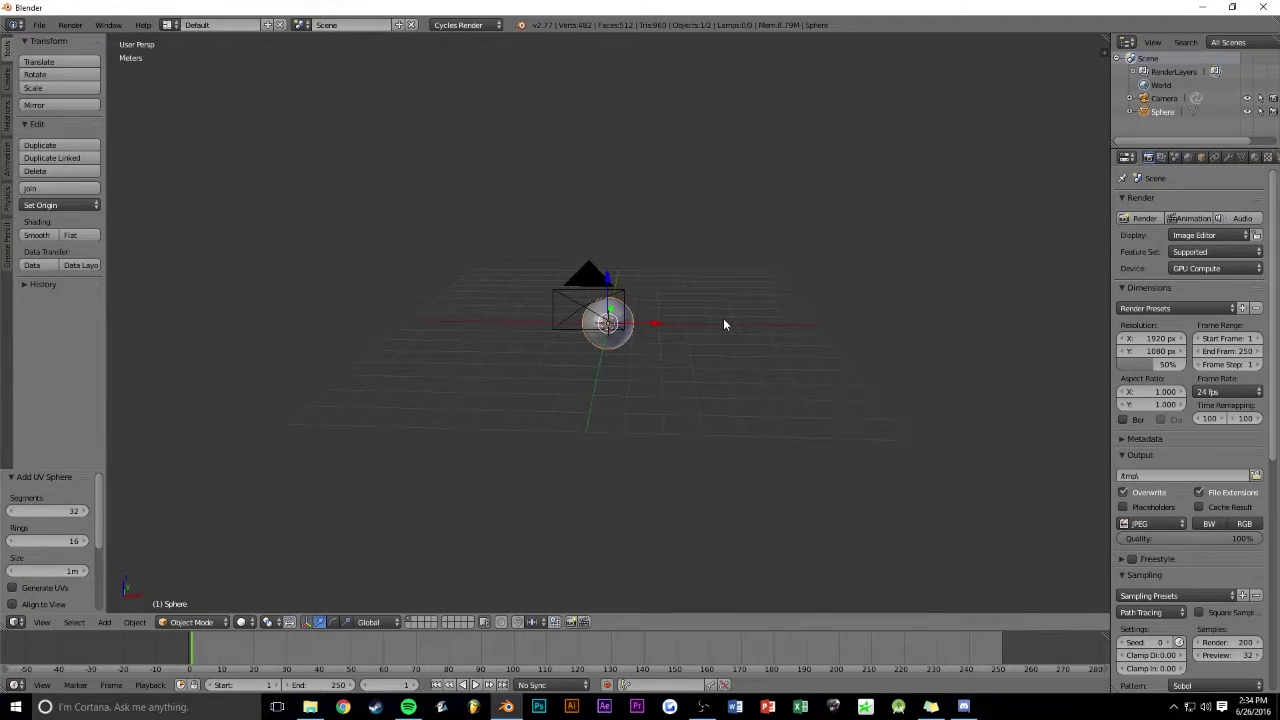
key("s")
left_click(861, 235)
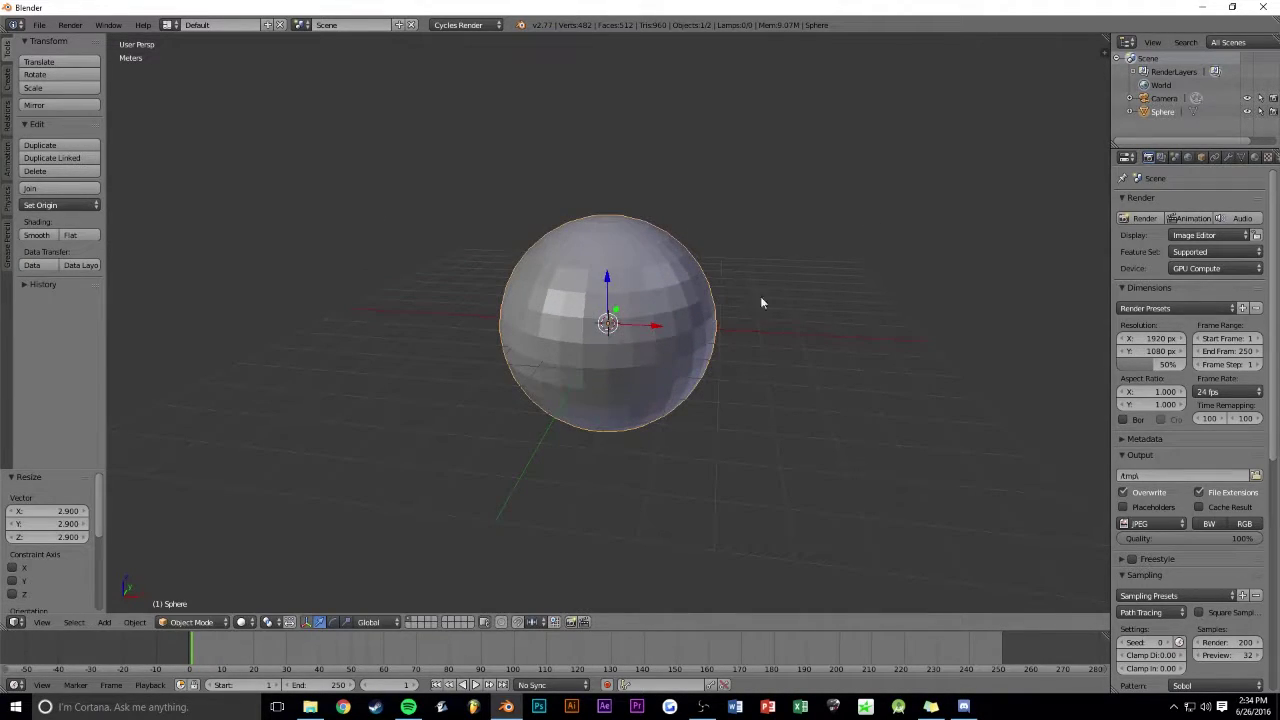
key("Tab")
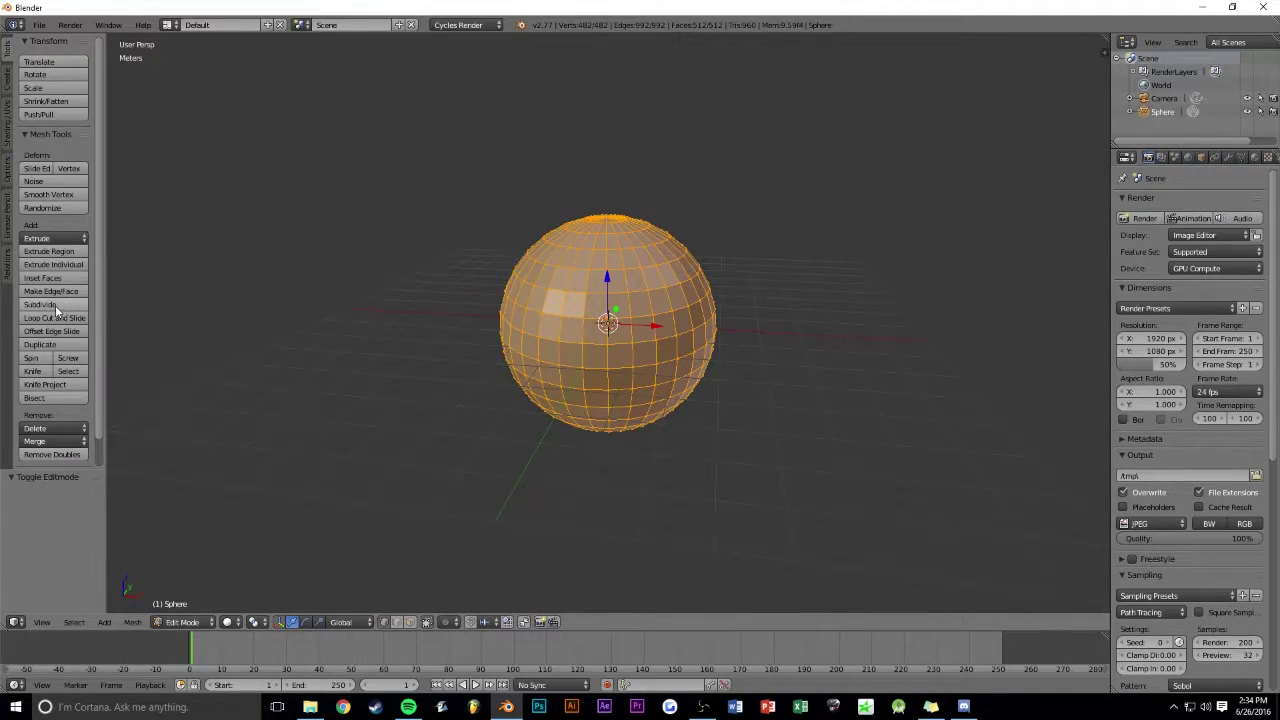
Step: Subdivide the sphere twice and raise Fractal to 42.720, then view through the camera
left_click(55, 305)
left_click(55, 305)
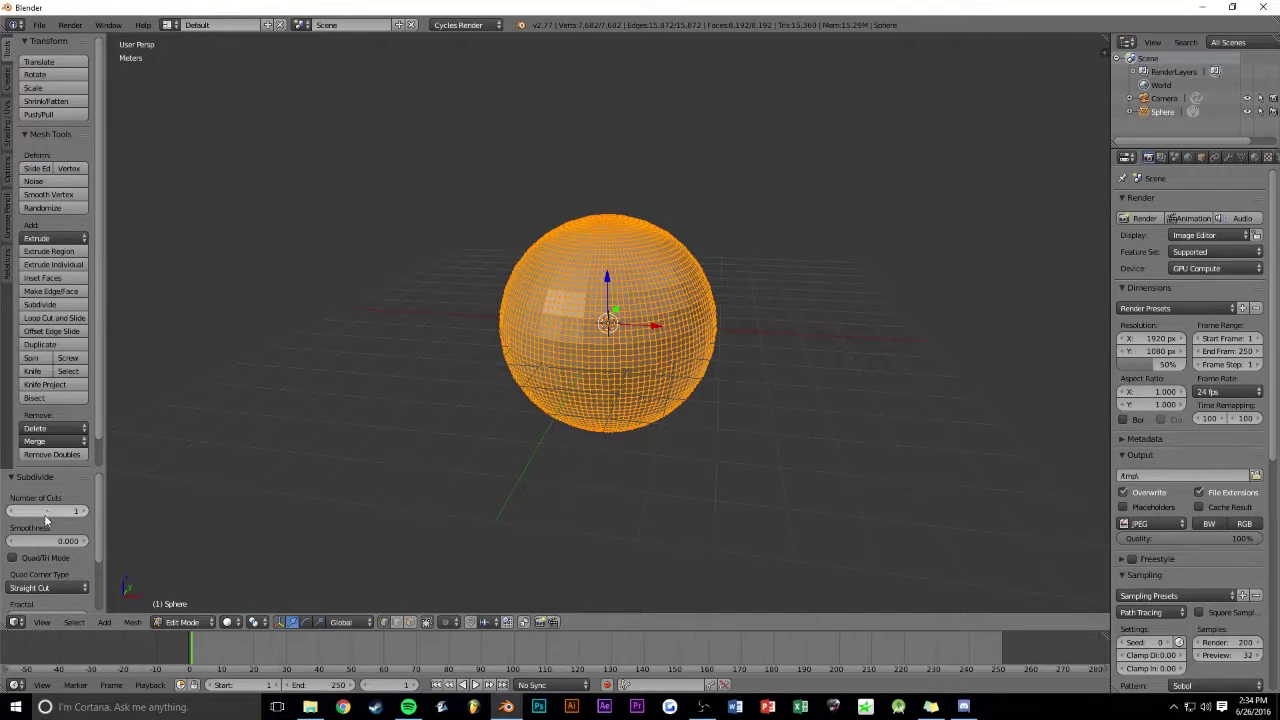
scroll(44, 520, "down", 3)
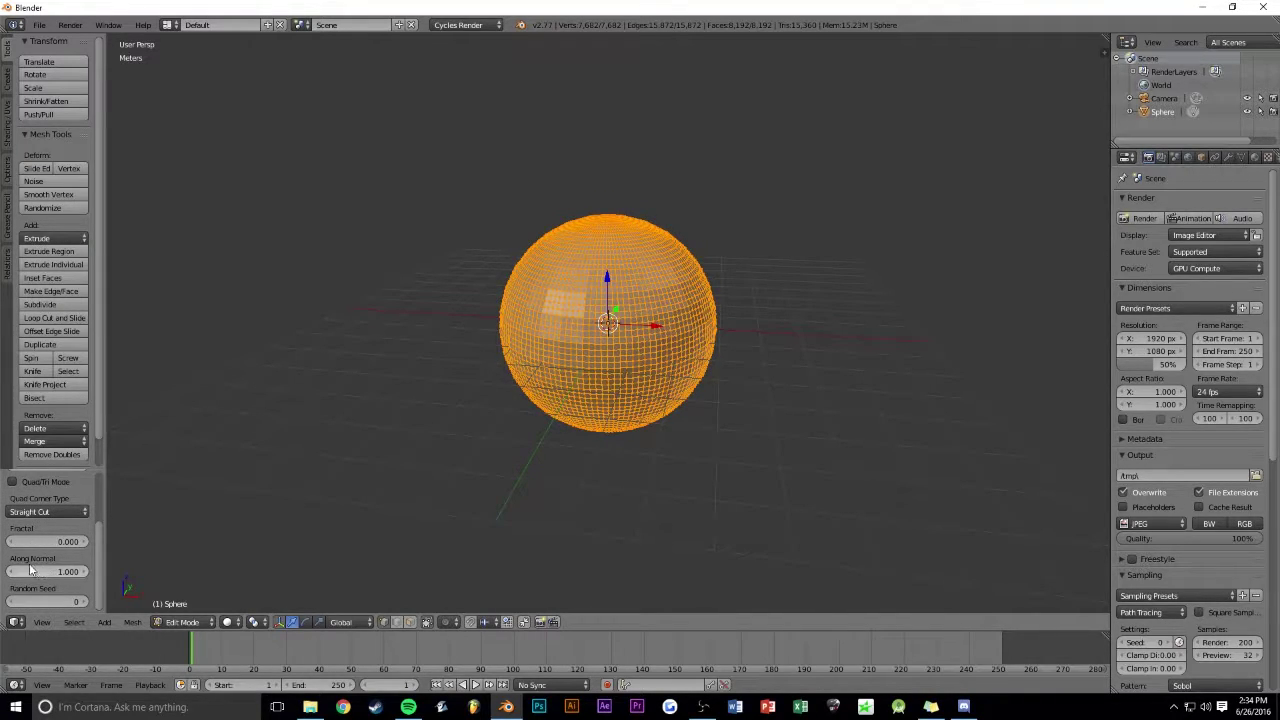
left_click_drag(48, 541, 90, 541)
key("KP_0")
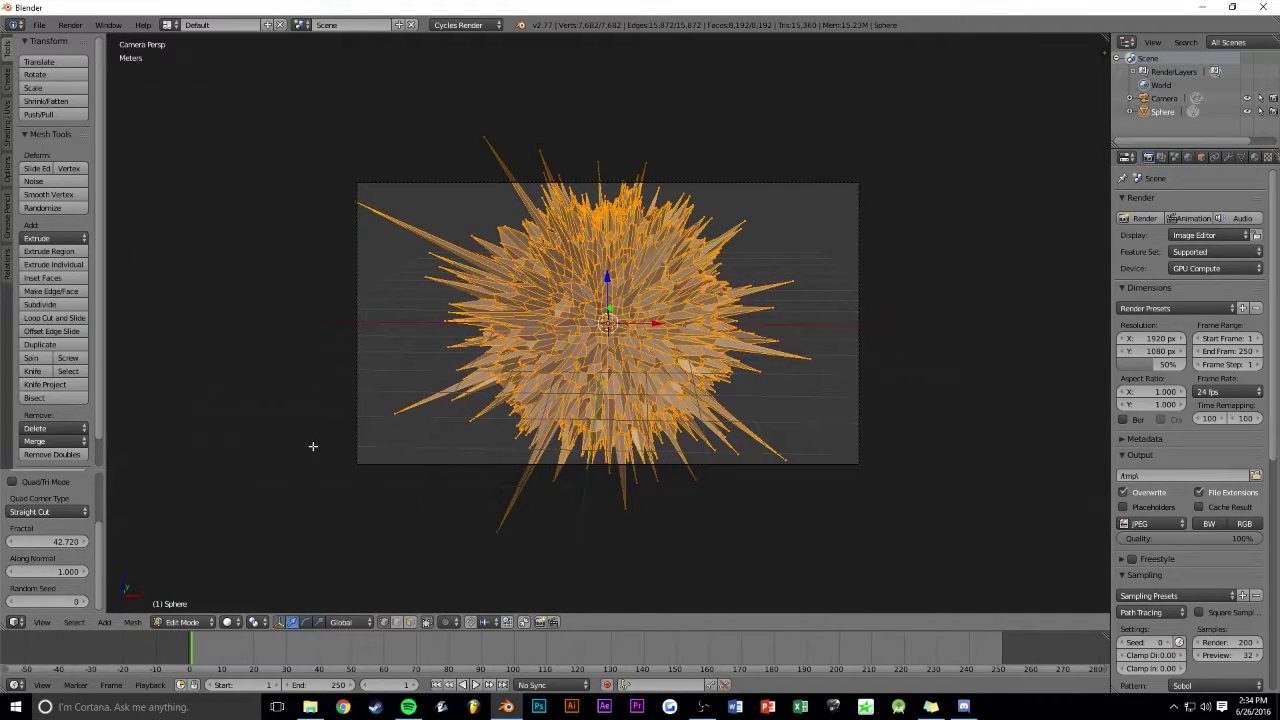
Step: Back in Object Mode, select the camera and shift it twice along the X axis
key("Tab")
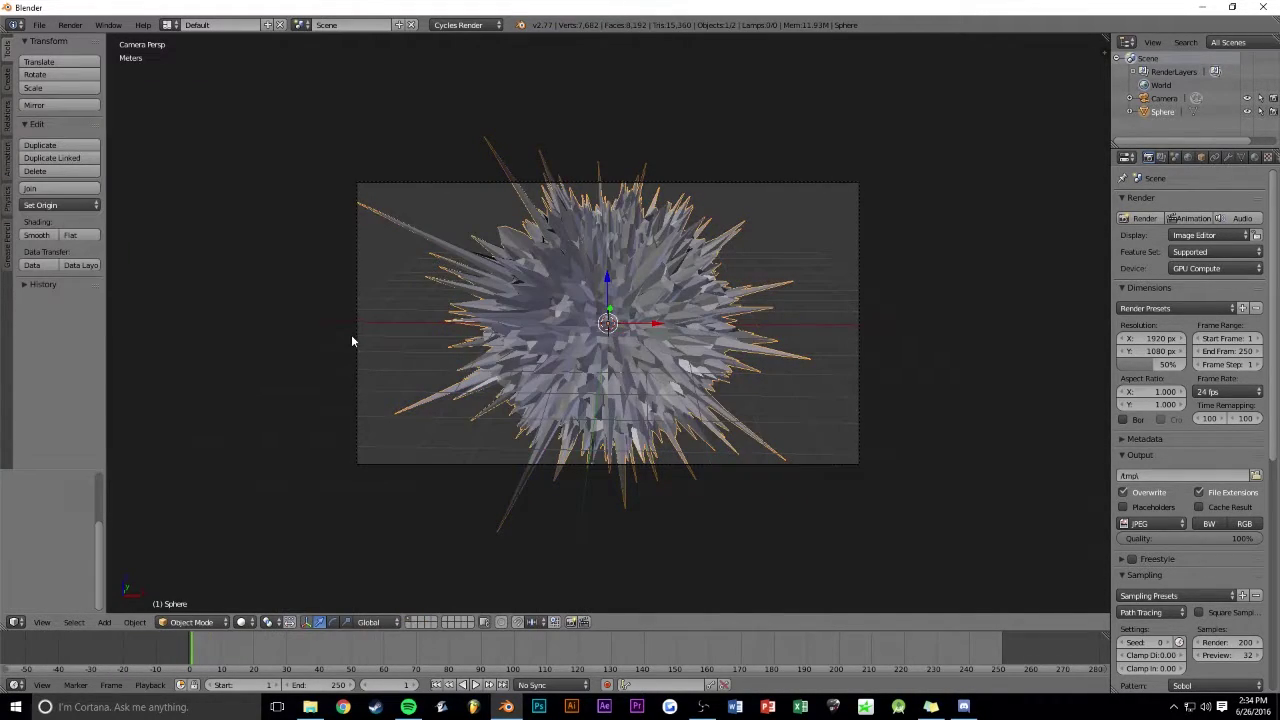
right_click(351, 337)
key("g")
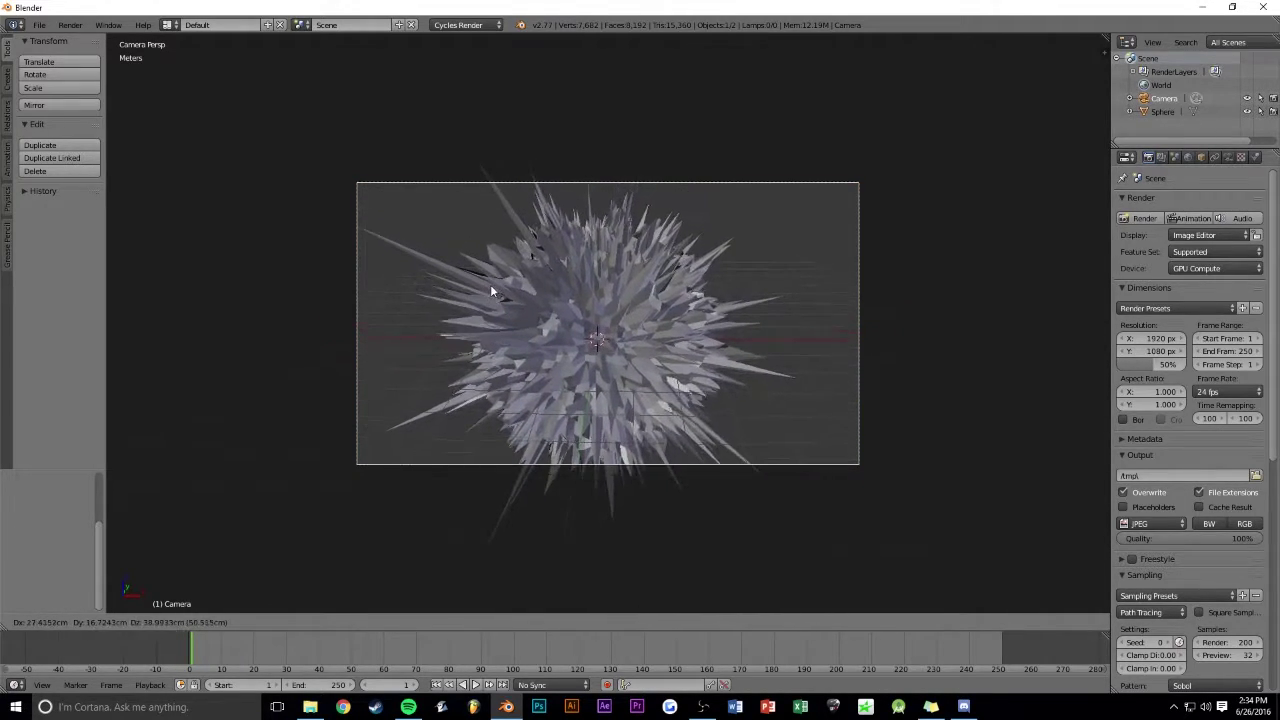
key("x")
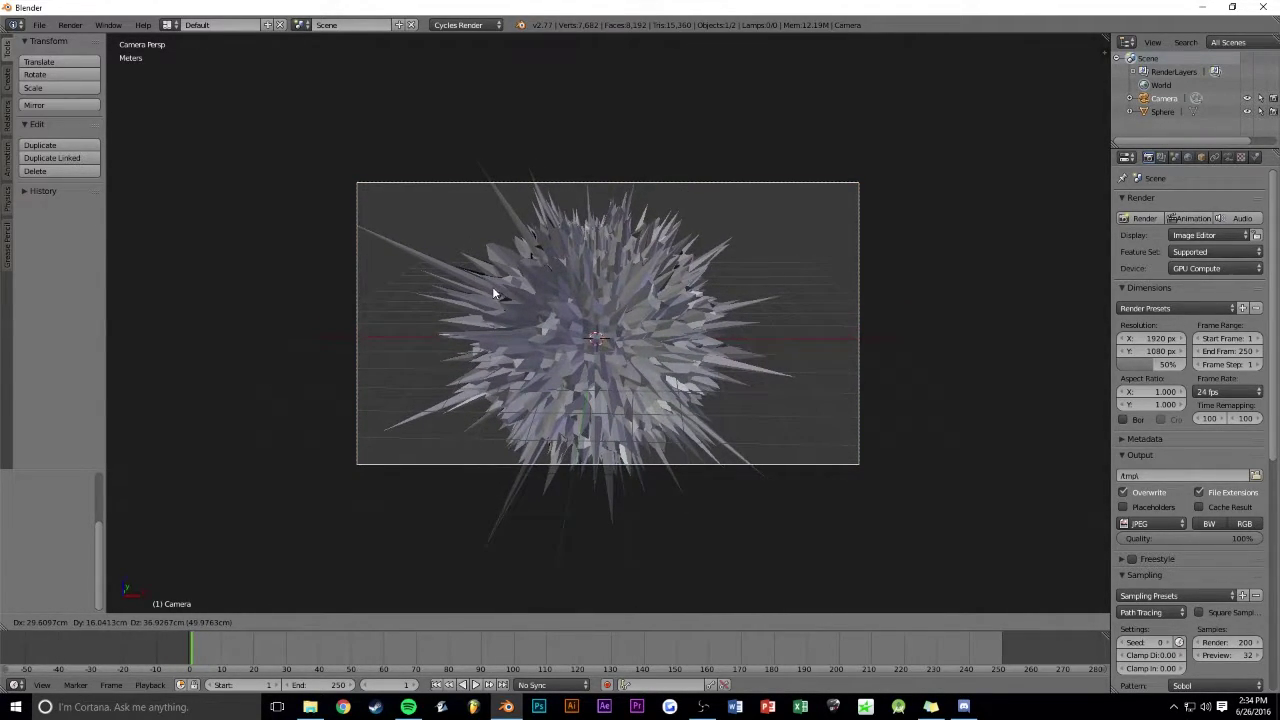
left_click(492, 286)
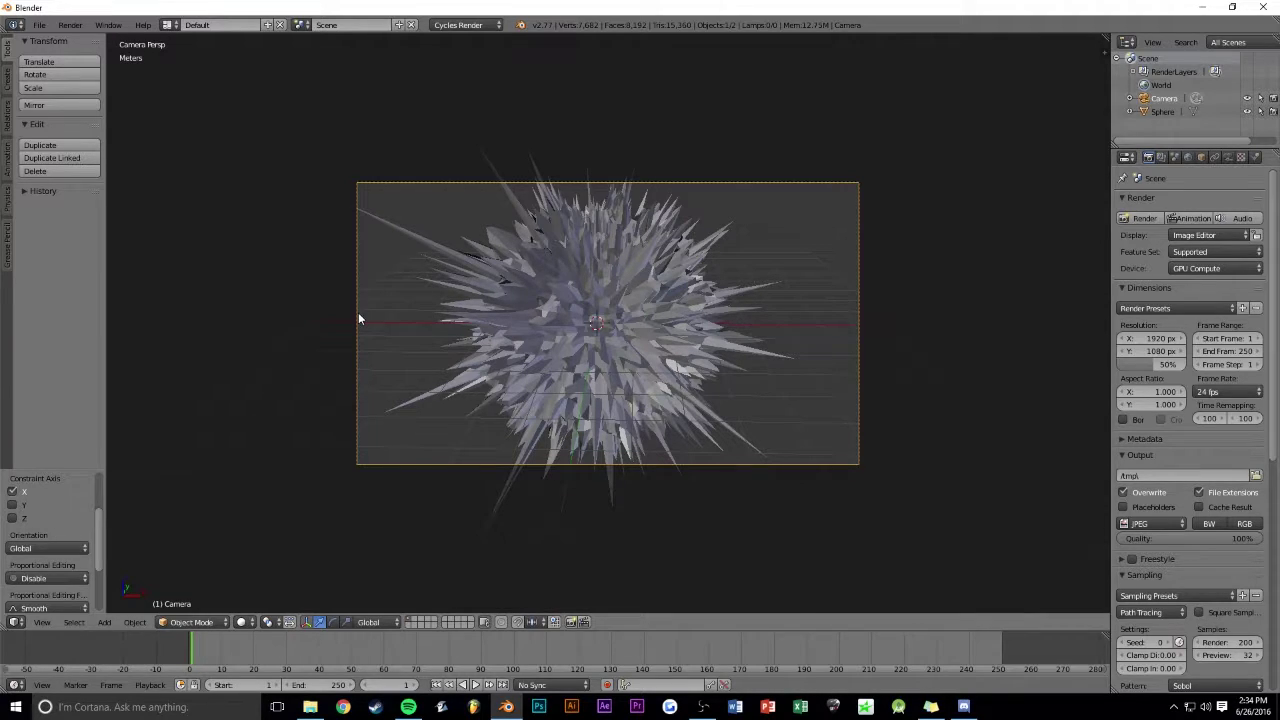
key("g")
key("x")
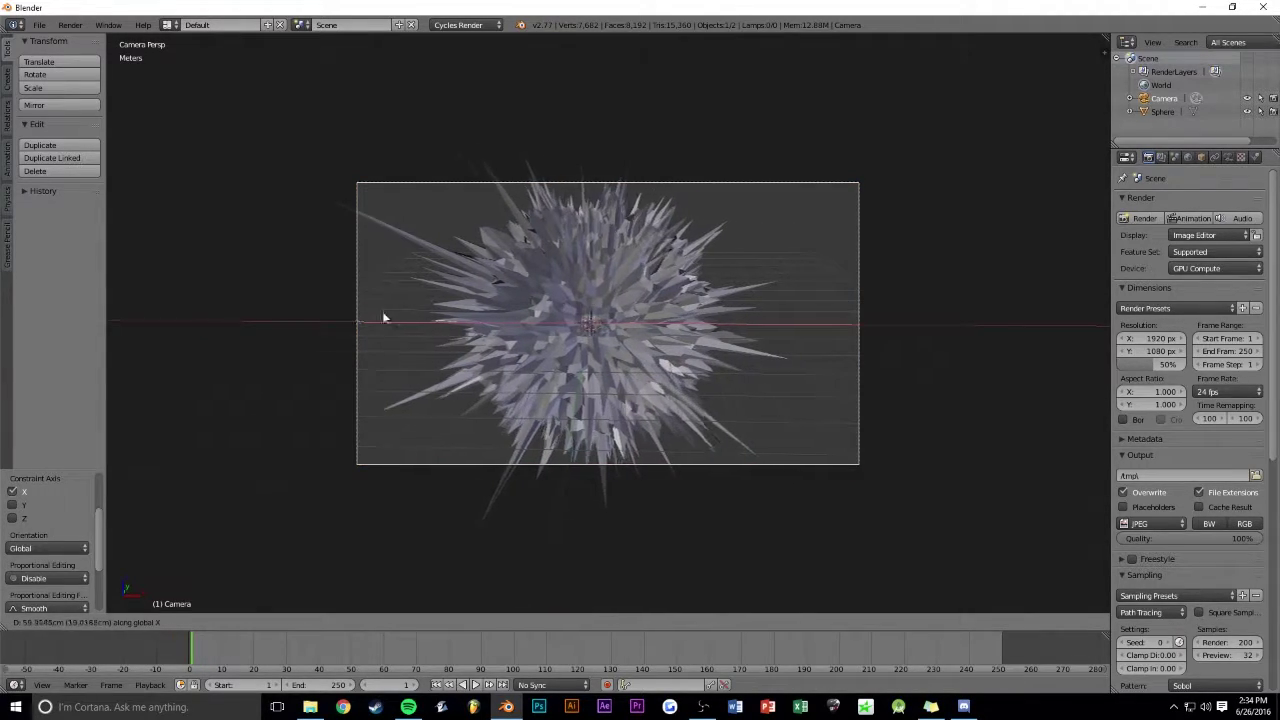
left_click(403, 319)
Step: Shift the camera along Y and freely, checking the ball's framing through the camera view
key("g")
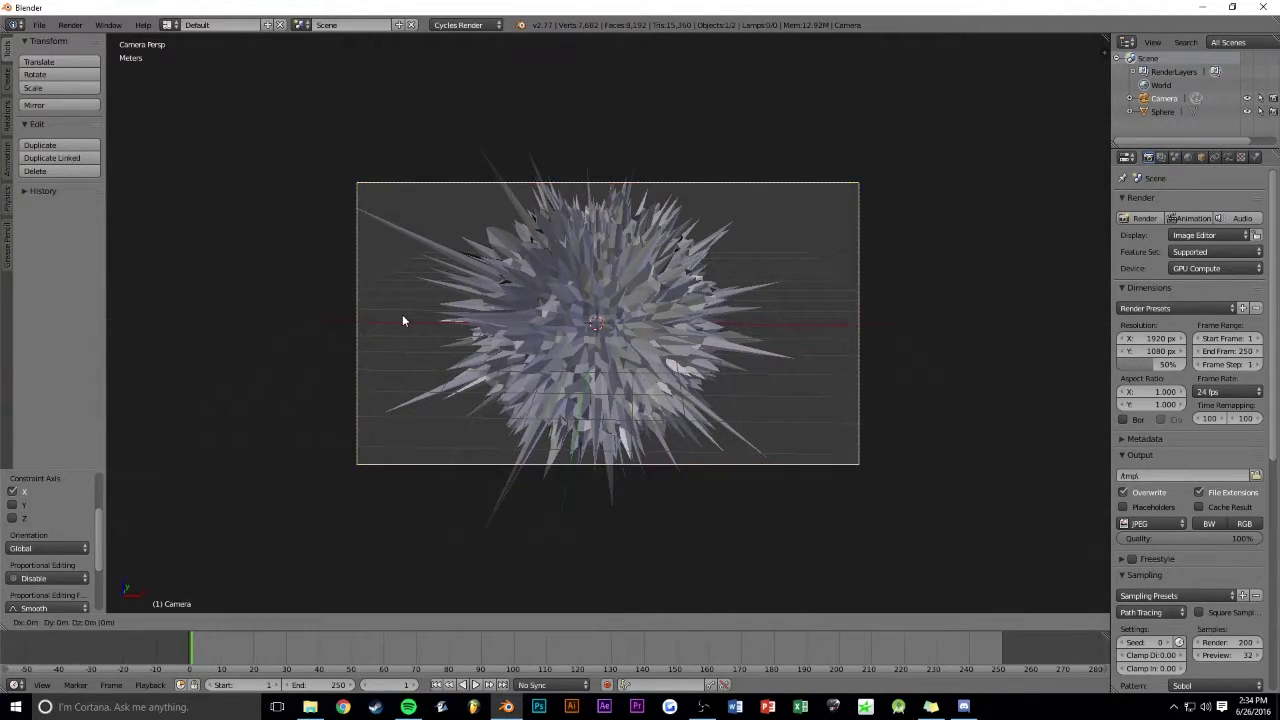
key("y")
left_click(394, 482)
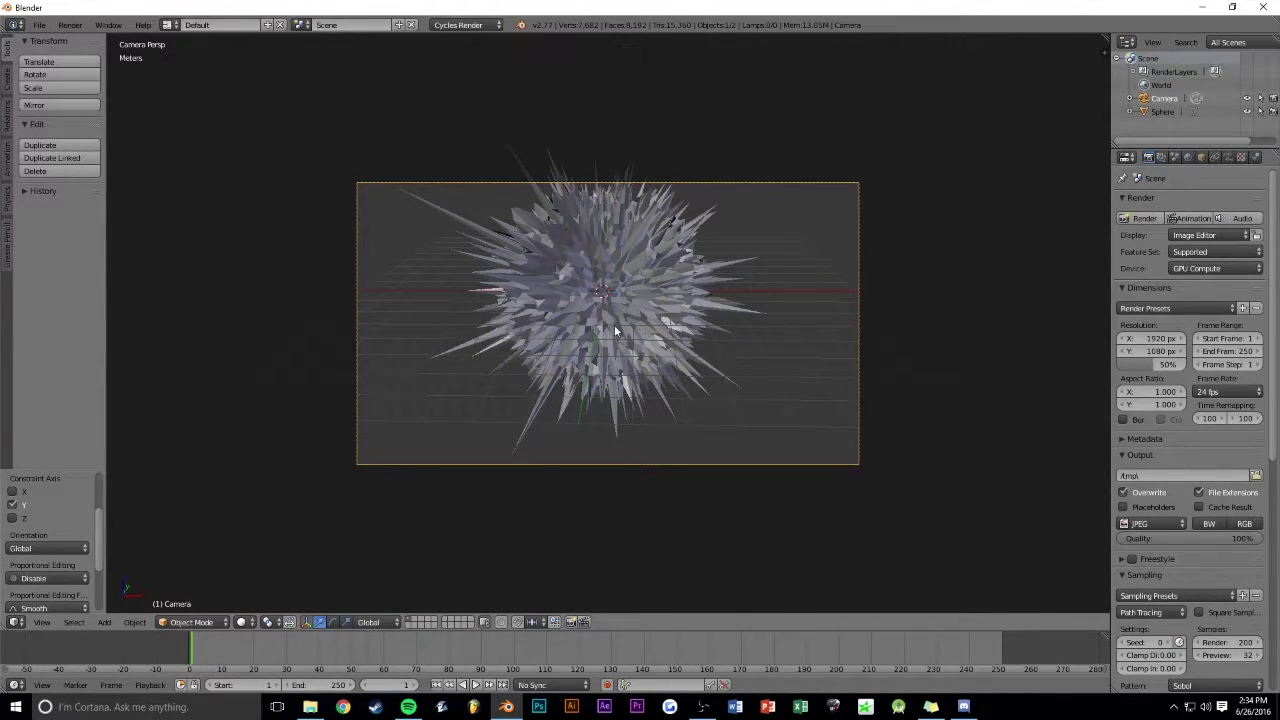
key("g")
left_click(618, 242)
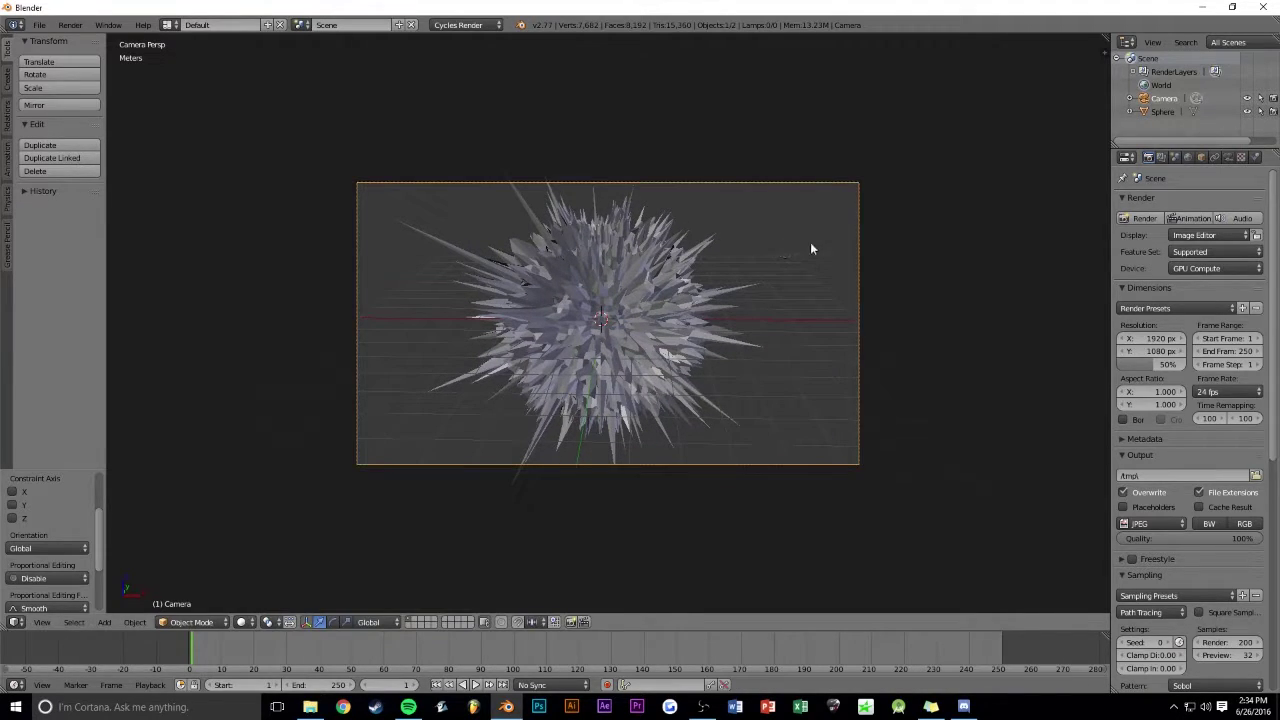
mouse_move(810, 242)
middle_mouse_down()
mouse_move(723, 267)
mouse_move(662, 266)
mouse_move(699, 251)
middle_mouse_up()
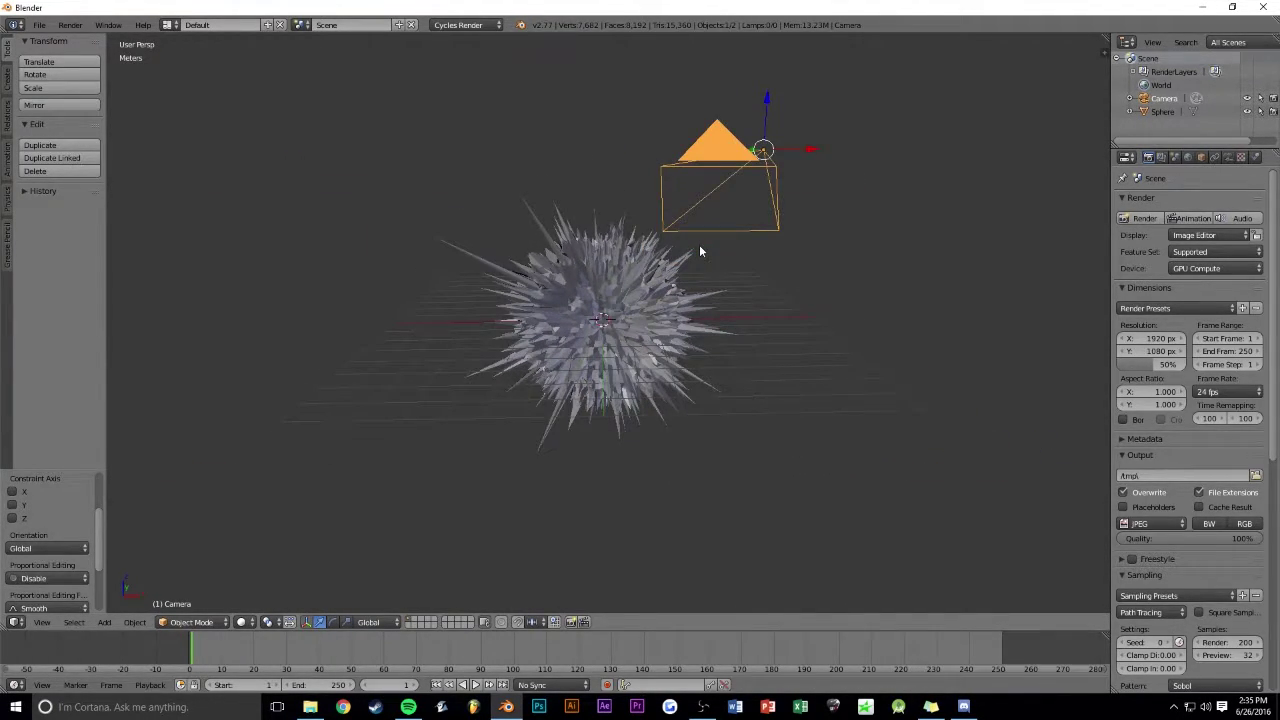
key("KP_0")
key("KP_0")
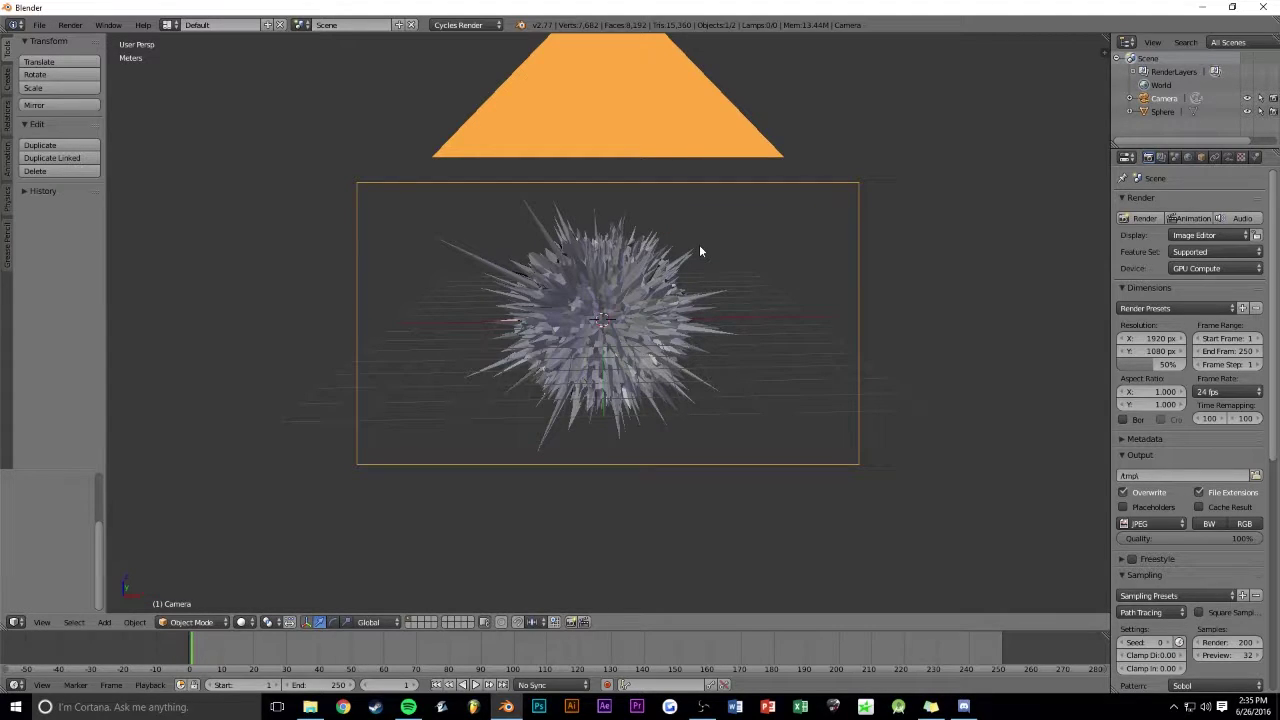
key("KP_0")
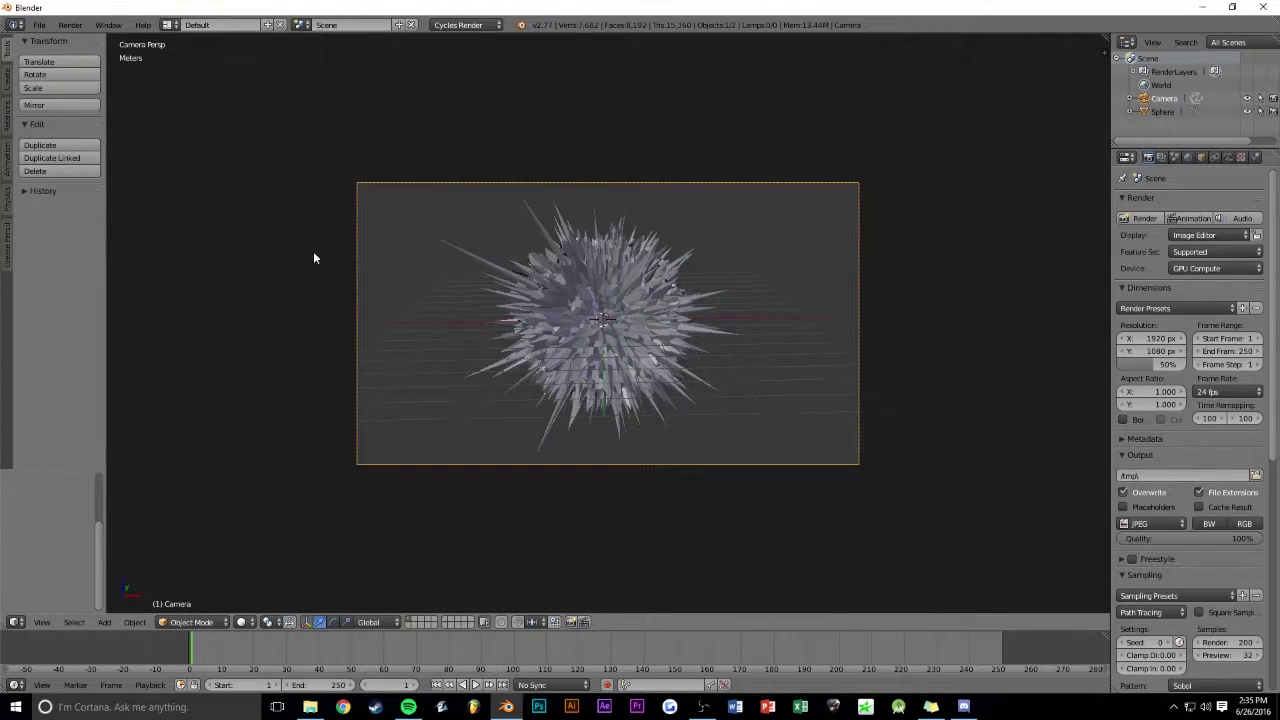
mouse_move(305, 256)
middle_mouse_down()
mouse_move(731, 251)
mouse_move(700, 234)
mouse_move(717, 220)
mouse_move(700, 266)
mouse_move(782, 293)
middle_mouse_up()
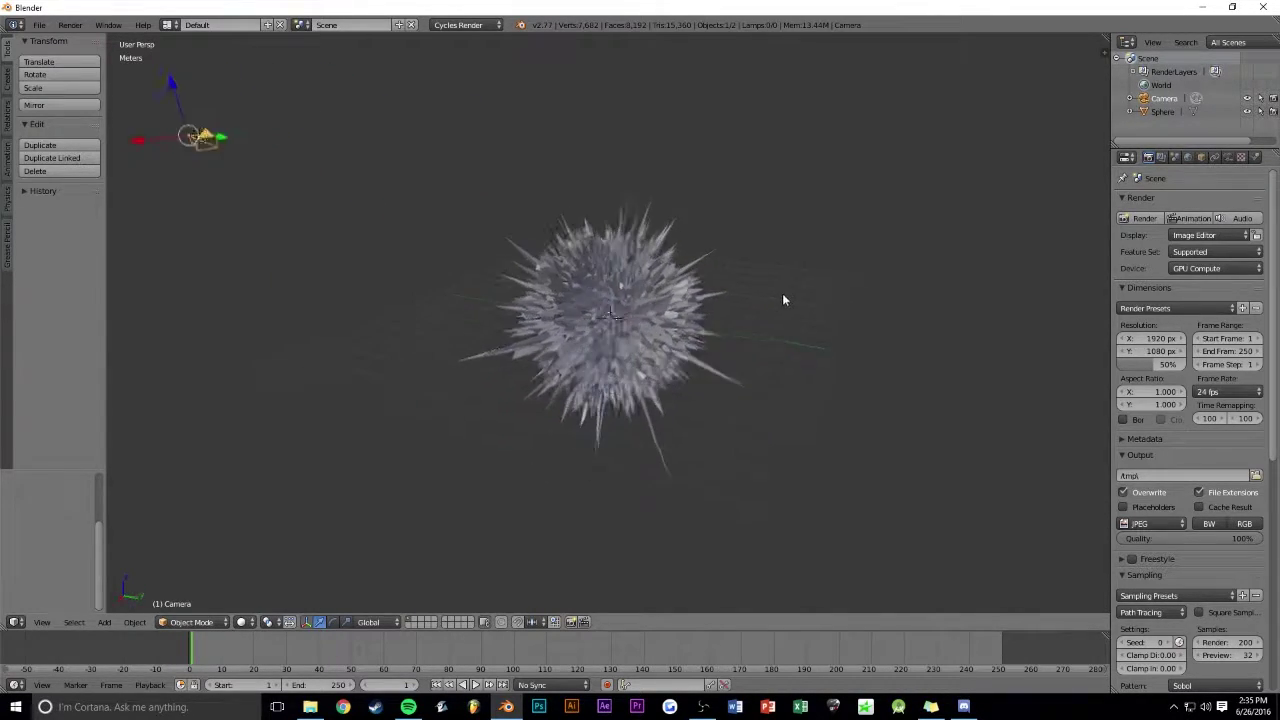
key("KP_0")
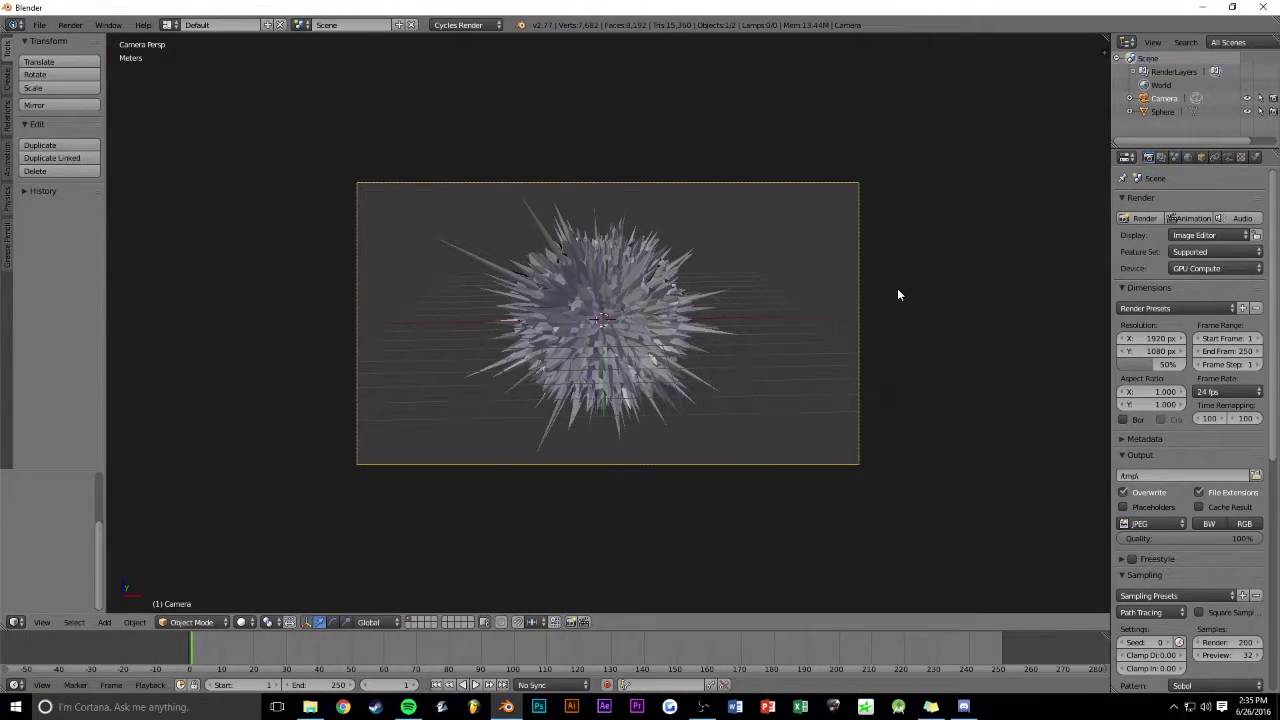
middle_click_drag(928, 263, 888, 251)
Step: Give the sphere a new material and split off a Node Editor view beside the 3D view
right_click(612, 295)
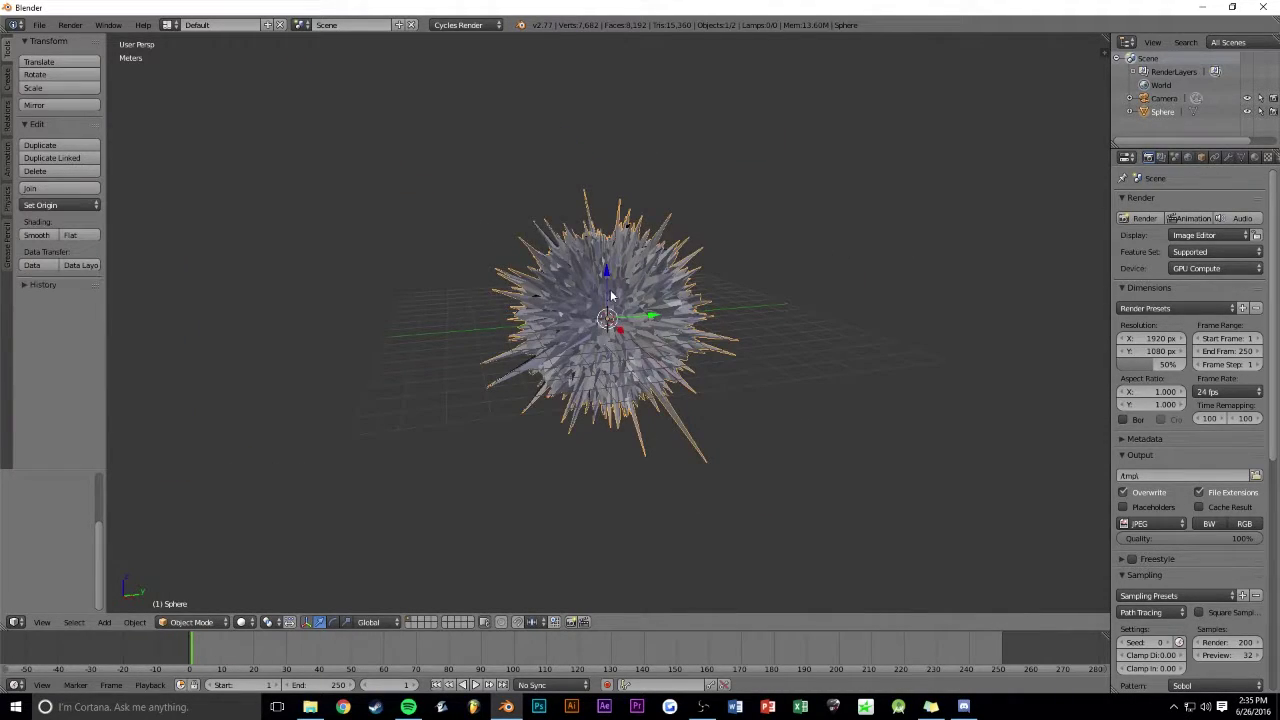
left_click(1256, 158)
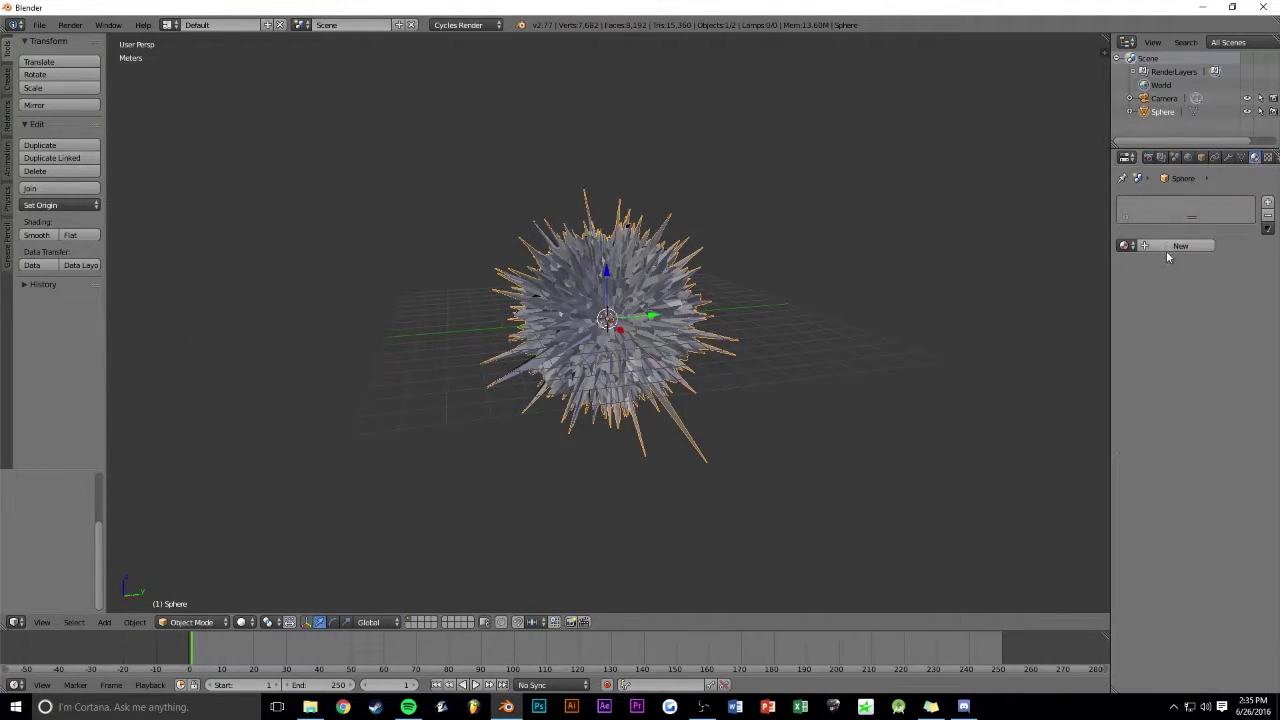
left_click(1168, 250)
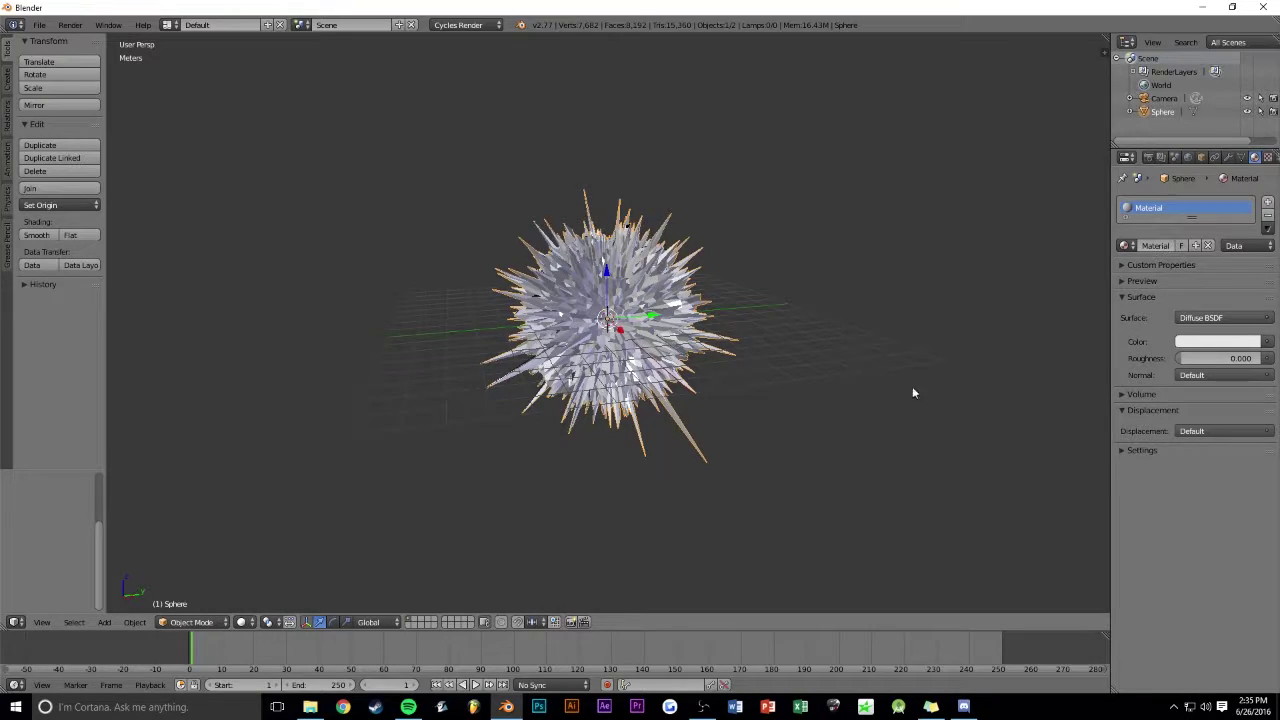
mouse_move(1104, 40)
left_mouse_down()
mouse_move(606, 97)
mouse_move(633, 103)
left_mouse_up()
left_click(834, 622)
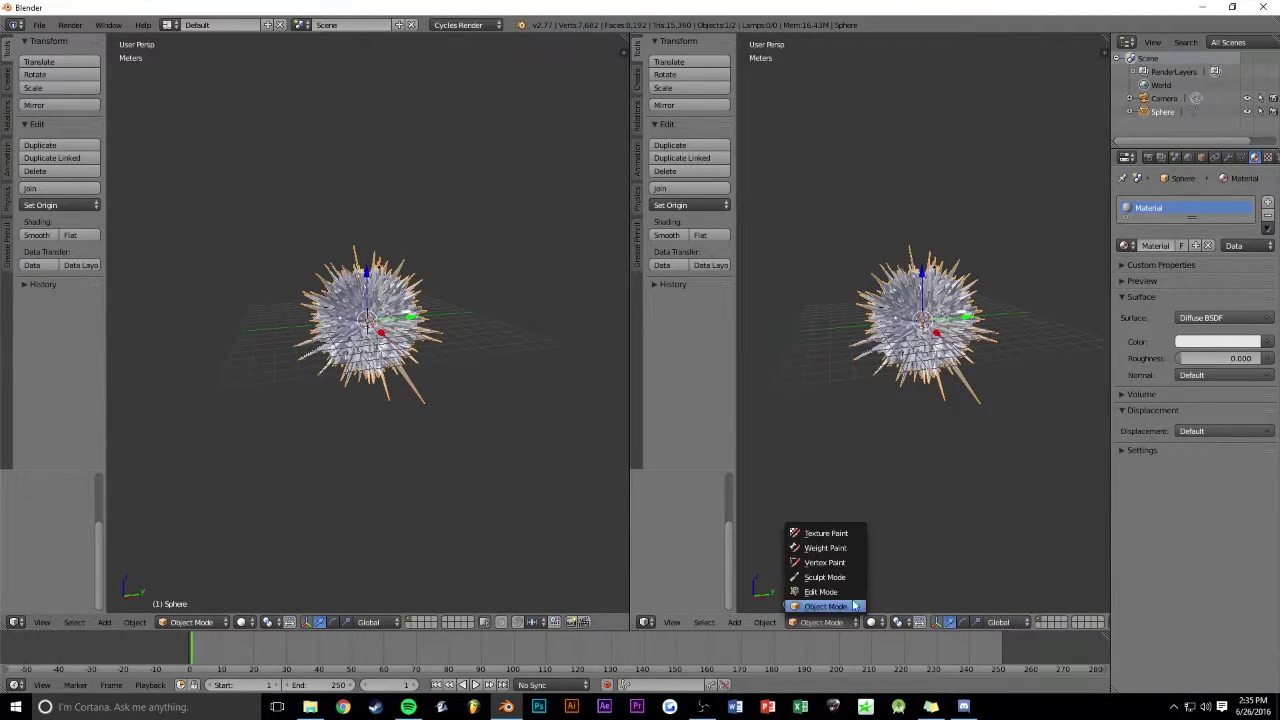
left_click(647, 622)
left_click(697, 460)
scroll(817, 329, "up", 2)
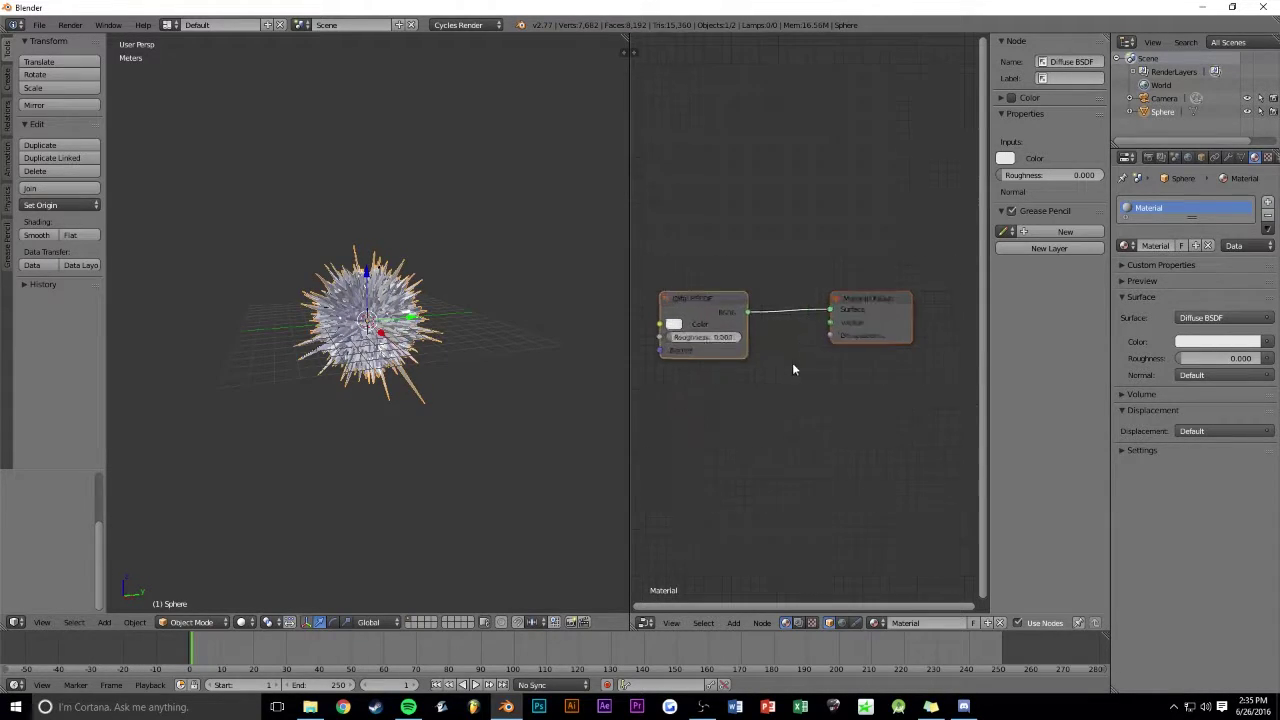
scroll(751, 406, "left", 2, "ctrl")
scroll(726, 383, "down", 1)
scroll(710, 379, "down", 1)
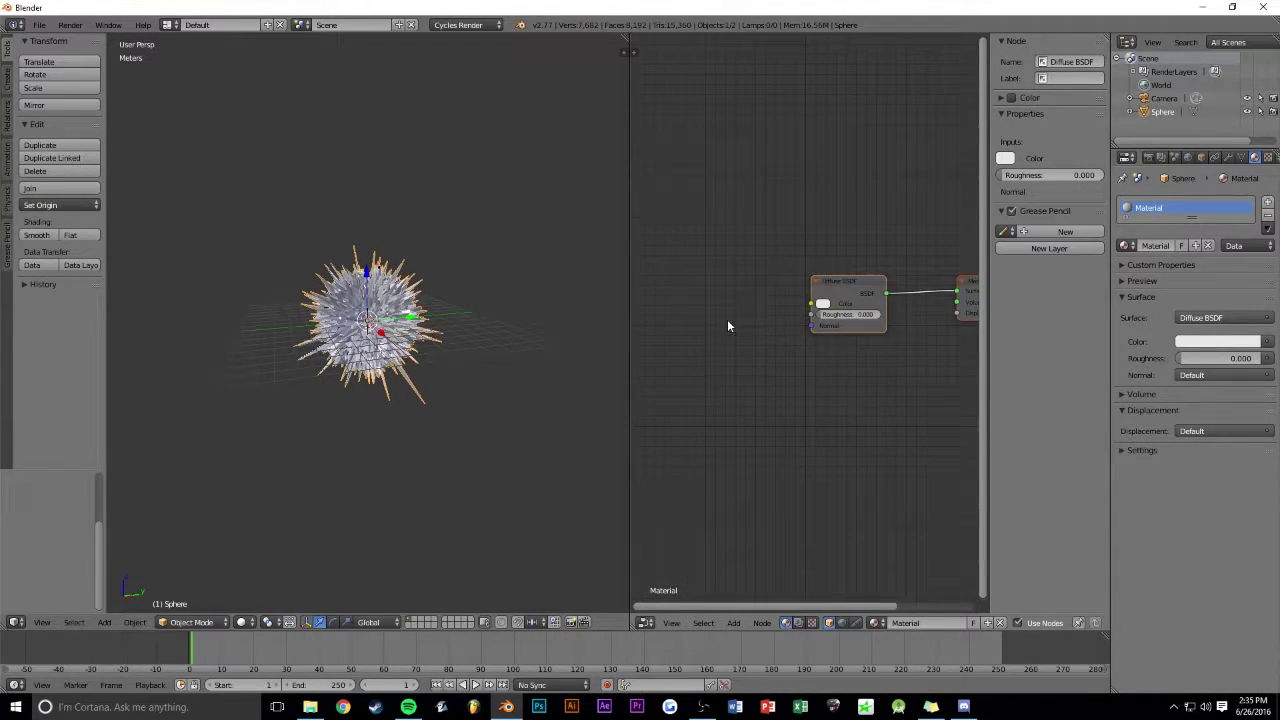
Step: Add an Image Texture linked to Diffuse BSDF Color, loading RockDark007_COL_VAR2_3K.jpg
key("shift+a")
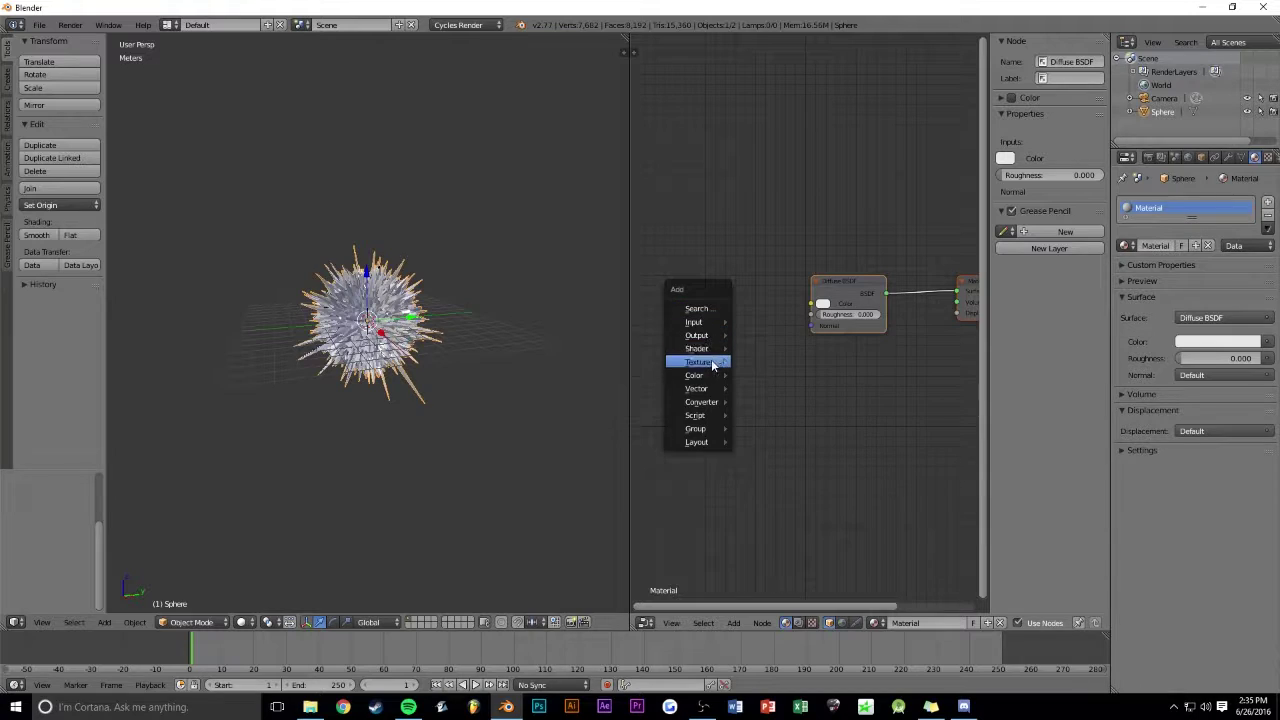
left_click(775, 363)
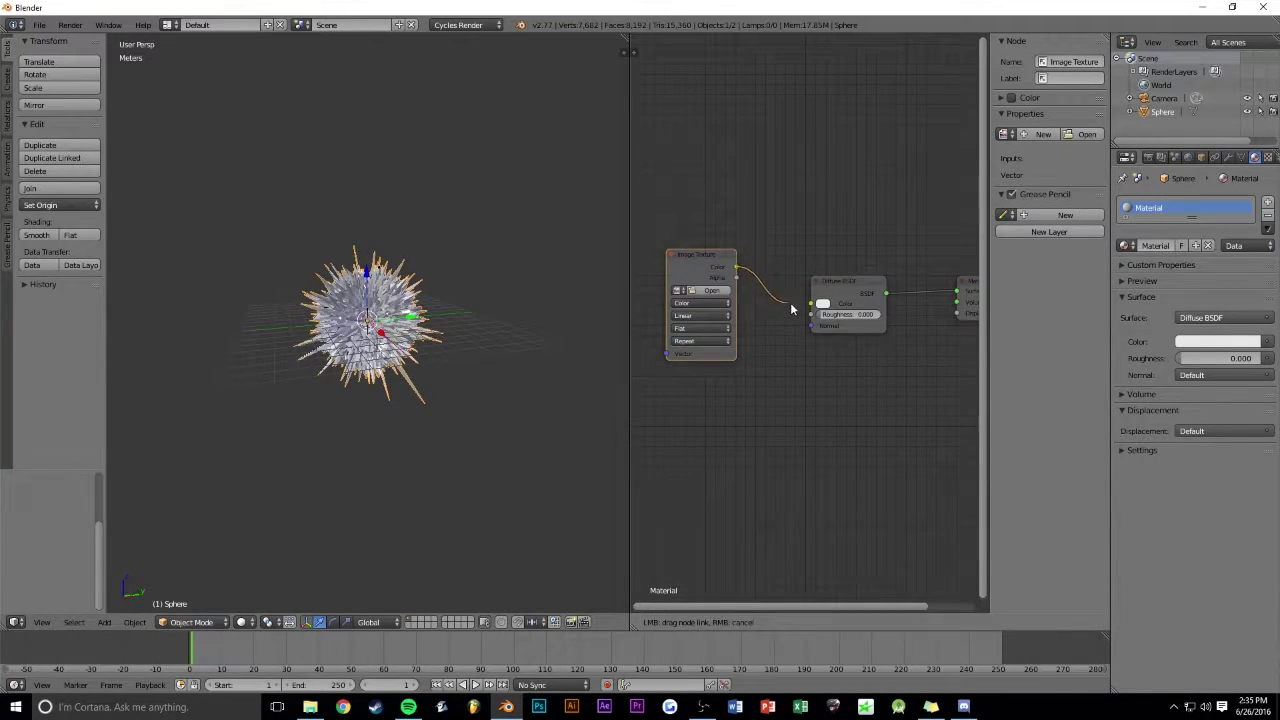
left_click_drag(737, 268, 812, 288)
left_click(867, 284)
left_click(705, 290)
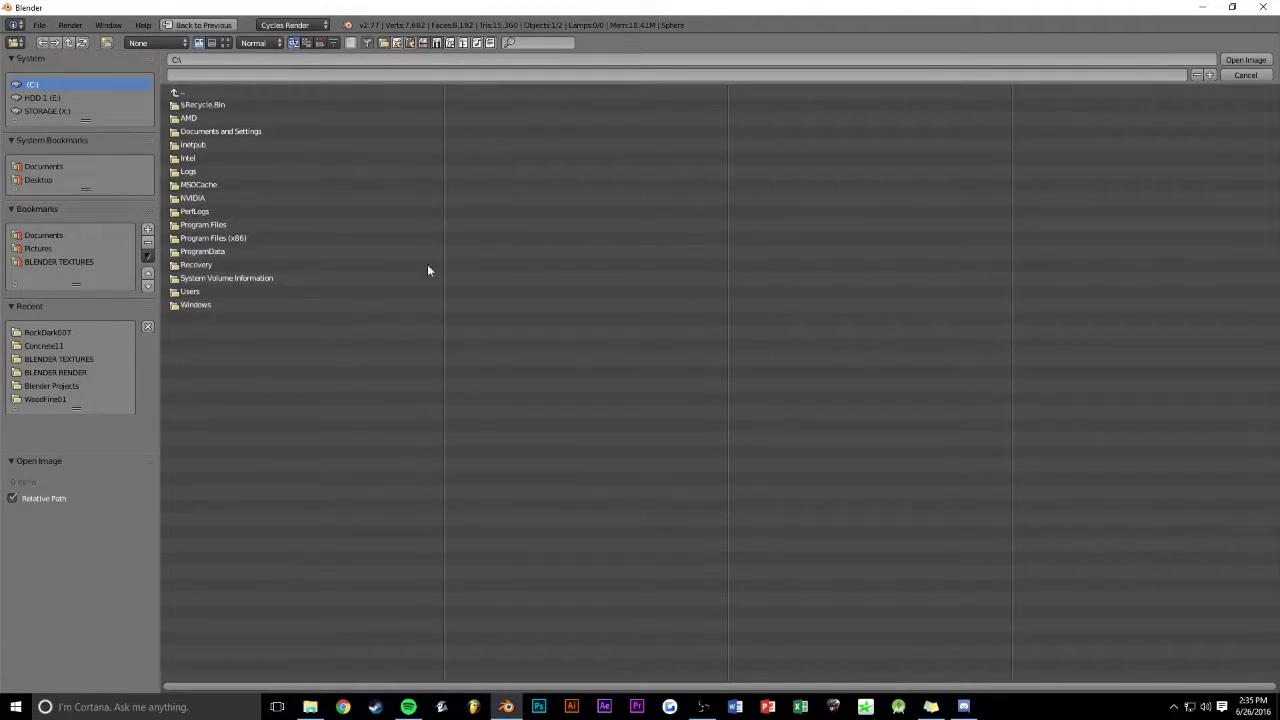
left_click(45, 262)
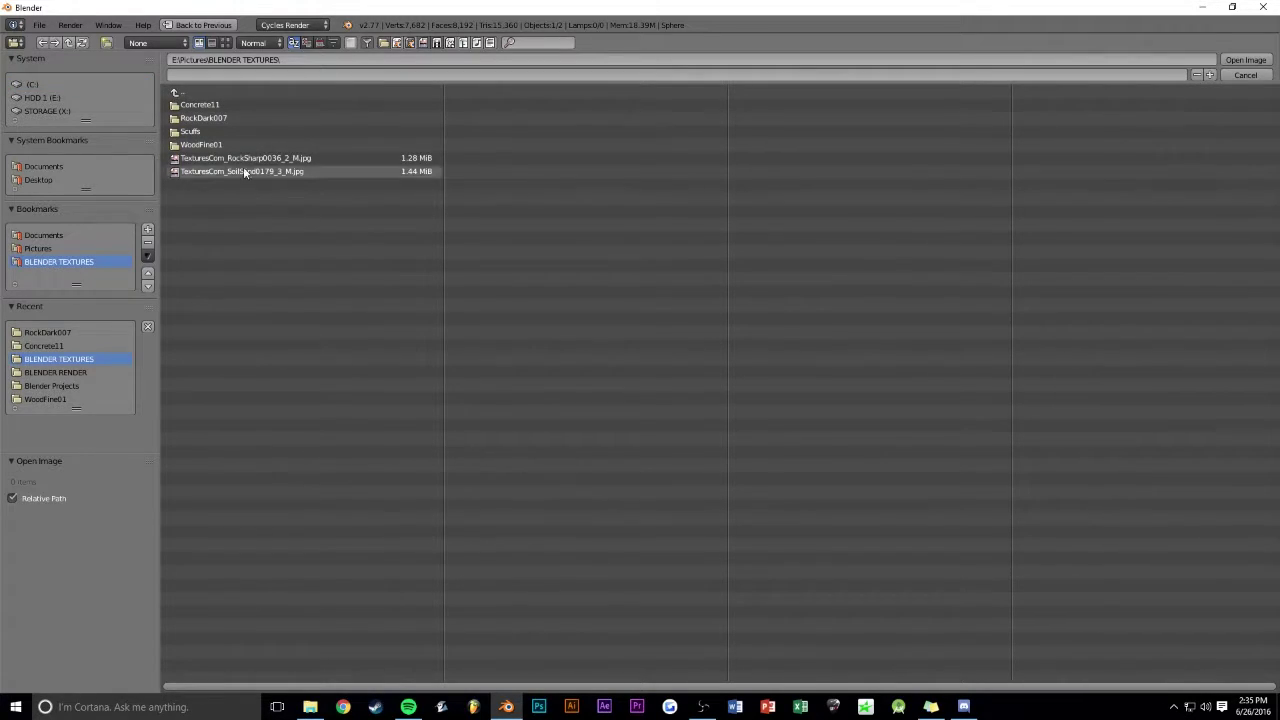
left_click(250, 118)
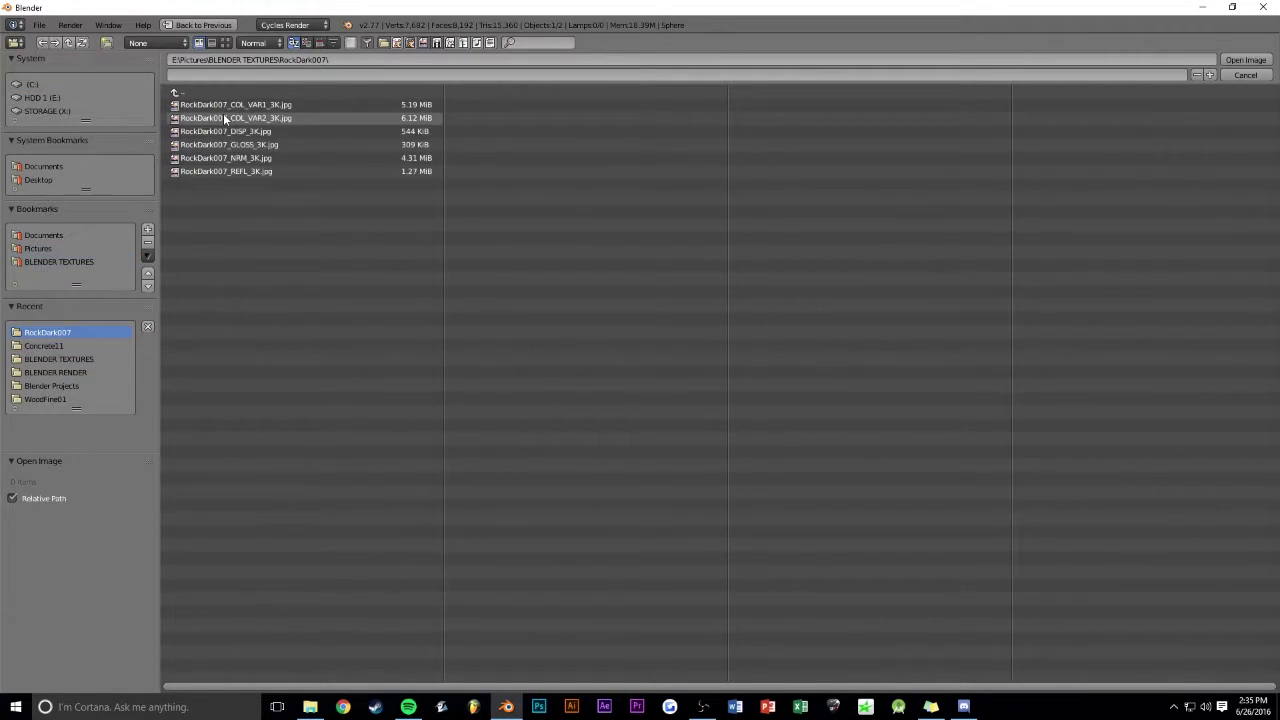
double_click(281, 104)
Step: Preview the sphere in Rendered shading and delete the Image Texture node
scroll(256, 594, "up", 2)
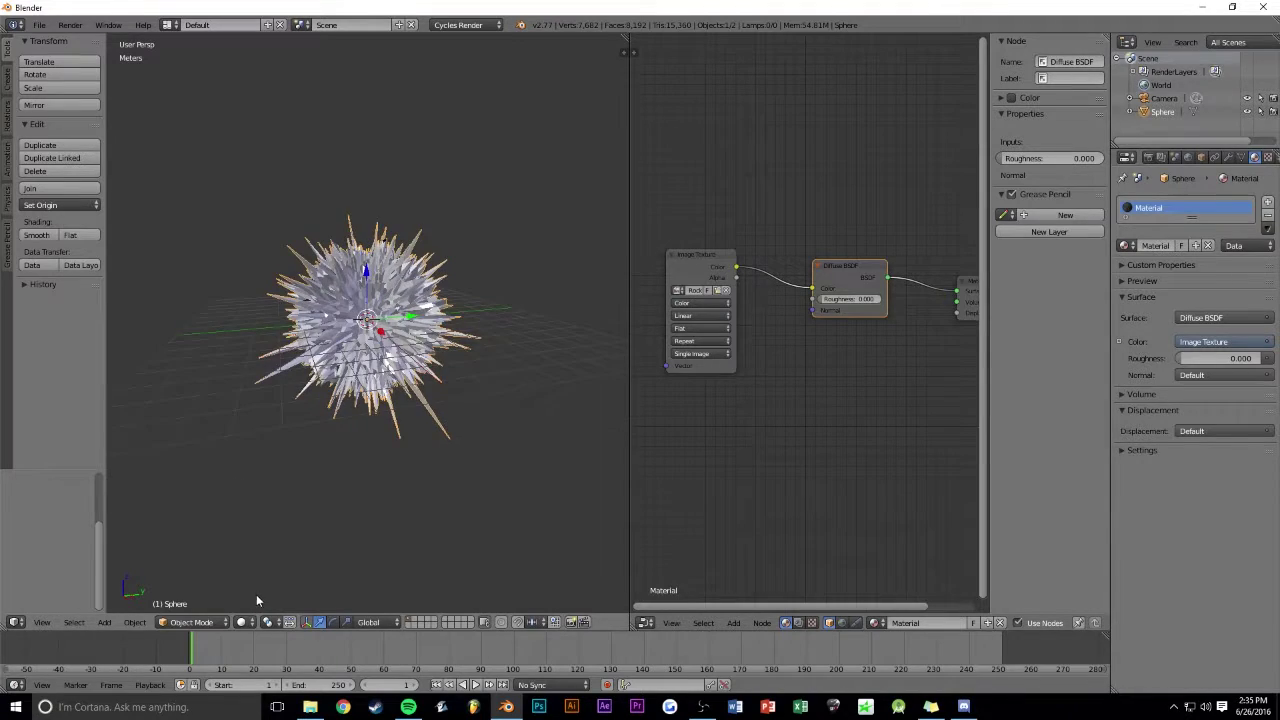
scroll(256, 594, "up", 4)
left_click(243, 622)
left_click(283, 534)
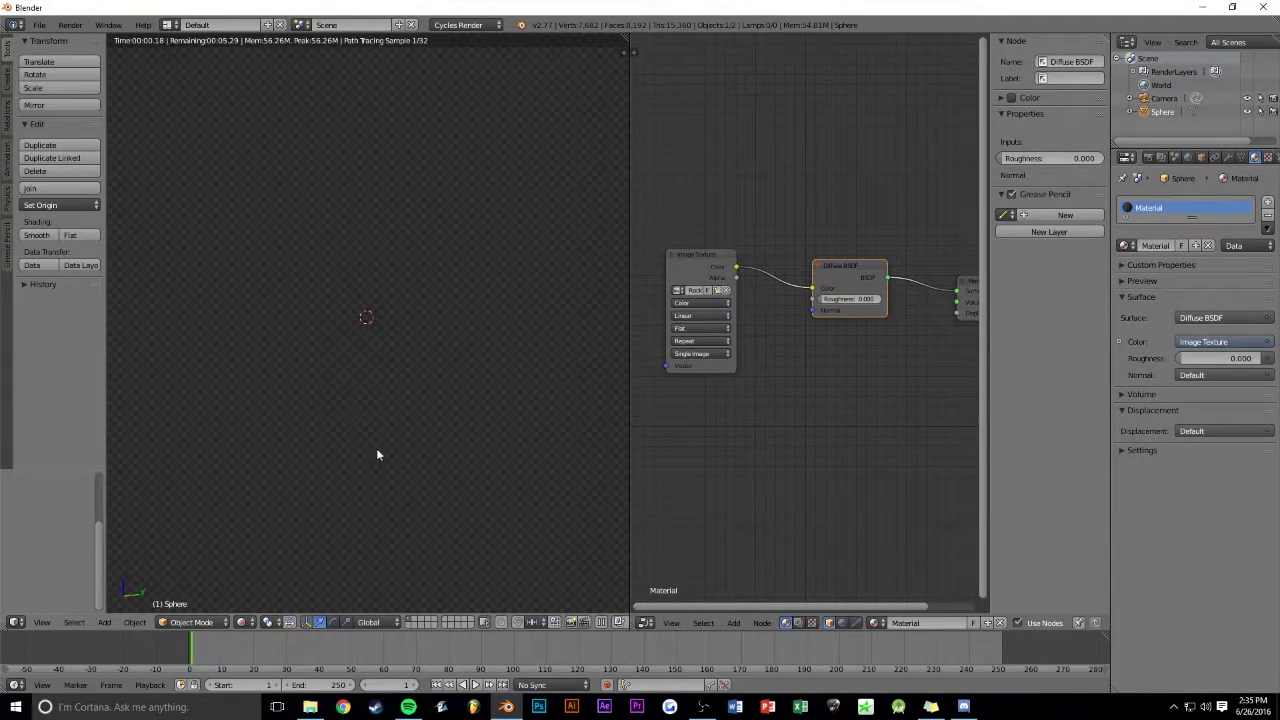
left_click(714, 255)
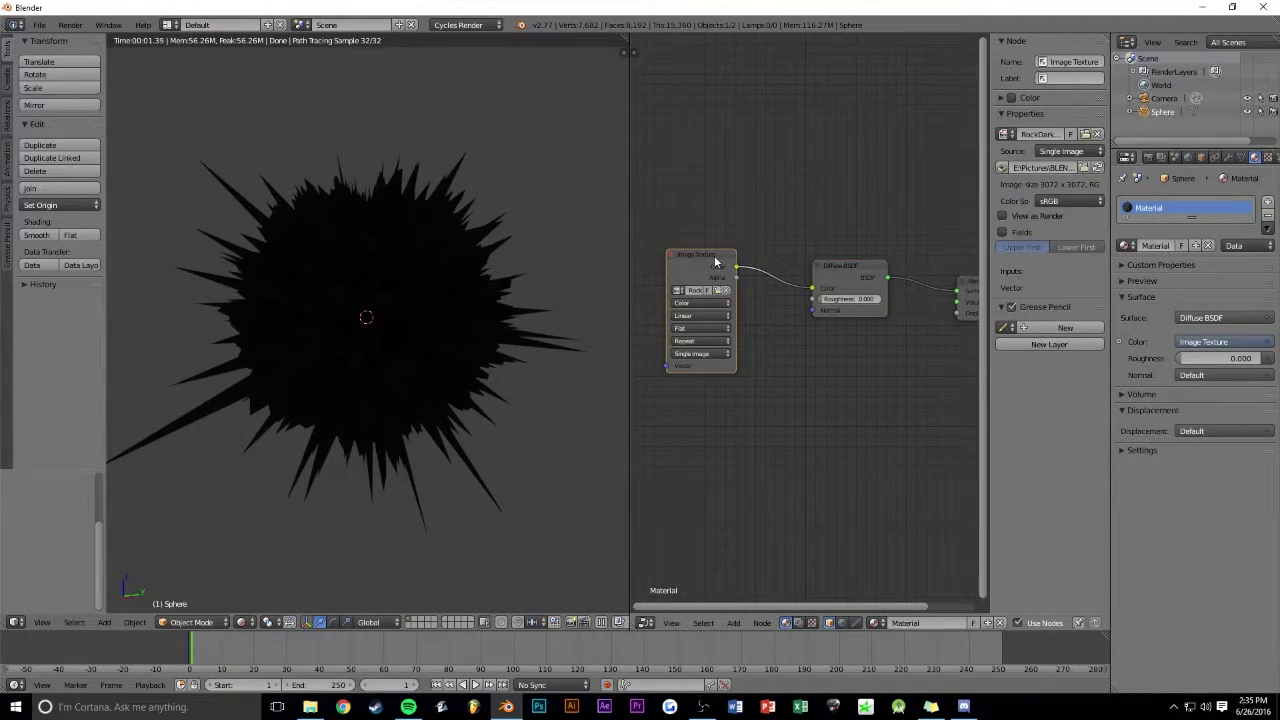
key("x")
Step: Return to Solid shading and UV-map the sphere with Project From View
left_click(210, 622)
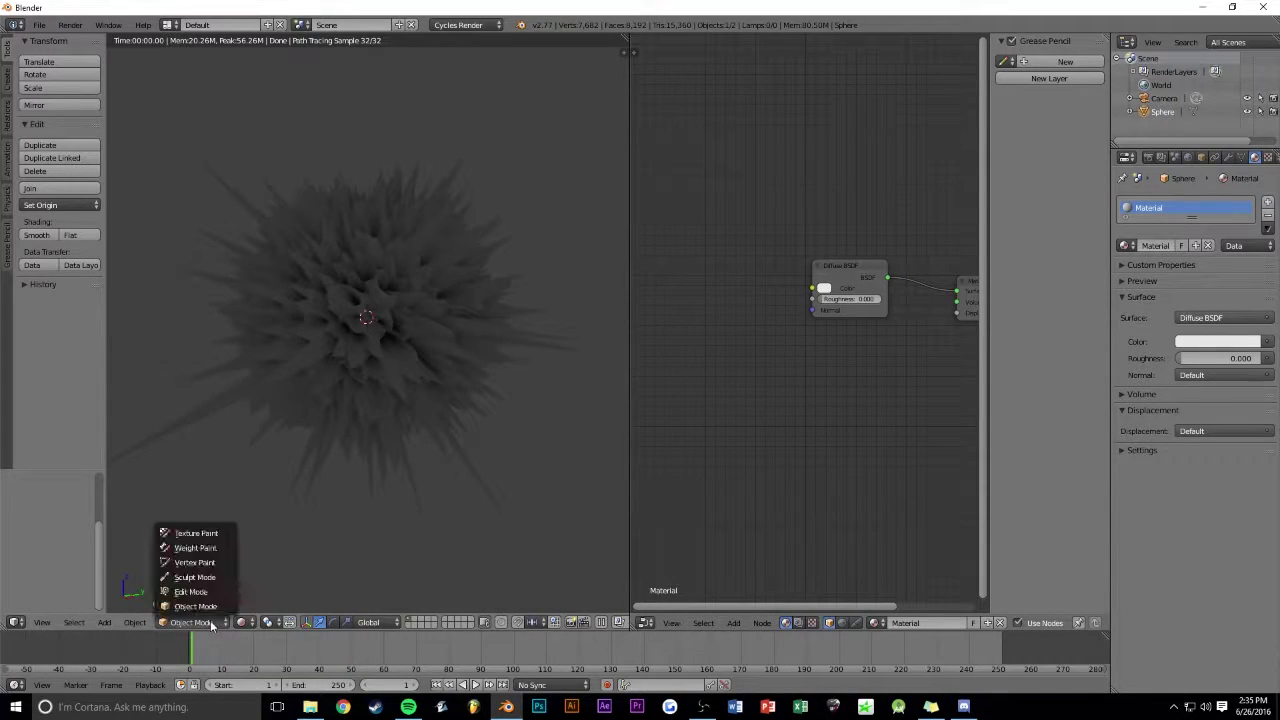
left_click(208, 607)
left_click(242, 622)
left_click(255, 577)
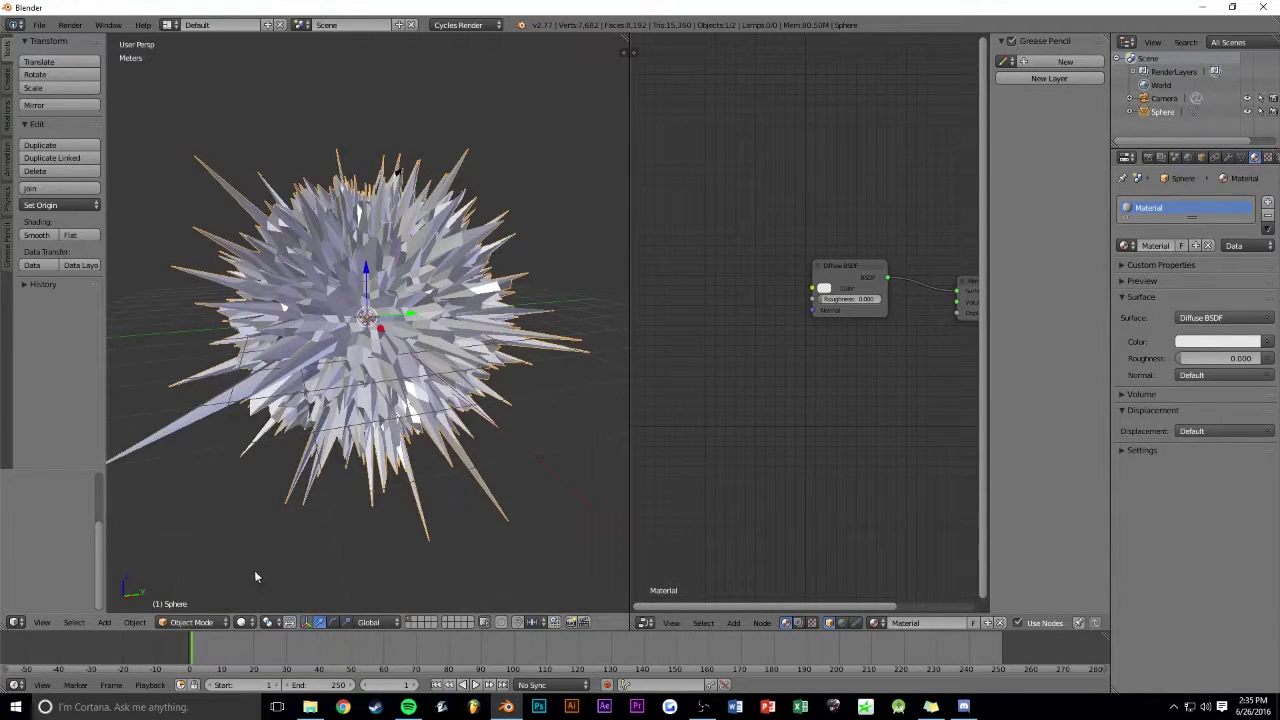
key("Tab")
key("u")
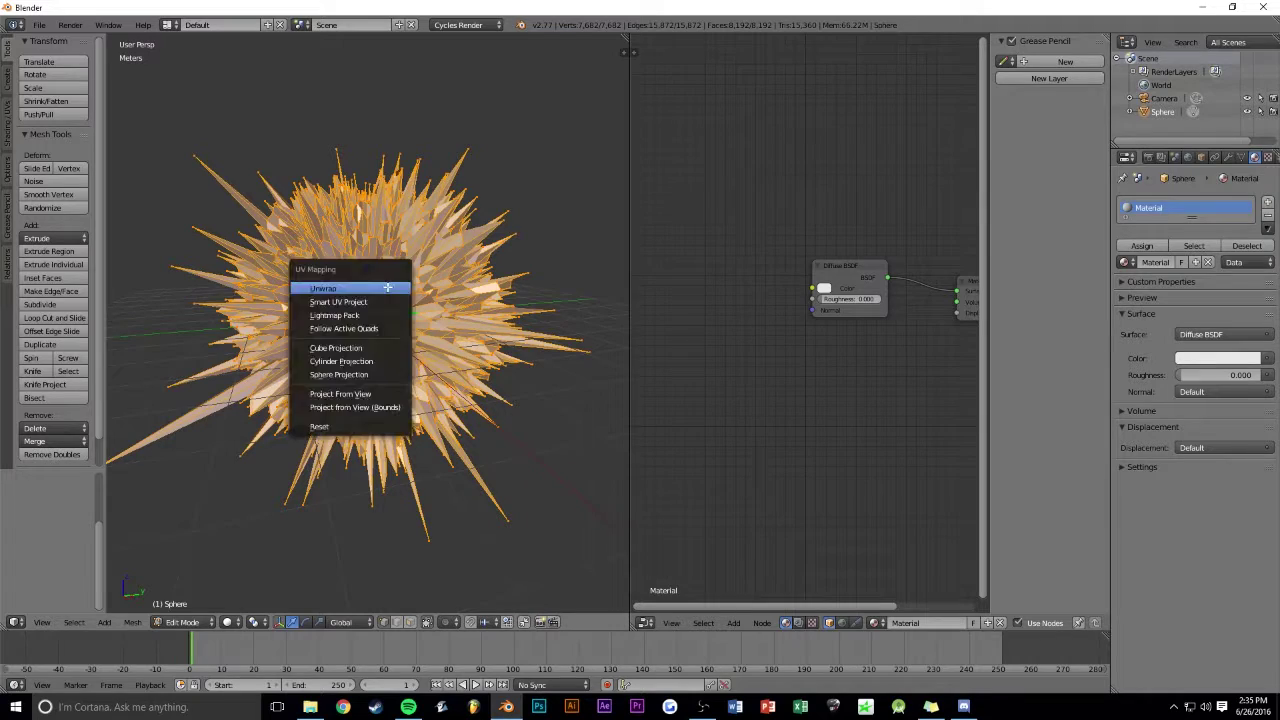
left_click(373, 396)
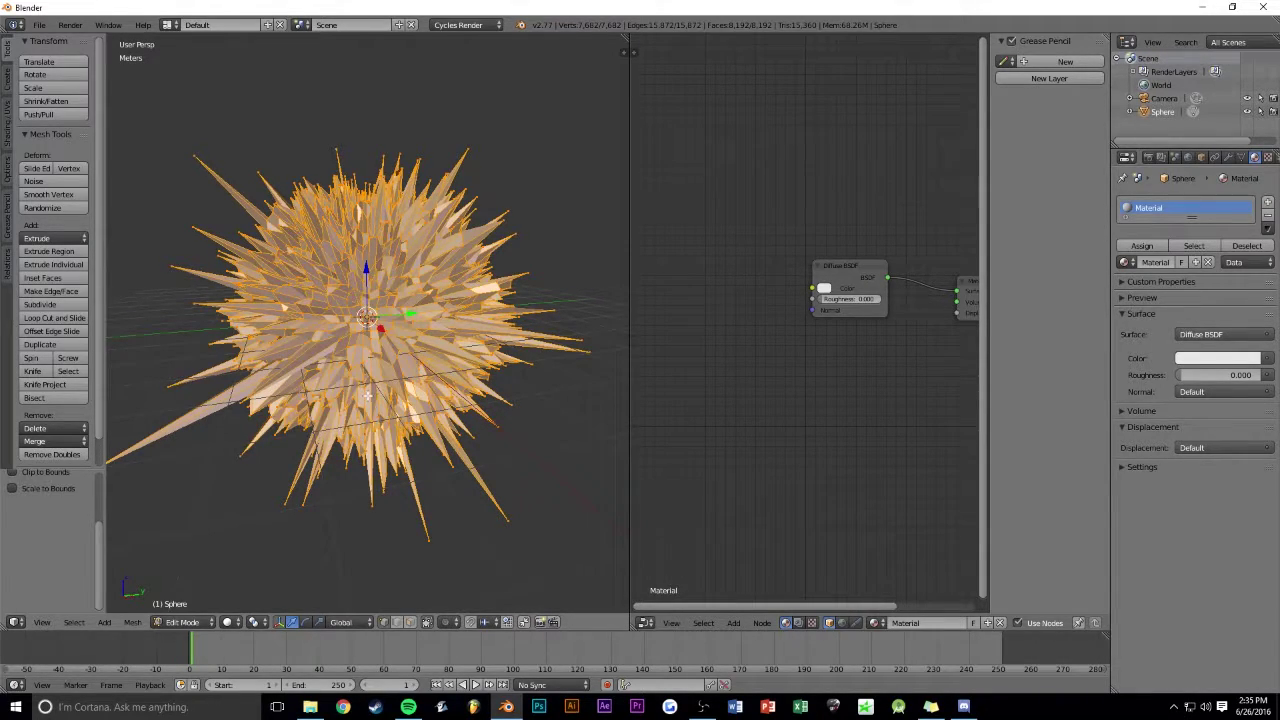
key("Tab")
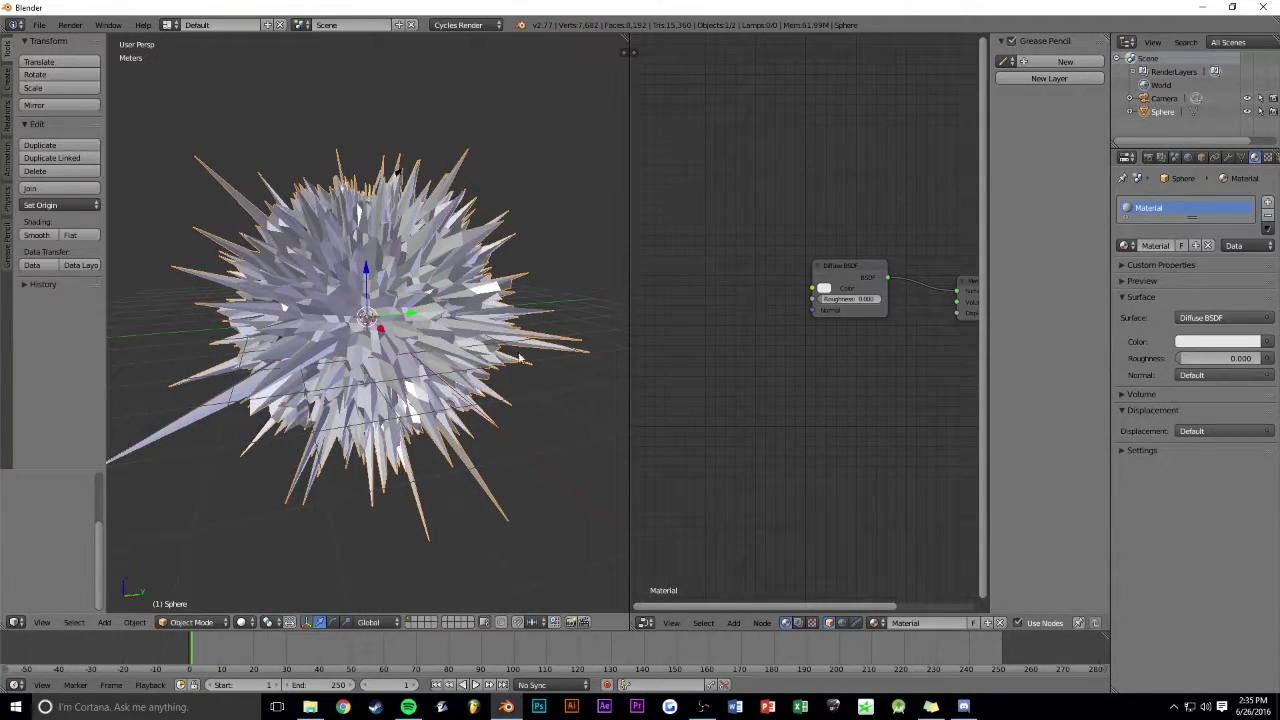
Step: Check the rendered preview, then re-project the sphere's UVs from the adjusted view
left_click(241, 622)
left_click(278, 533)
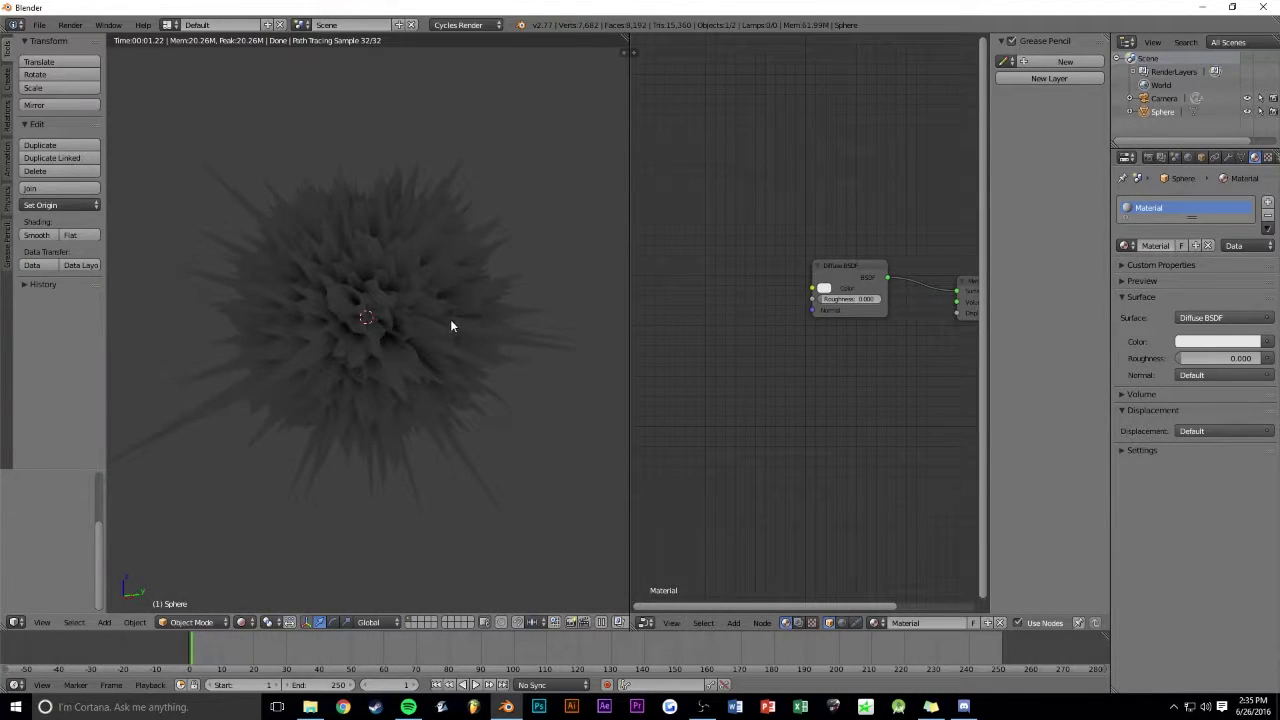
middle_click_drag(356, 348, 343, 361)
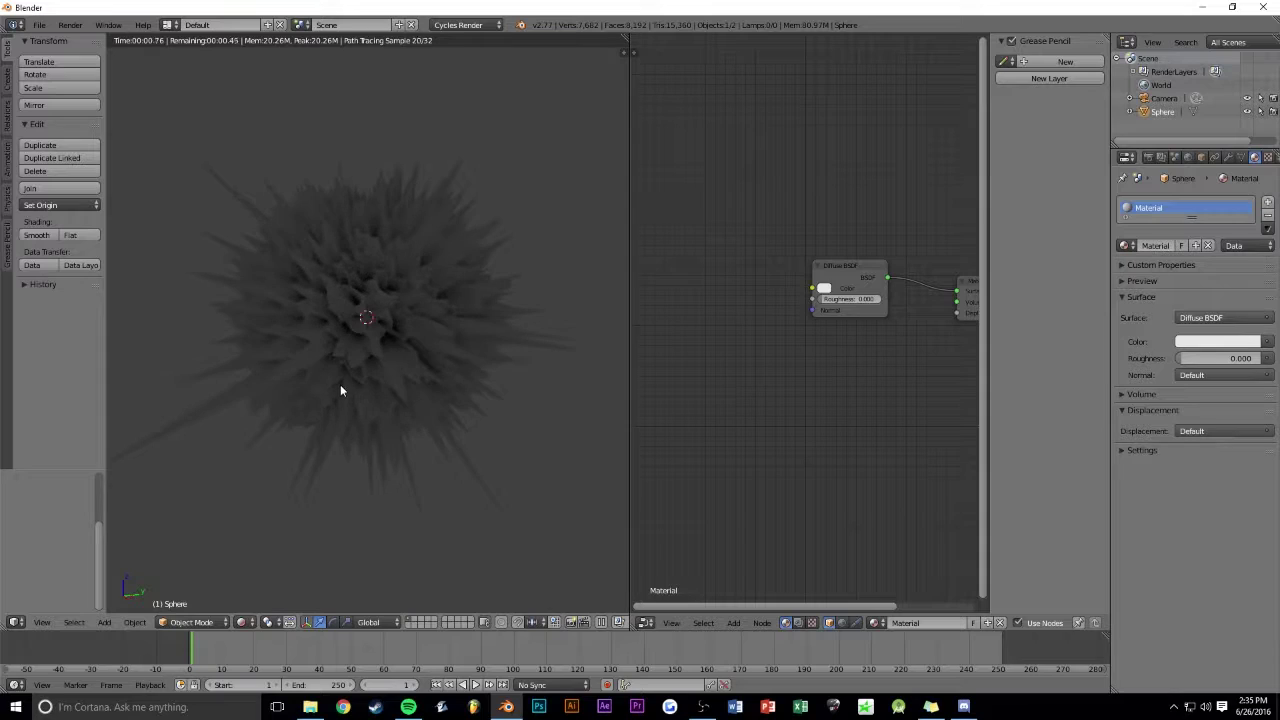
key("shift+z")
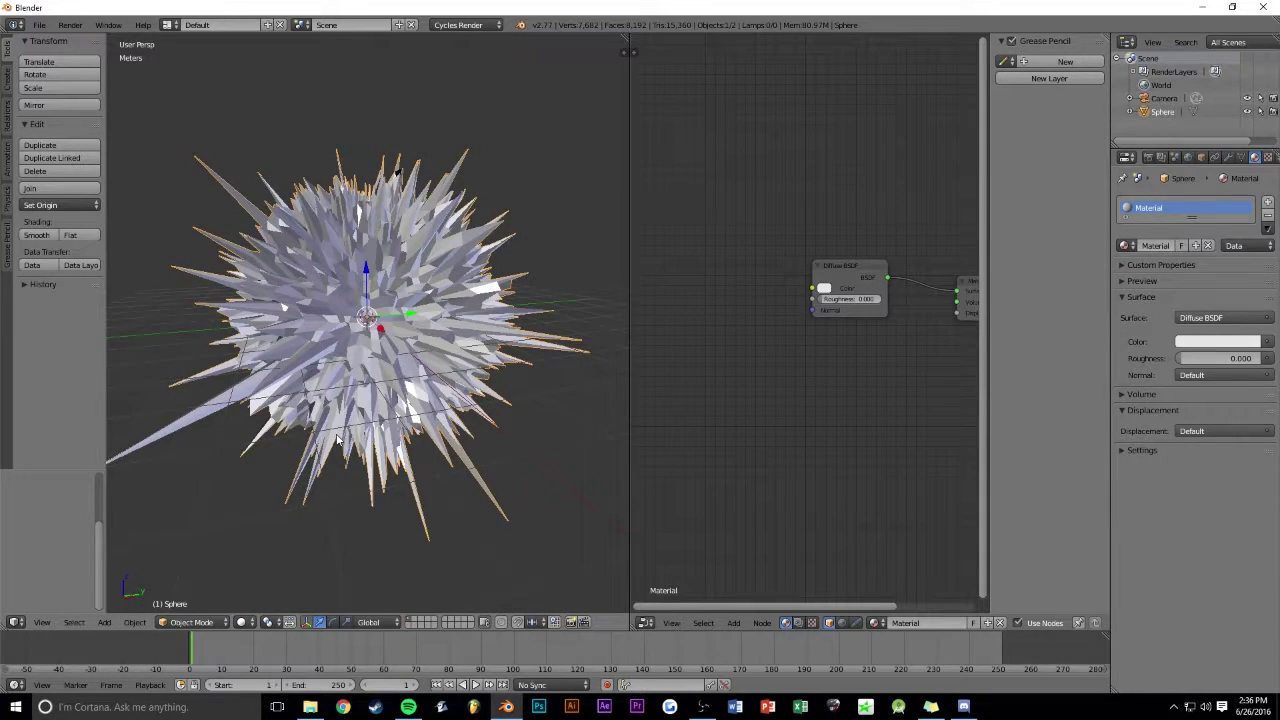
key("Tab")
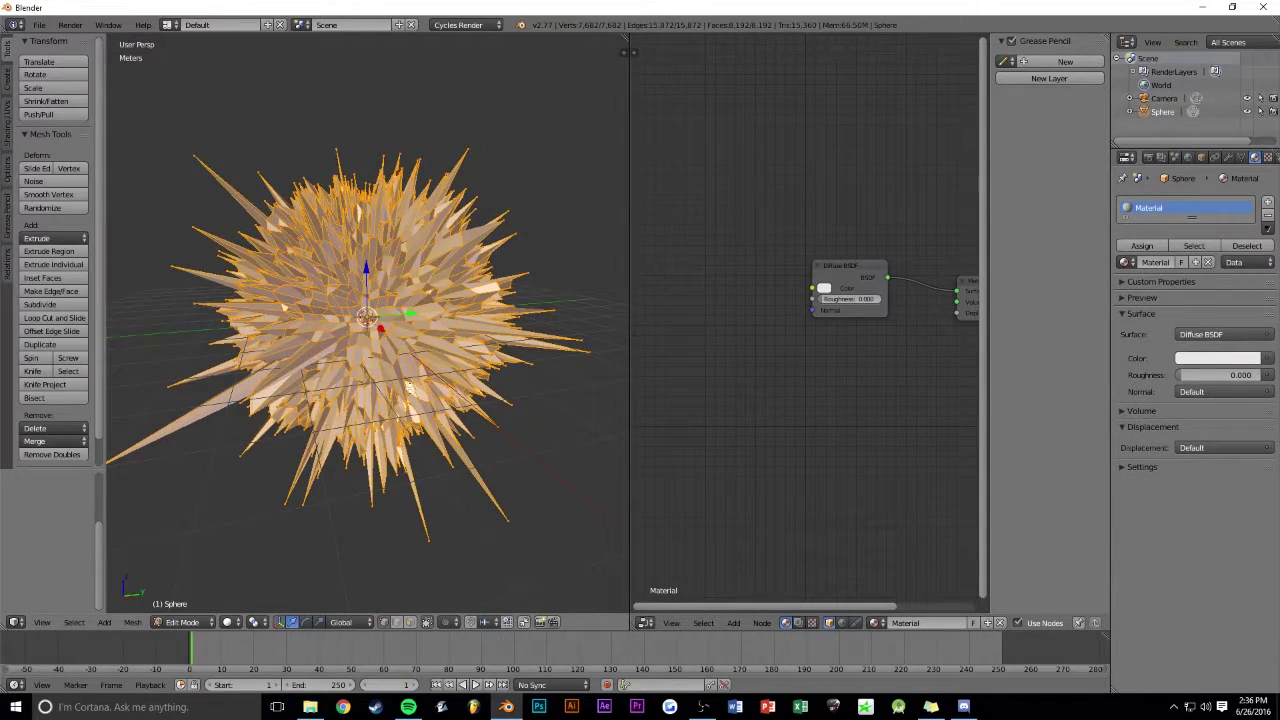
key("u")
left_click(392, 388)
key("Tab")
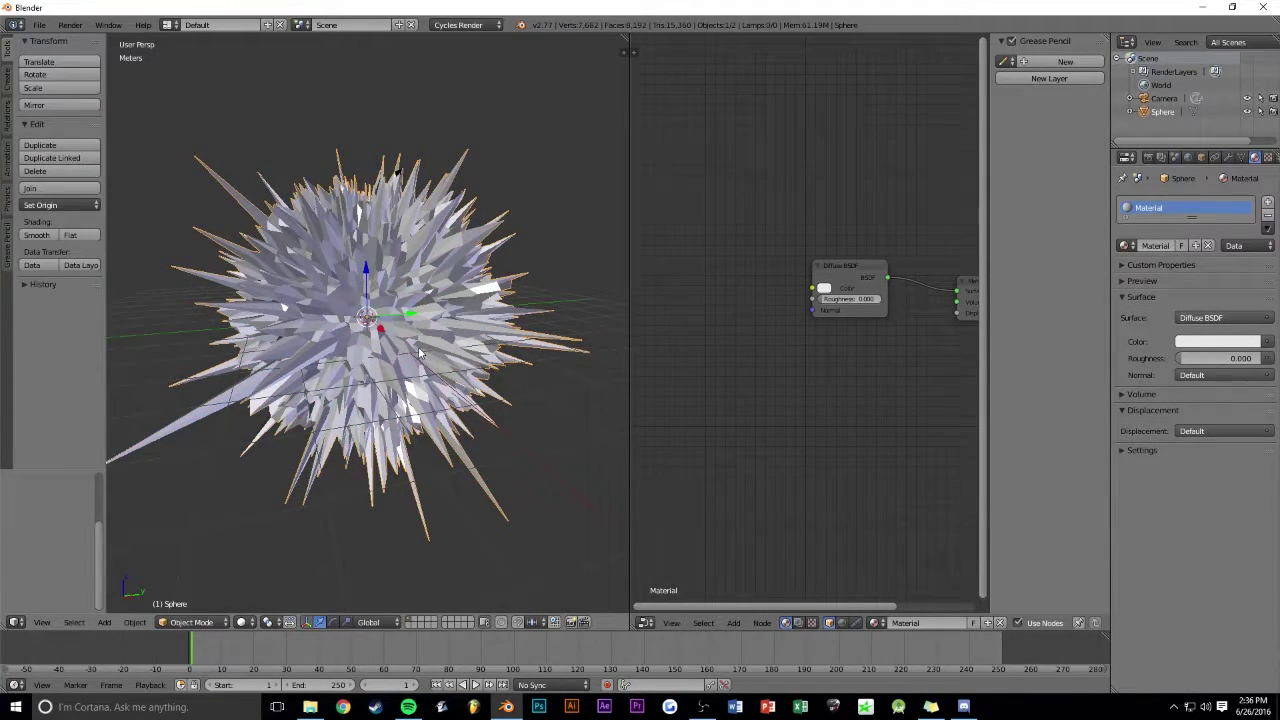
key("shift+a")
Step: Add a plane and raise it straight up above the sphere
left_click(462, 352)
scroll(365, 282, "down", 3)
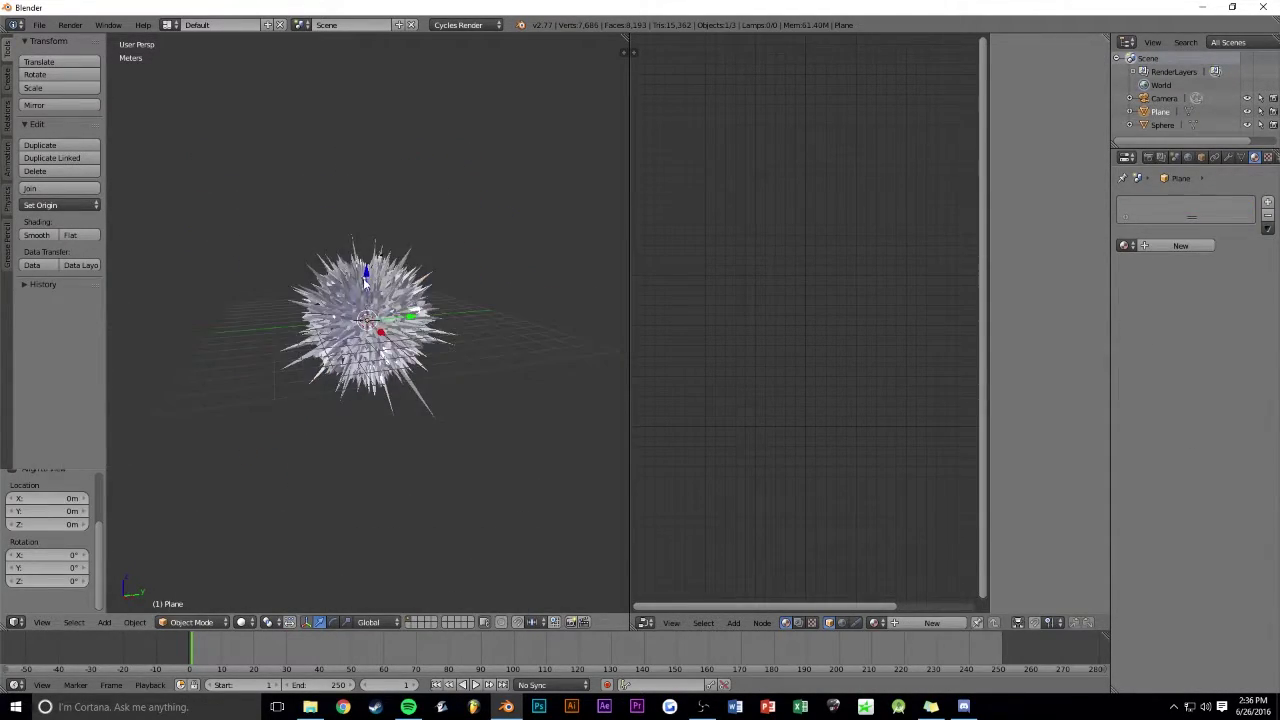
left_click_drag(365, 282, 368, 216)
left_click(365, 80)
Step: Give the plane a light-blue Emission material with strength 14.700
left_click(932, 623)
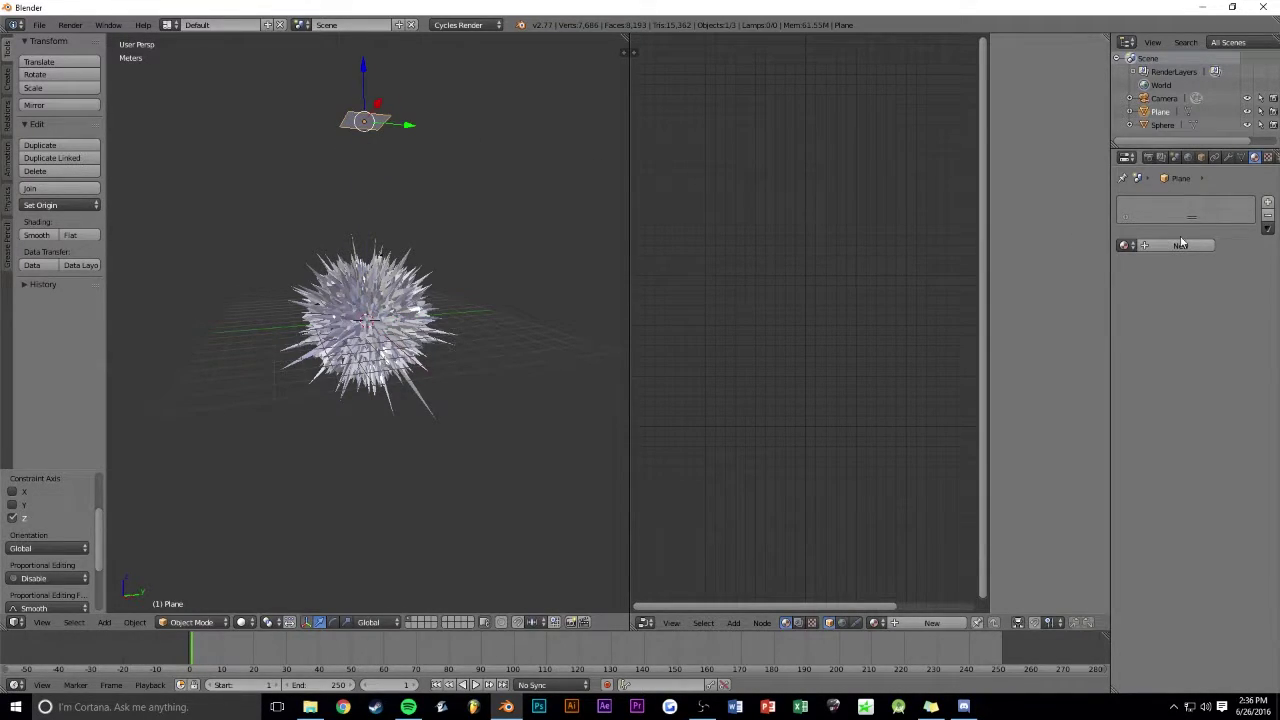
left_click(1235, 320)
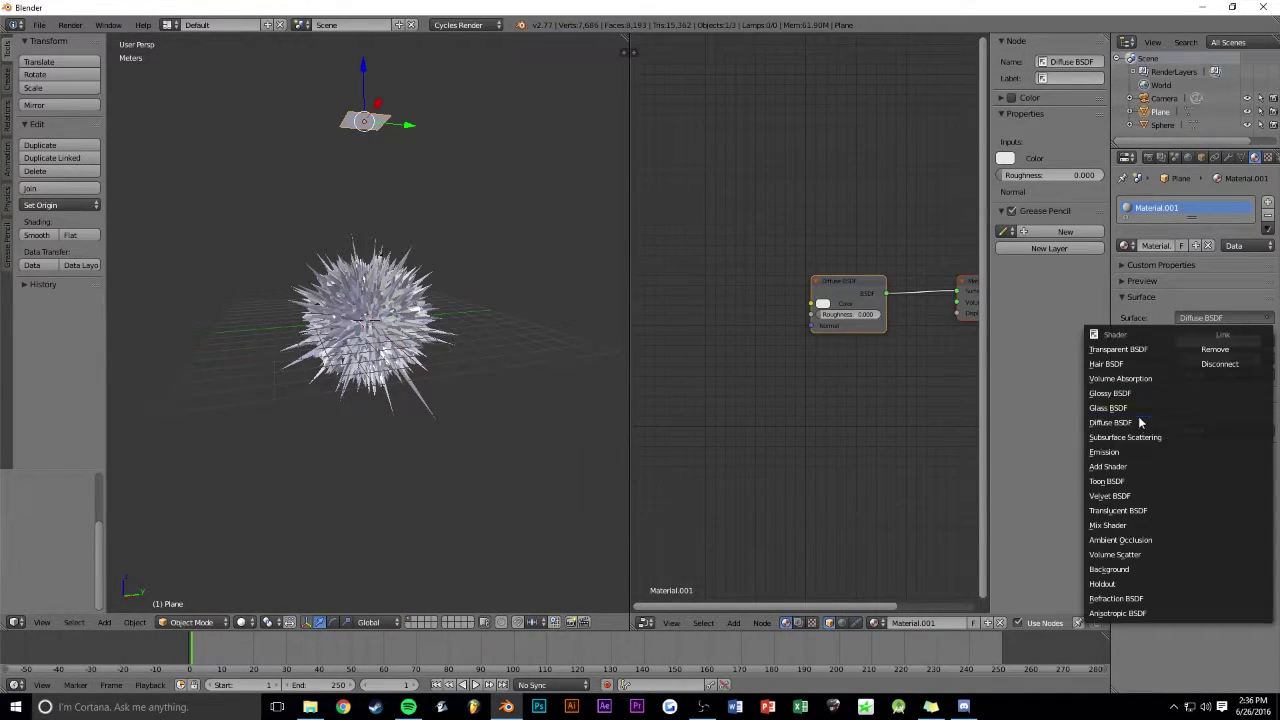
left_click(1132, 452)
left_click(1218, 343)
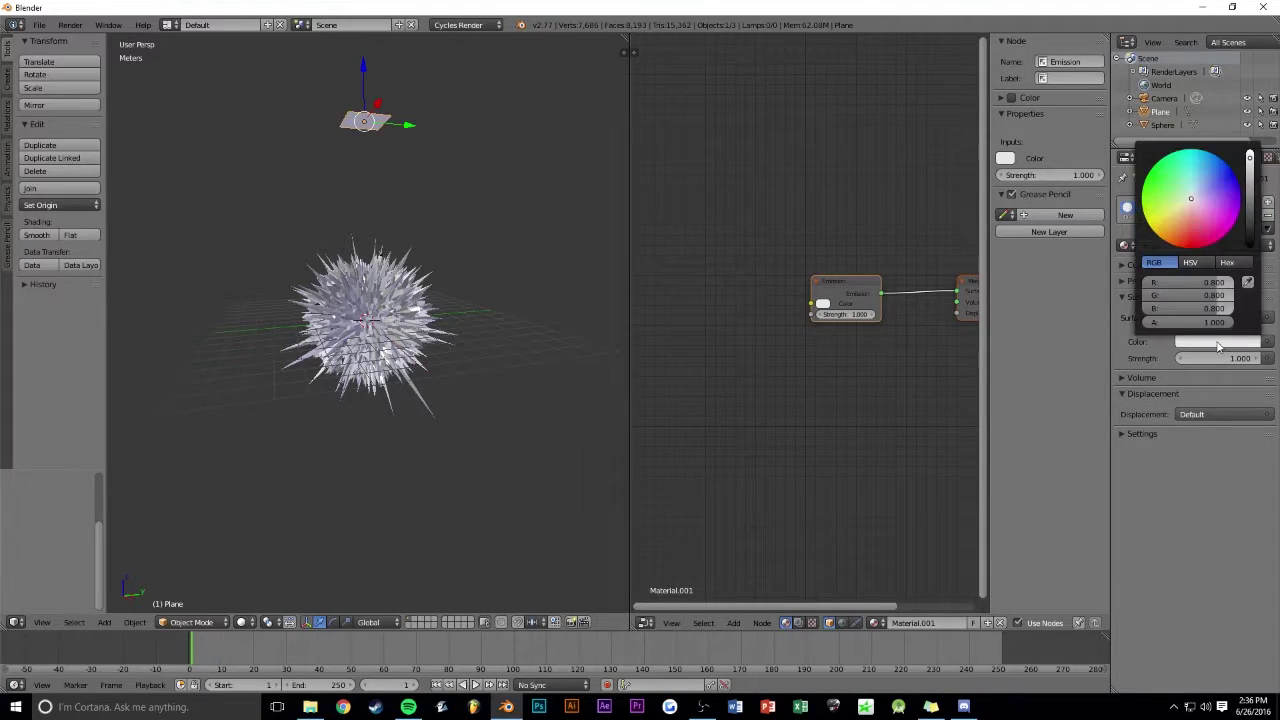
left_click(1203, 191)
left_click_drag(1195, 358, 1212, 358)
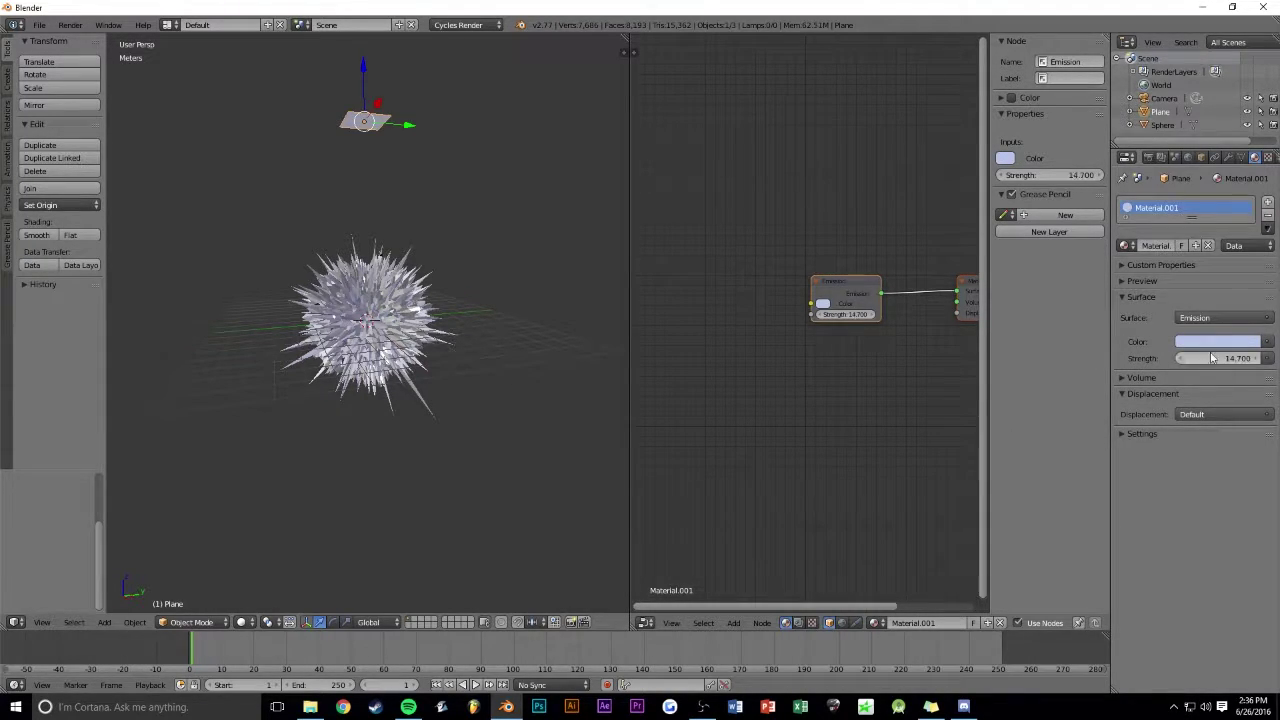
Step: Preview the lit scene in Rendered shading through the camera
left_click(241, 622)
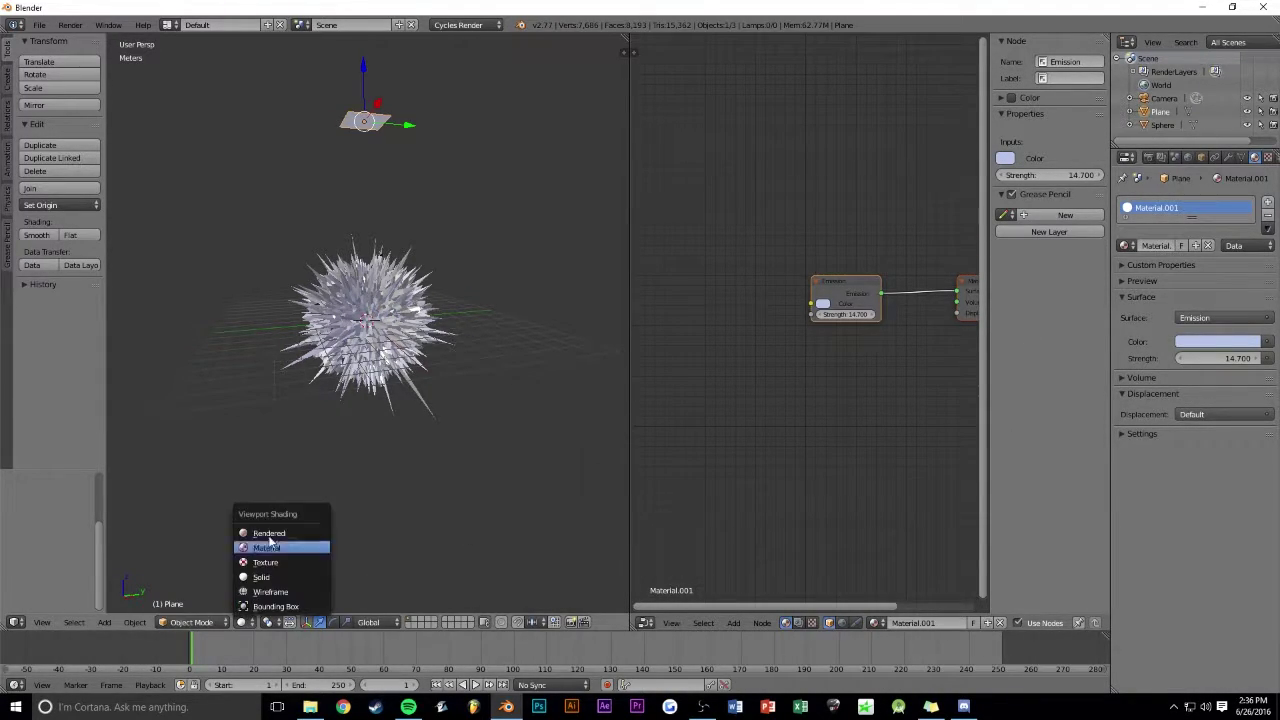
left_click(269, 528)
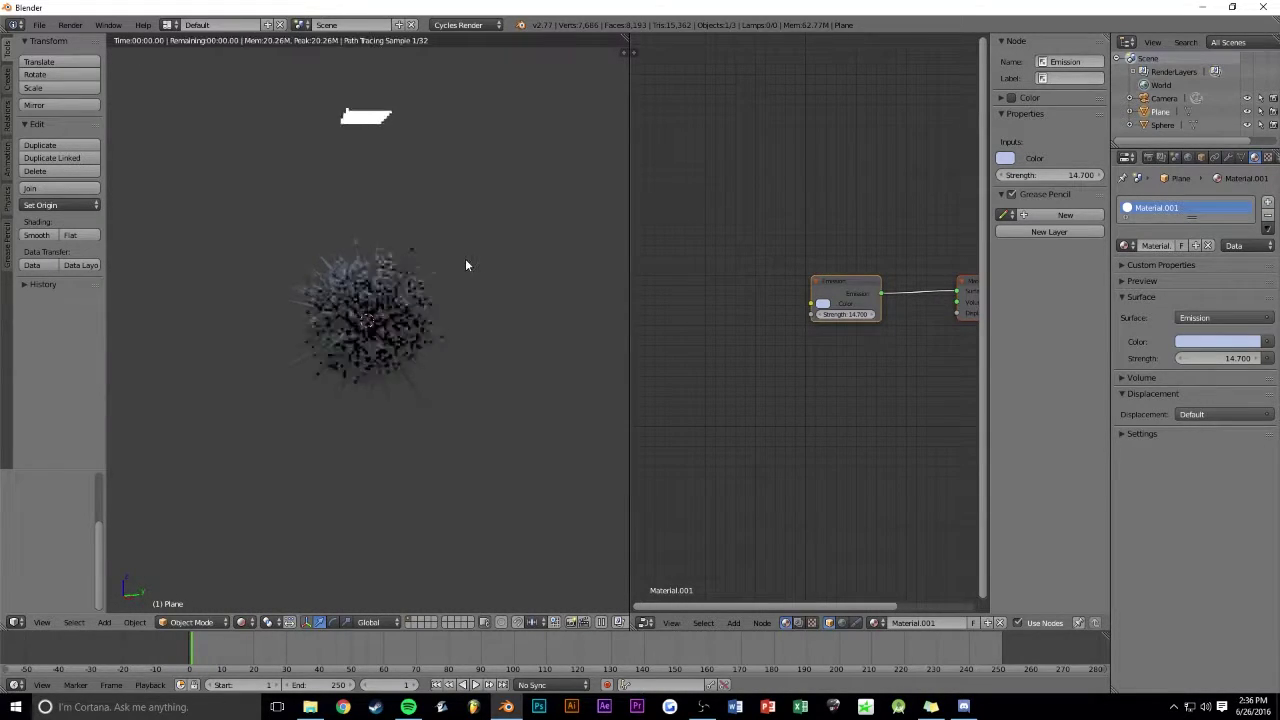
key("KP_0")
scroll(448, 284, "up", 3)
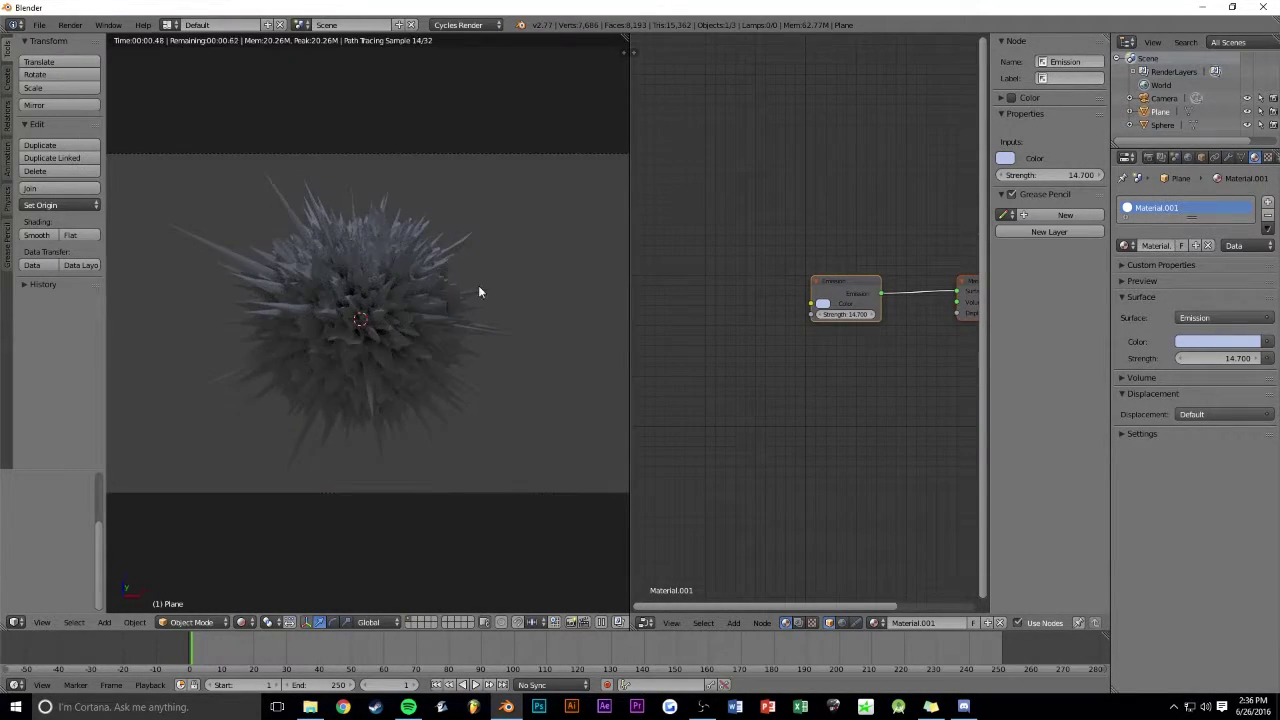
scroll(479, 291, "down", 3)
scroll(463, 288, "up", 3)
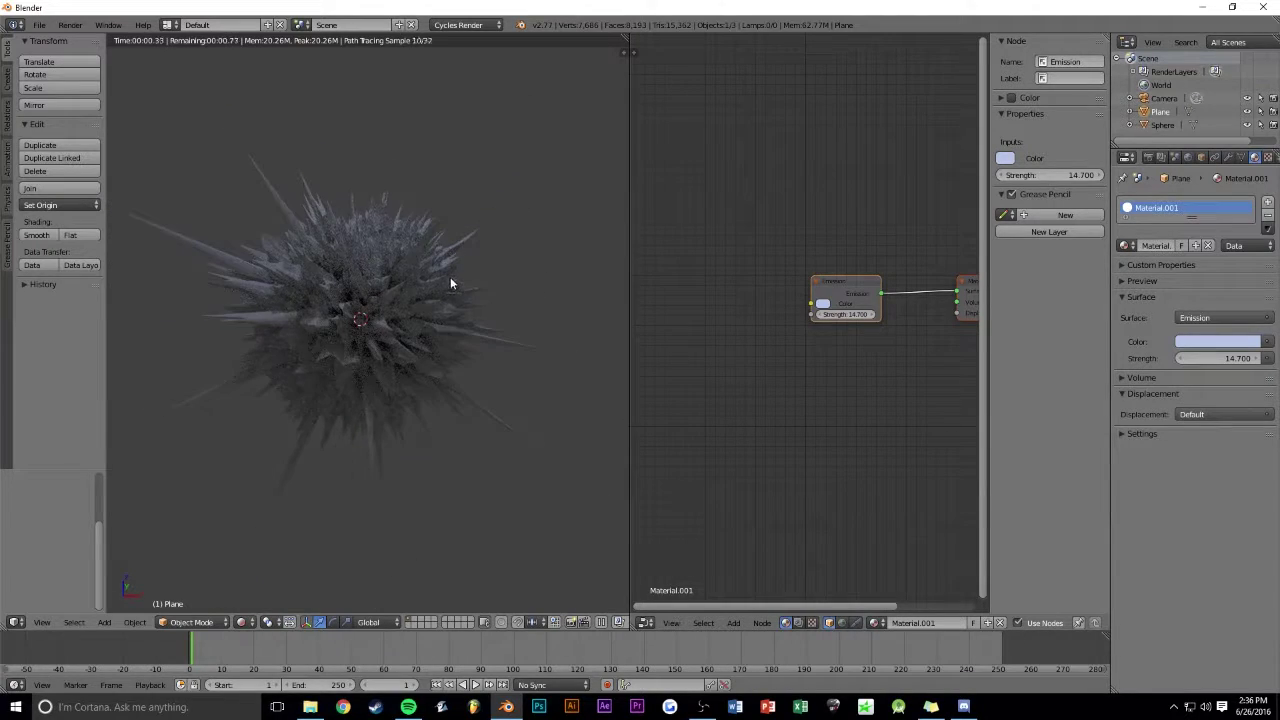
key("alt+Tab")
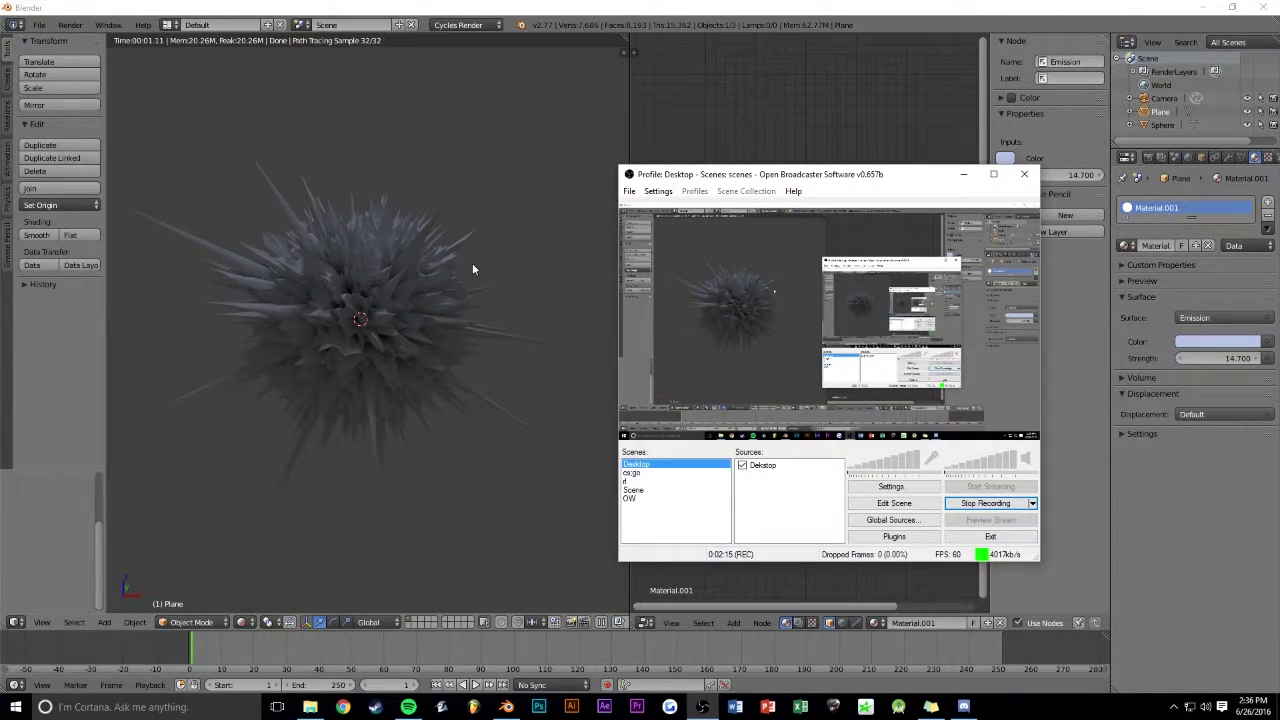
key("alt+Tab")
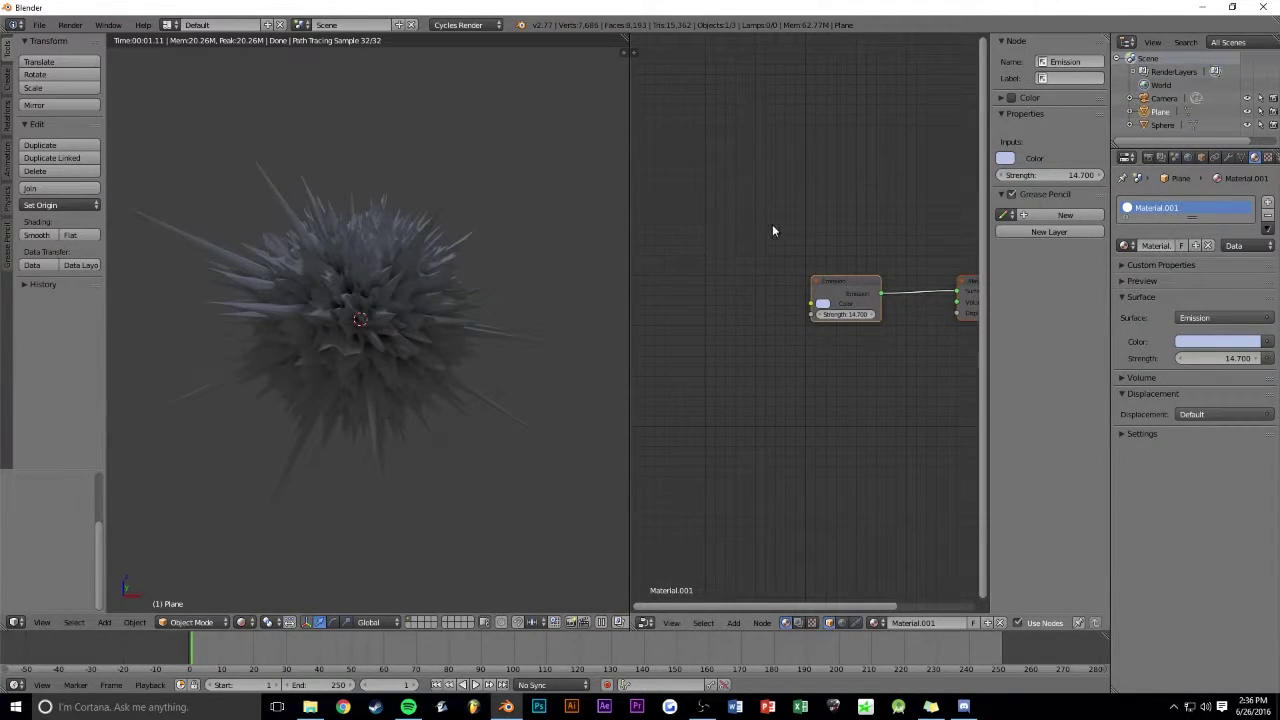
Step: Select the sphere and add an Image Texture node feeding the Diffuse BSDF colour
middle_click_drag(772, 224, 702, 227)
right_click(405, 270)
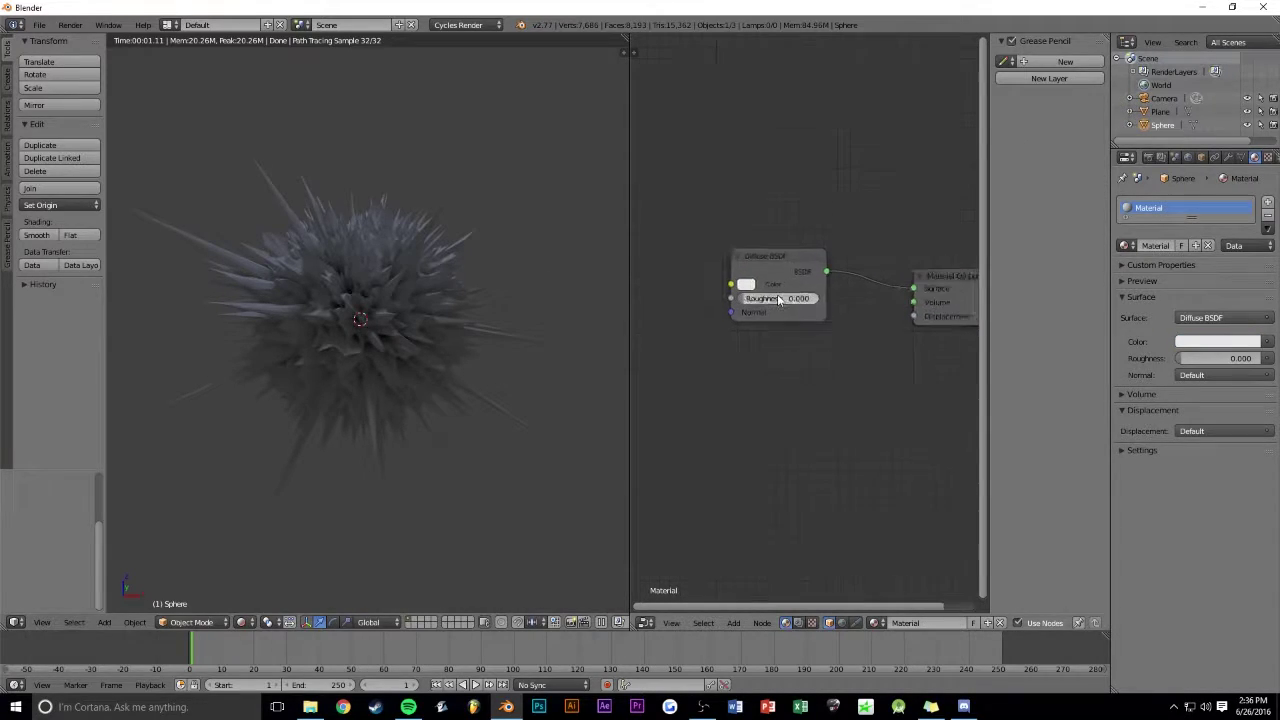
middle_click_drag(649, 264, 776, 265)
key("shift+a")
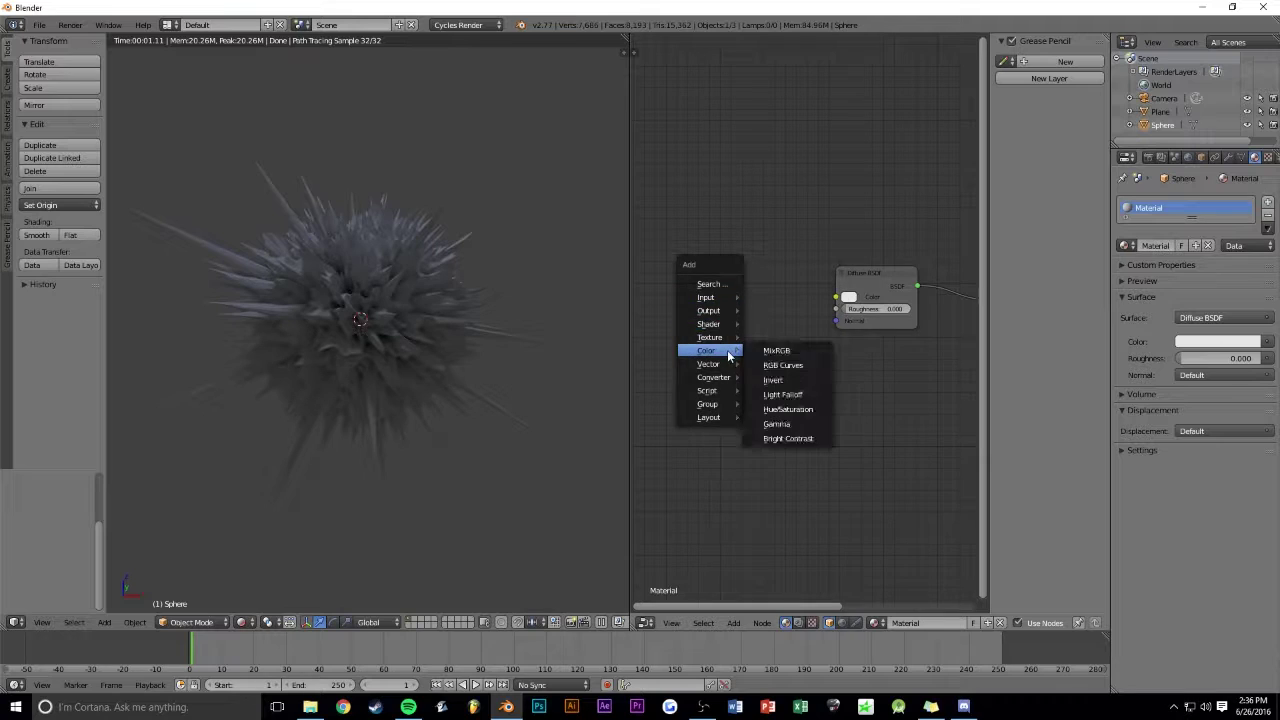
left_click(784, 345)
left_click(727, 263)
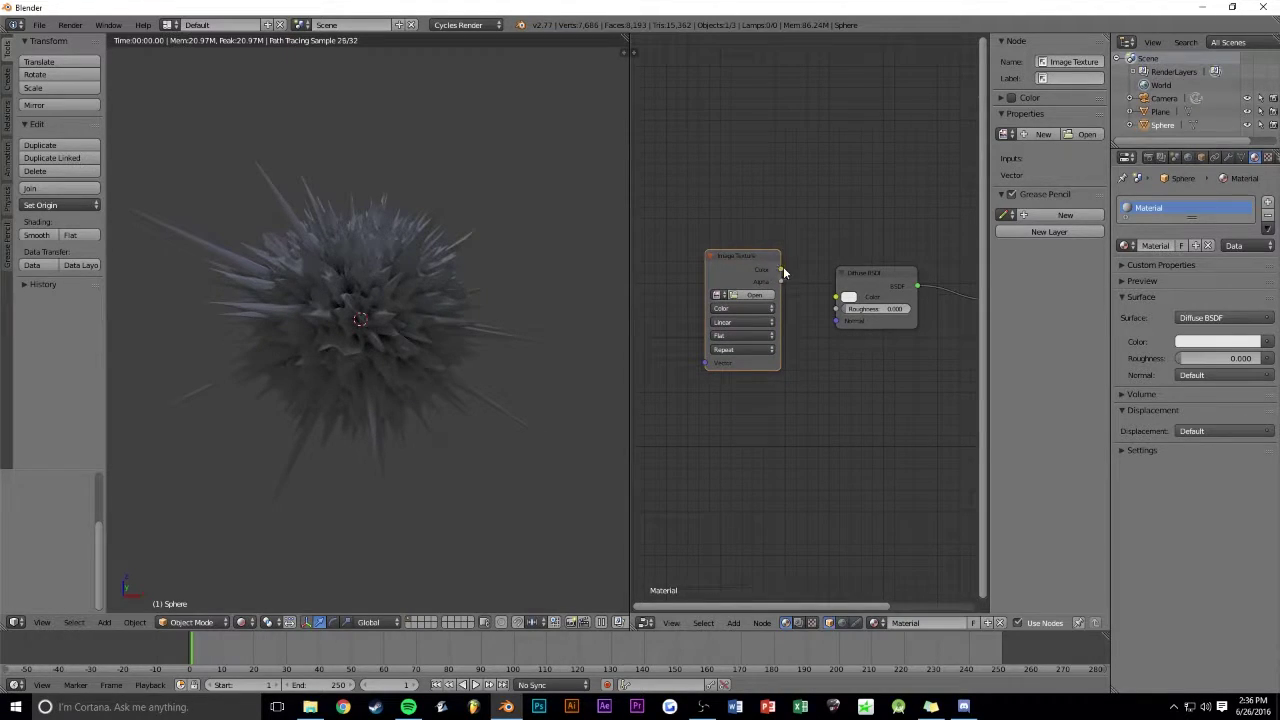
left_click_drag(783, 271, 836, 297)
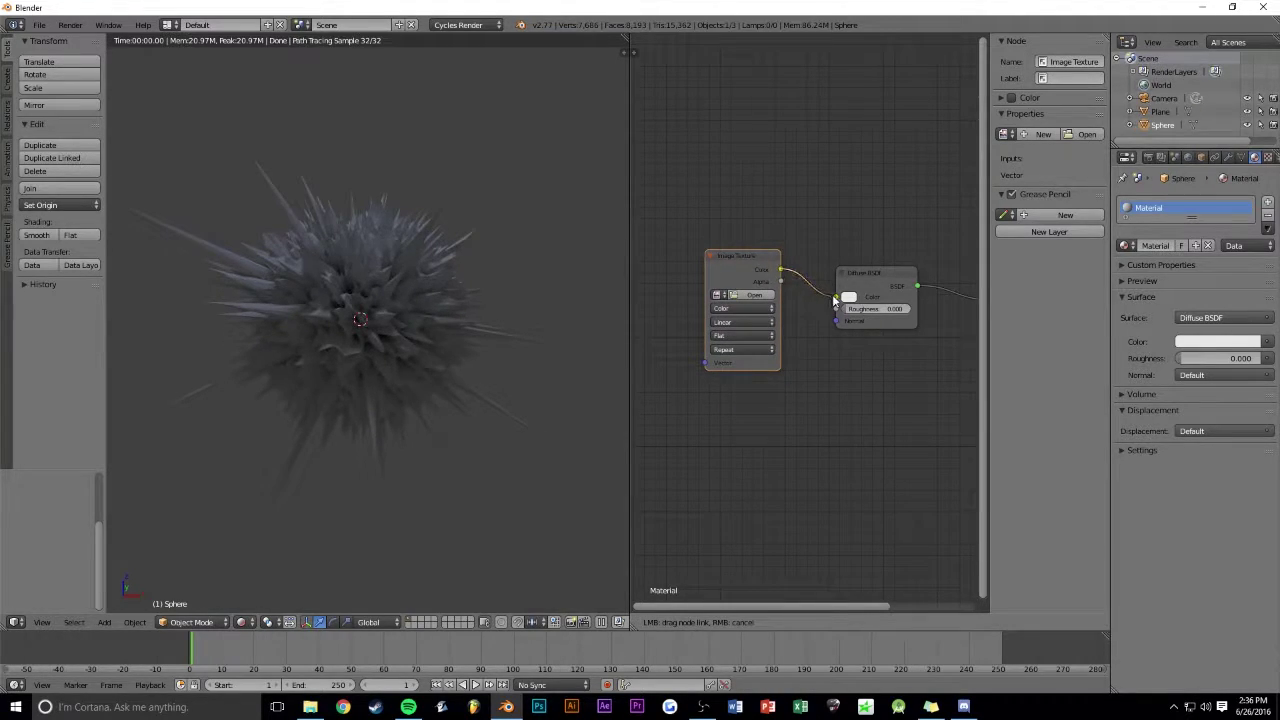
Step: Load the RockDark007 rock image from the BLENDER TEXTURES folder into the node
left_click(748, 297)
left_click(55, 261)
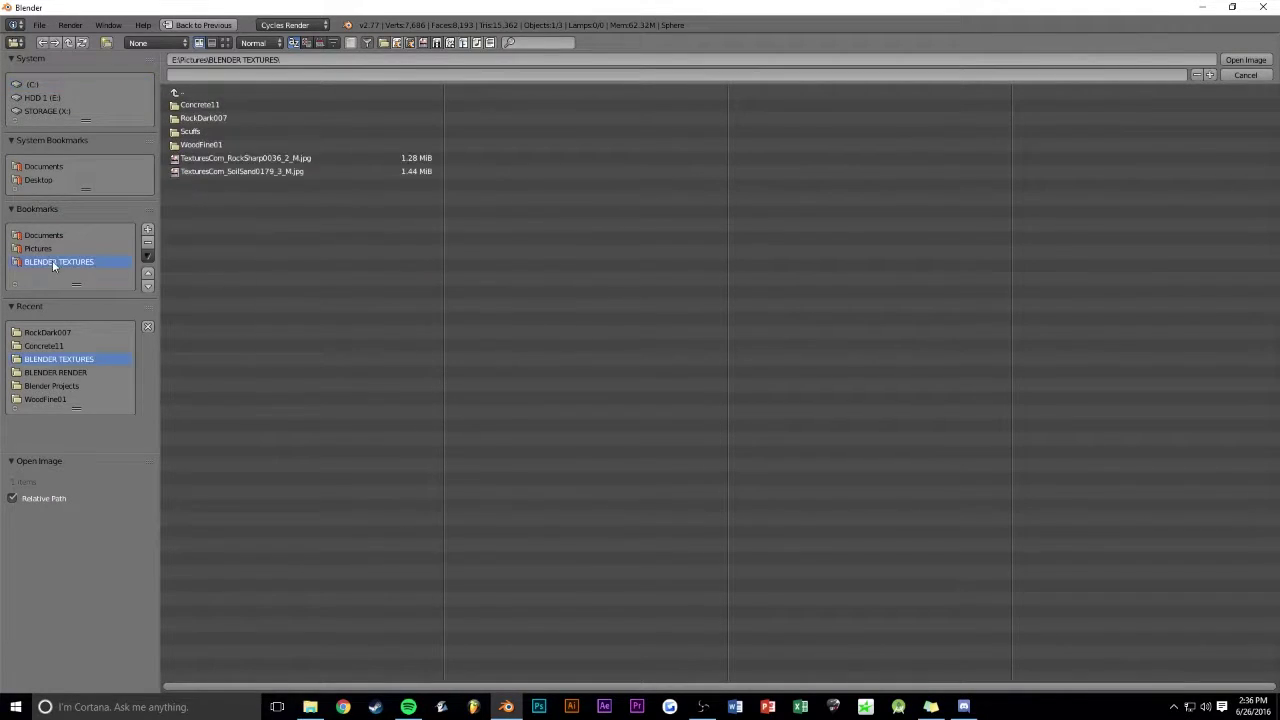
left_click(217, 118)
double_click(288, 104)
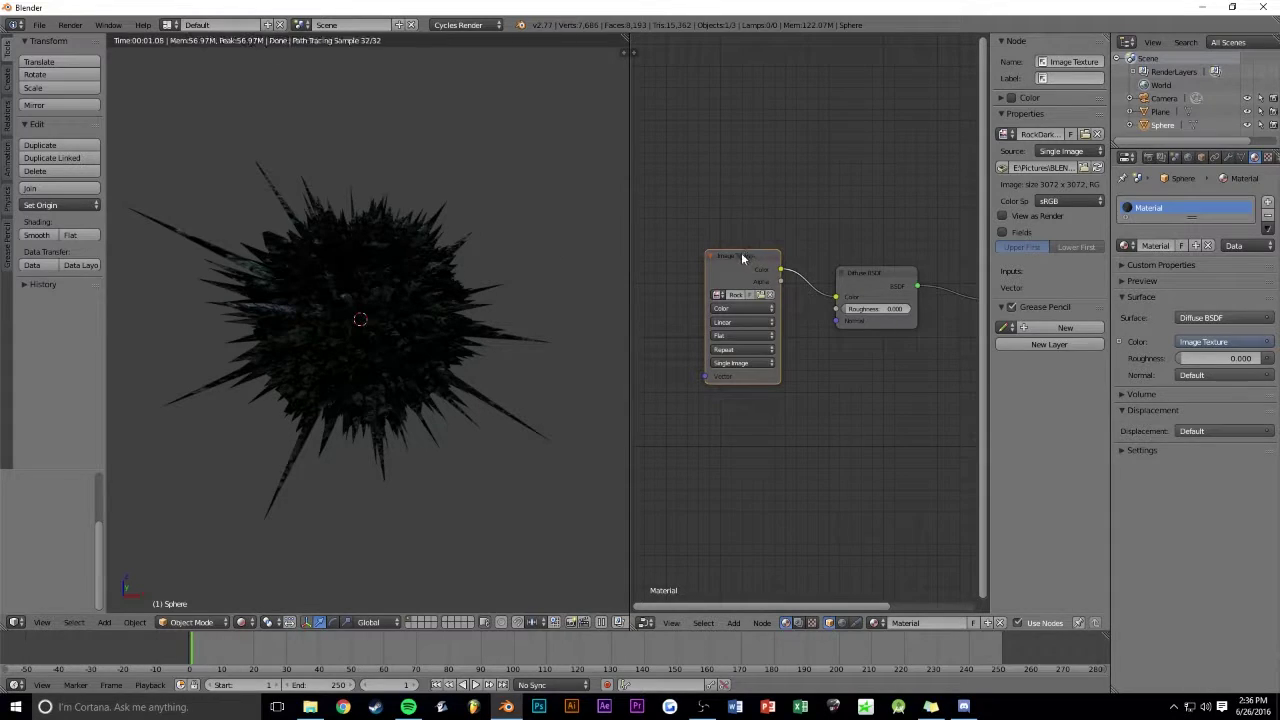
left_click_drag(741, 258, 716, 243)
key("shift+a")
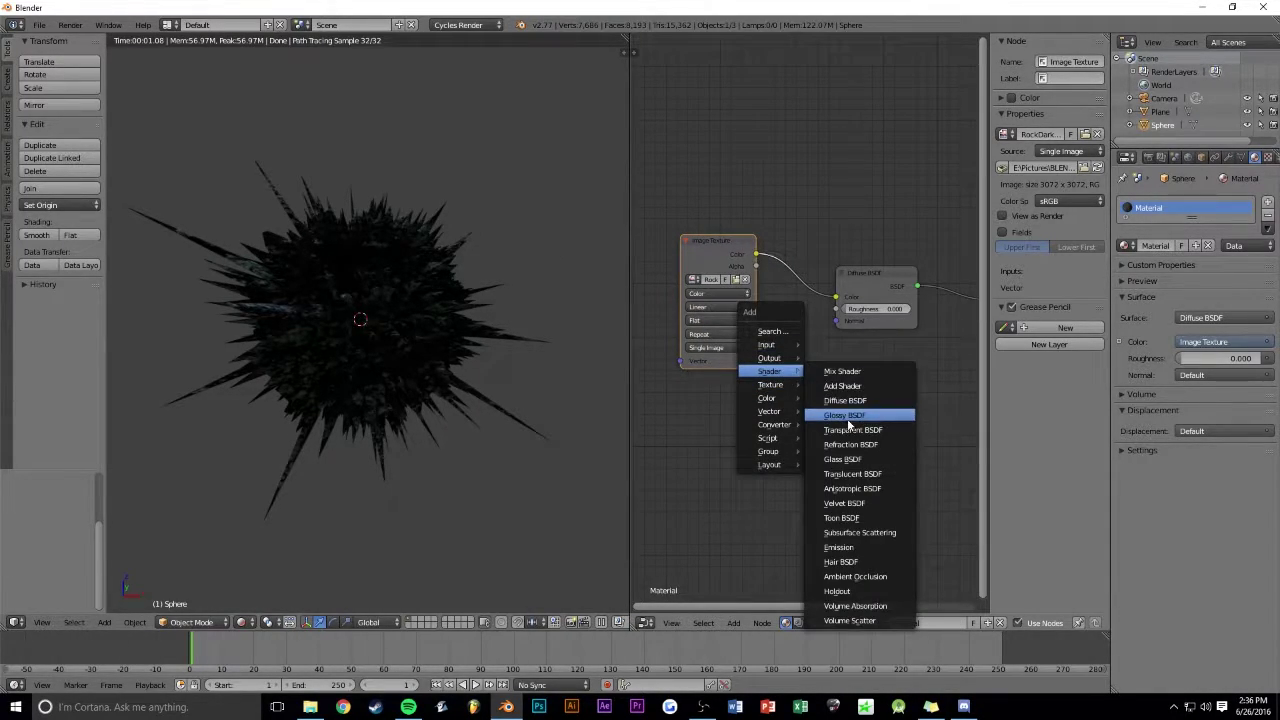
Step: Add a Glossy BSDF node and move the Material Output node to the right
left_click(846, 421)
left_click(700, 396)
left_click_drag(797, 421, 814, 356)
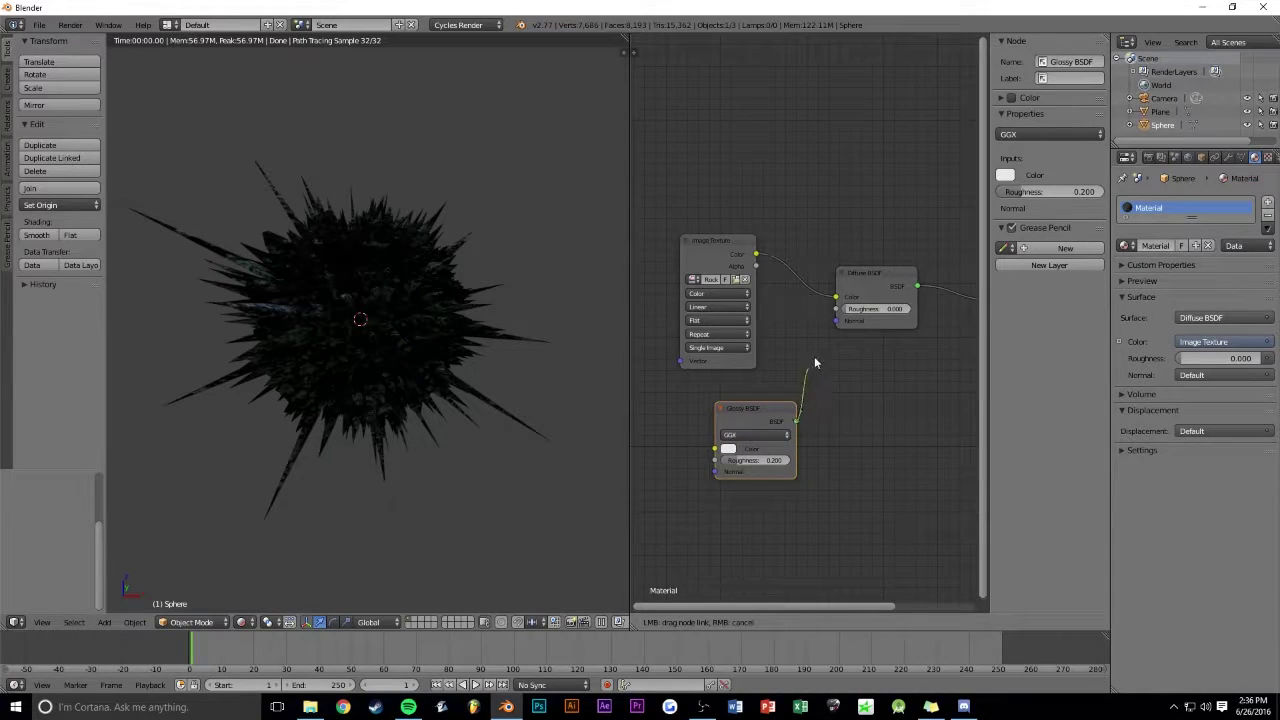
right_click(830, 308)
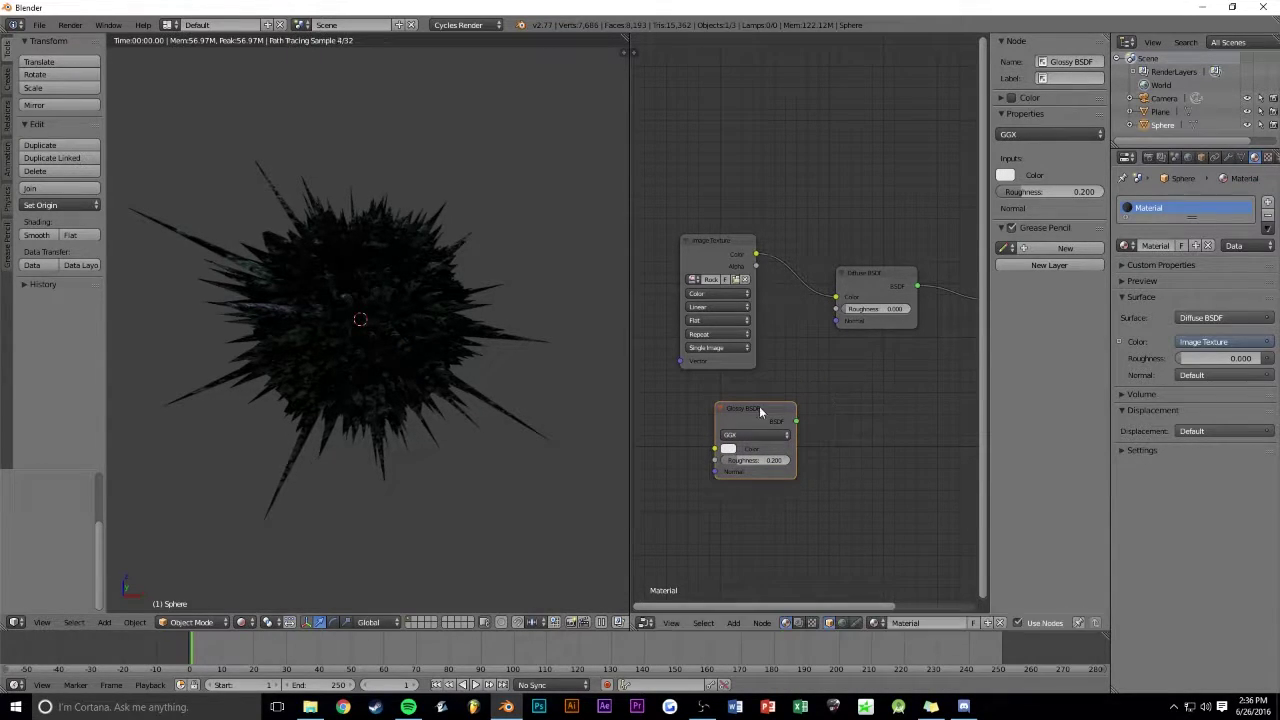
left_click_drag(759, 406, 890, 368)
middle_click_drag(974, 370, 774, 369)
left_click(834, 288)
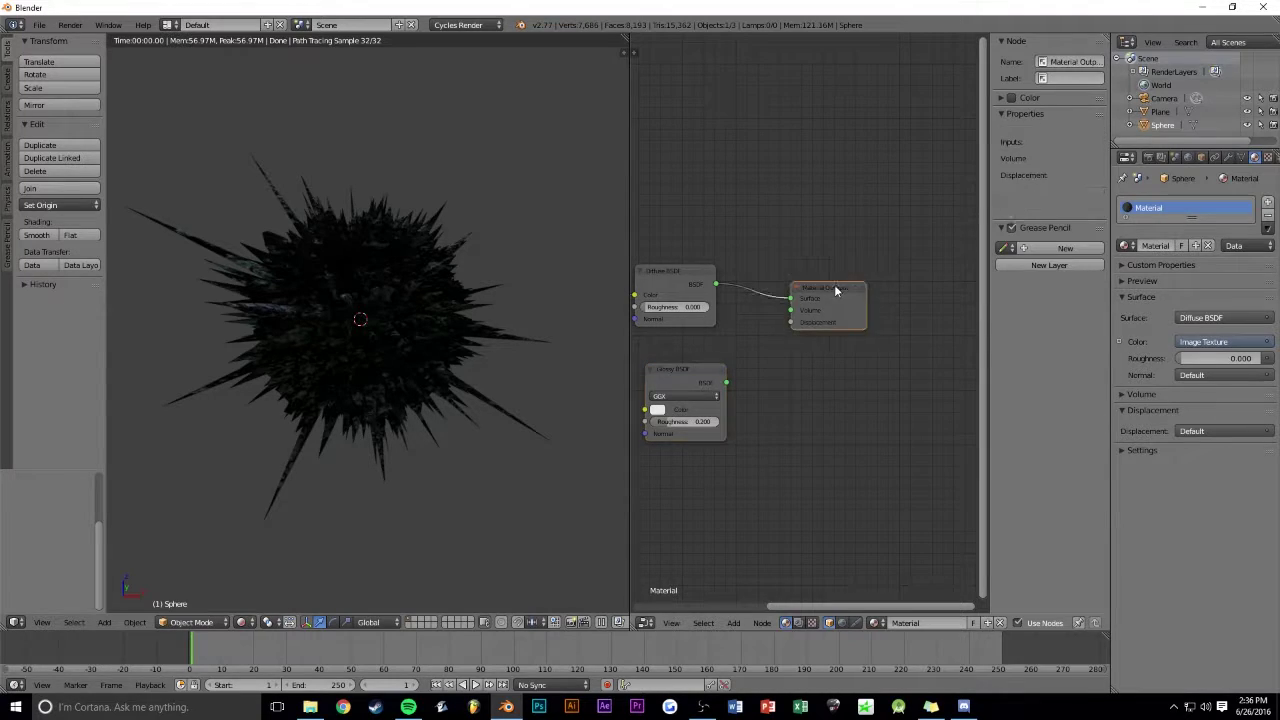
left_click_drag(834, 288, 925, 288)
Step: Insert a Mix Shader combining Diffuse and Glossy at Fac 0.309
key("shift+a")
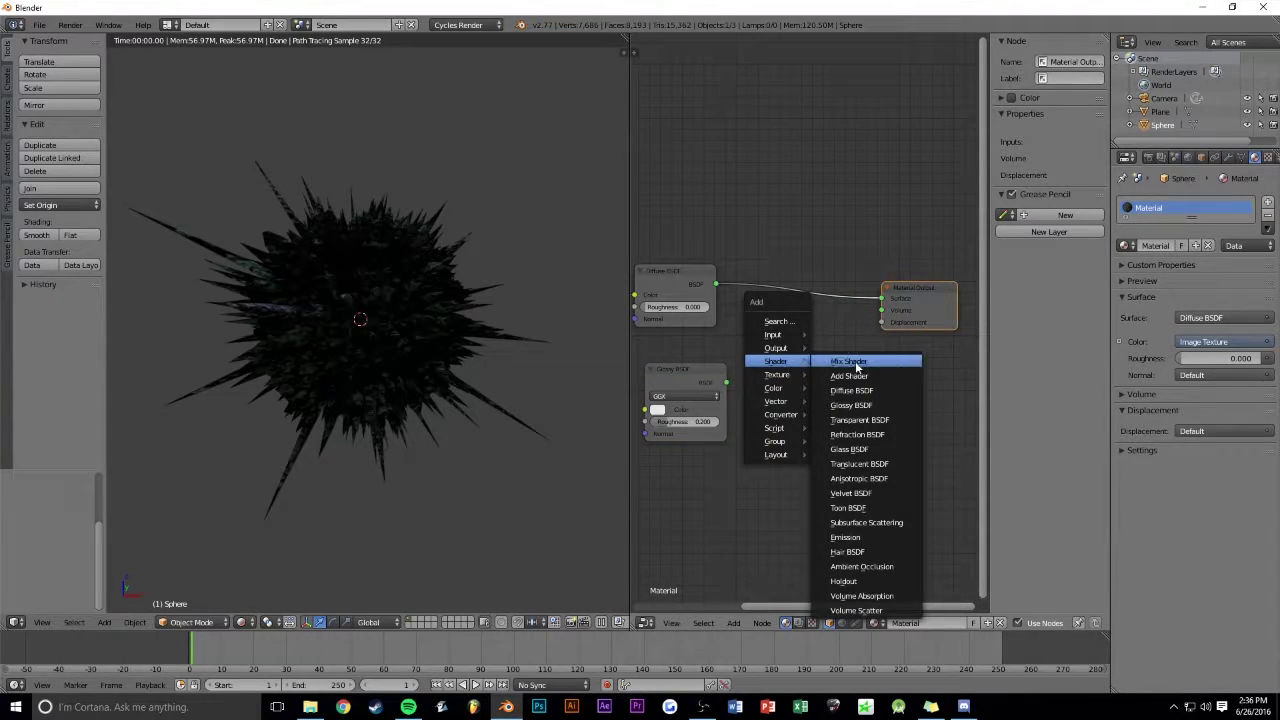
left_click(849, 362)
left_click(764, 283)
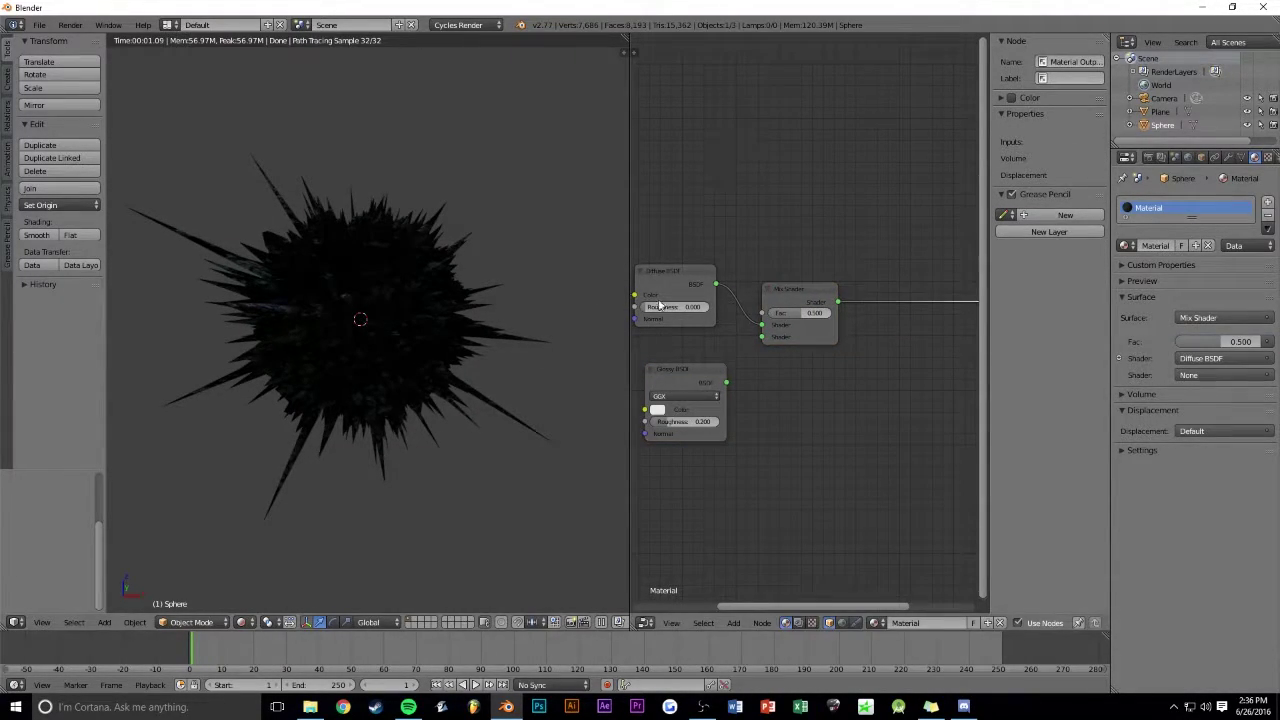
left_click_drag(820, 289, 908, 291)
mouse_move(726, 382)
left_mouse_down()
mouse_move(849, 339)
mouse_move(866, 317)
left_mouse_up()
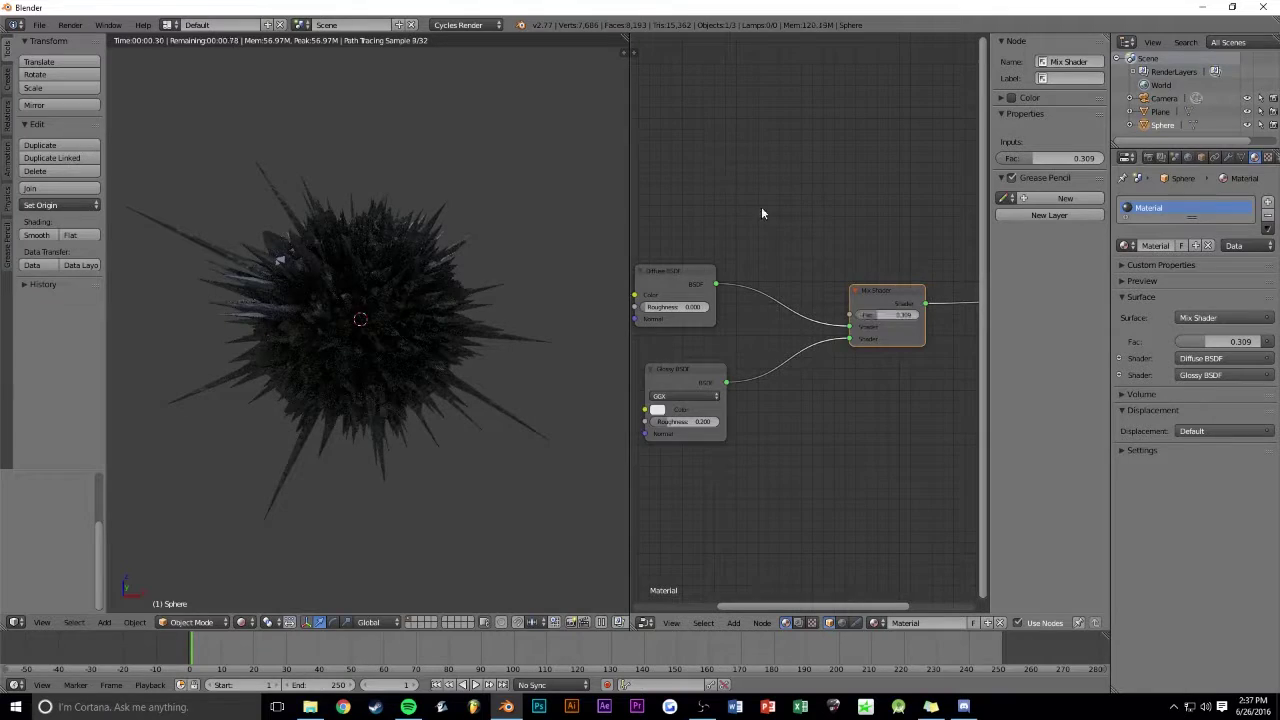
middle_click_drag(761, 206, 809, 234)
Step: Link the rock image's Color into the Output Displacement and check the camera view
scroll(809, 234, "down", 2)
scroll(812, 240, "down", 1)
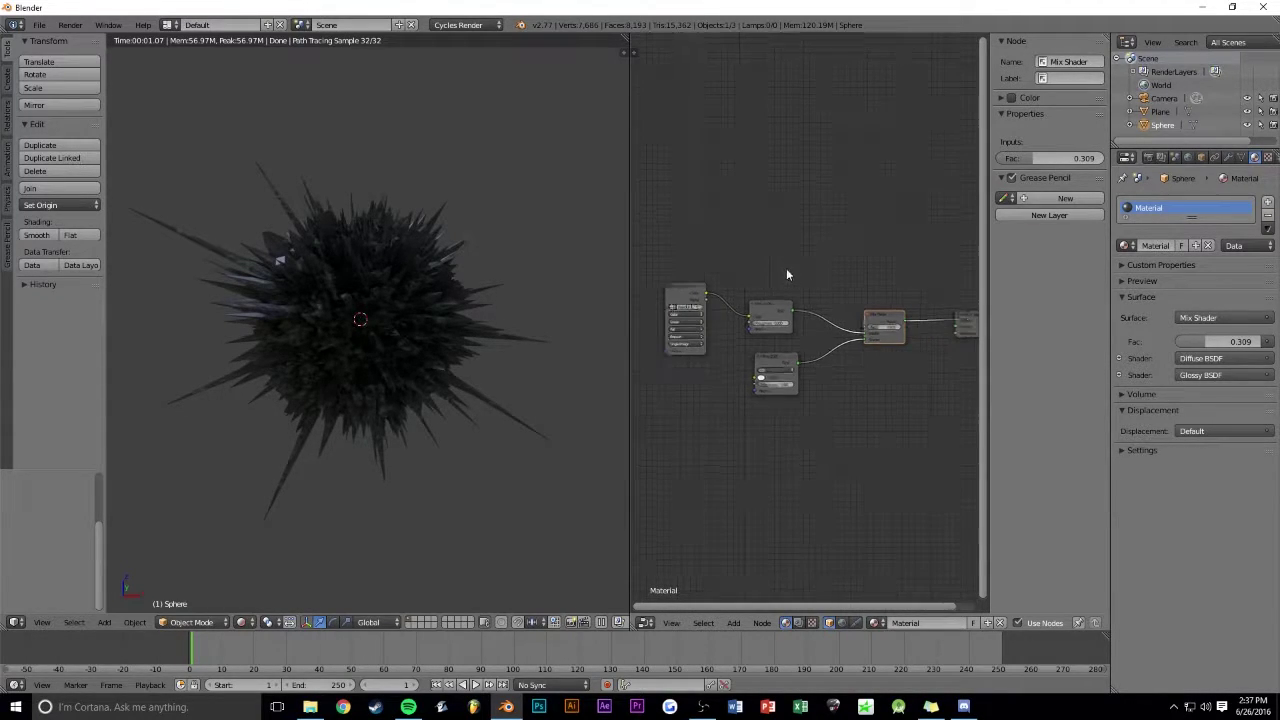
left_click_drag(706, 294, 952, 335)
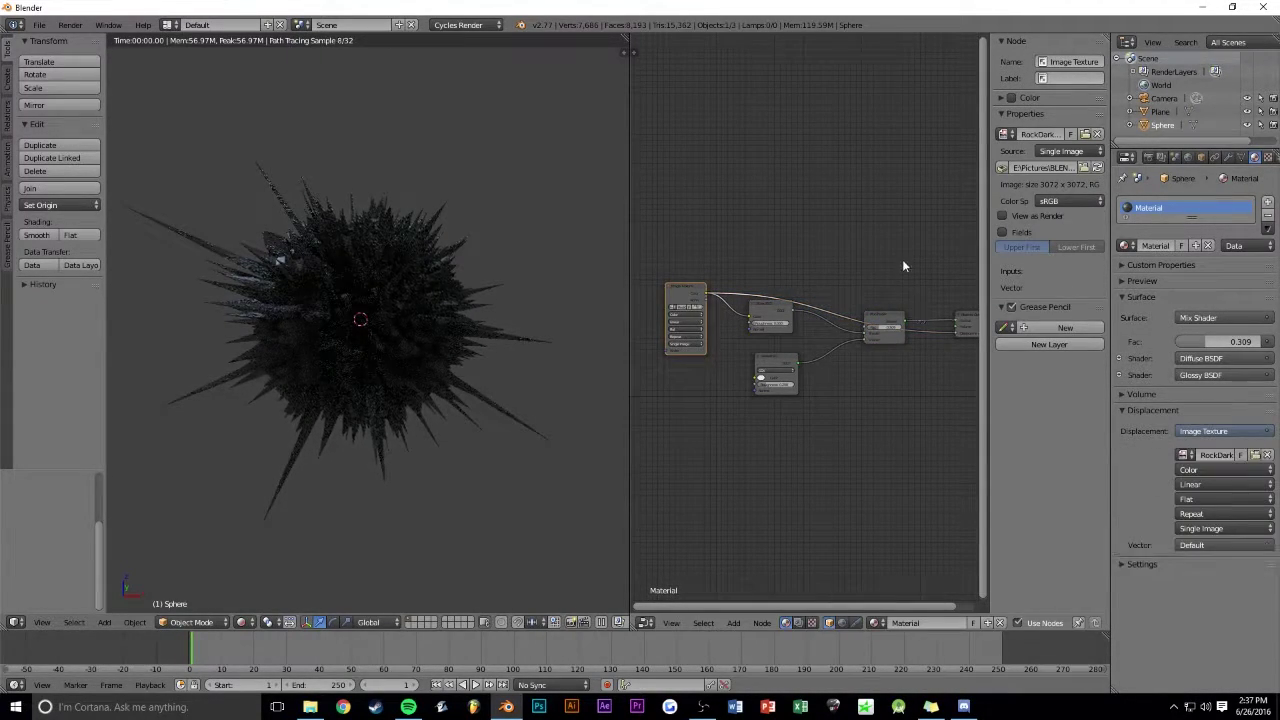
middle_click_drag(902, 259, 857, 243)
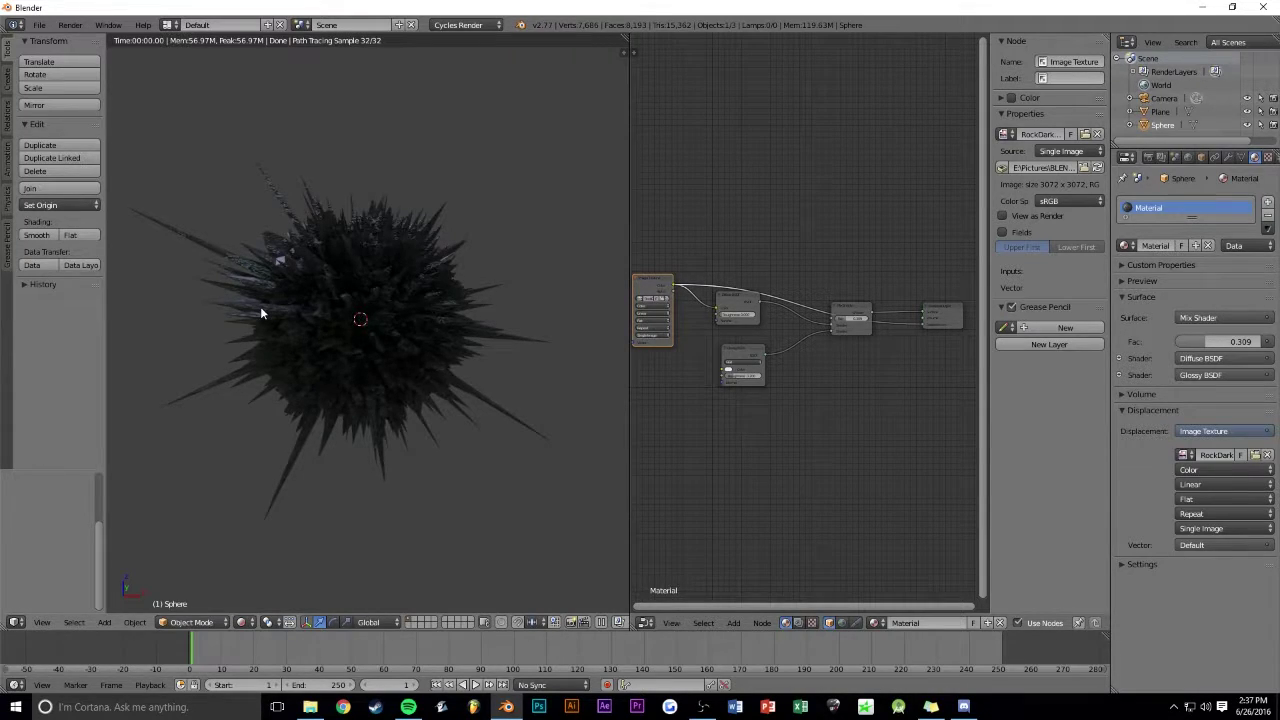
key("KP_0")
key("Home")
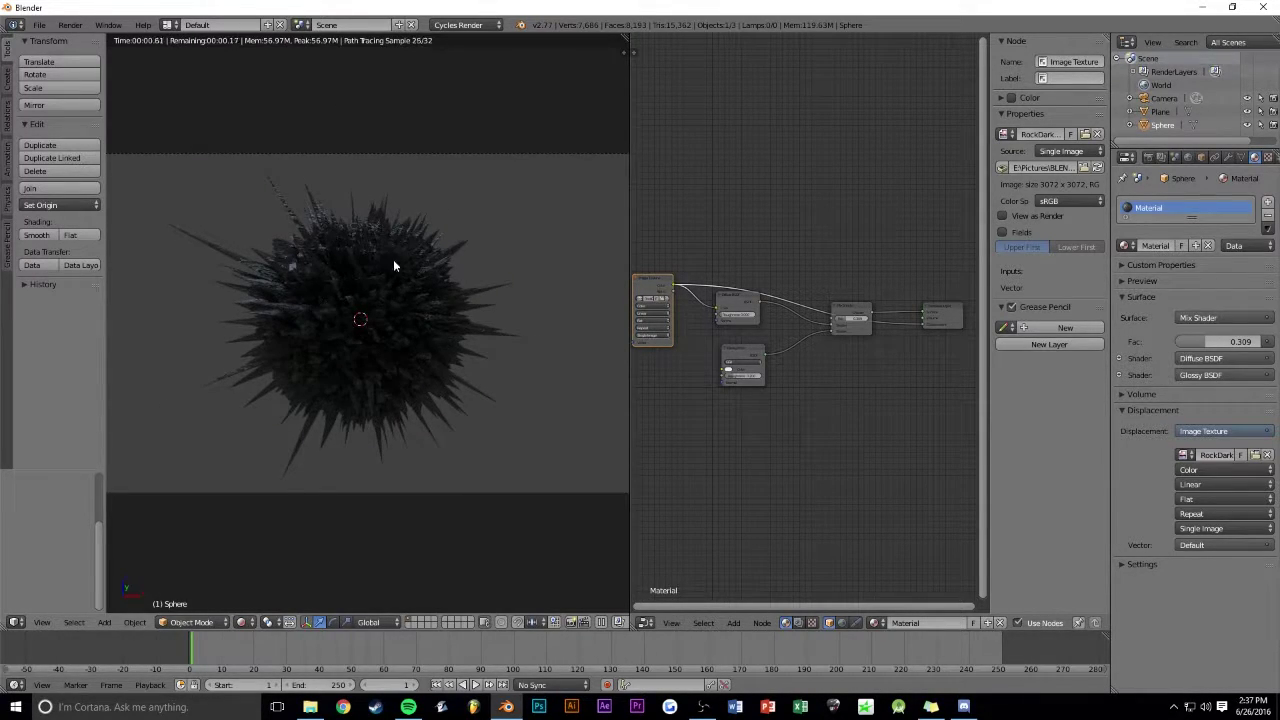
key("KP_0")
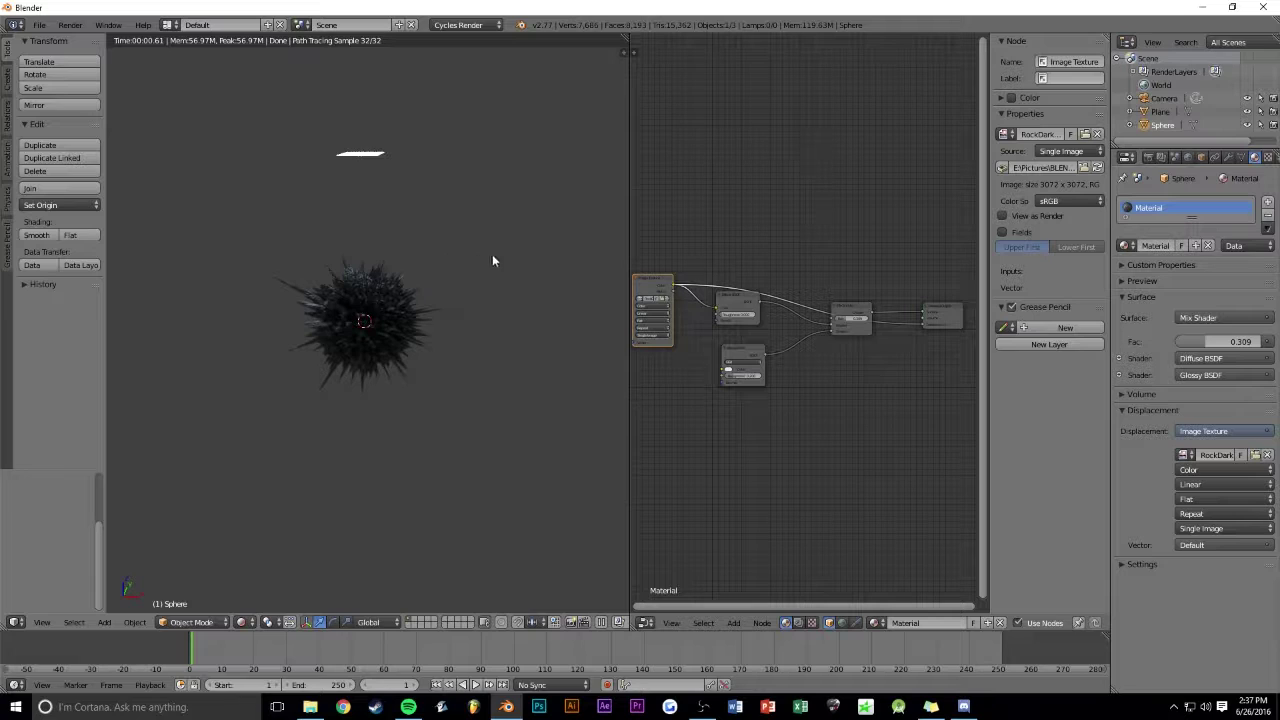
scroll(718, 336, "up", 2)
scroll(701, 346, "up", 1)
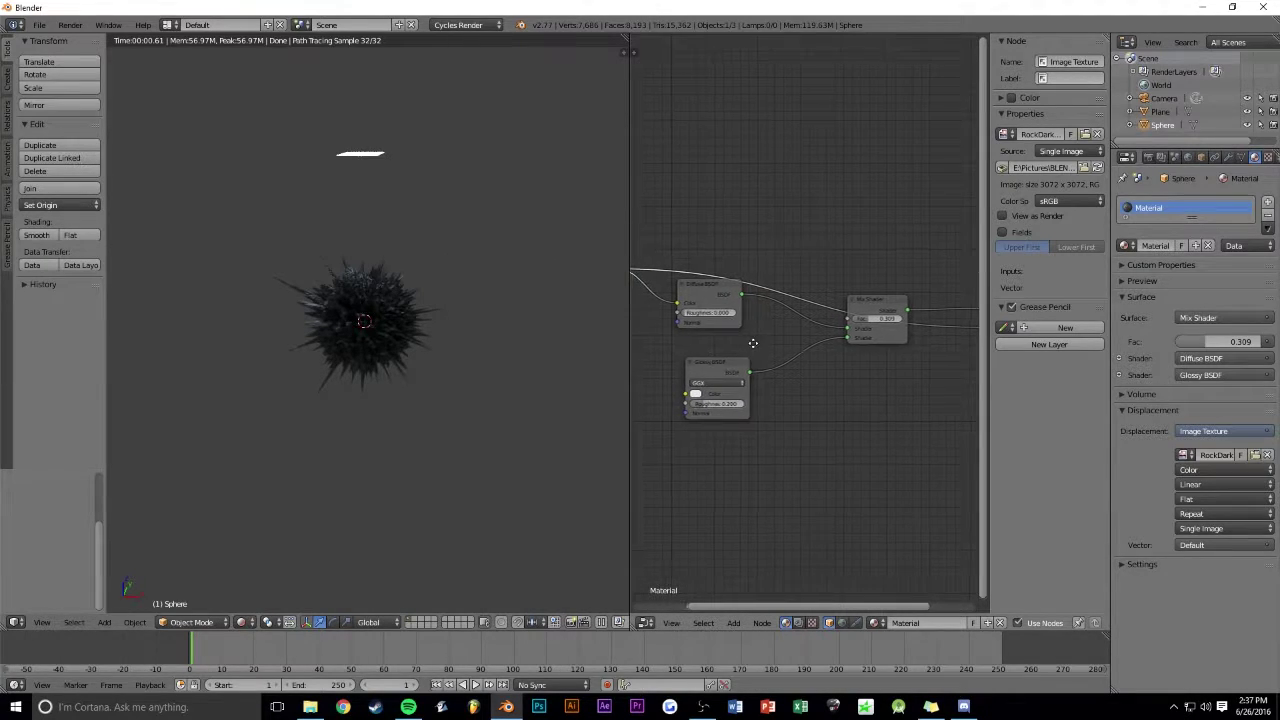
Step: Add a Glass BSDF and an Add Shader before the output, wiring the glass into it
middle_click_drag(642, 336, 682, 331)
key("shift+a")
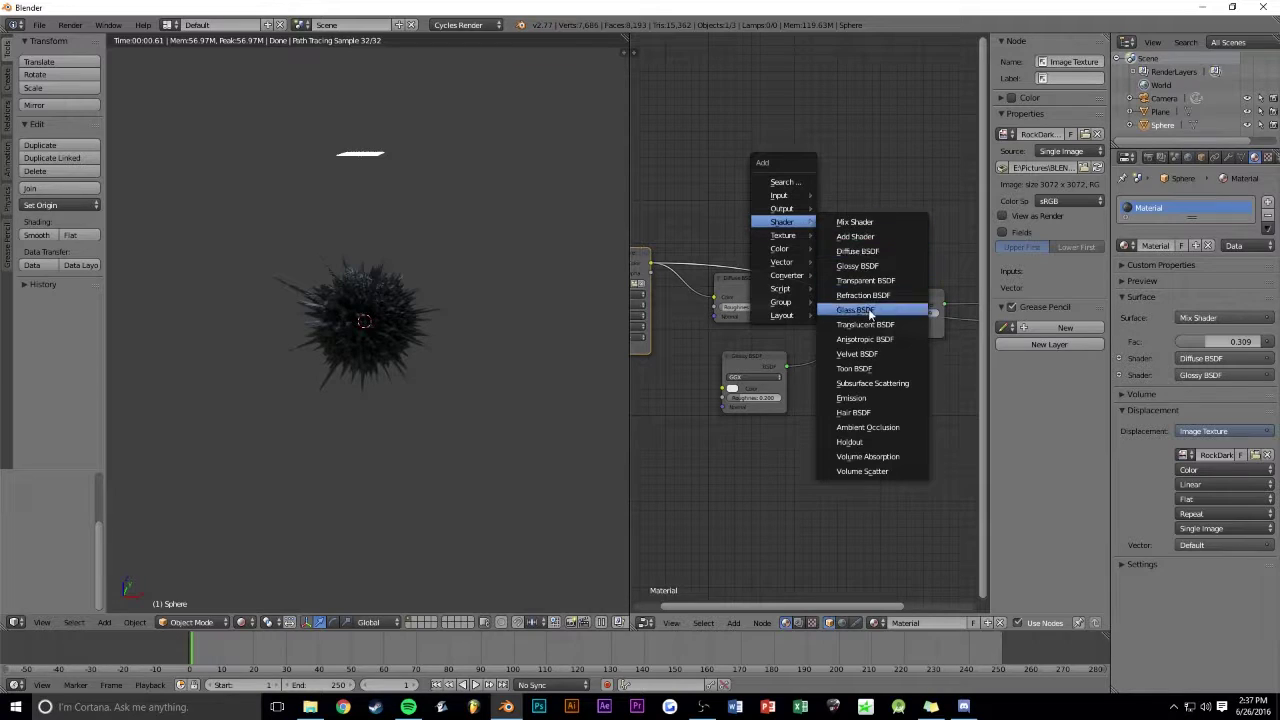
left_click(870, 313)
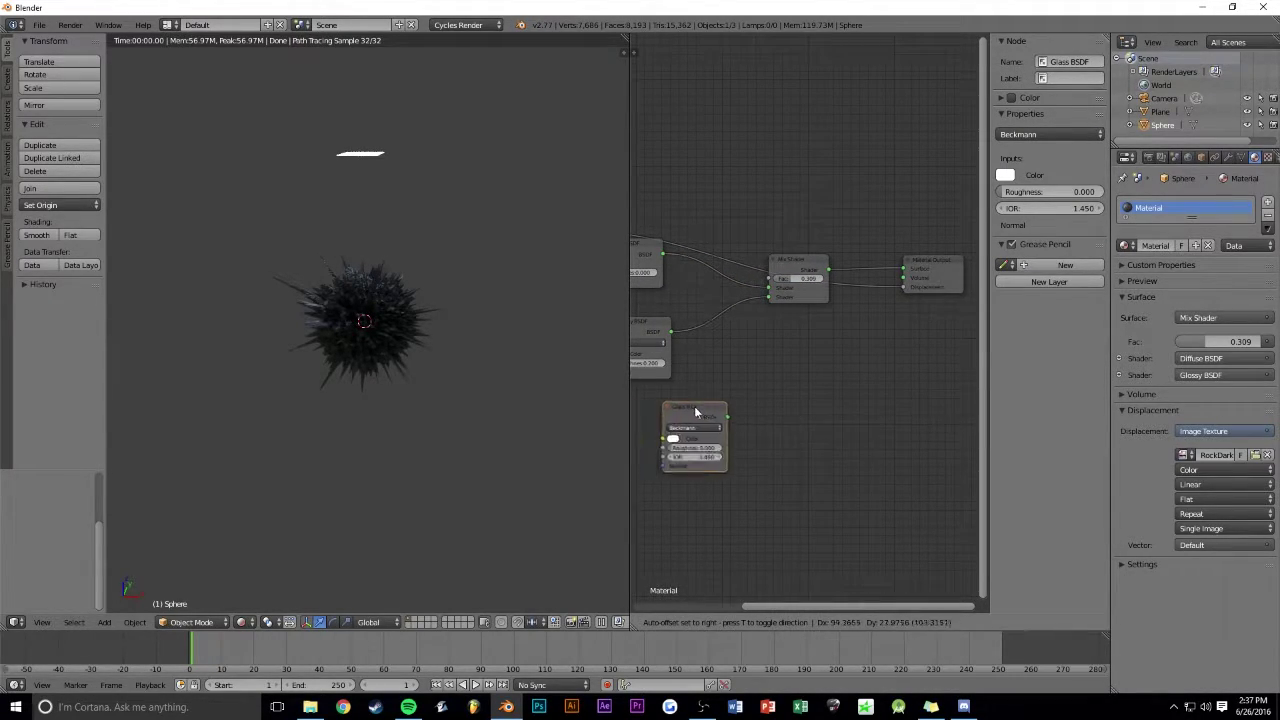
left_click(697, 414)
key("shift+a")
left_click(862, 346)
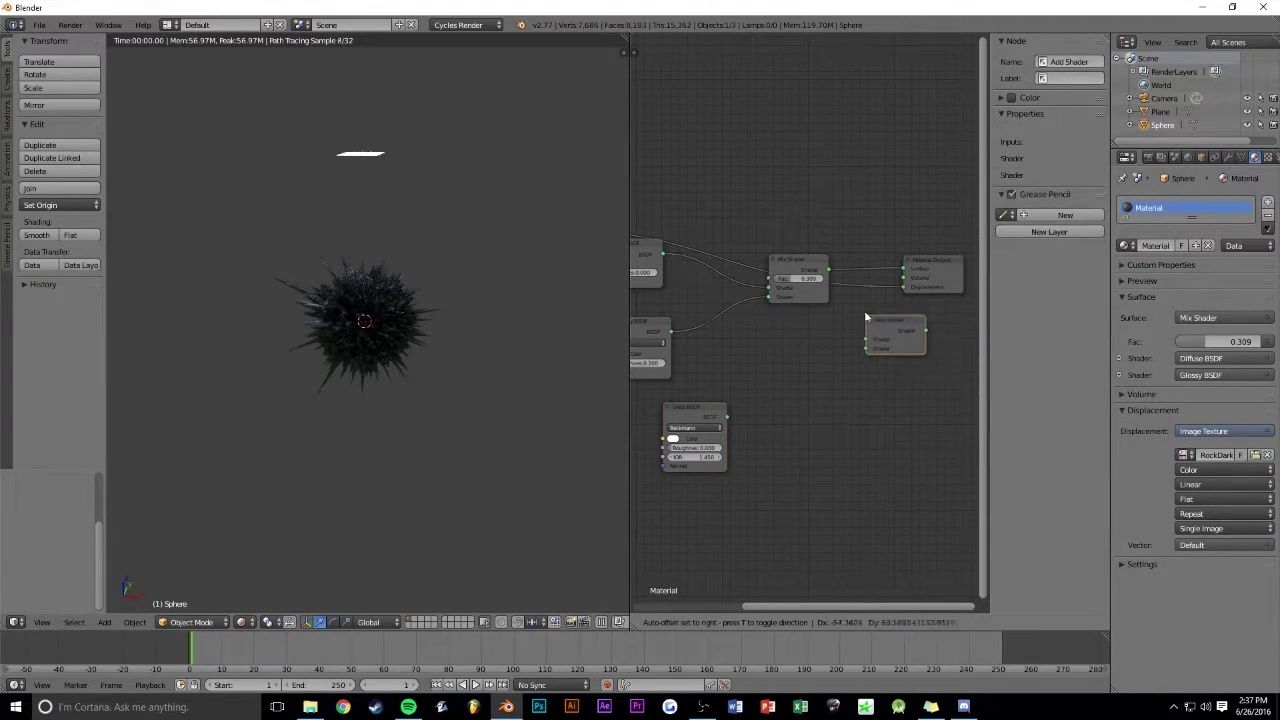
left_click(848, 262)
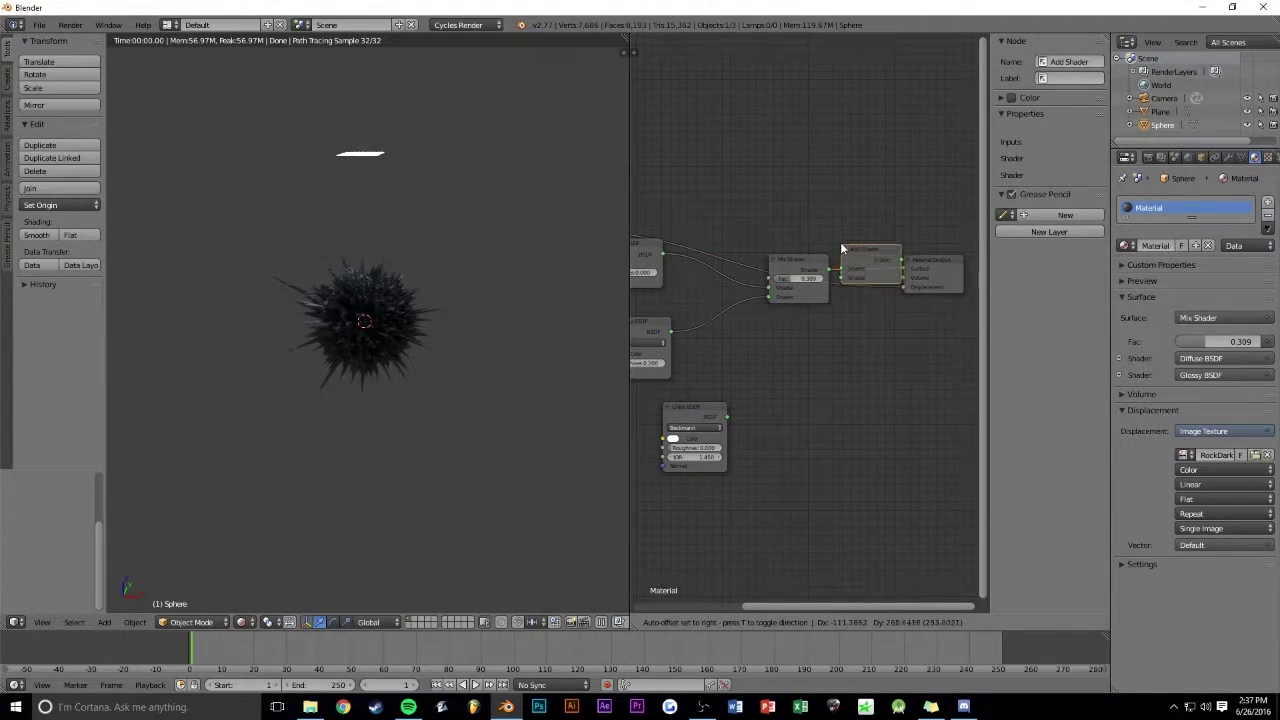
left_click(788, 258)
left_click_drag(788, 258, 779, 204)
mouse_move(700, 415)
left_mouse_down()
mouse_move(796, 342)
mouse_move(826, 342)
left_mouse_up()
Step: Tune the Glass shader to roughness 0 and IOR 64.450
scroll(886, 343, "up", 1)
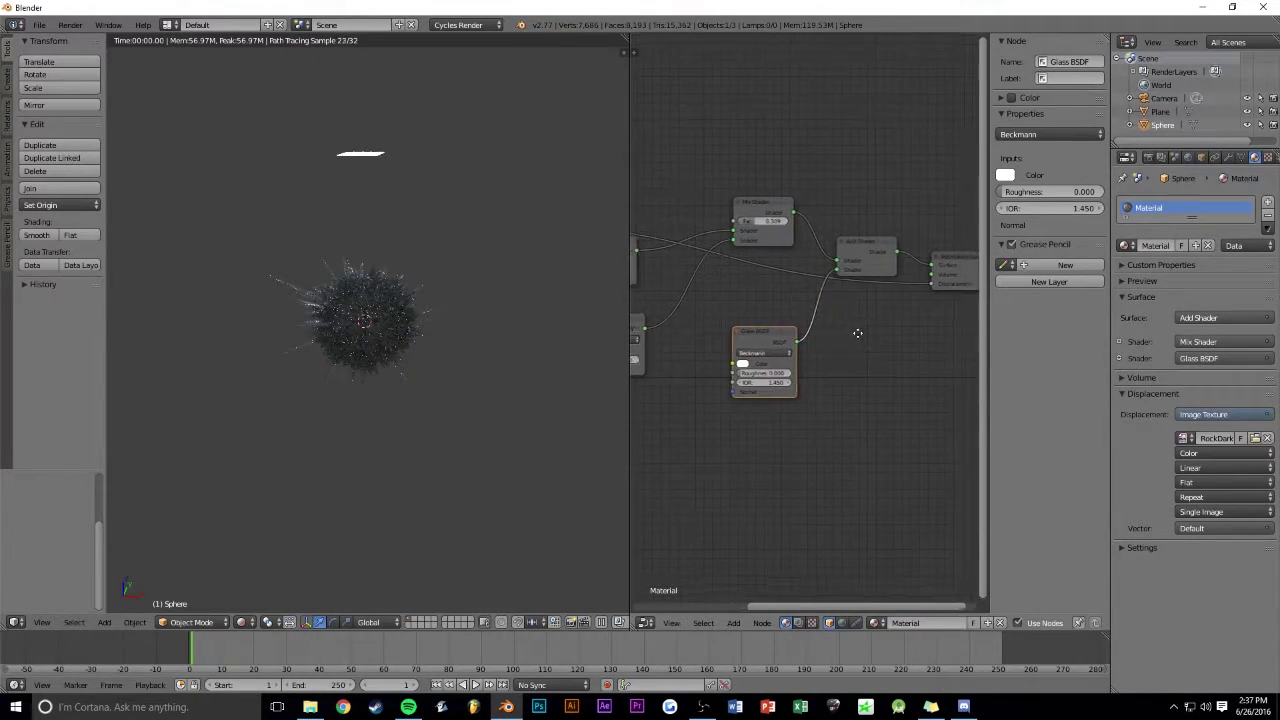
scroll(855, 335, "up", 1)
left_click_drag(750, 393, 790, 393)
left_click_drag(750, 406, 900, 406)
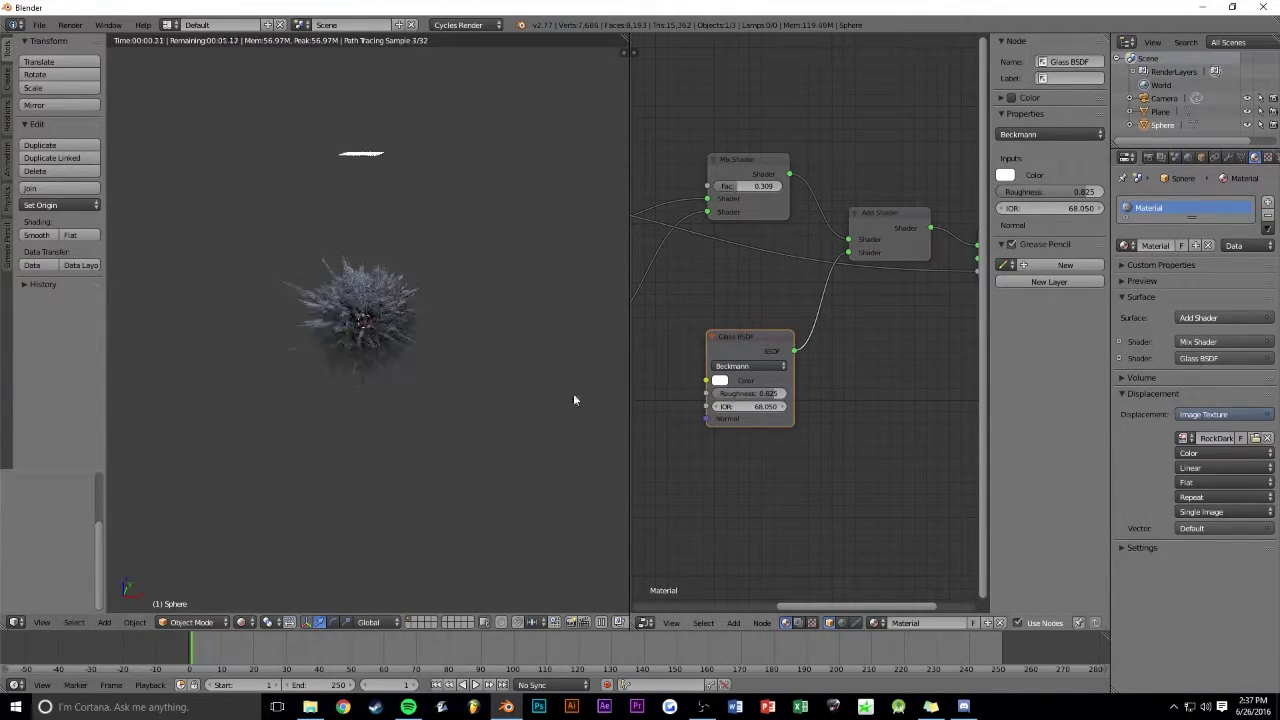
scroll(382, 353, "up", 4)
scroll(382, 353, "up", 3)
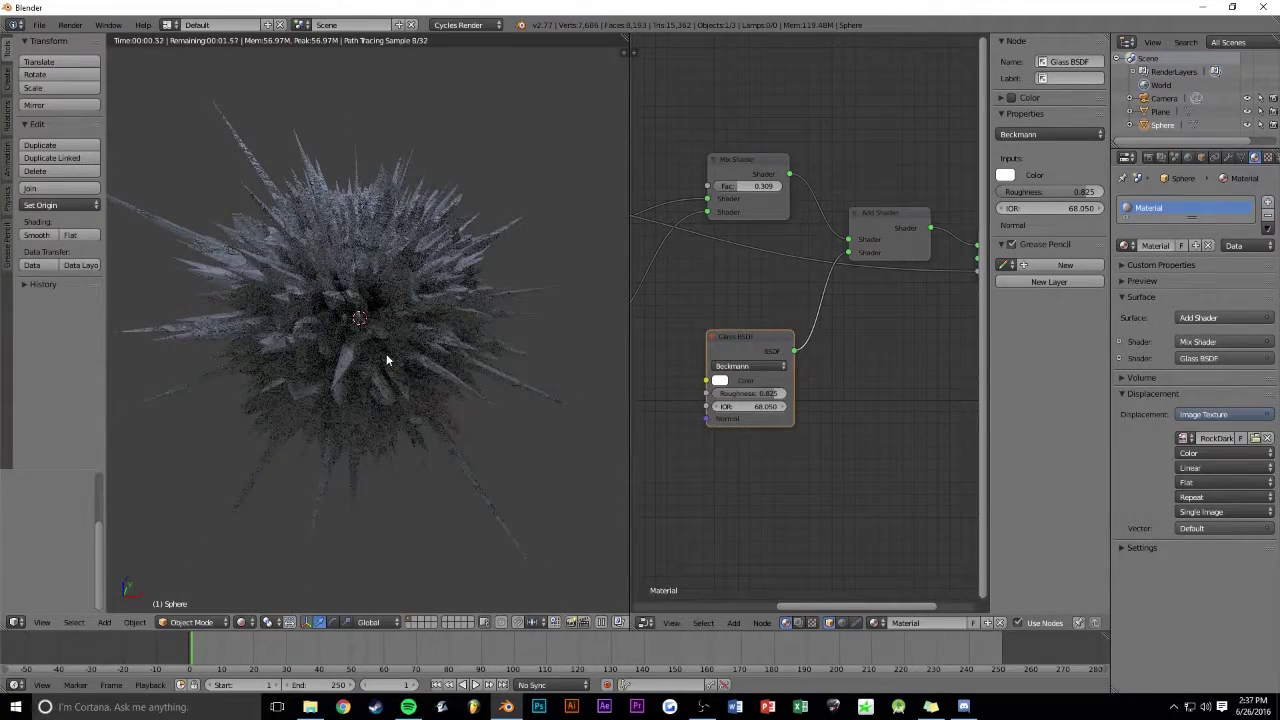
mouse_move(770, 393)
left_mouse_down()
mouse_move(730, 393)
mouse_move(740, 406)
mouse_move(720, 393)
left_mouse_up()
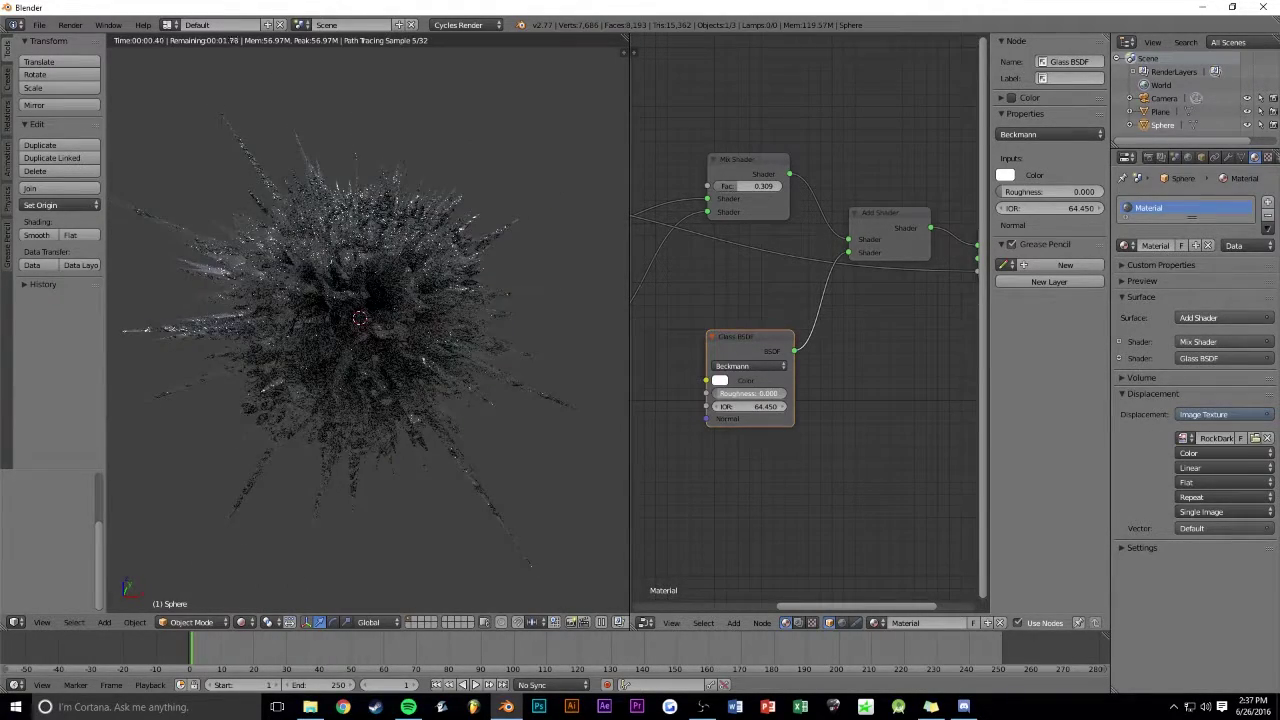
left_click(720, 380)
Step: Feed the rock image texture's colour into the Glass shader
scroll(780, 395, "down", 2)
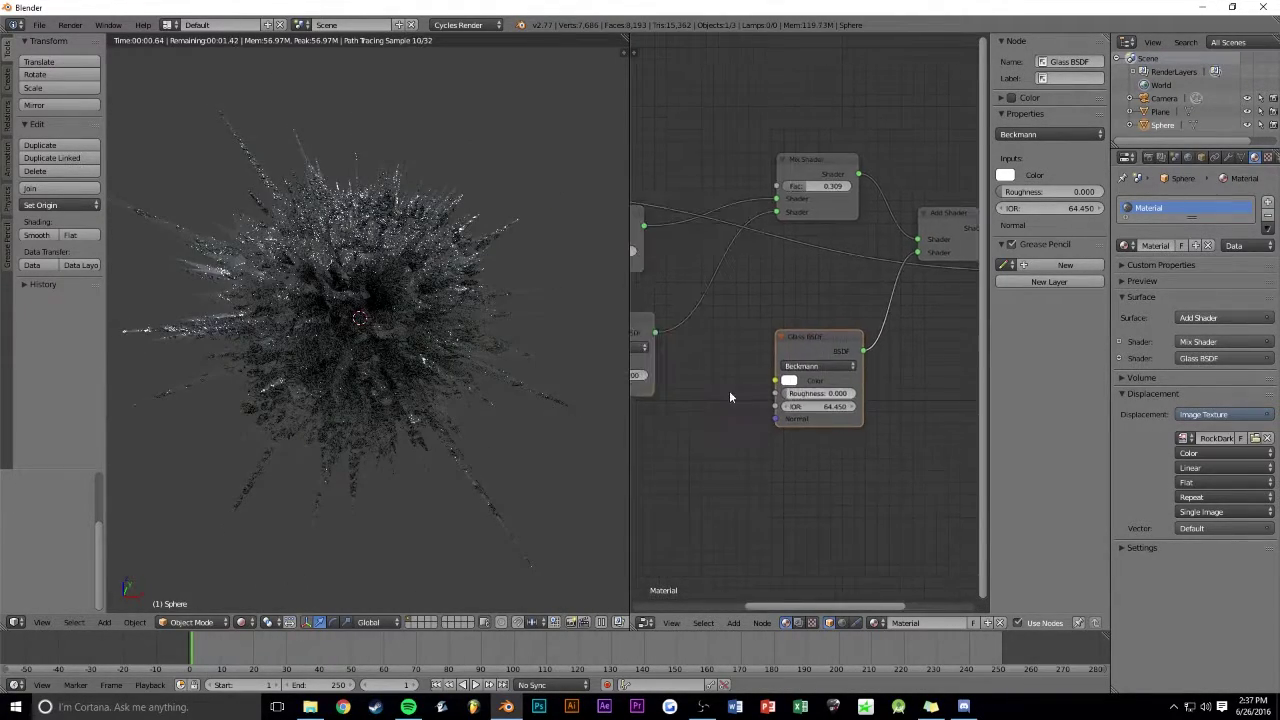
middle_click_drag(726, 391, 815, 398)
scroll(815, 398, "down", 2)
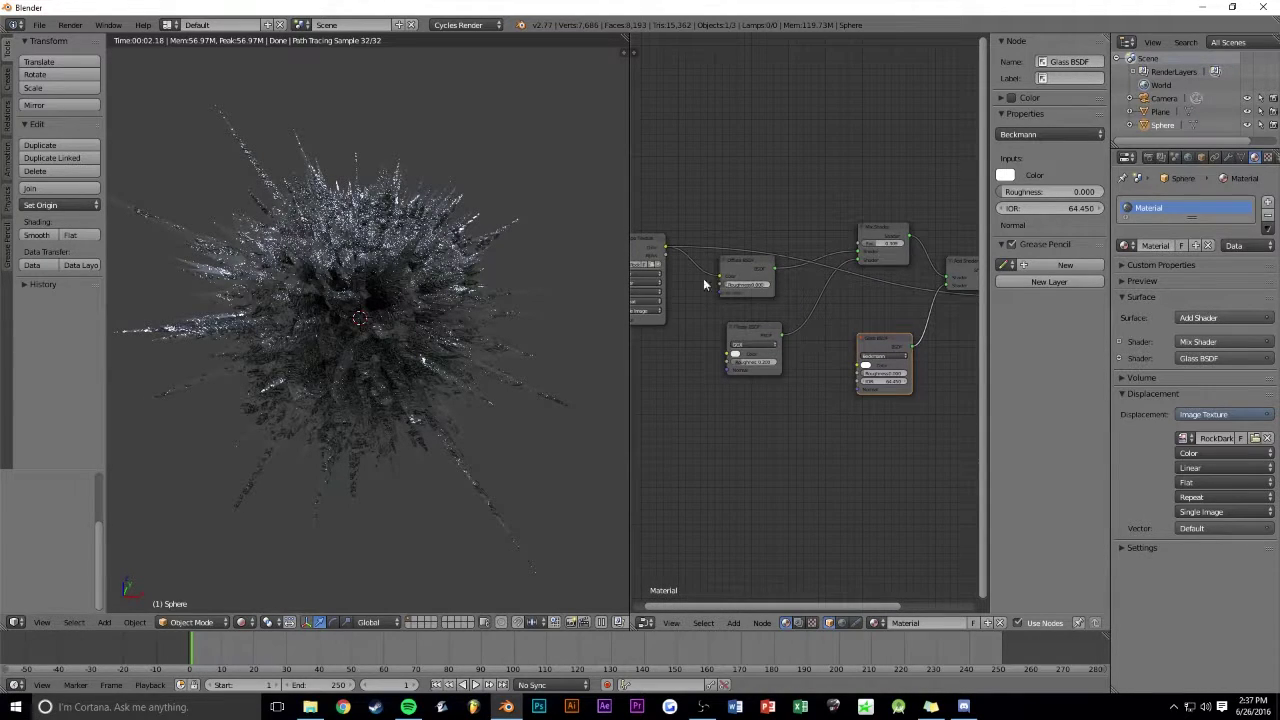
left_click_drag(668, 254, 851, 369)
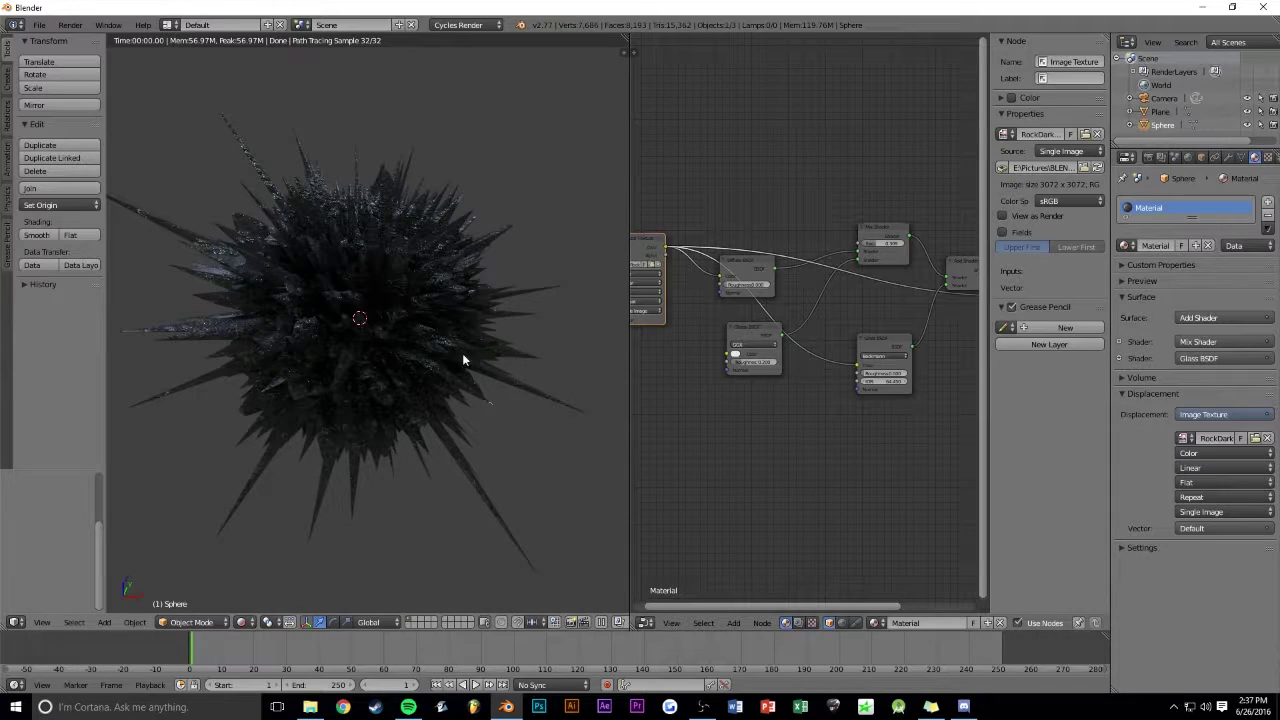
Step: Switch the viewport to Solid shading and zoom out to see the whole scene
left_click(241, 622)
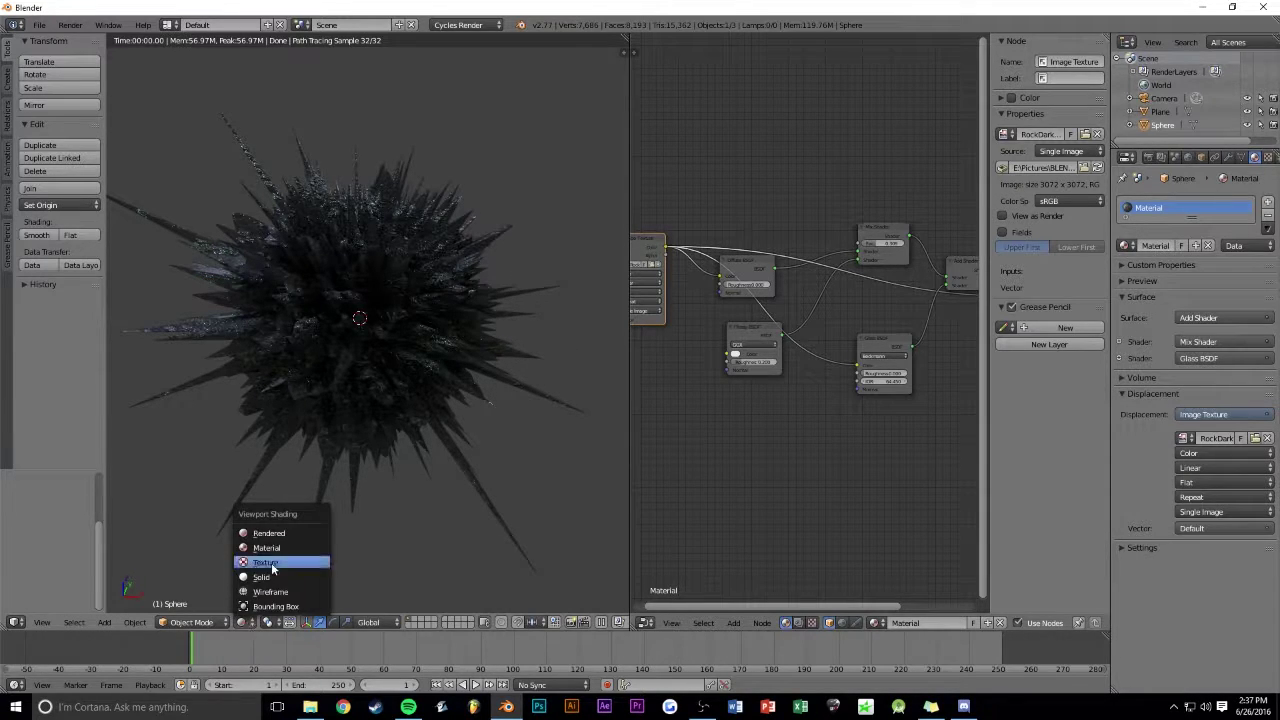
left_click(268, 575)
scroll(466, 302, "down", 5)
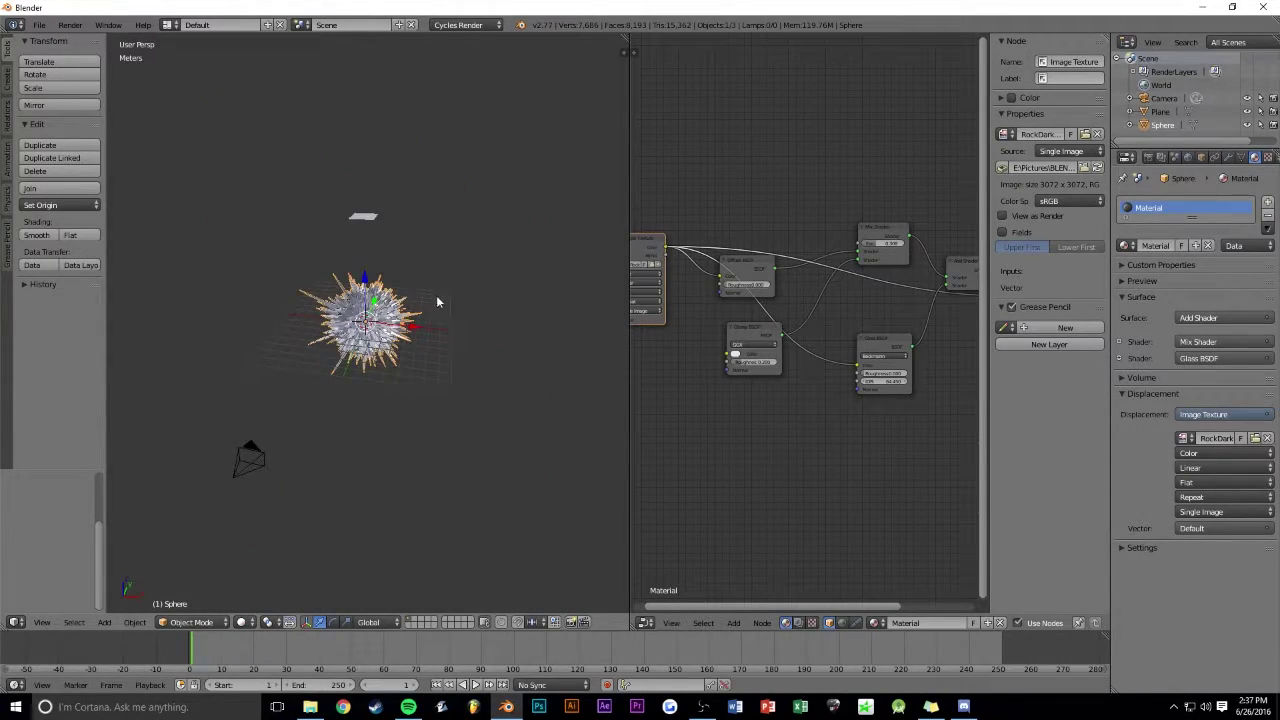
Step: Duplicate the glowing light plane and drag the copy down below the sphere
right_click(362, 214)
mouse_move(436, 295)
middle_mouse_down()
mouse_move(362, 214)
mouse_move(463, 214)
middle_mouse_up()
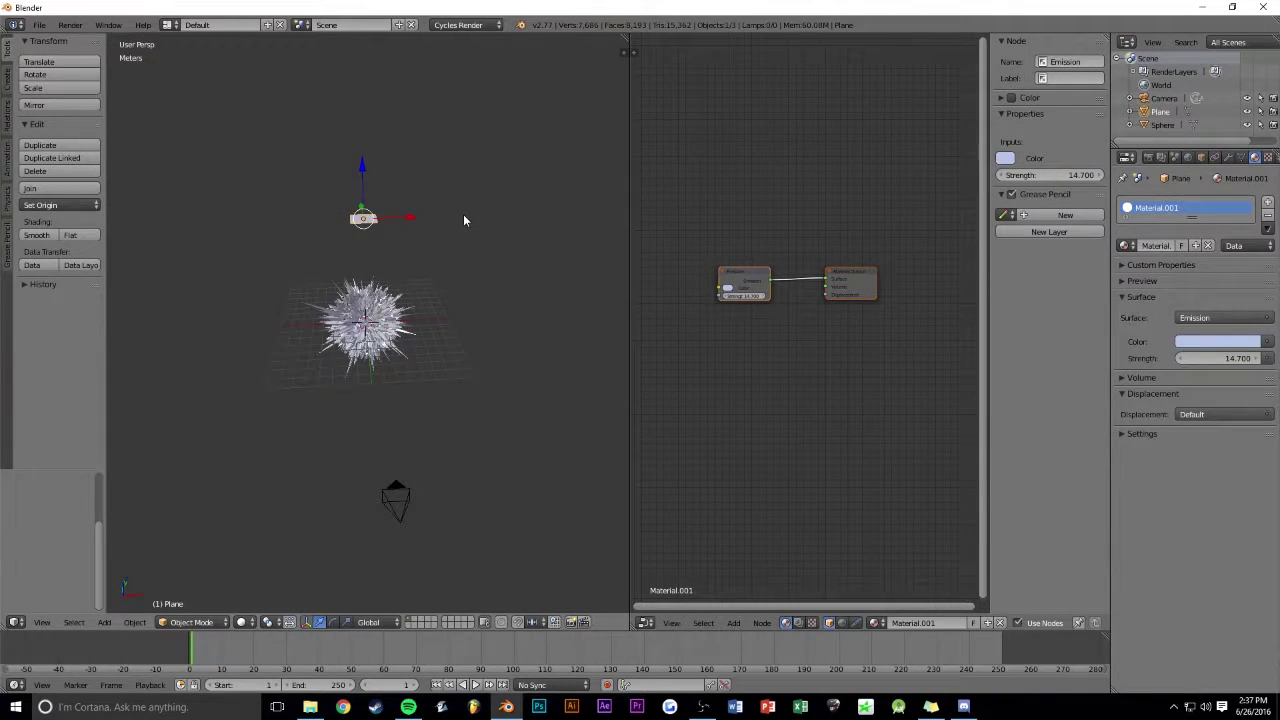
key("shift+d")
right_click(463, 214)
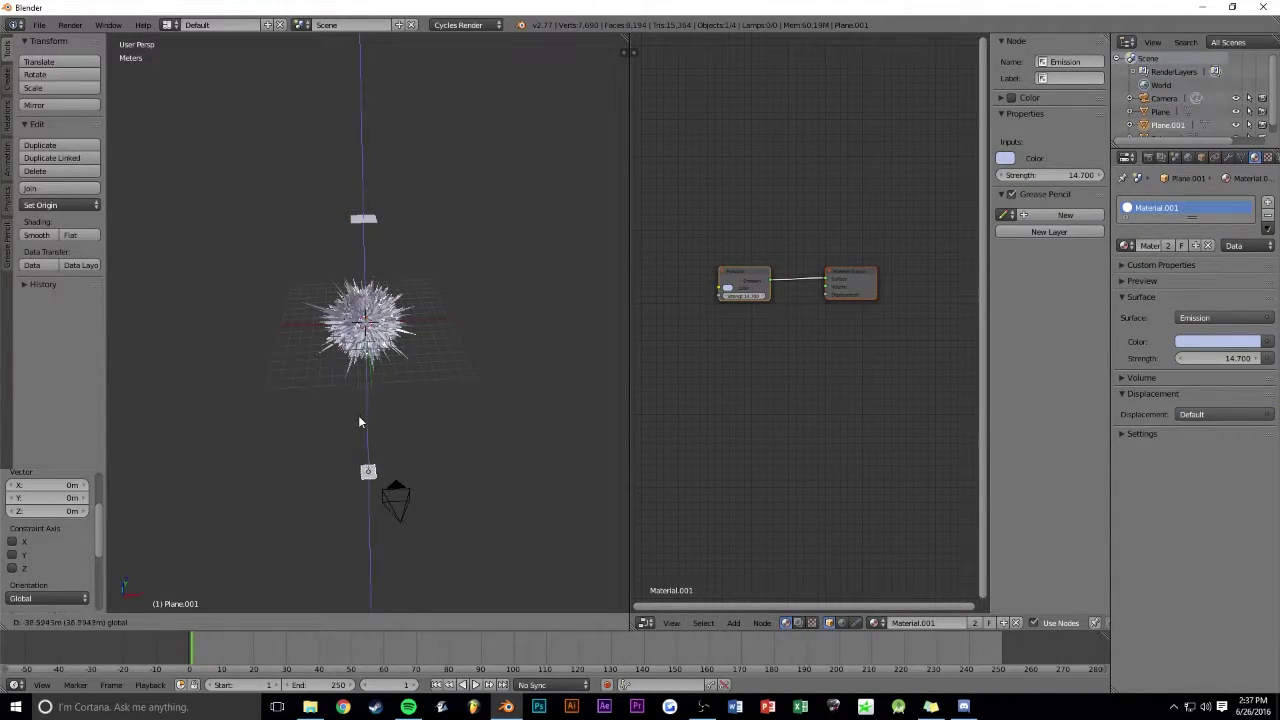
left_click_drag(362, 170, 360, 428)
middle_click_drag(518, 362, 522, 326)
Step: Check the two-light setup through the camera with a Rendered viewport preview
key("KP_0")
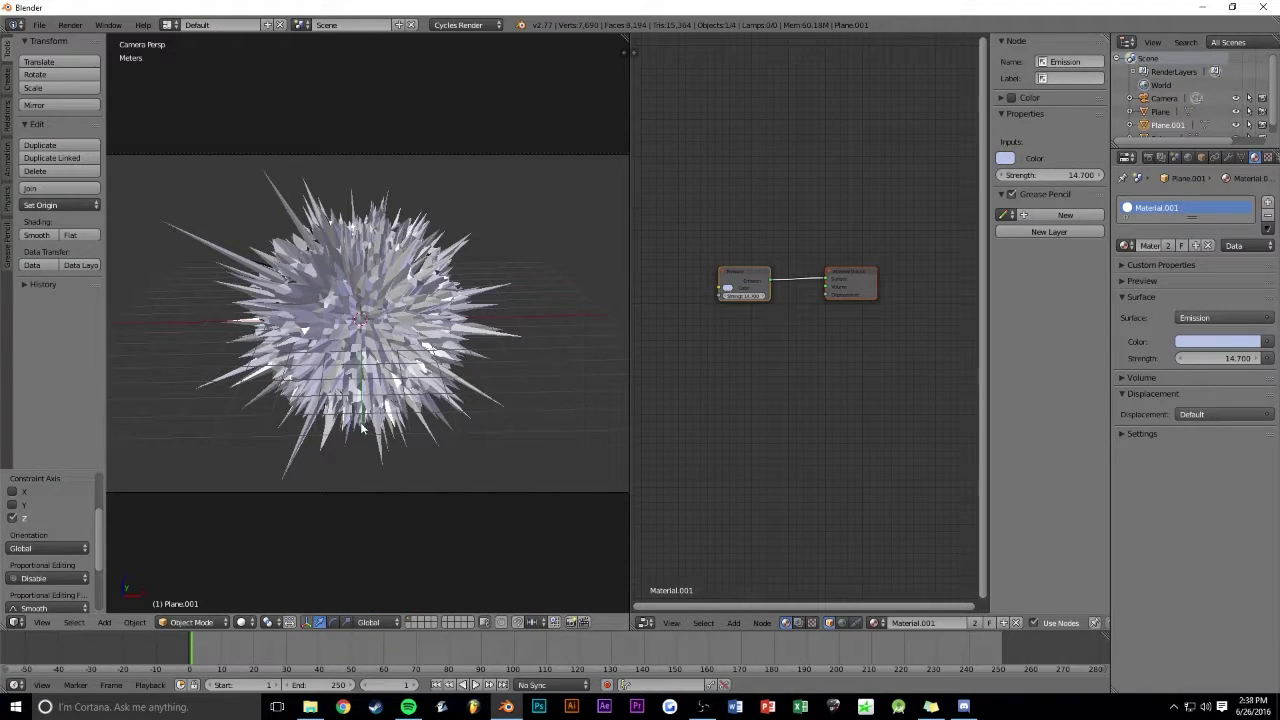
left_click(196, 622)
left_click(211, 606)
left_click(240, 622)
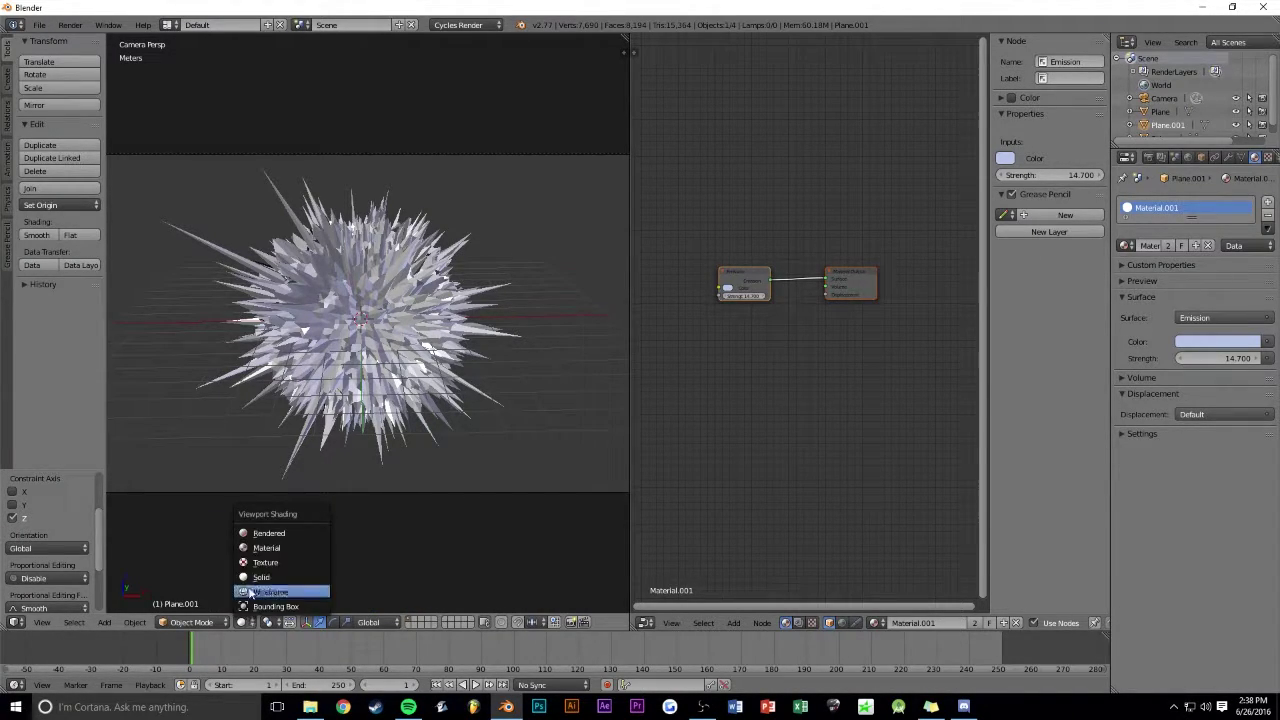
left_click(278, 533)
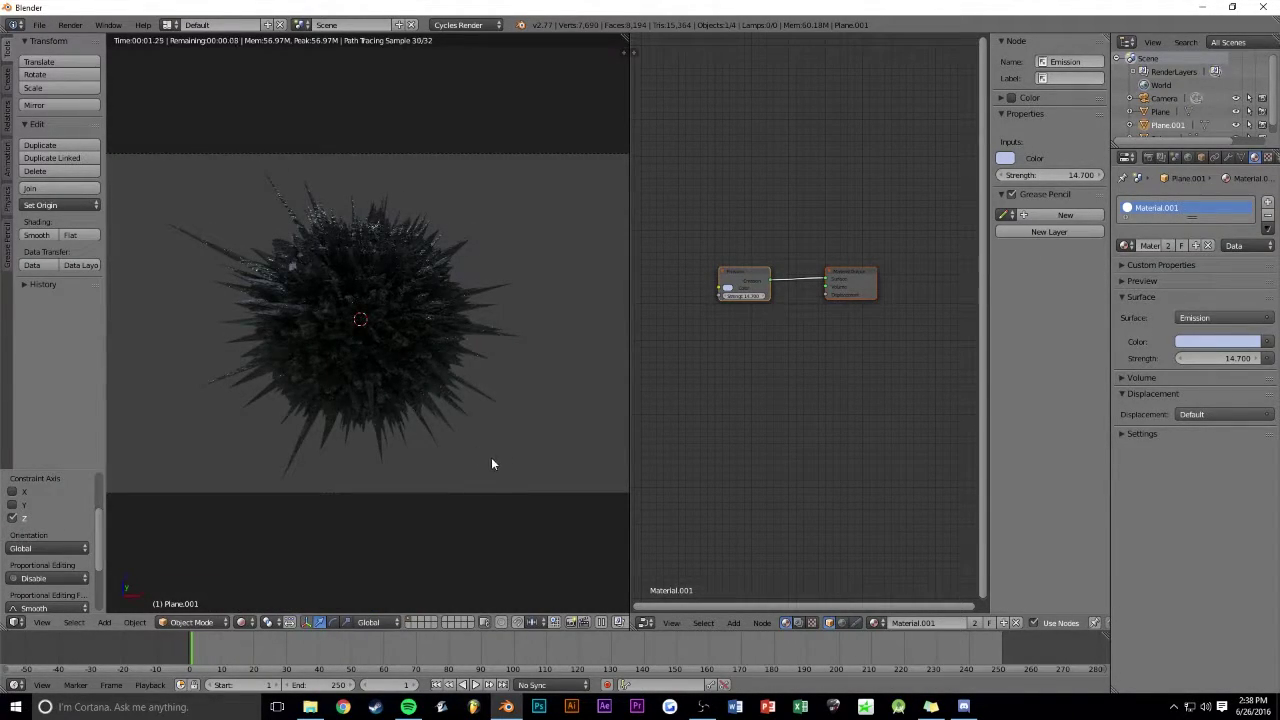
key("KP_0")
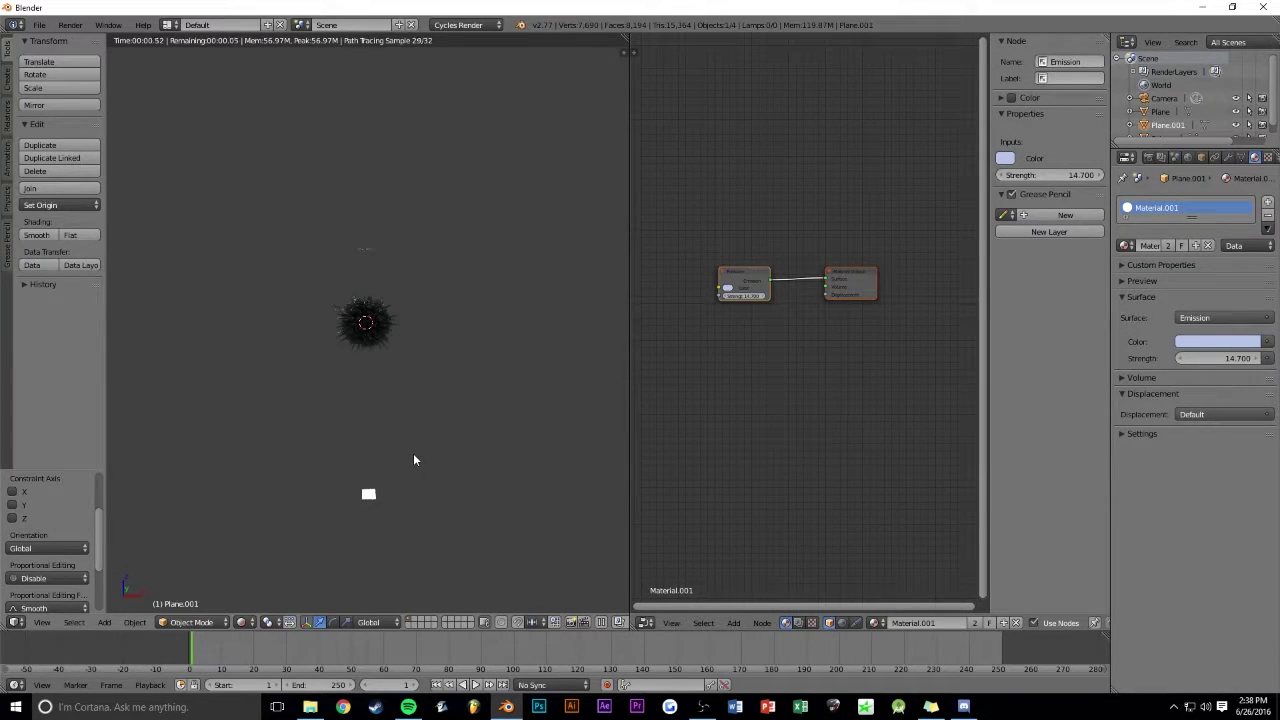
Step: Adjust the lower plane's height along Z, then return the viewport to Solid shading
key("g")
key("z")
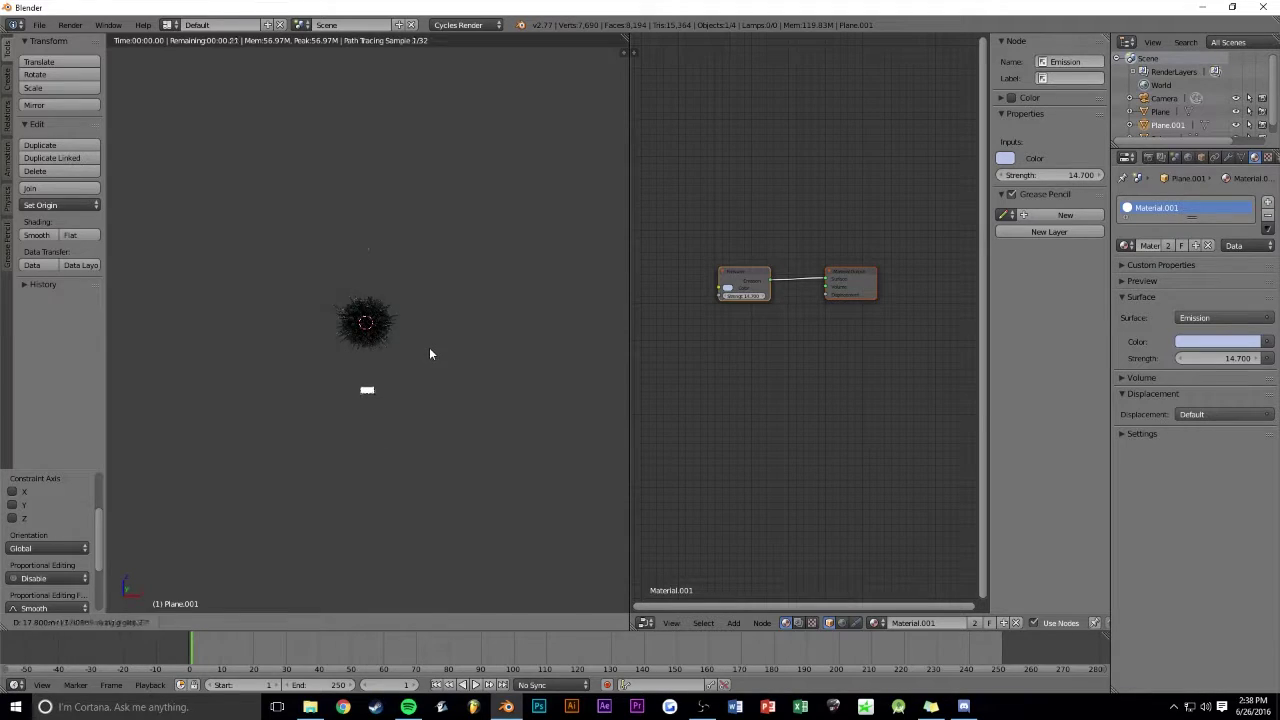
left_click(416, 352)
scroll(416, 360, "up", 2)
scroll(450, 367, "up", 1)
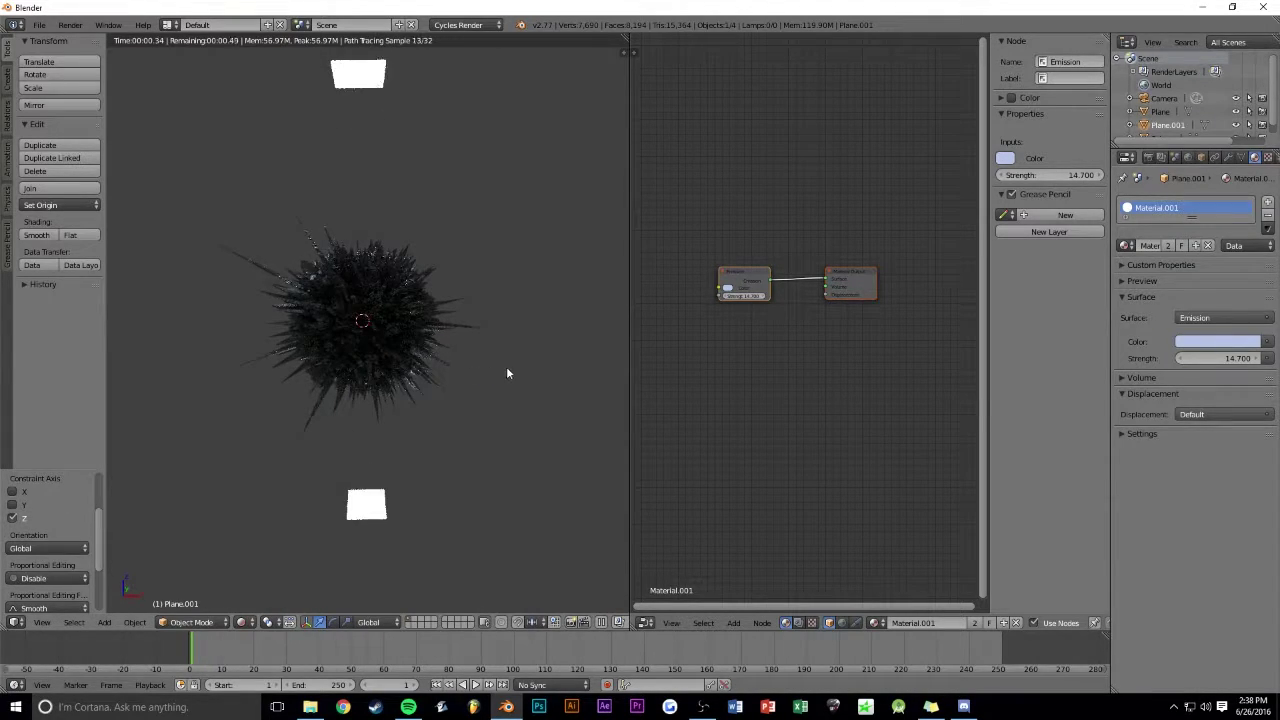
left_click(242, 624)
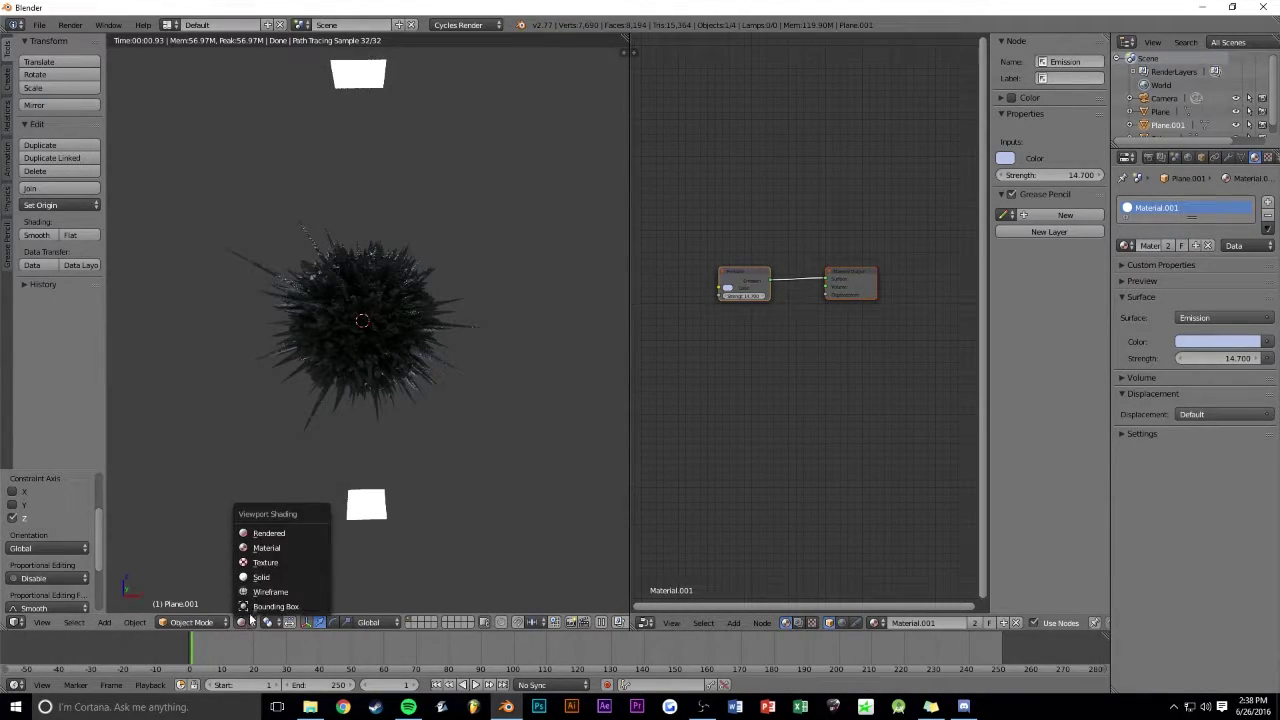
left_click(262, 578)
Step: Add a new plane at the scene centre and slide it sideways along Y
middle_click_drag(501, 490, 536, 493)
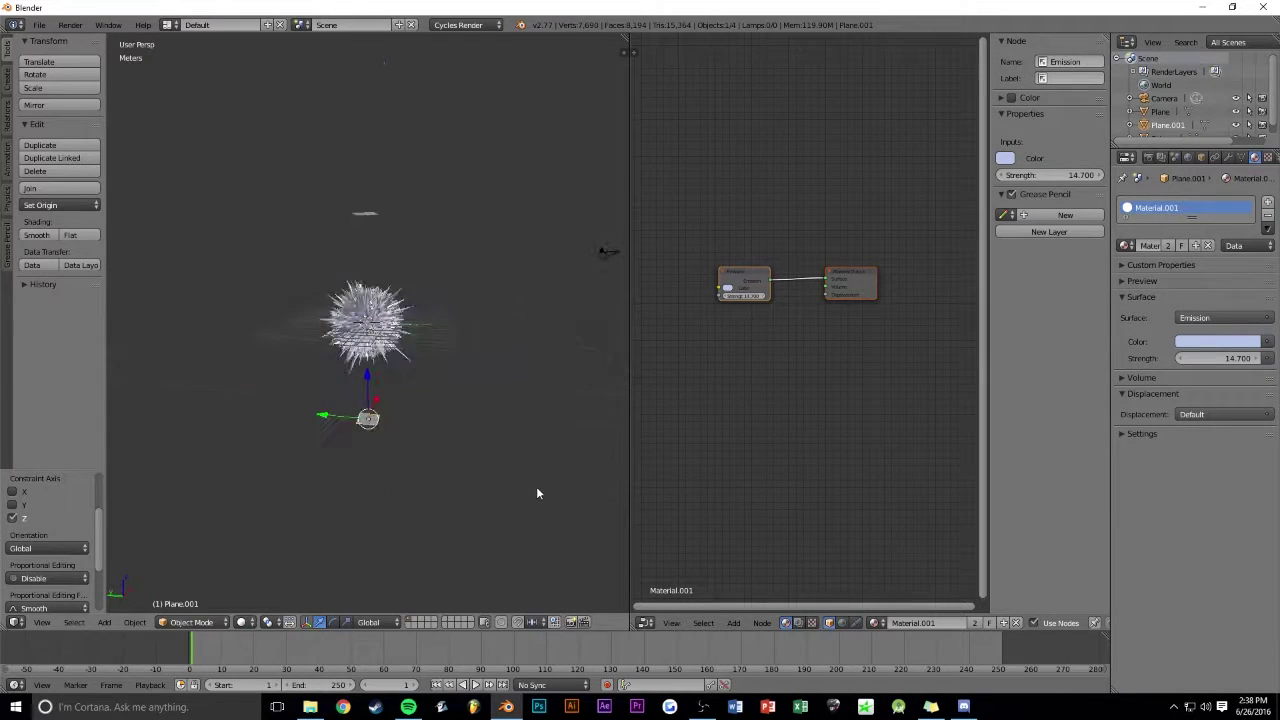
key("shift+a")
key("Escape")
key("shift+a")
left_click(500, 366)
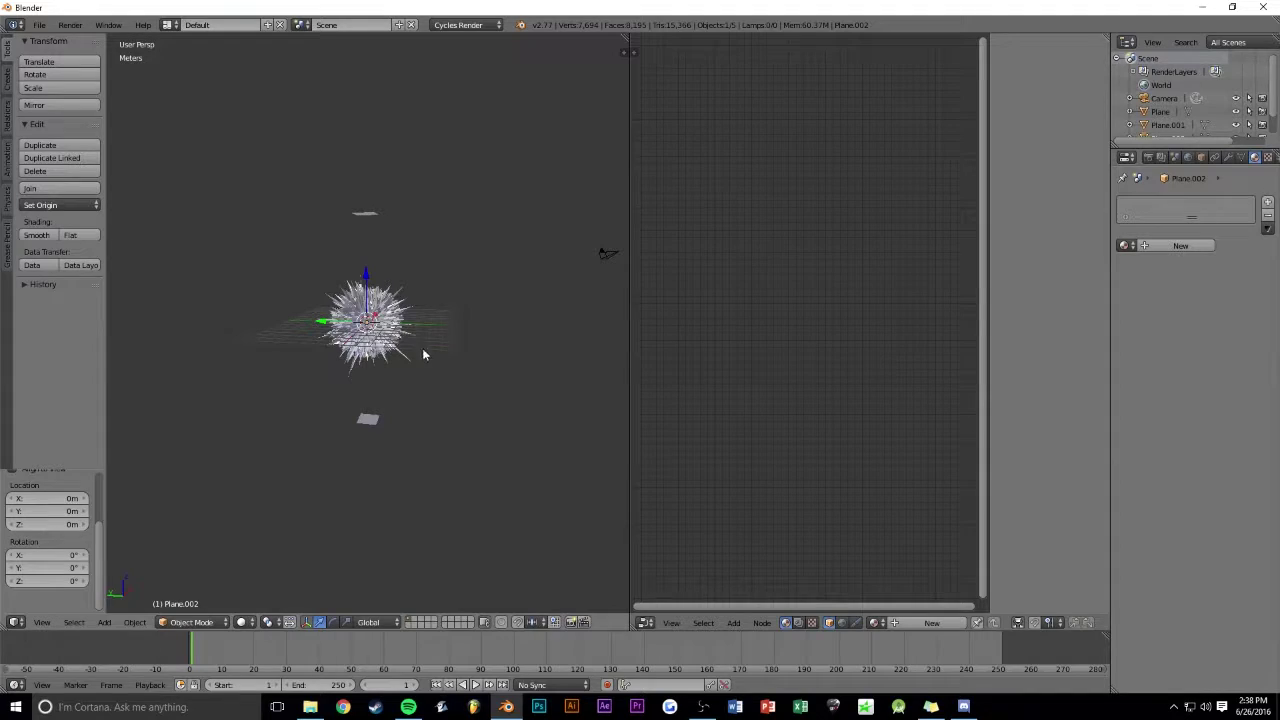
left_click_drag(321, 325, 580, 334)
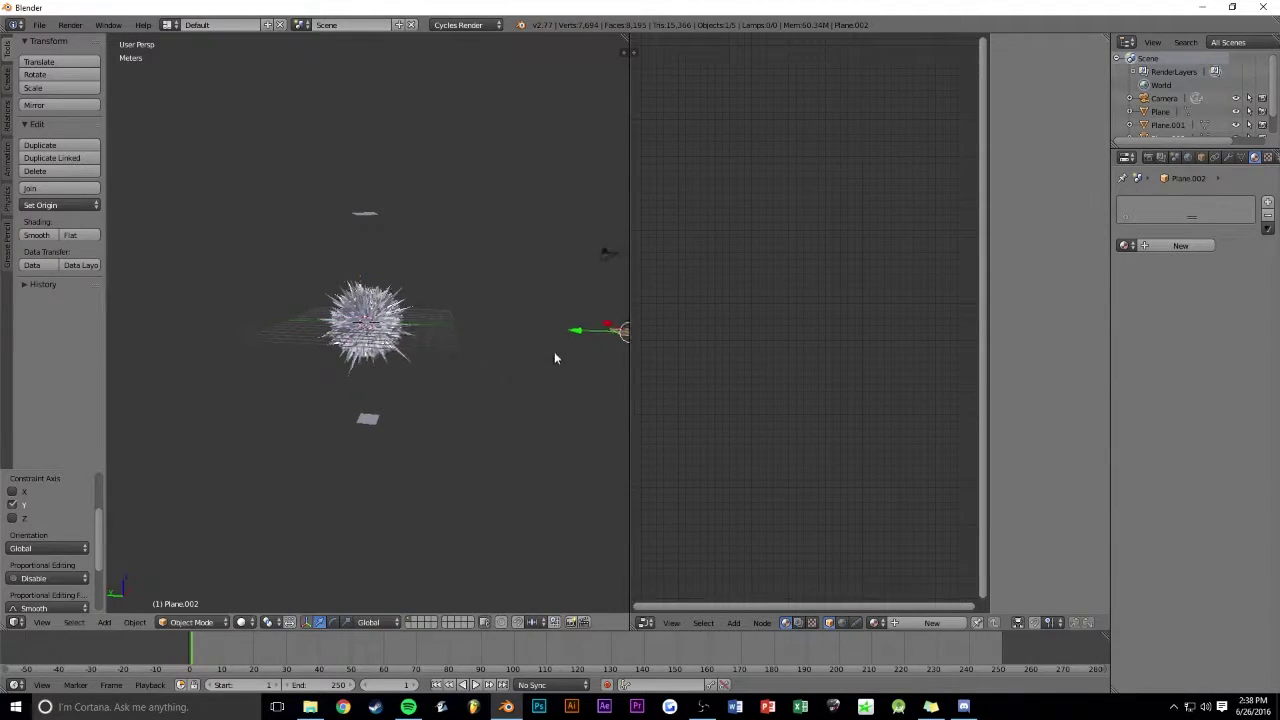
middle_click_drag(554, 351, 428, 349)
Step: Tilt the plane -75° about X and reposition it along Y beside the sphere
key("r")
key("x")
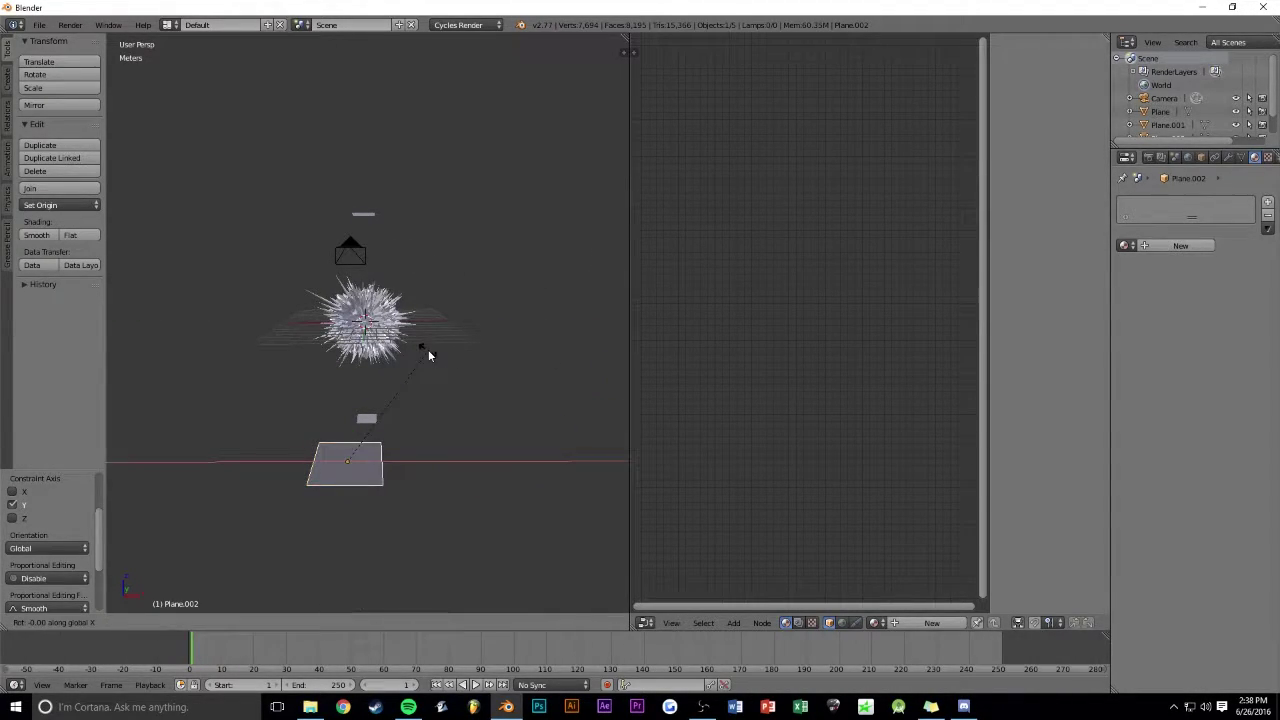
left_click(430, 502)
mouse_move(472, 417)
middle_mouse_down()
mouse_move(534, 418)
mouse_move(434, 412)
mouse_move(520, 406)
middle_mouse_up()
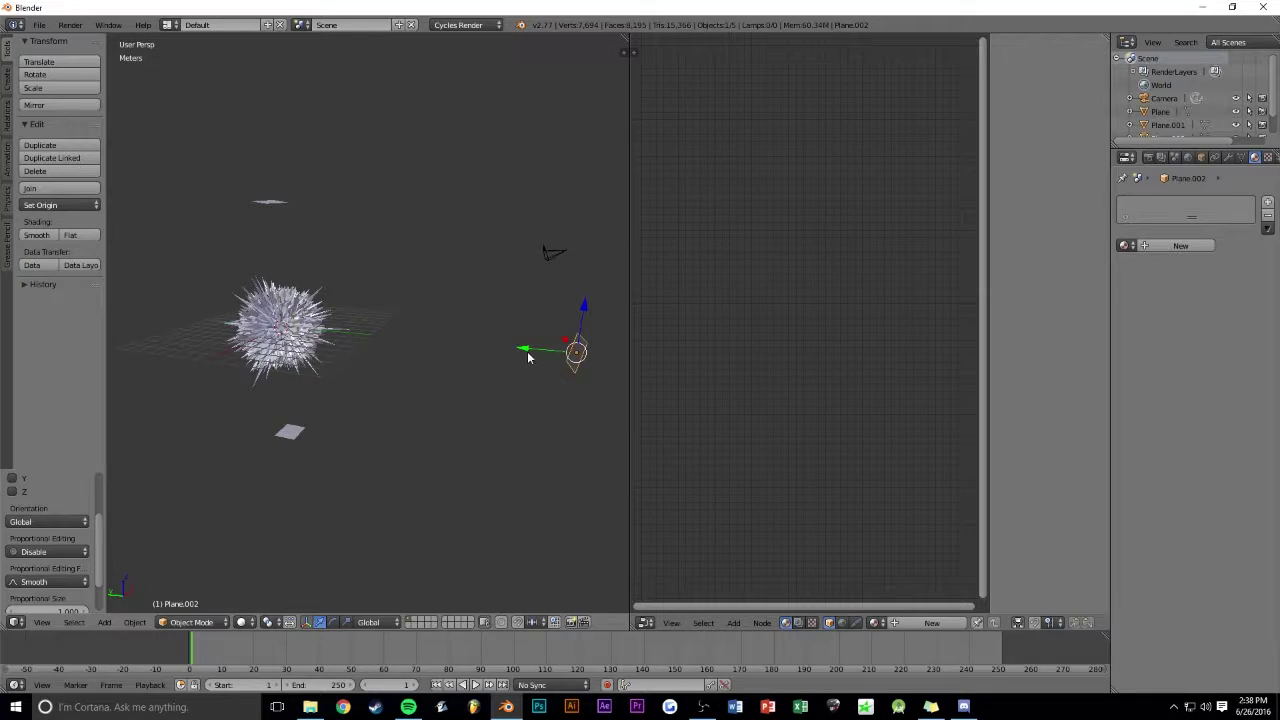
key("g")
key("y")
left_click(463, 352)
Step: Give the plane a new Emission material with strength 13.6
left_click(1165, 246)
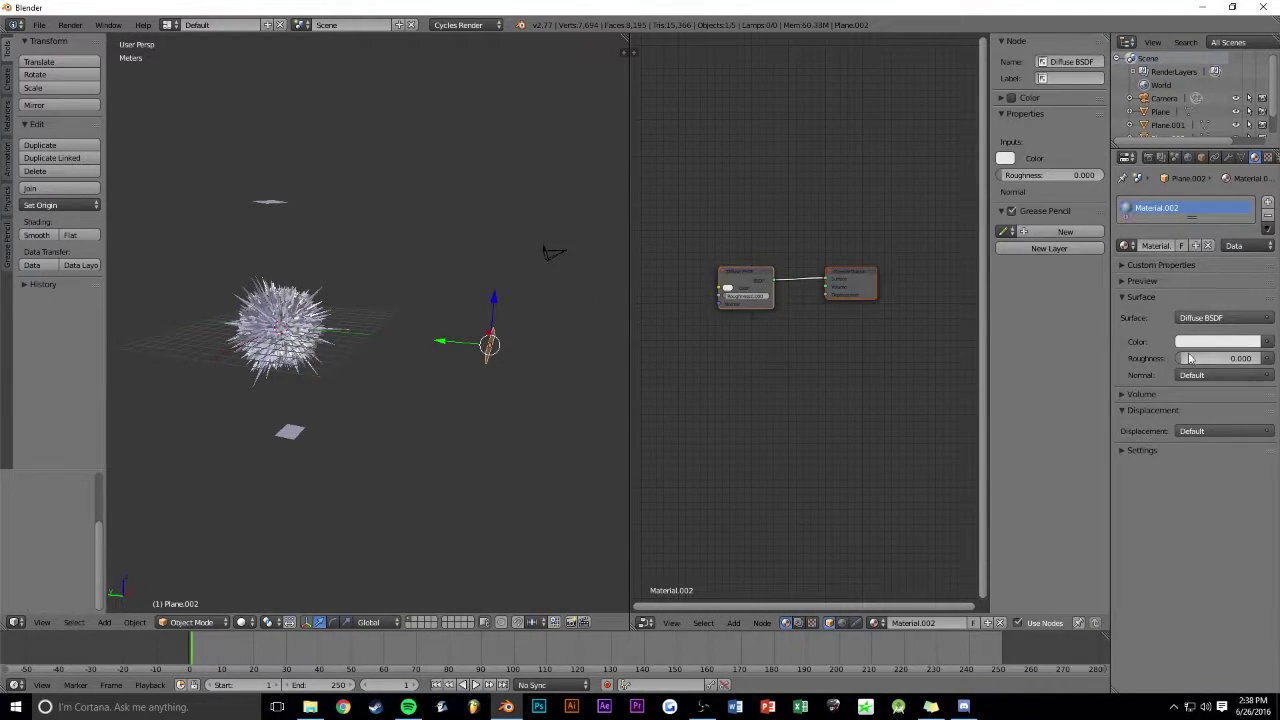
left_click(1198, 318)
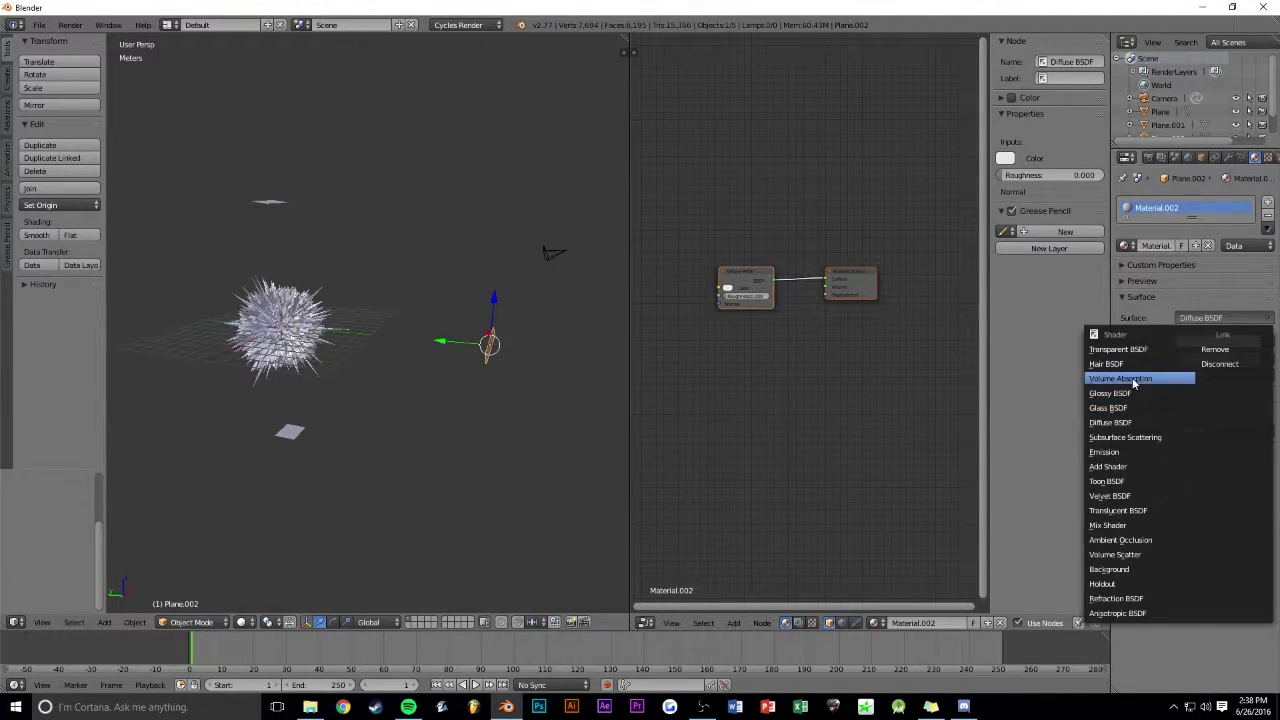
left_click(1140, 452)
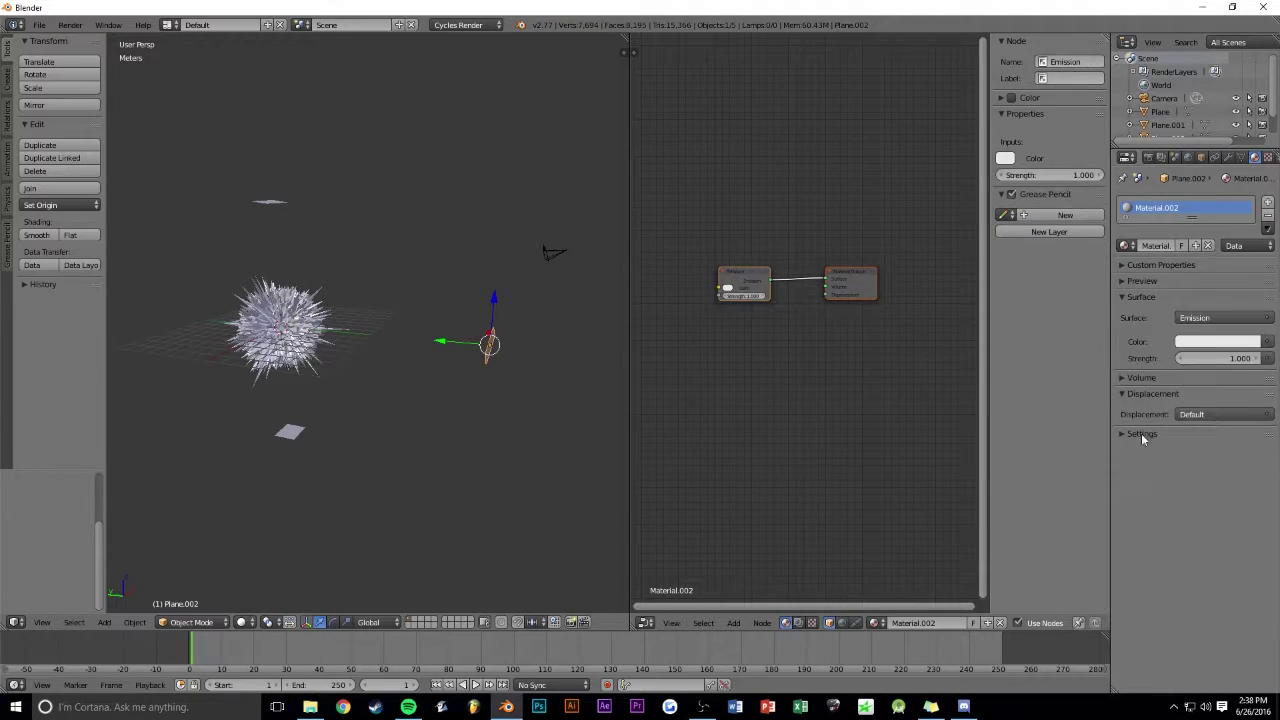
left_click(1205, 349)
left_click_drag(1215, 358, 1260, 358)
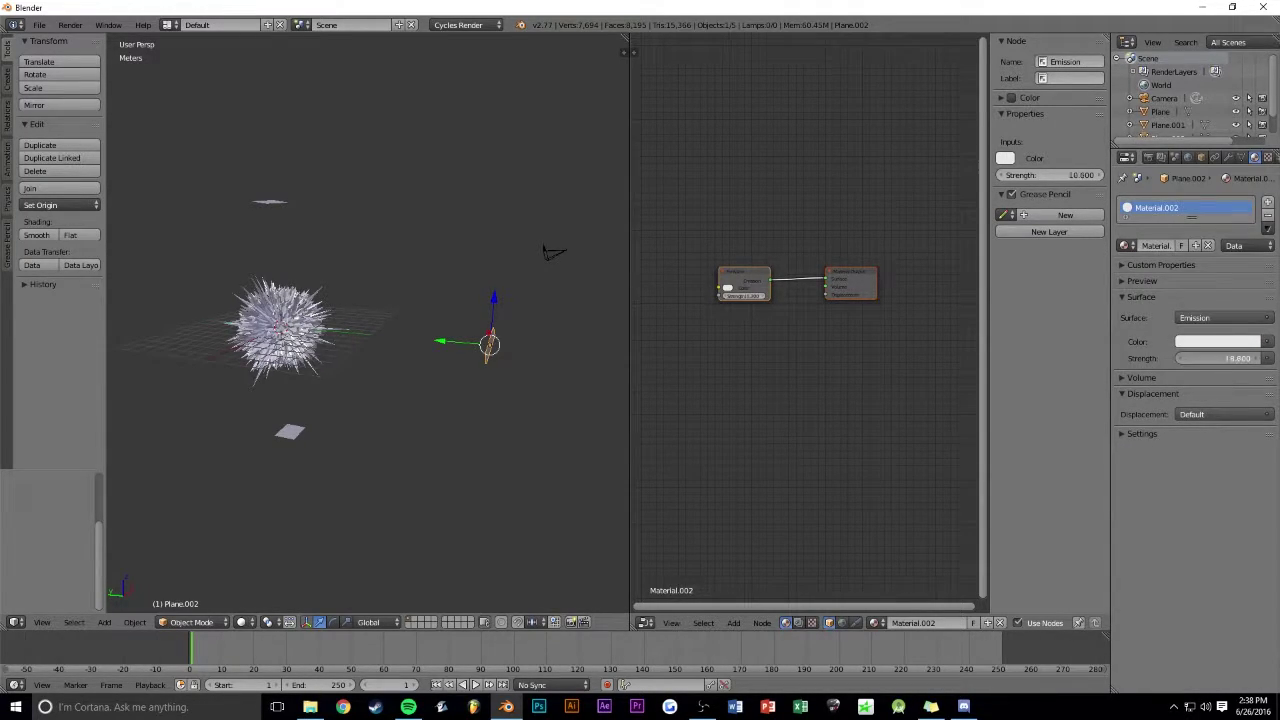
Step: Switch the viewport to Rendered shading and orbit slightly to view the lit scene
left_click(242, 622)
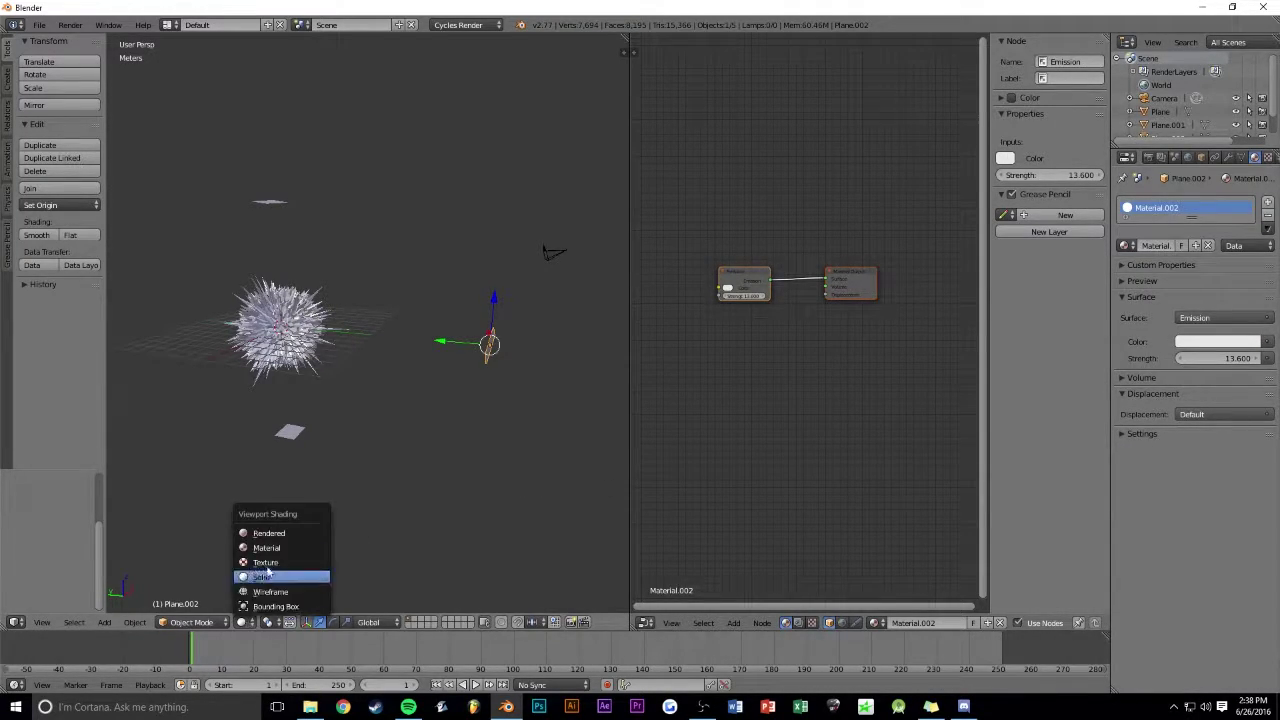
left_click(282, 531)
middle_click_drag(410, 419, 354, 409)
Step: Render an F12 still from the camera view, then go back to the 3D viewport
key("KP_0")
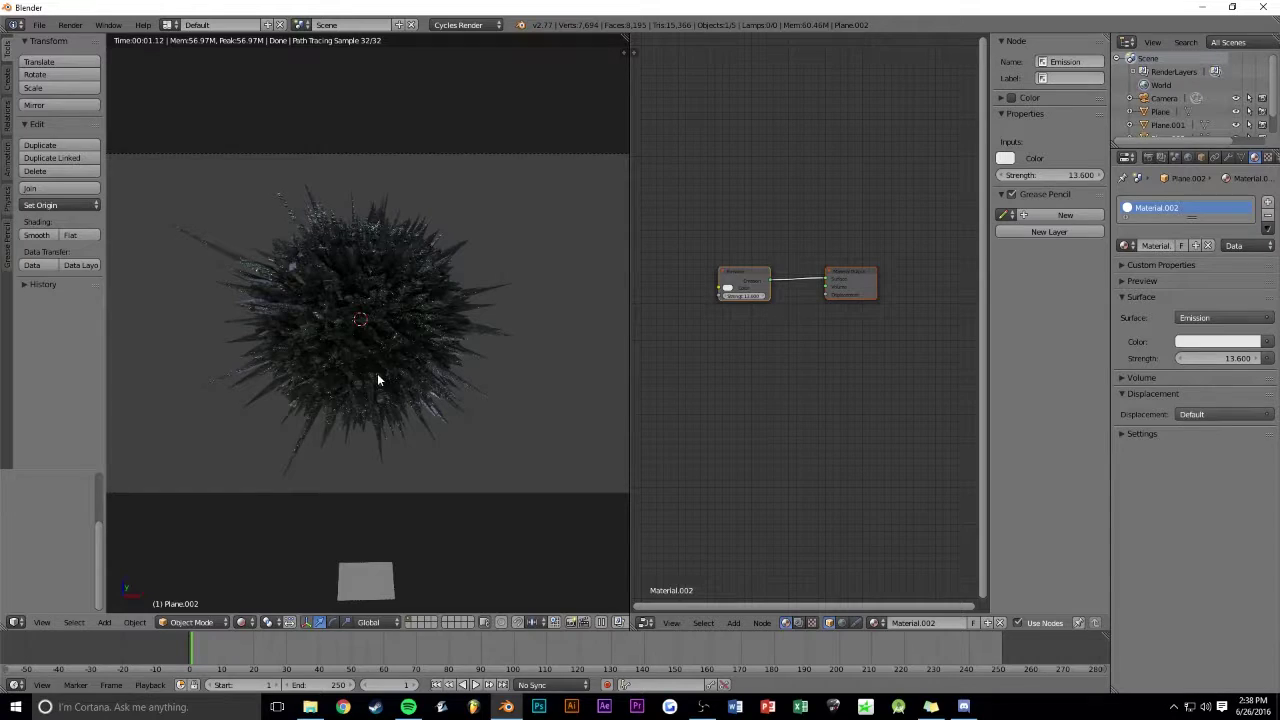
key("F12")
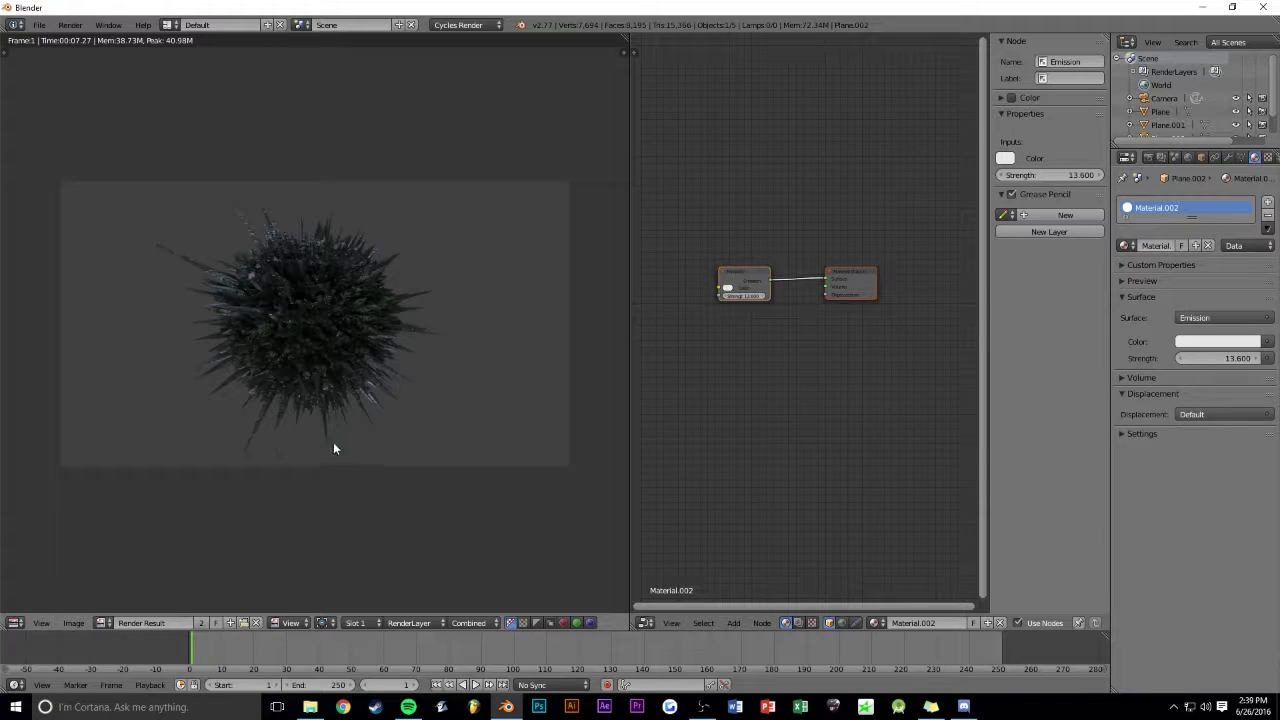
key("Escape")
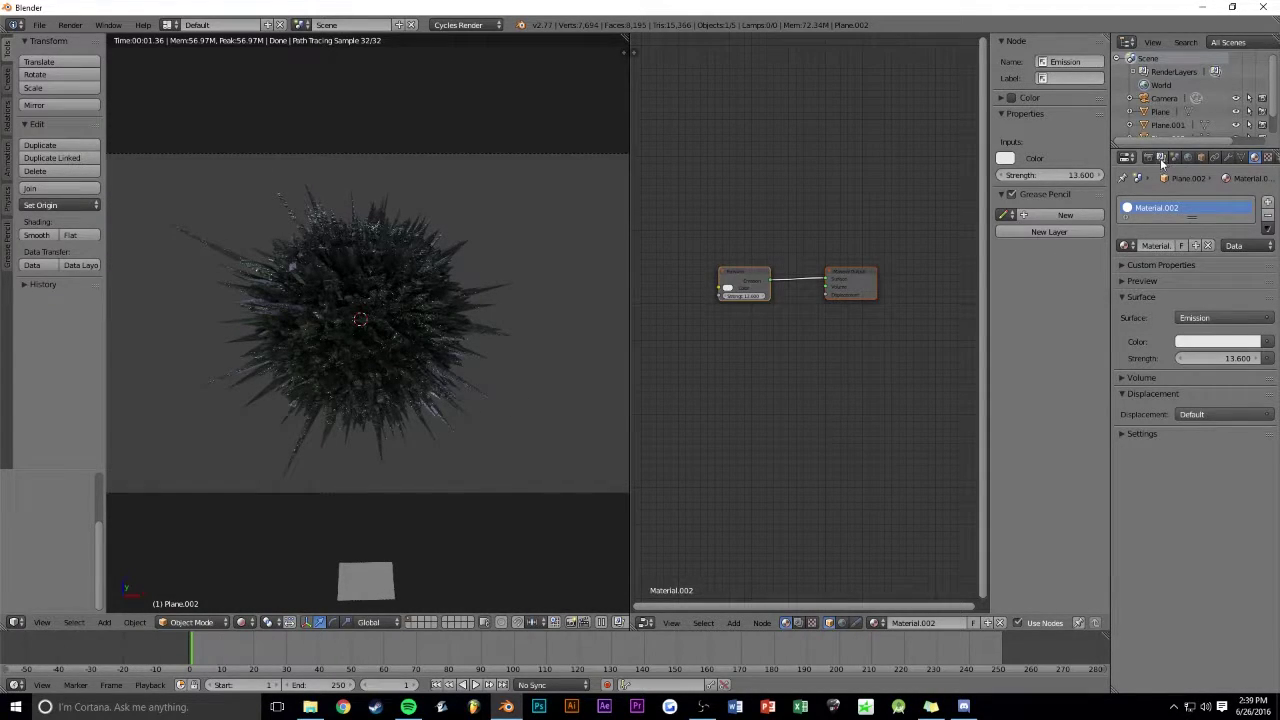
Step: Set the render resolution to 2000 × 2000 px for square output
left_click(1150, 157)
left_click(1162, 158)
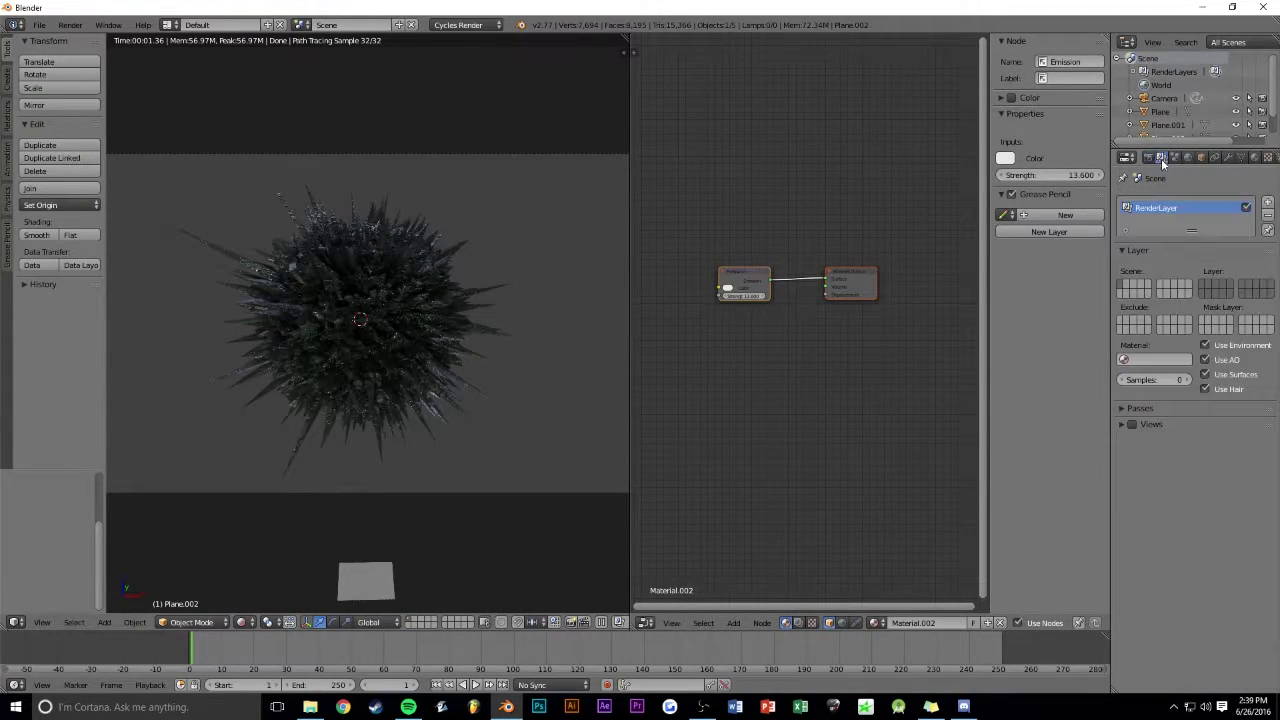
left_click(1150, 160)
left_click(1153, 338)
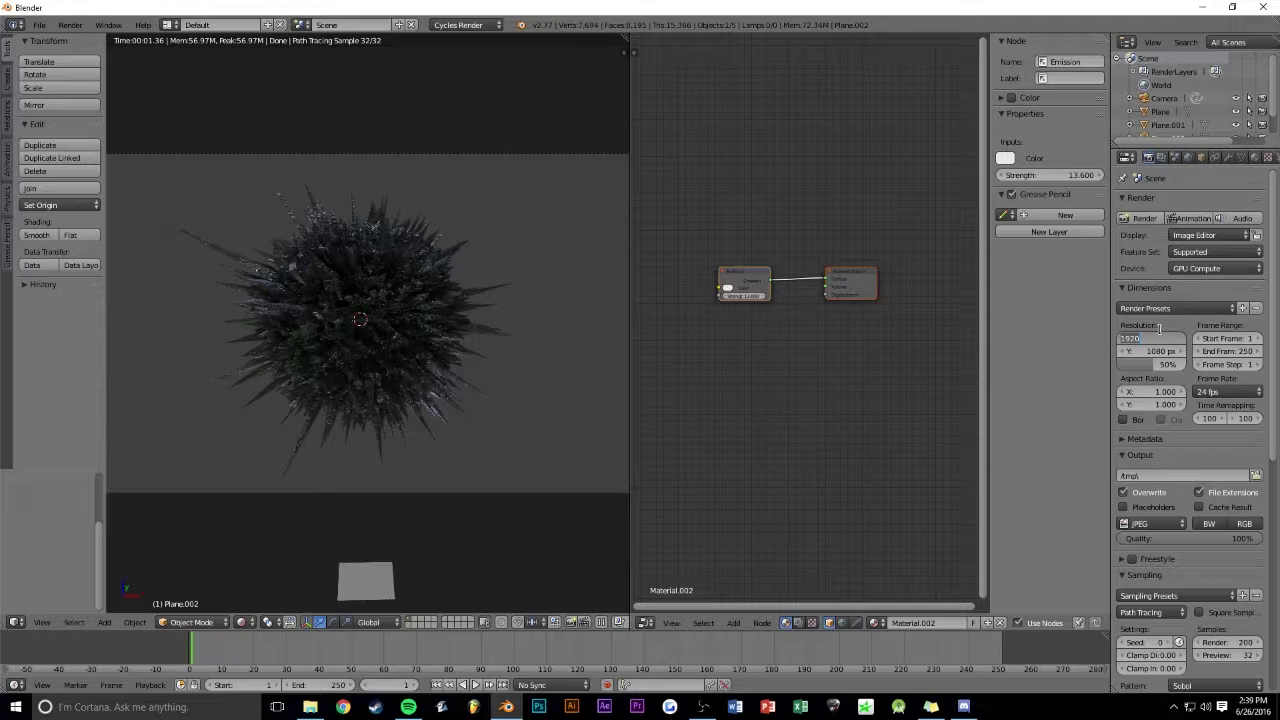
key("Return")
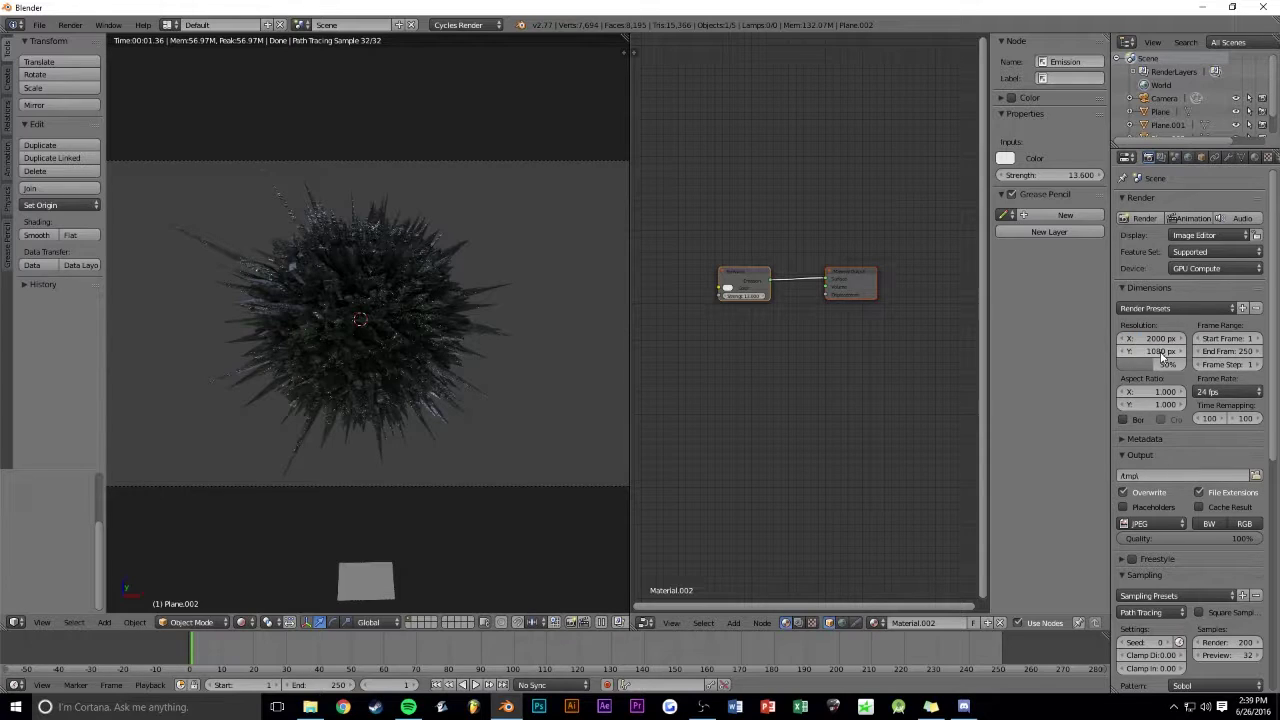
left_click(1158, 351)
type("2000")
key("Return")
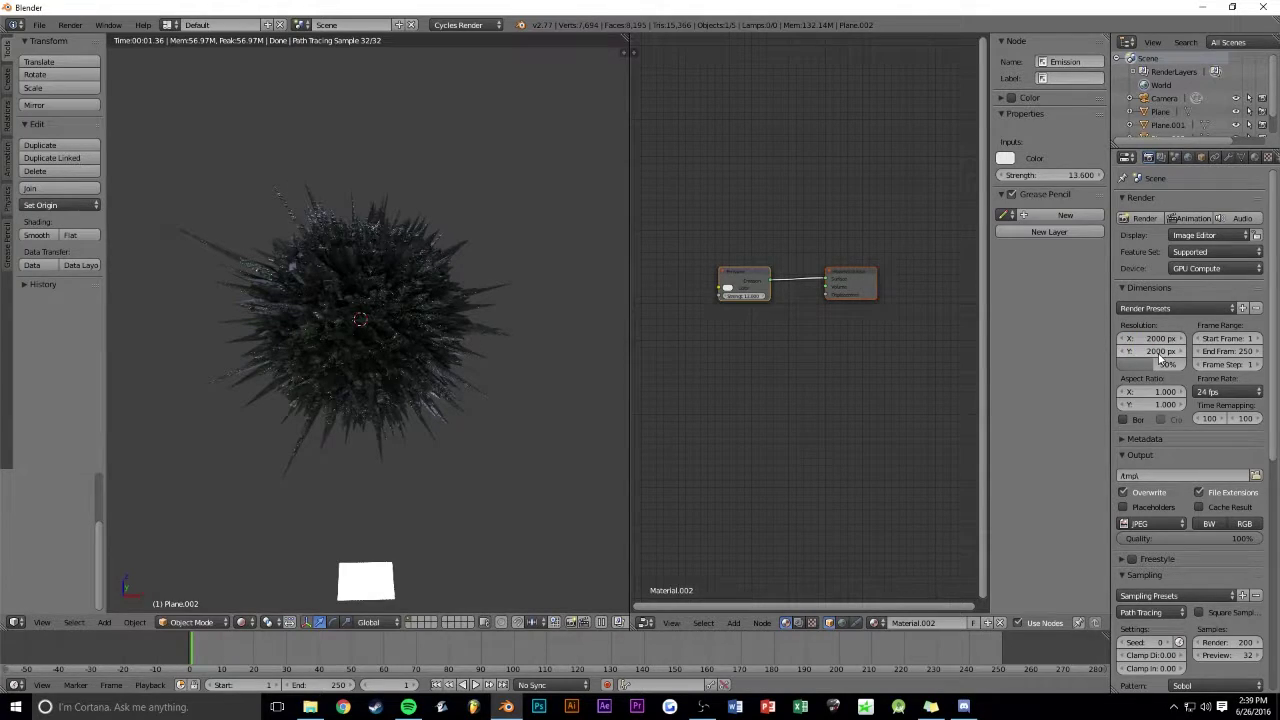
scroll(424, 387, "down", 2)
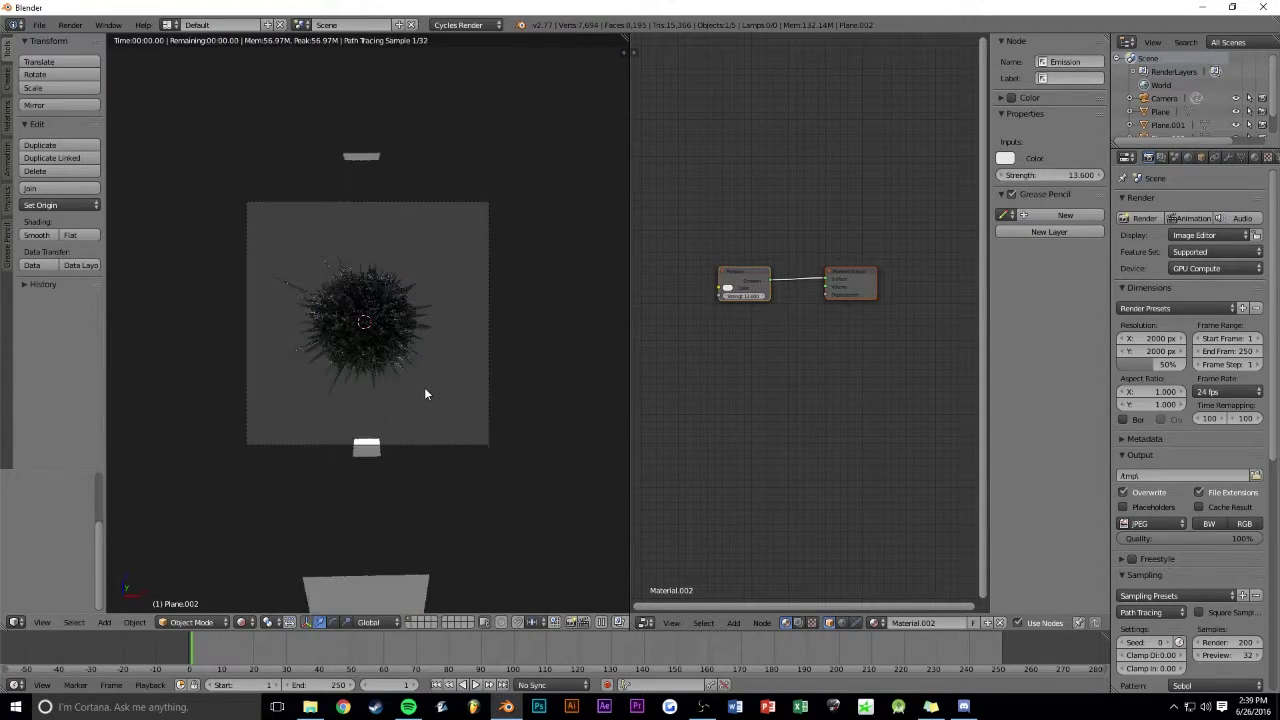
scroll(424, 387, "up", 1)
Step: Move the bottom object lower along Z, cancelling a second move attempt
key("g")
key("z")
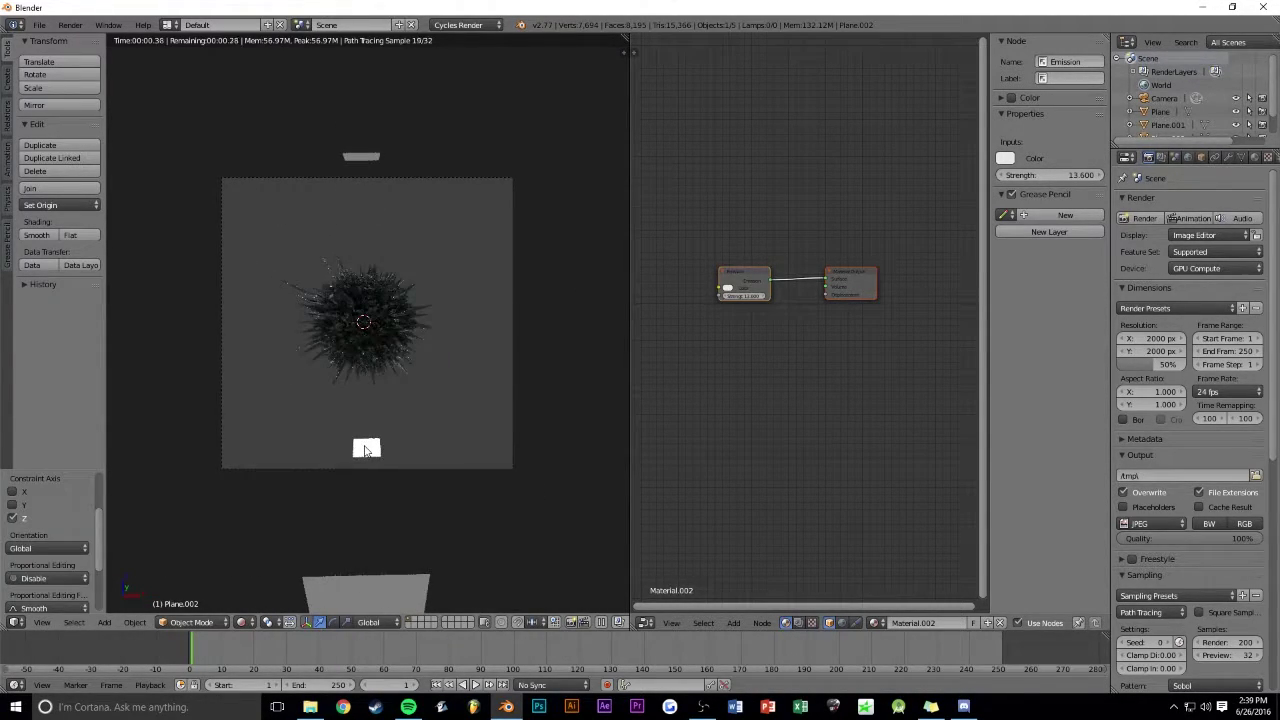
left_click(370, 450)
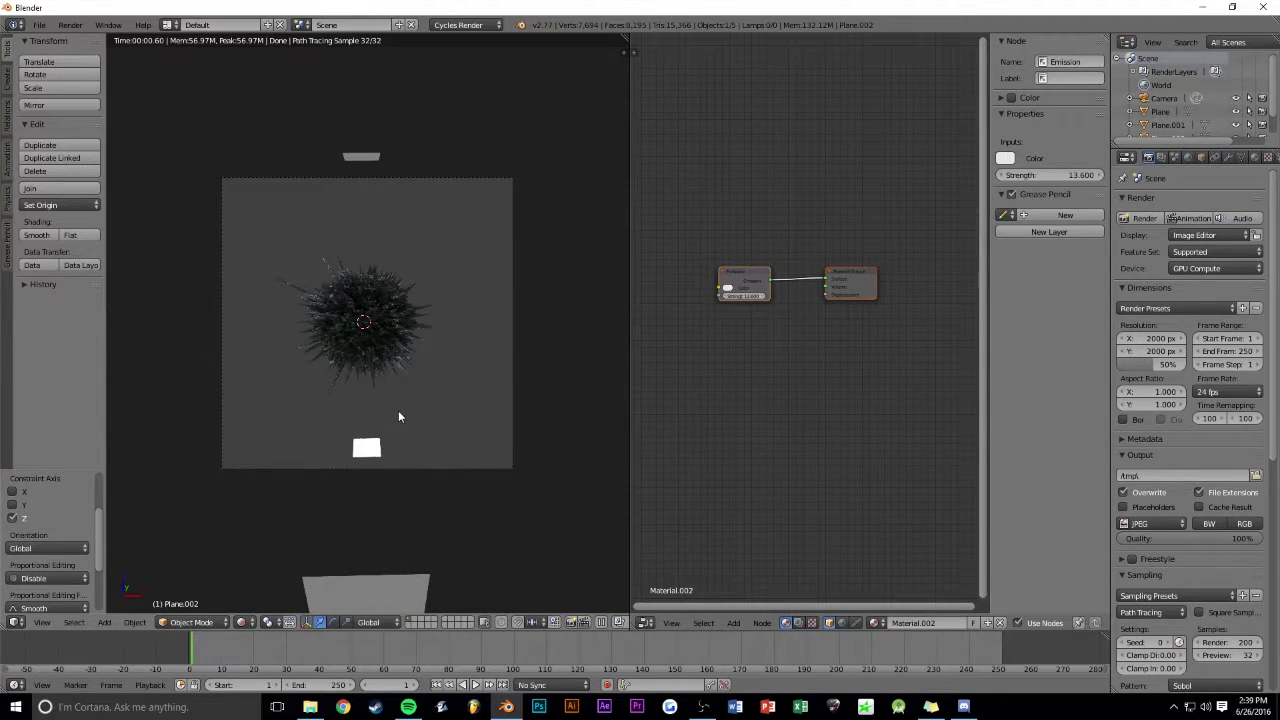
key("g")
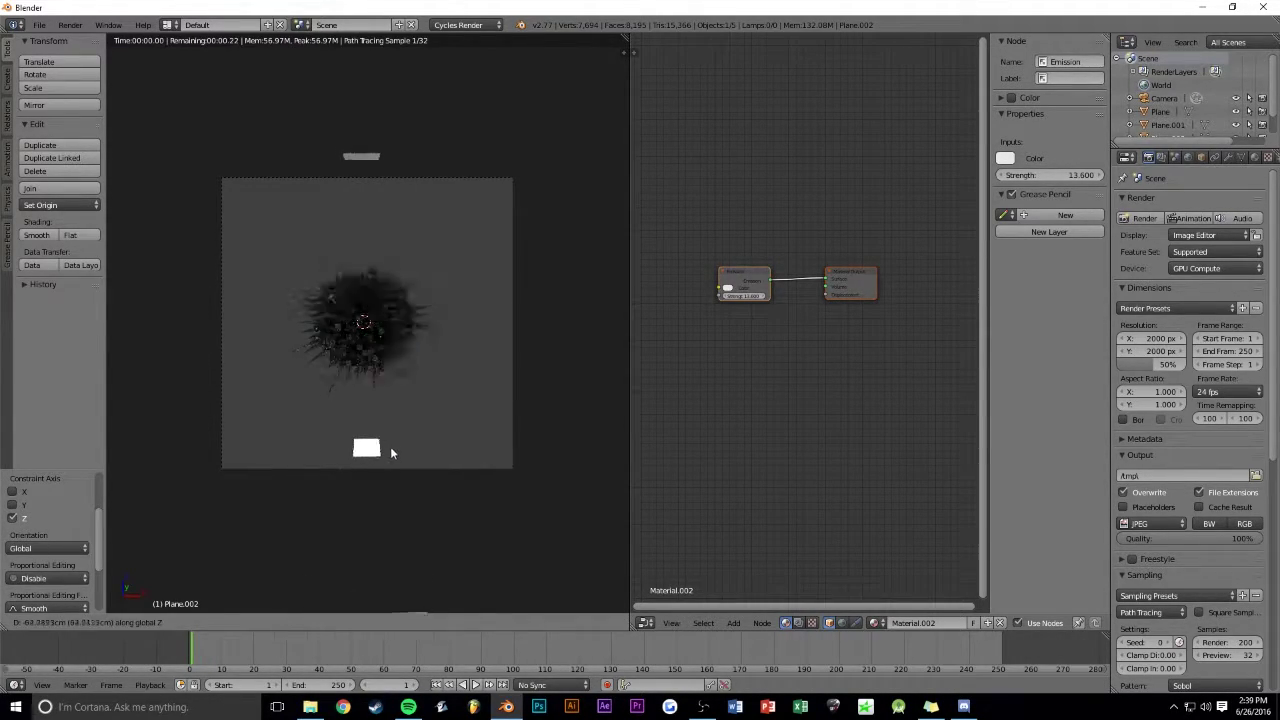
right_click(407, 417)
Step: In Solid shading, lower Plane.001 along Z and raise its emission strength to 30
left_click(241, 622)
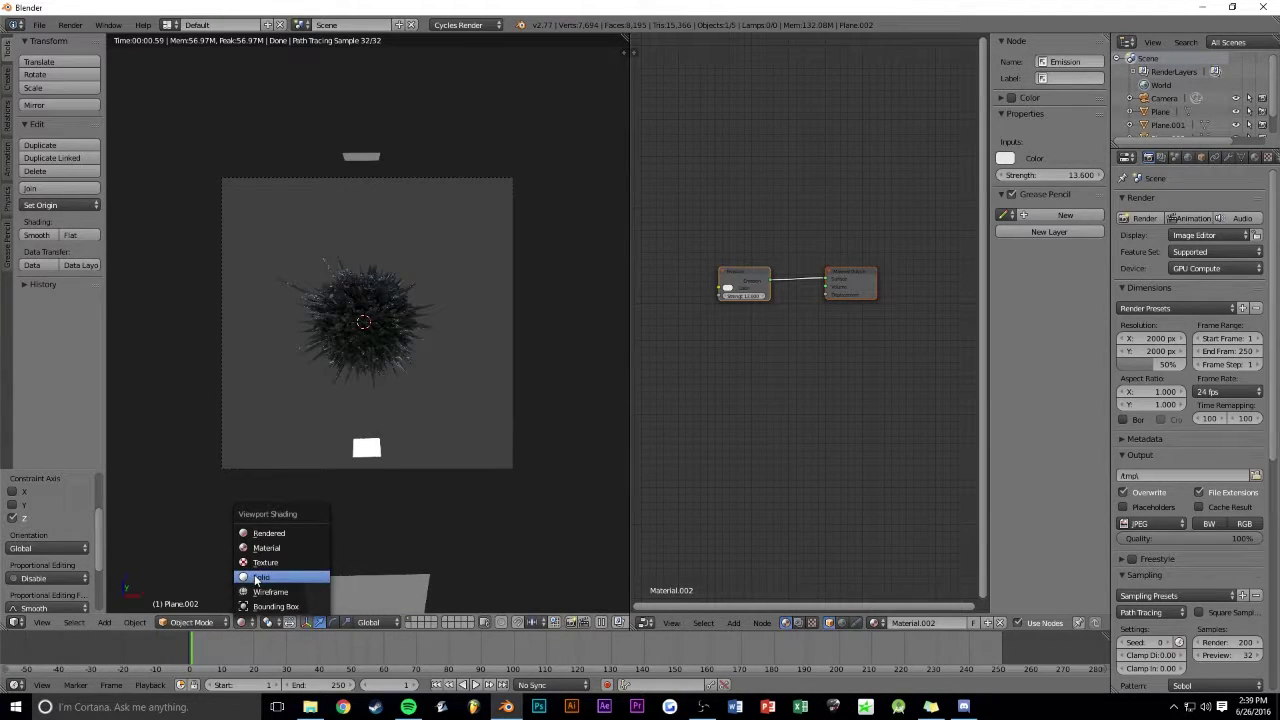
left_click(270, 574)
right_click(368, 447)
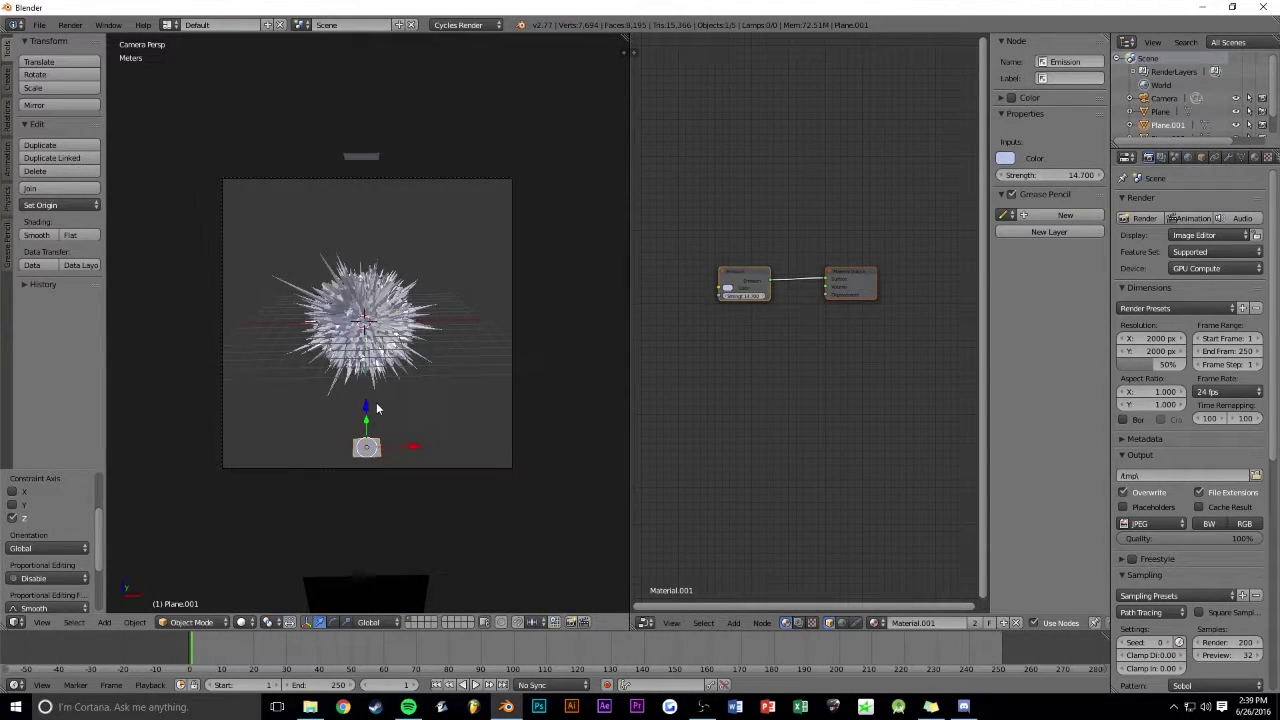
middle_click_drag(376, 408, 496, 369)
key("g")
key("z")
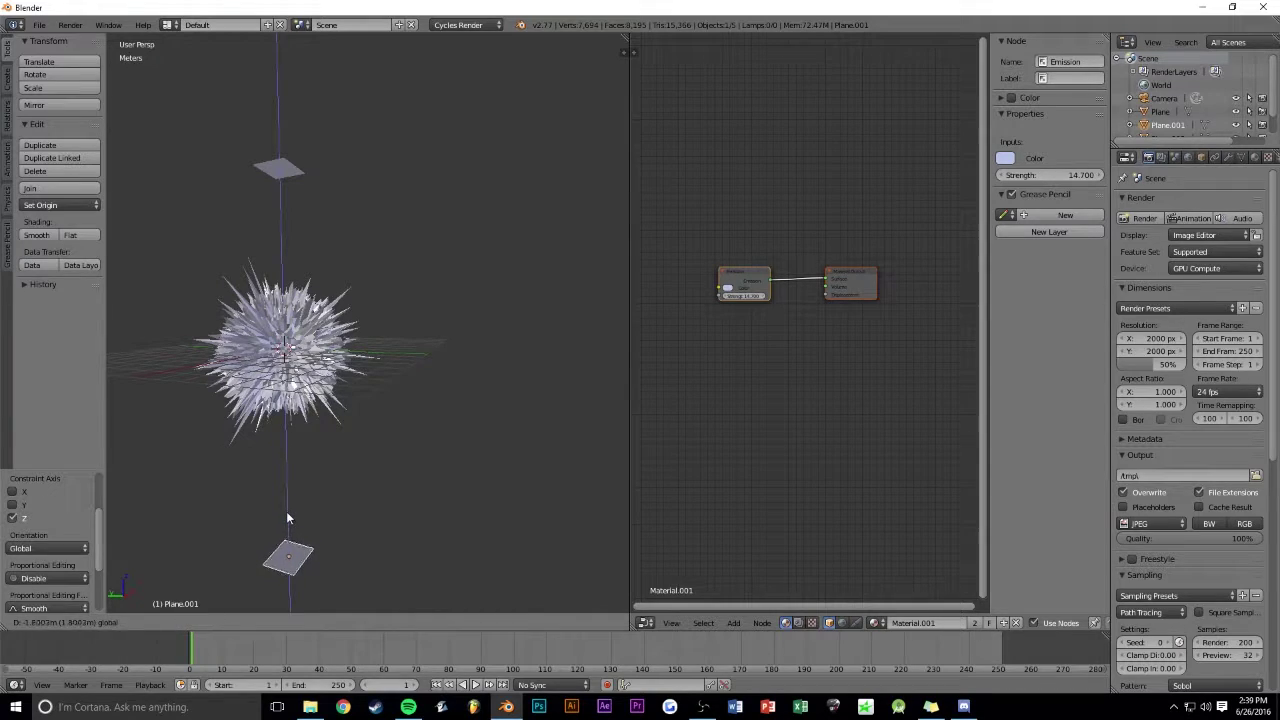
left_click(287, 530)
key("KP_0")
left_click_drag(365, 437, 367, 446)
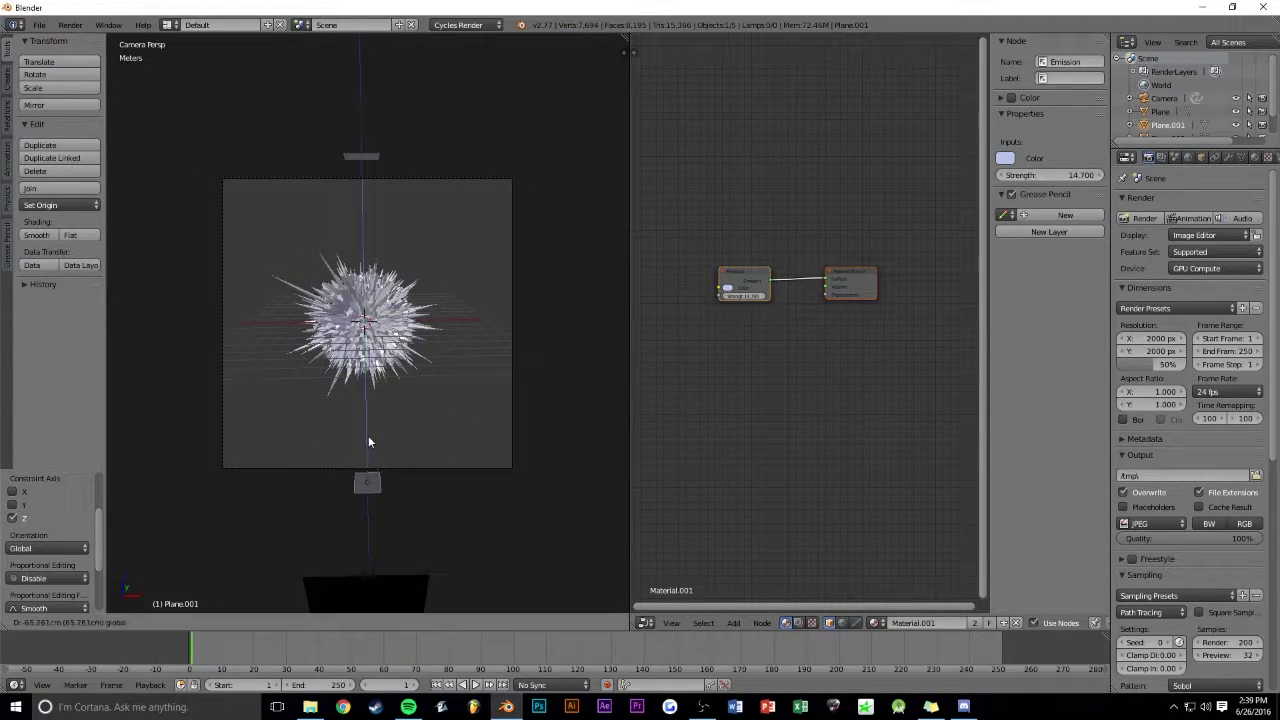
left_click(1255, 157)
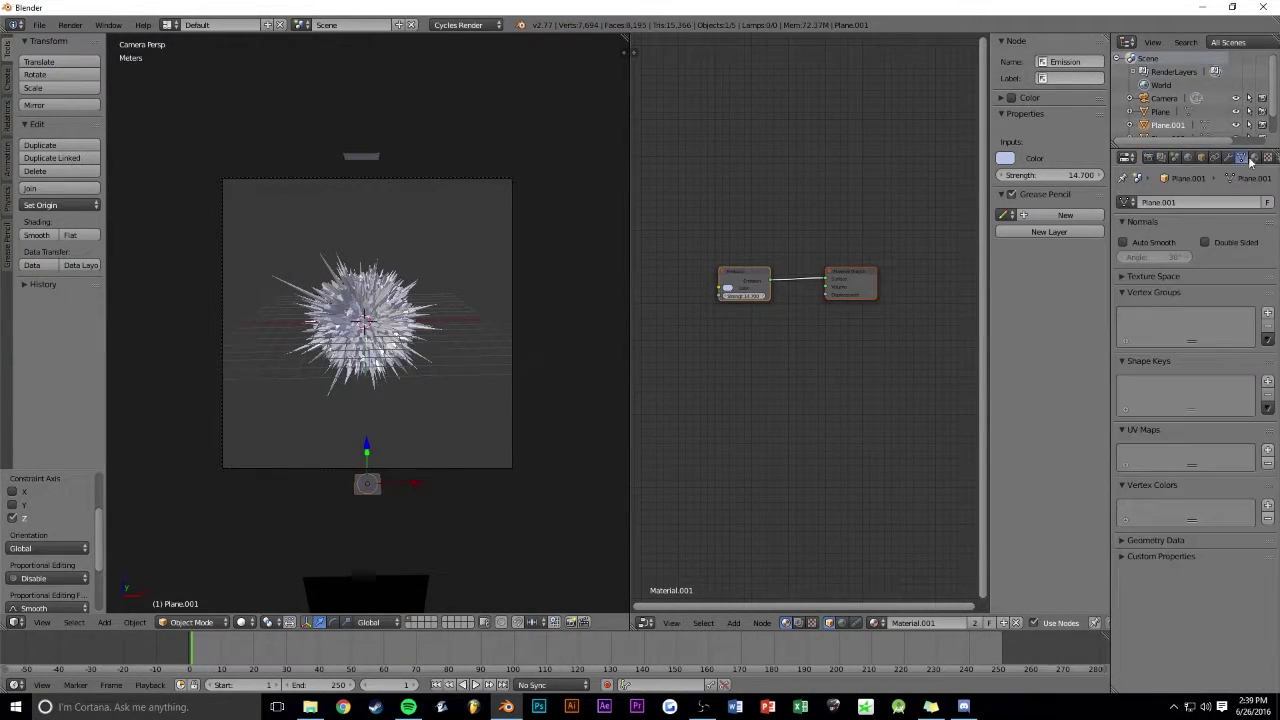
left_click_drag(1215, 358, 1245, 358)
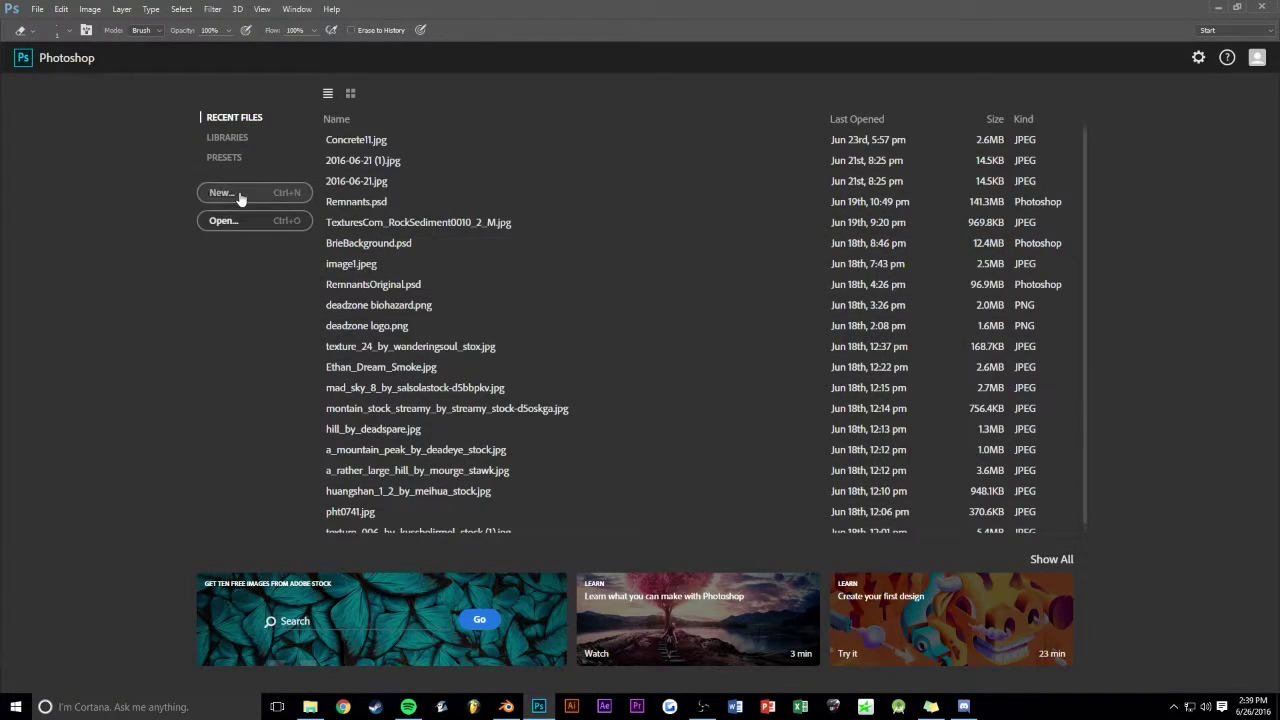
Step: Create a new Photoshop document sized 2000 × 2000 pixels
left_click(252, 200)
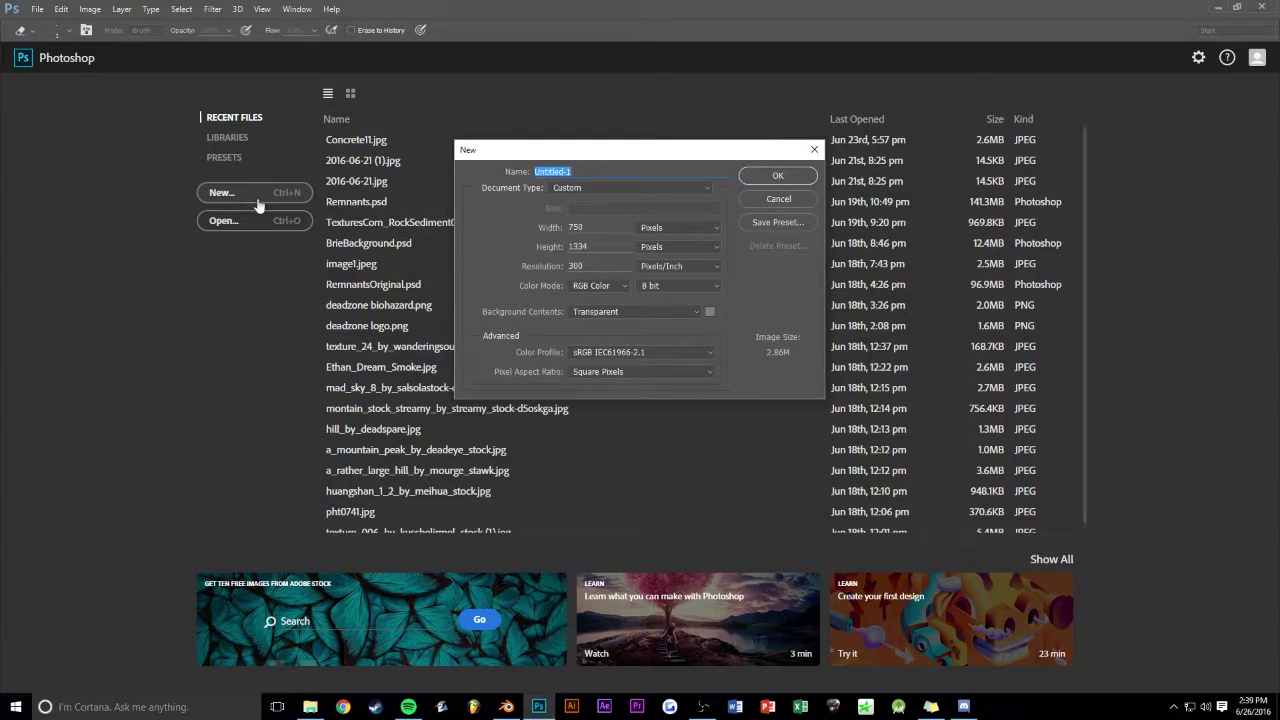
double_click(589, 227)
type("2000")
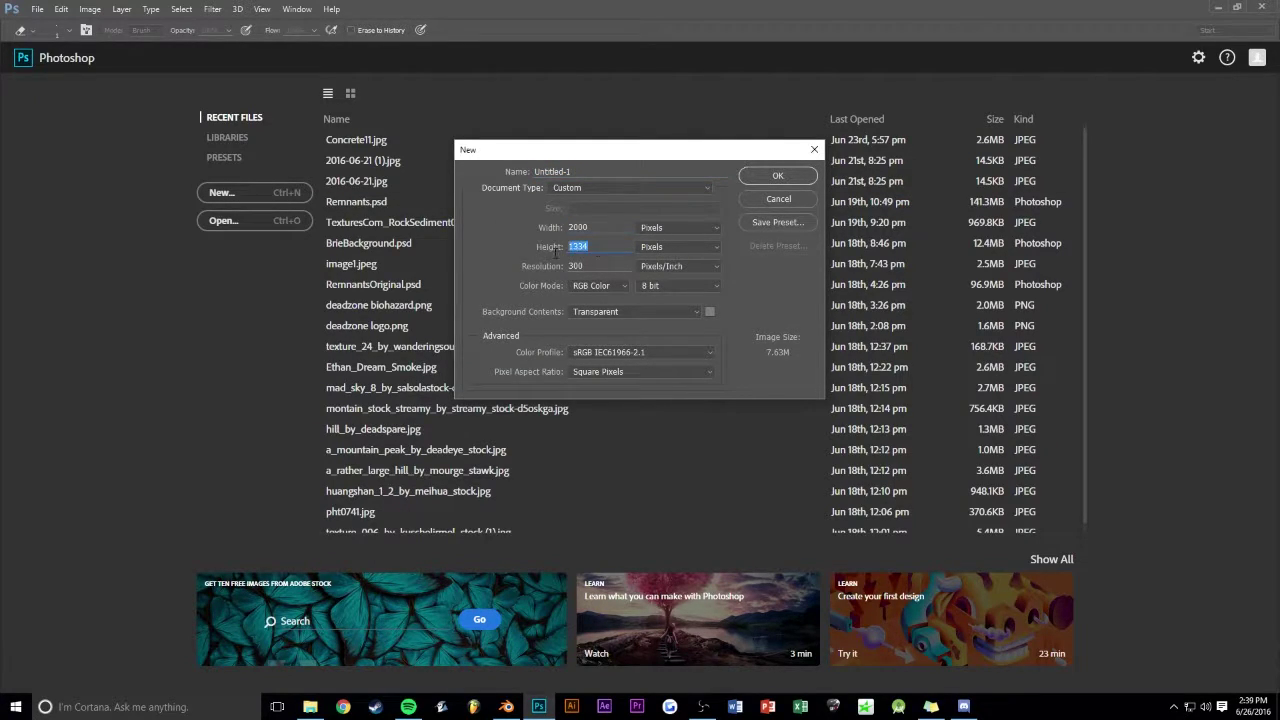
type("2000")
left_click(766, 175)
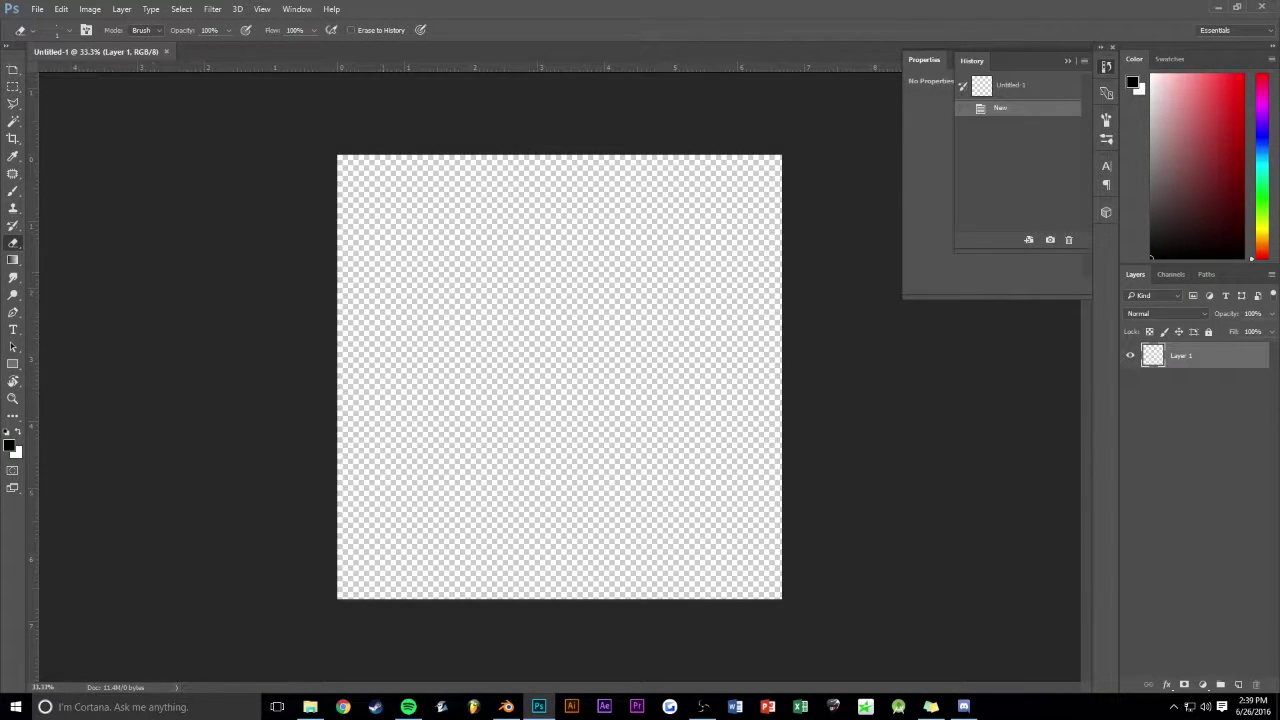
left_click(1203, 685)
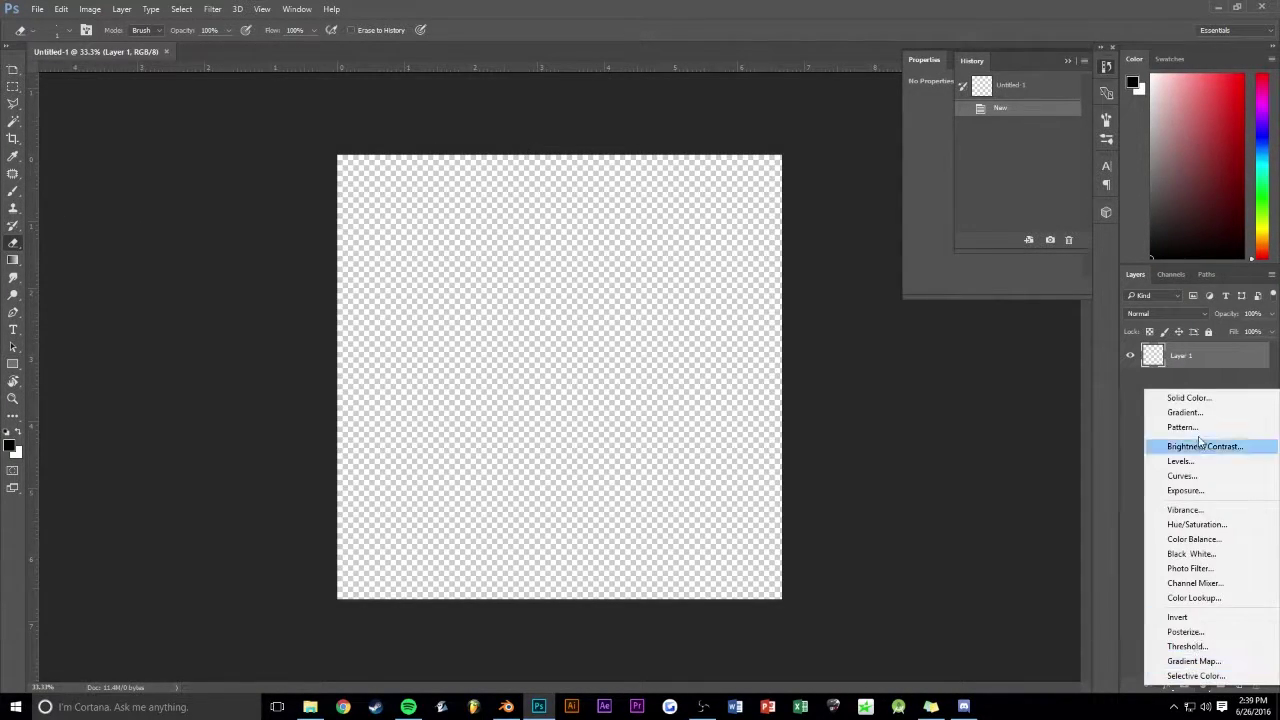
left_click(1199, 414)
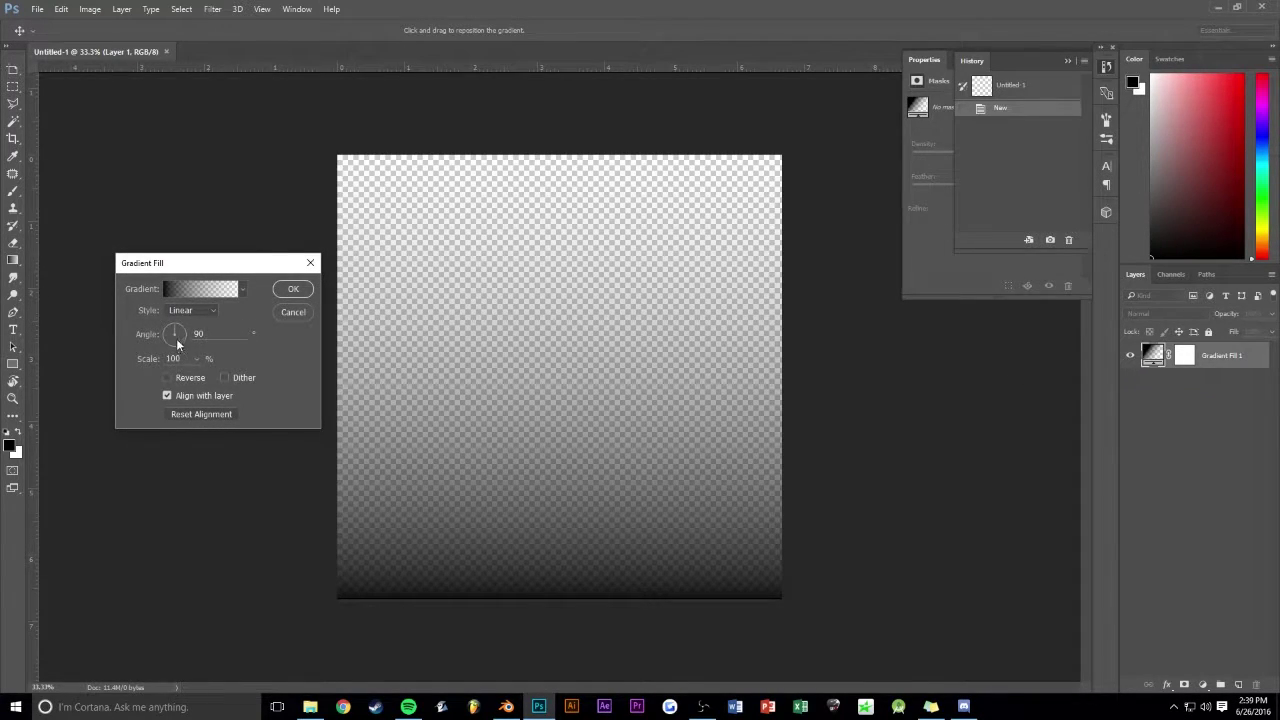
left_click(192, 310)
left_click(185, 323)
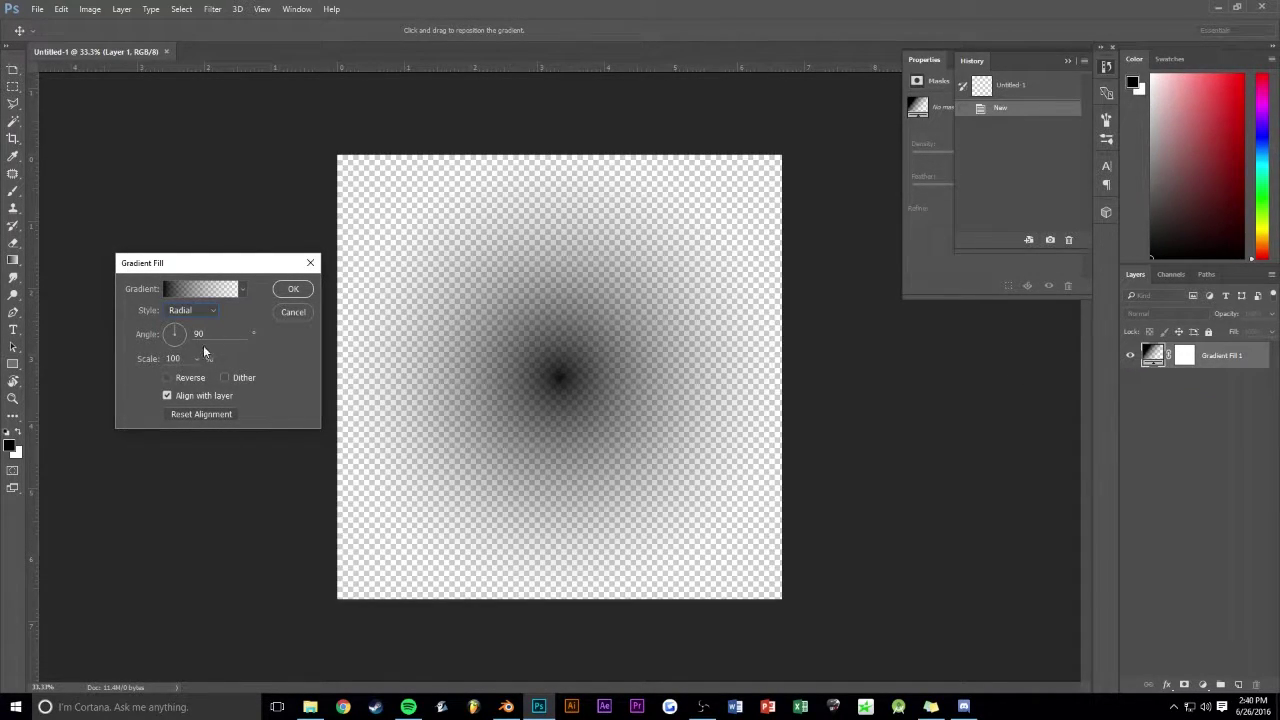
left_click(168, 378)
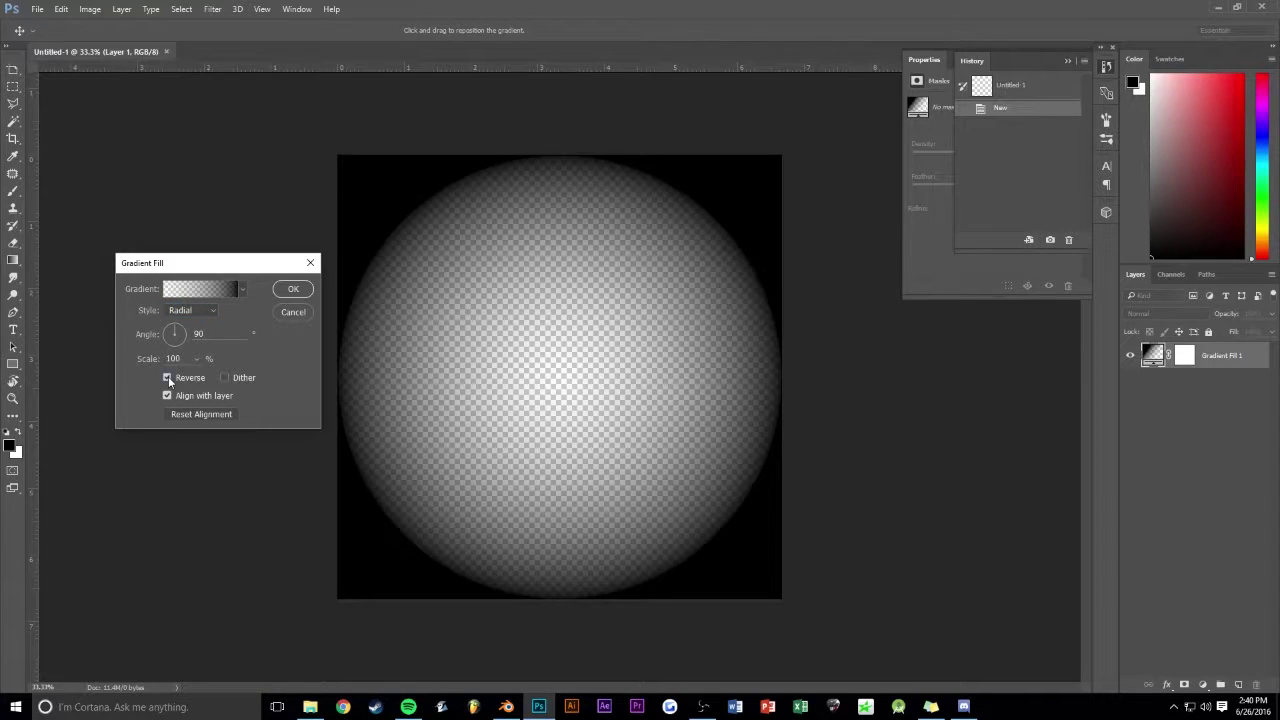
left_click(168, 378)
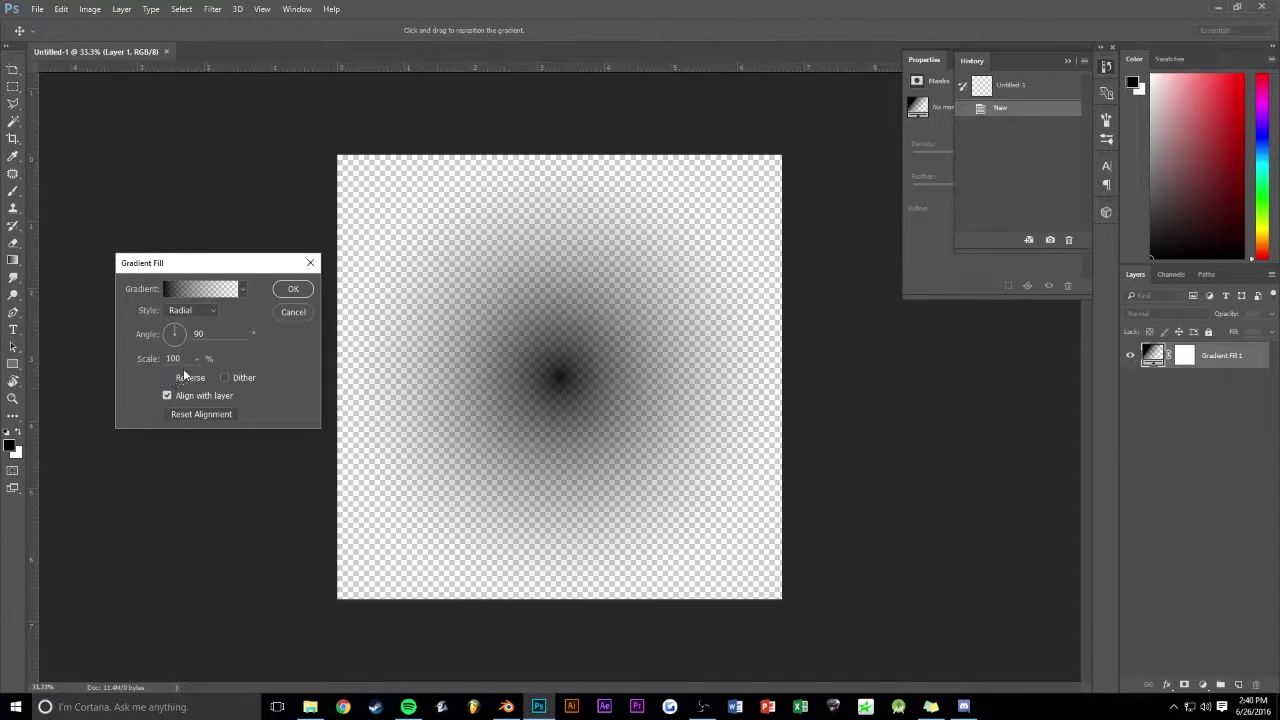
left_click(195, 291)
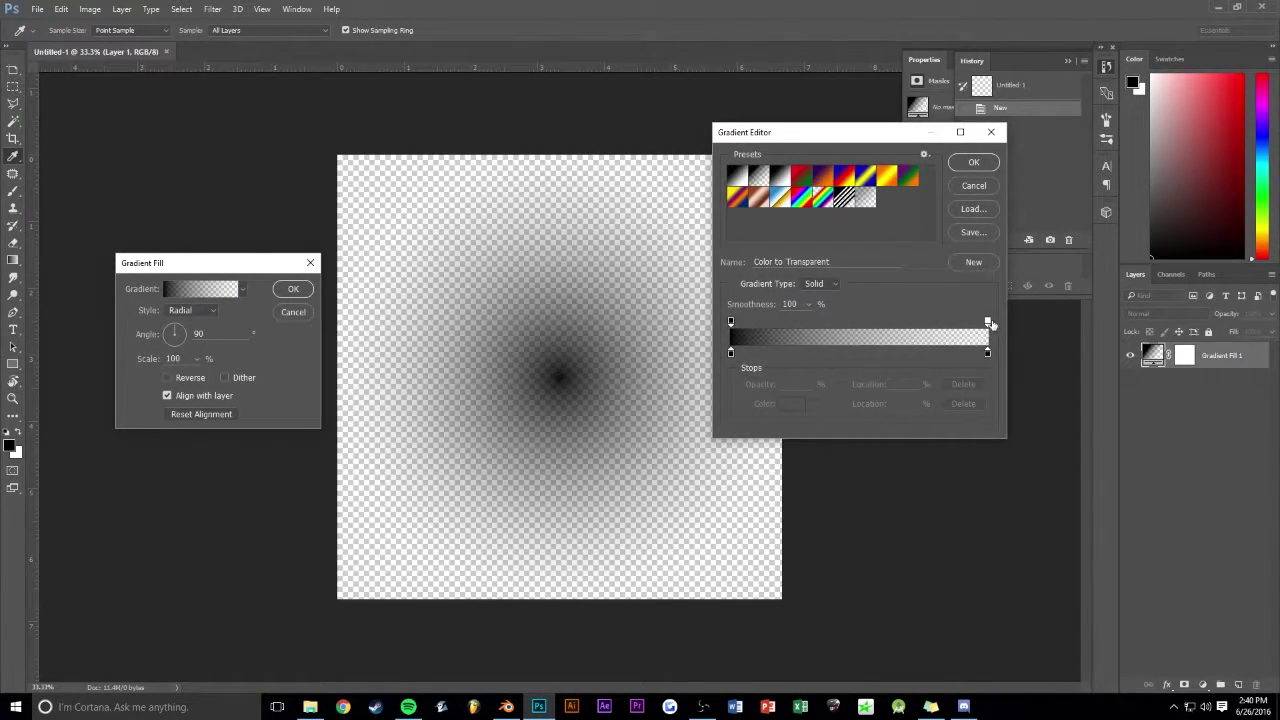
left_click(989, 355)
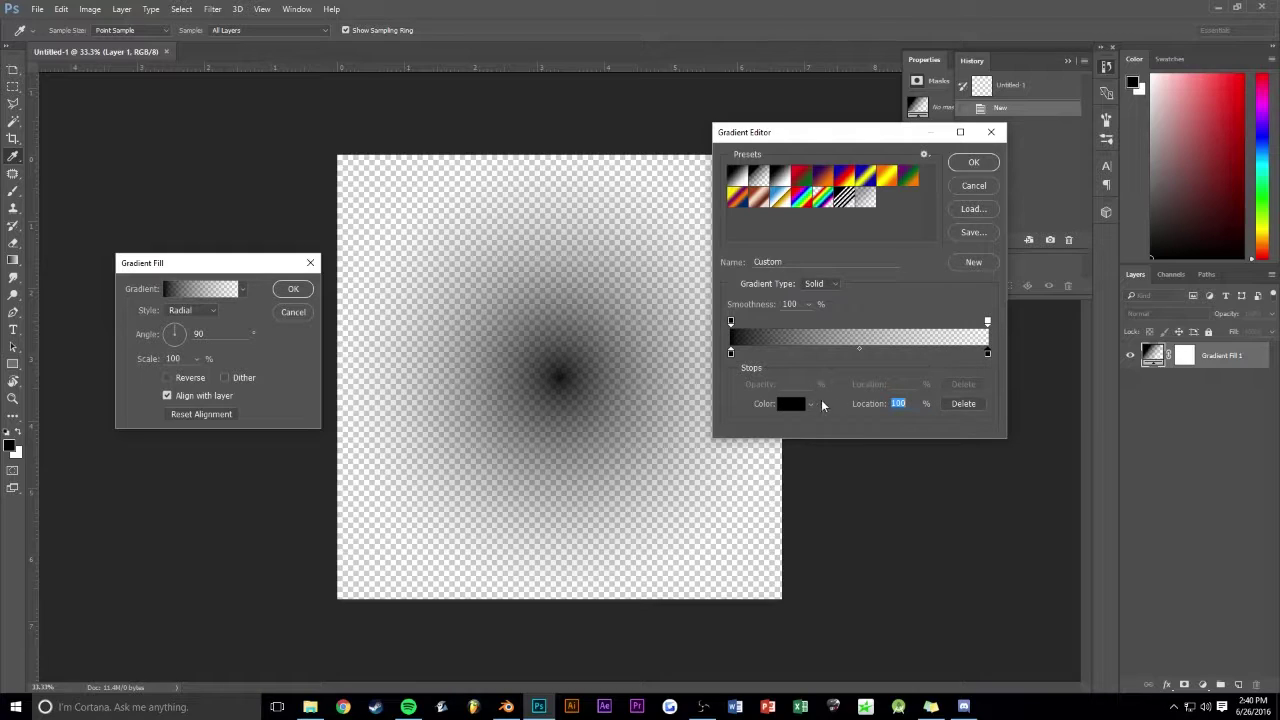
left_click(989, 324)
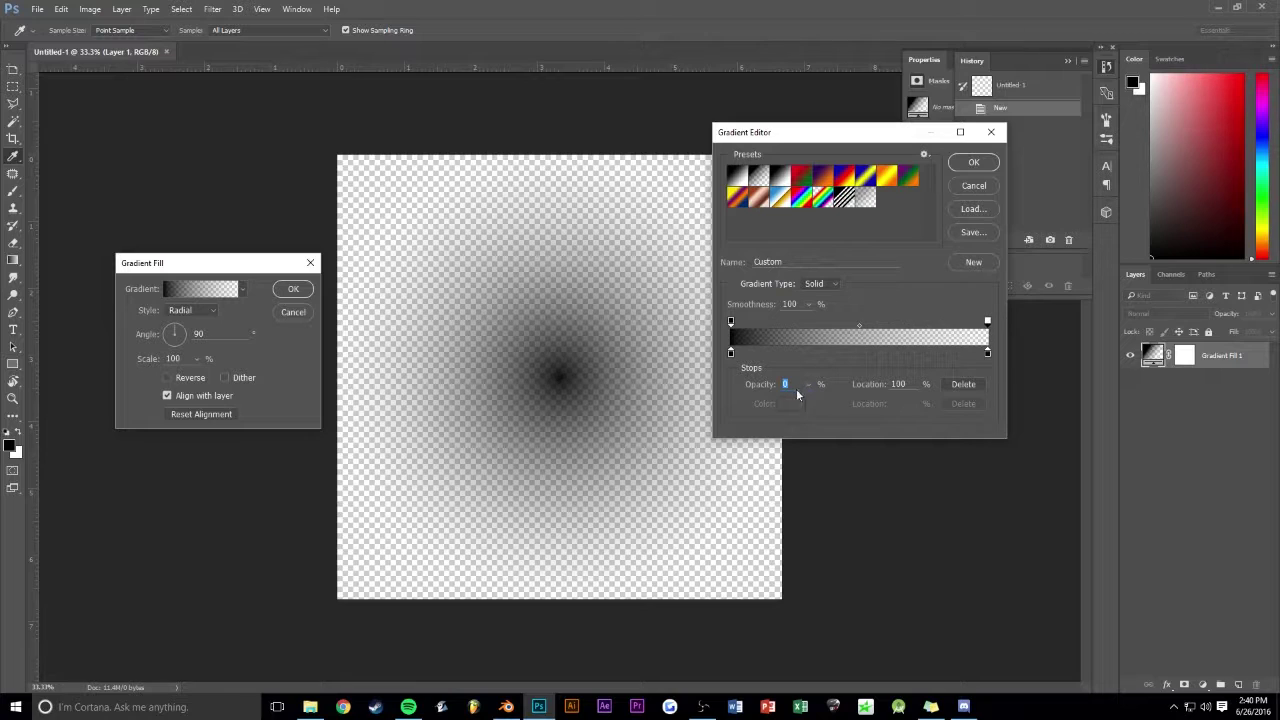
left_click(810, 385)
left_click_drag(815, 408, 816, 404)
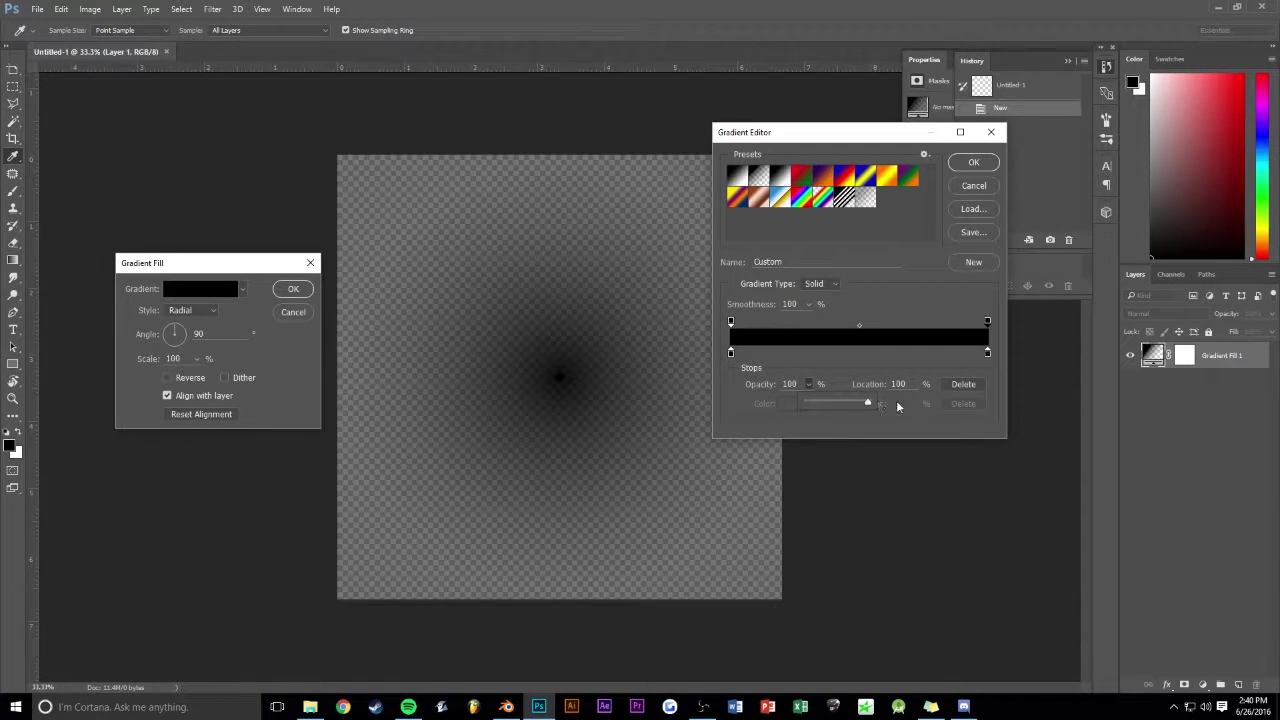
left_click(973, 162)
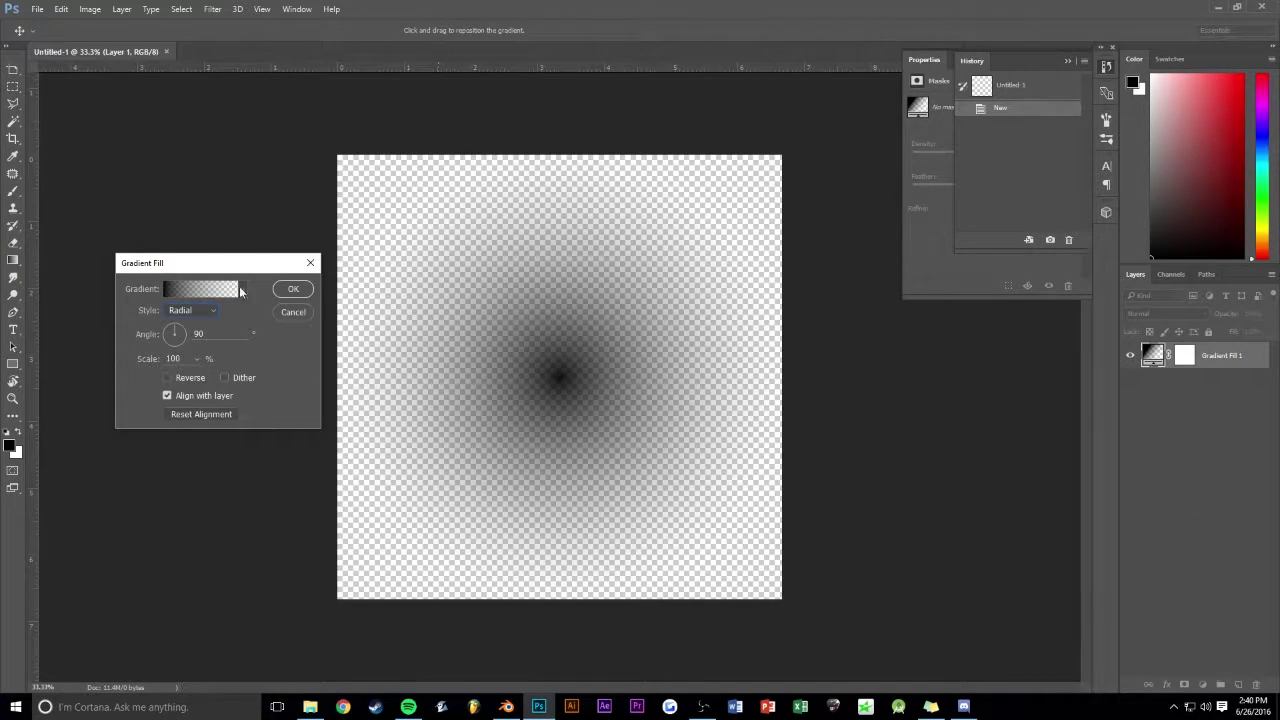
left_click(291, 311)
Step: Paint Layer 1 solid black using a 5000 px brush
key("b")
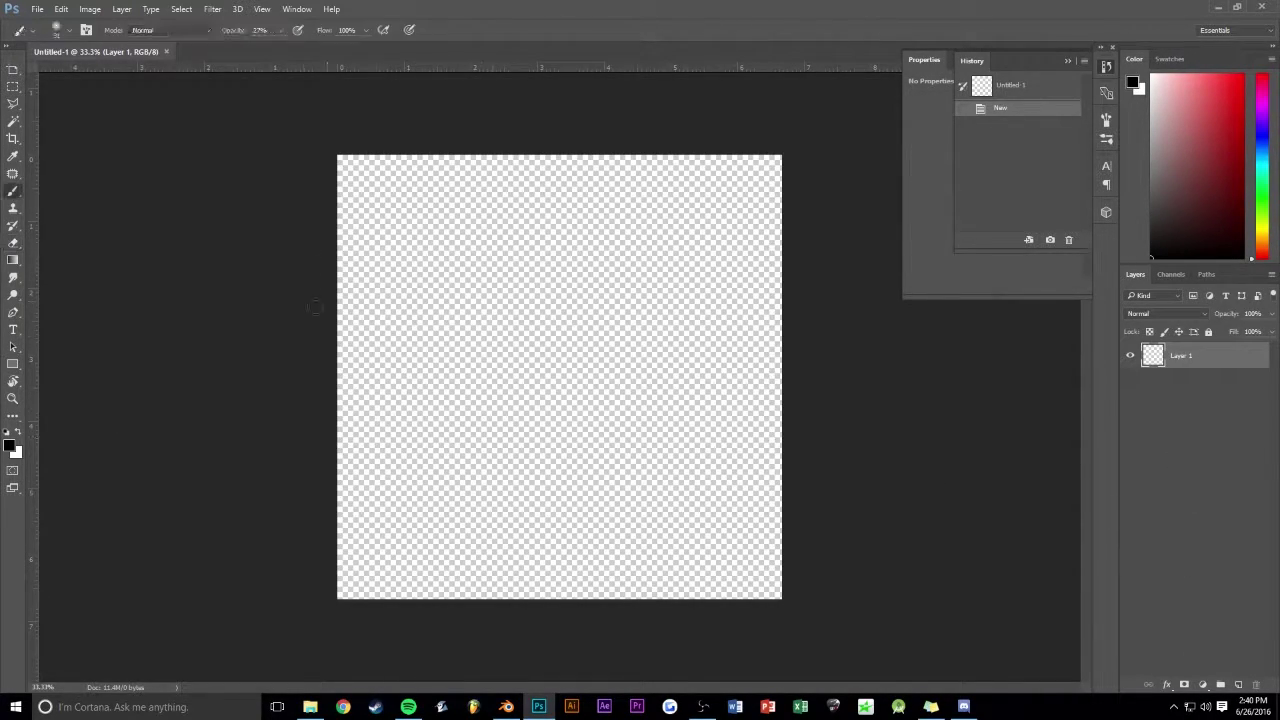
right_click(367, 226)
left_click_drag(440, 258, 522, 258)
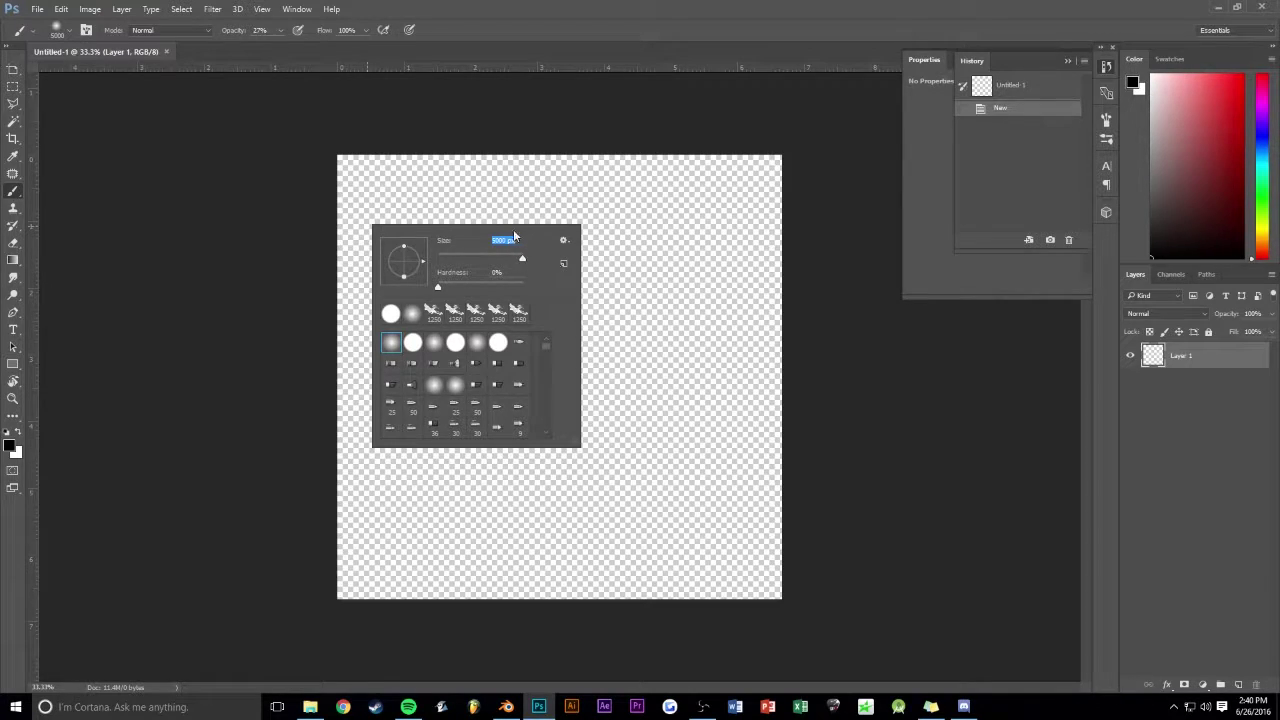
key("Return")
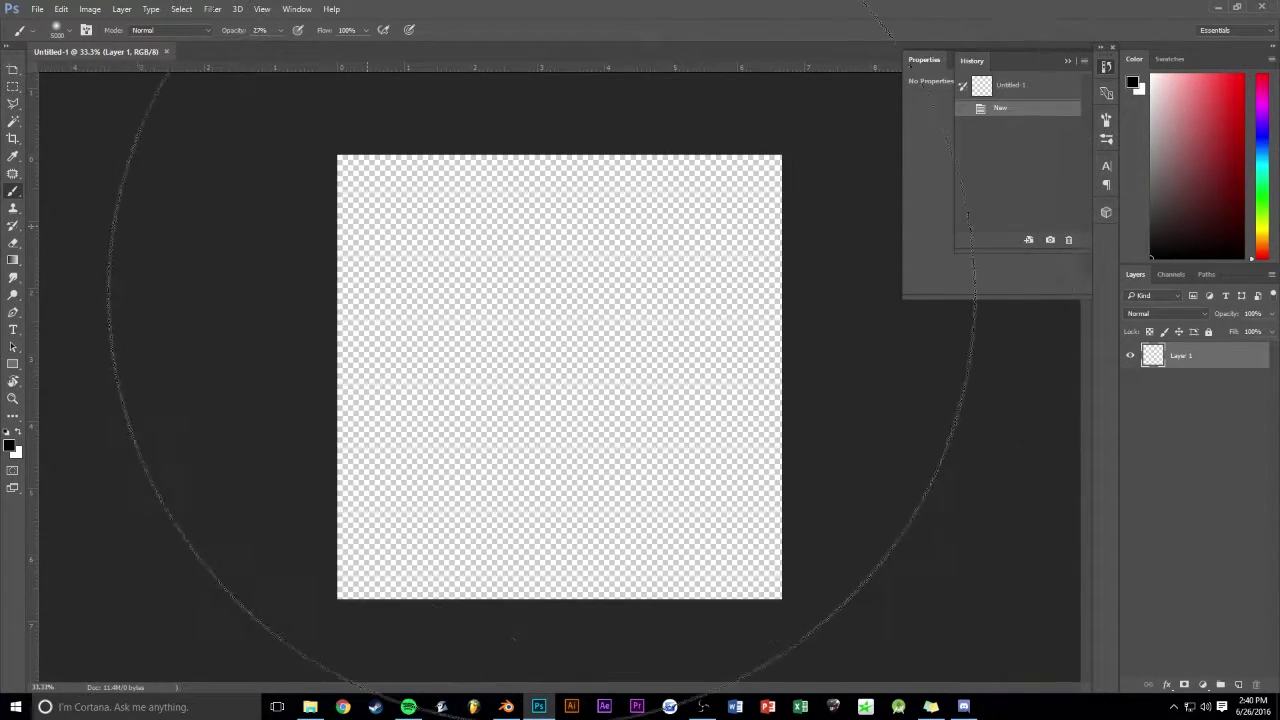
left_click(565, 380)
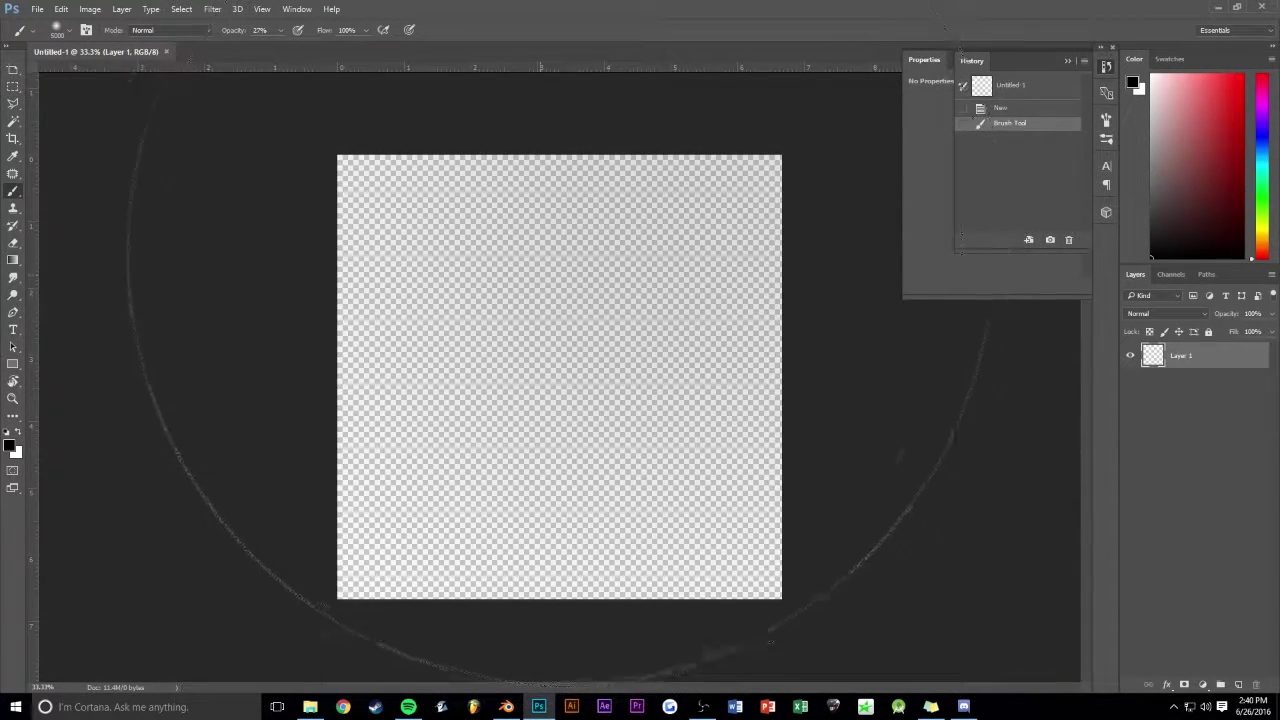
left_click(550, 300)
left_click(545, 295)
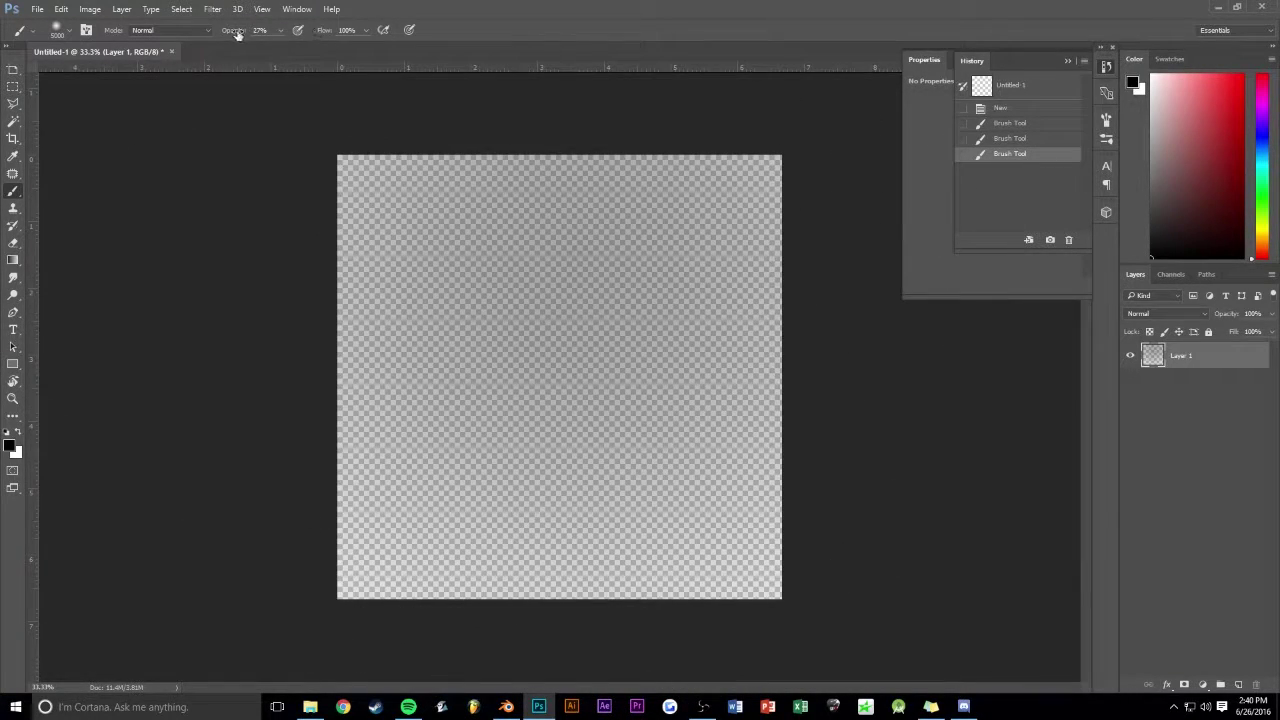
left_click(505, 280)
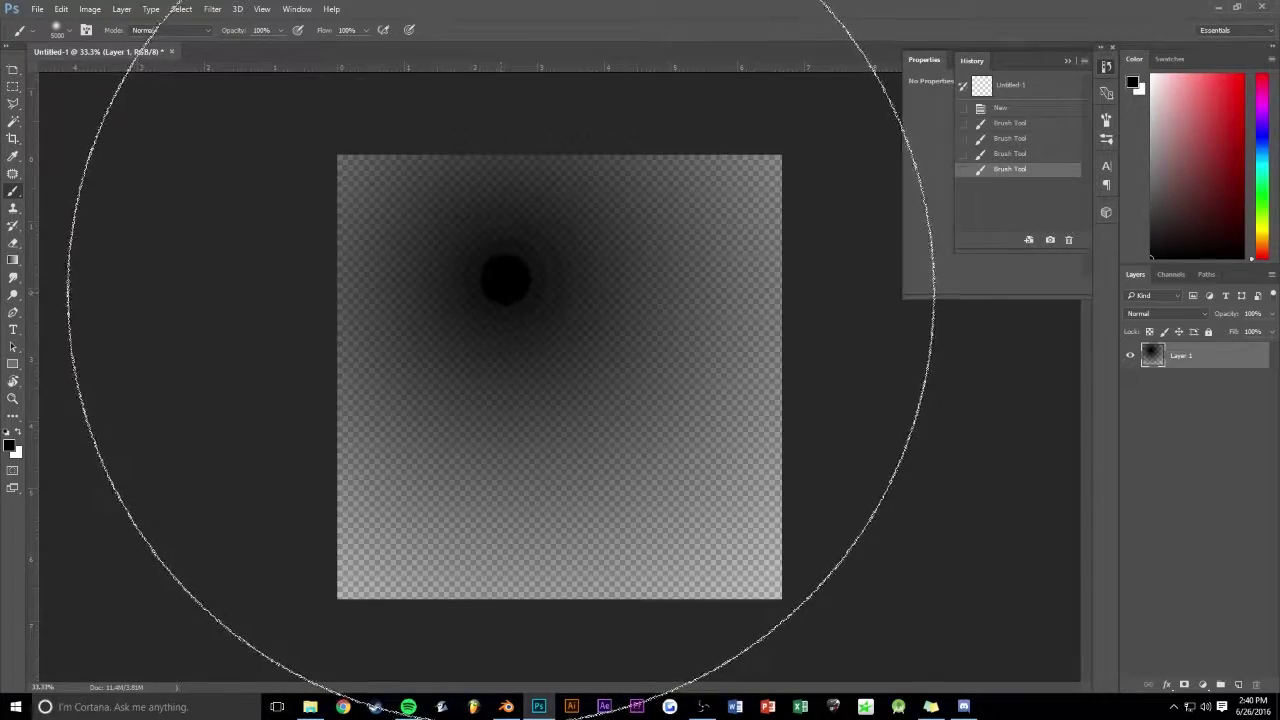
left_click_drag(545, 300, 690, 366)
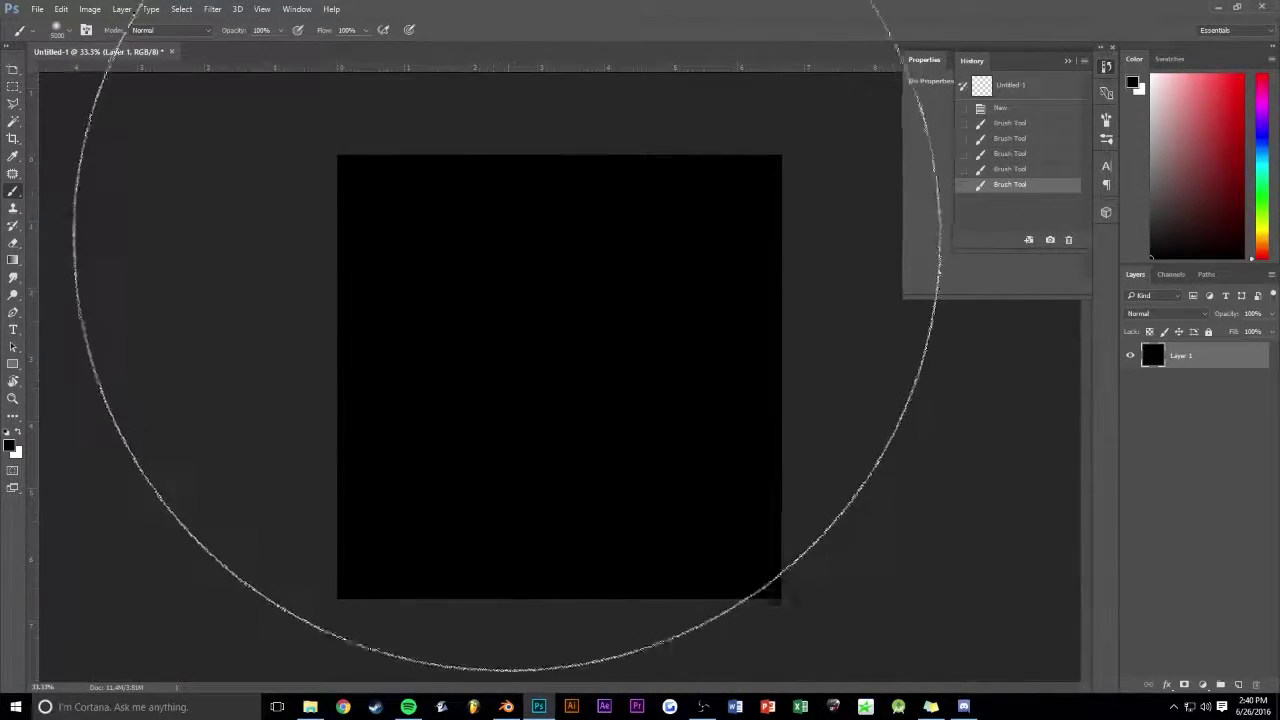
Step: Shrink the brush to about 39 px and paint one more stroke
right_click(548, 284)
left_click_drag(700, 322, 640, 320)
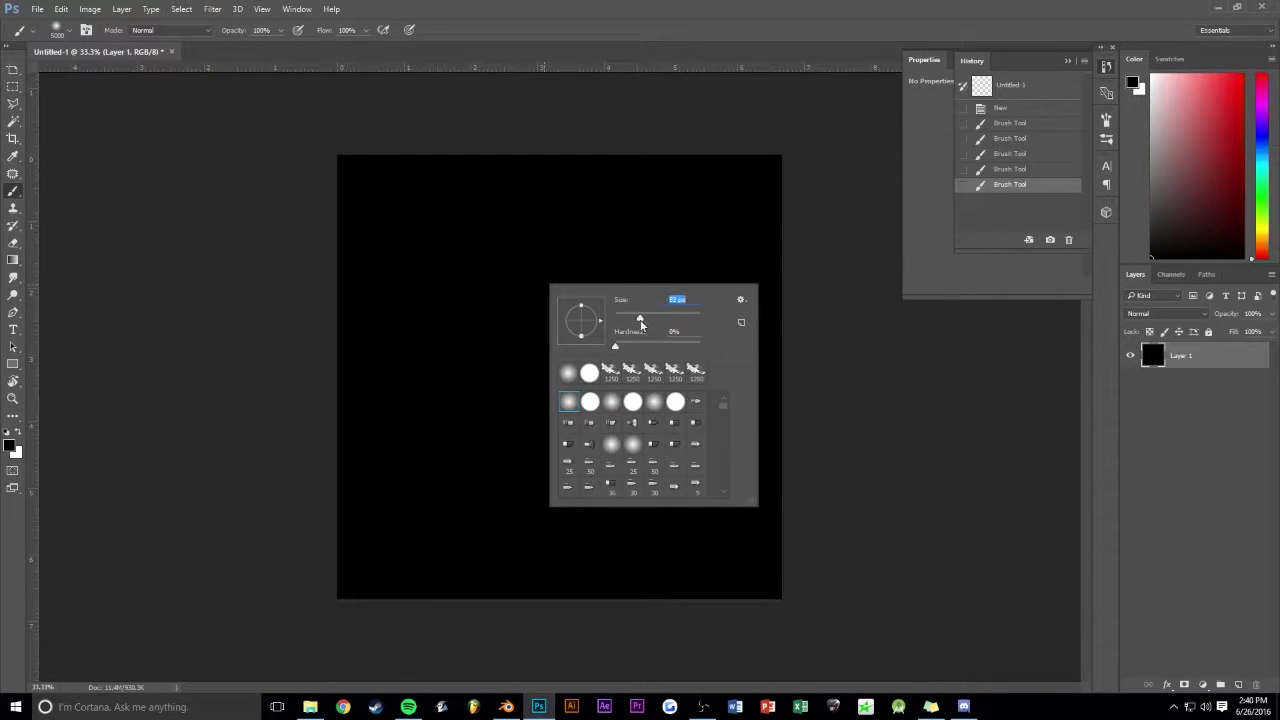
left_click(848, 358)
left_click(848, 358)
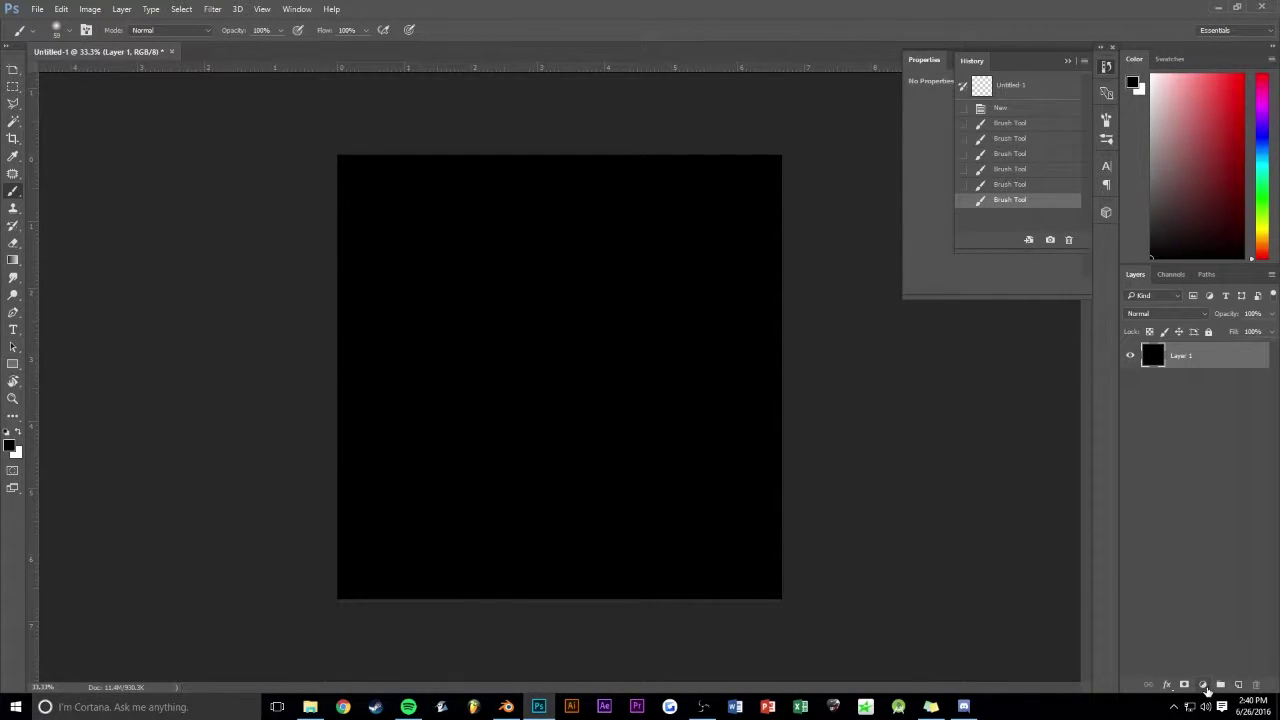
Step: Add a Gradient fill layer set to Reverse with Radial style
left_click(1204, 686)
left_click(1185, 416)
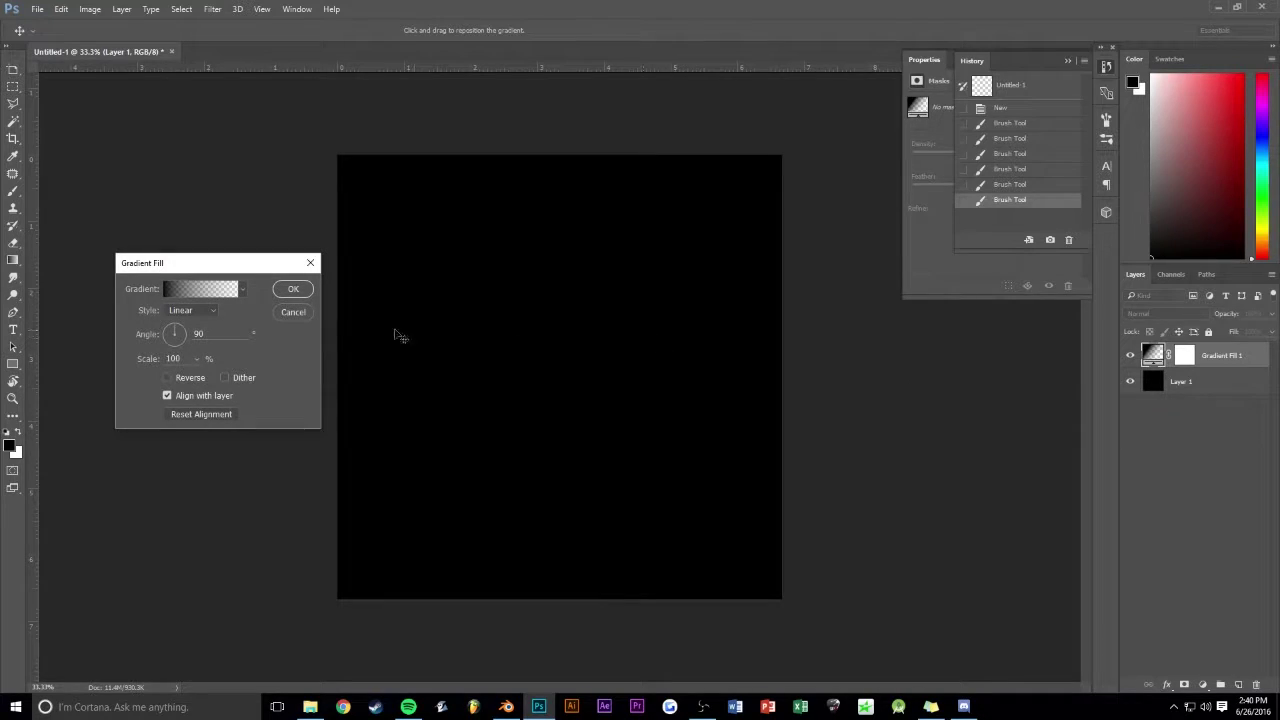
left_click(181, 378)
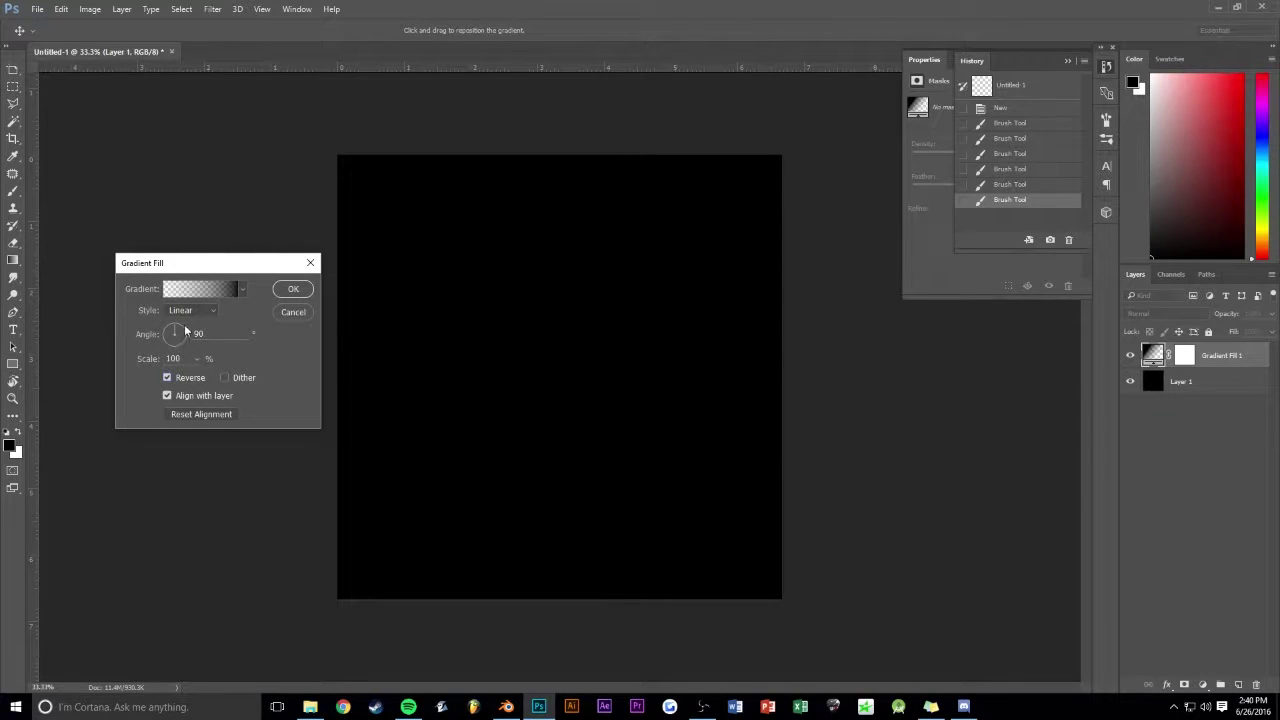
left_click(192, 310)
left_click(190, 324)
left_click(205, 290)
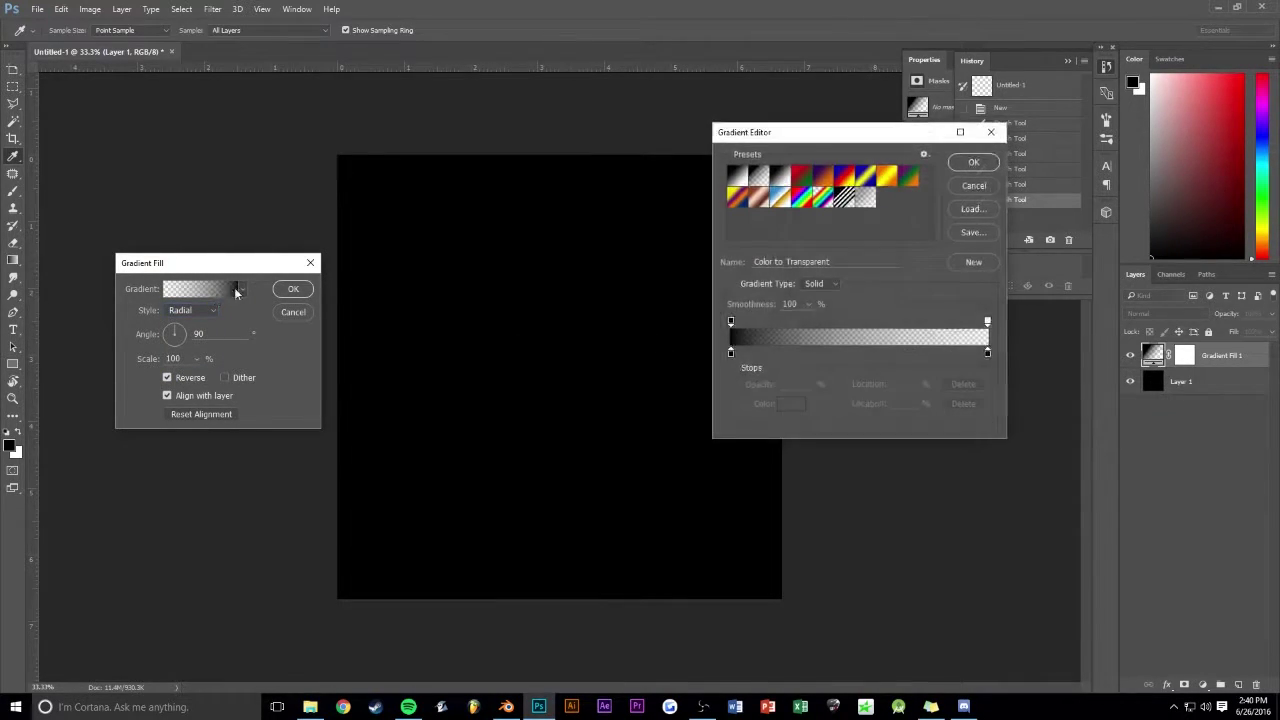
Step: Set the gradient's left colour stop to a dark greenish grey
left_click(730, 355)
left_click(791, 403)
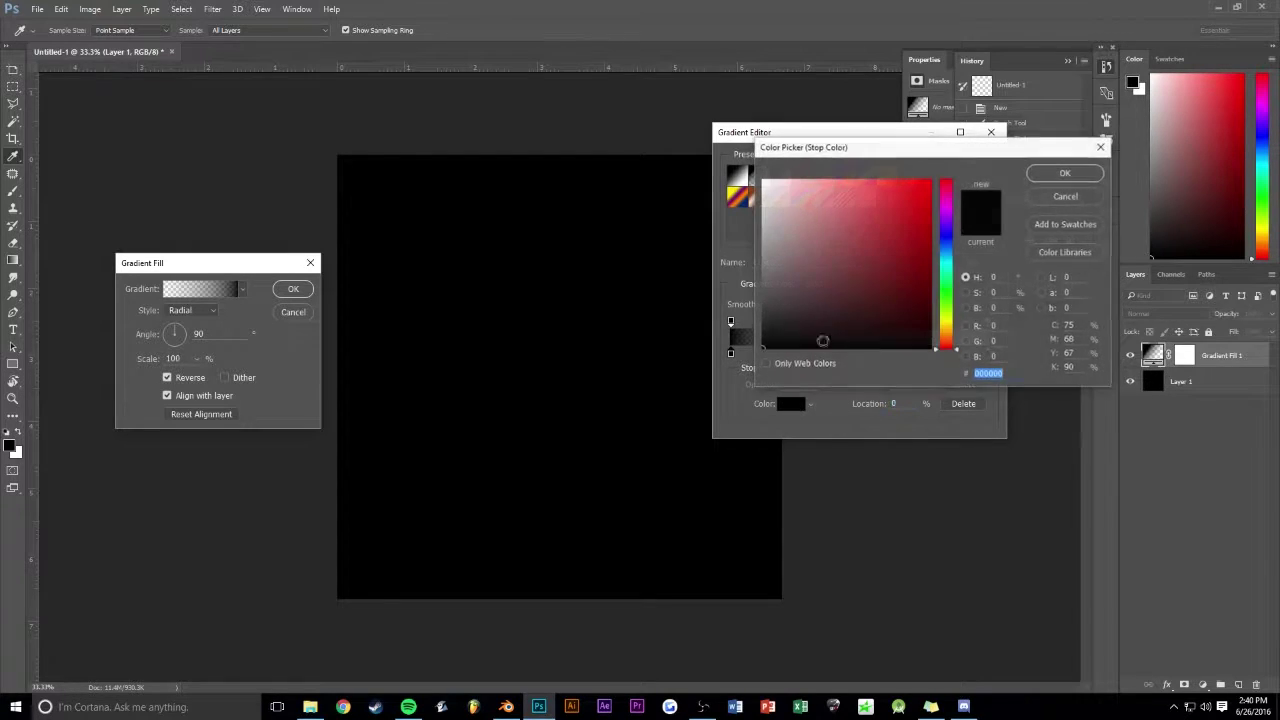
left_click(809, 247)
left_click_drag(809, 247, 759, 252)
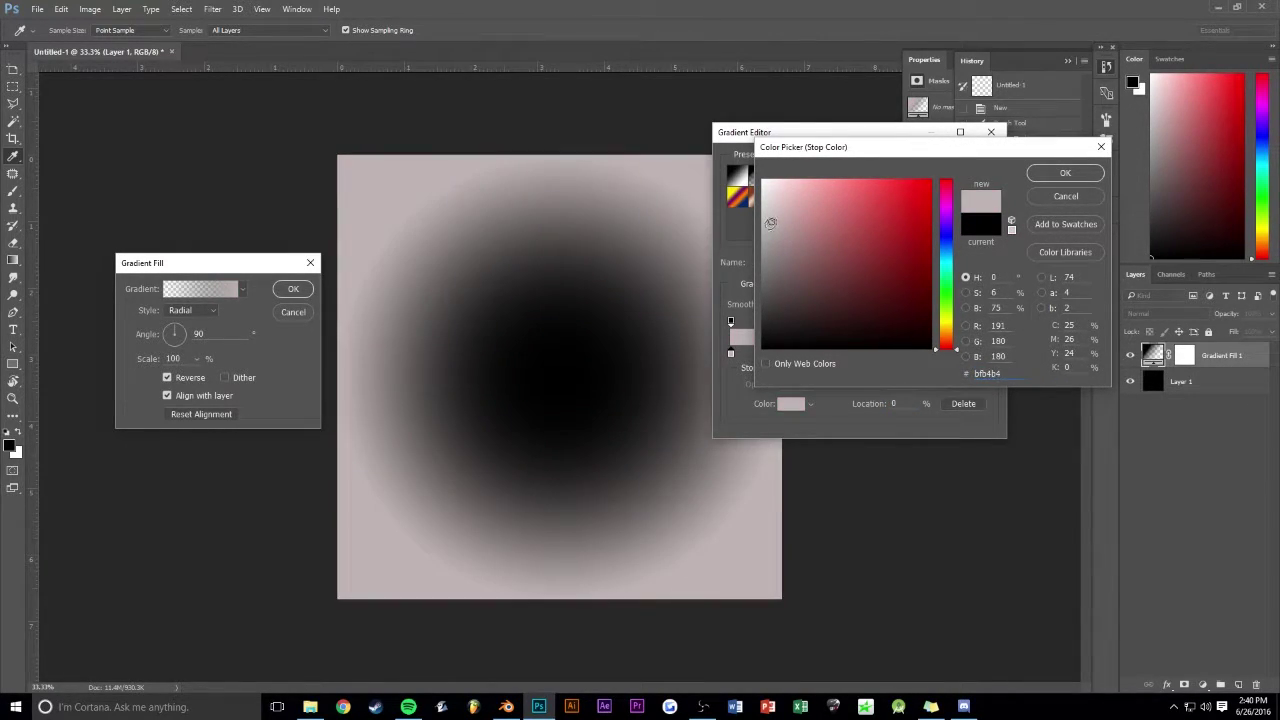
left_click(760, 262)
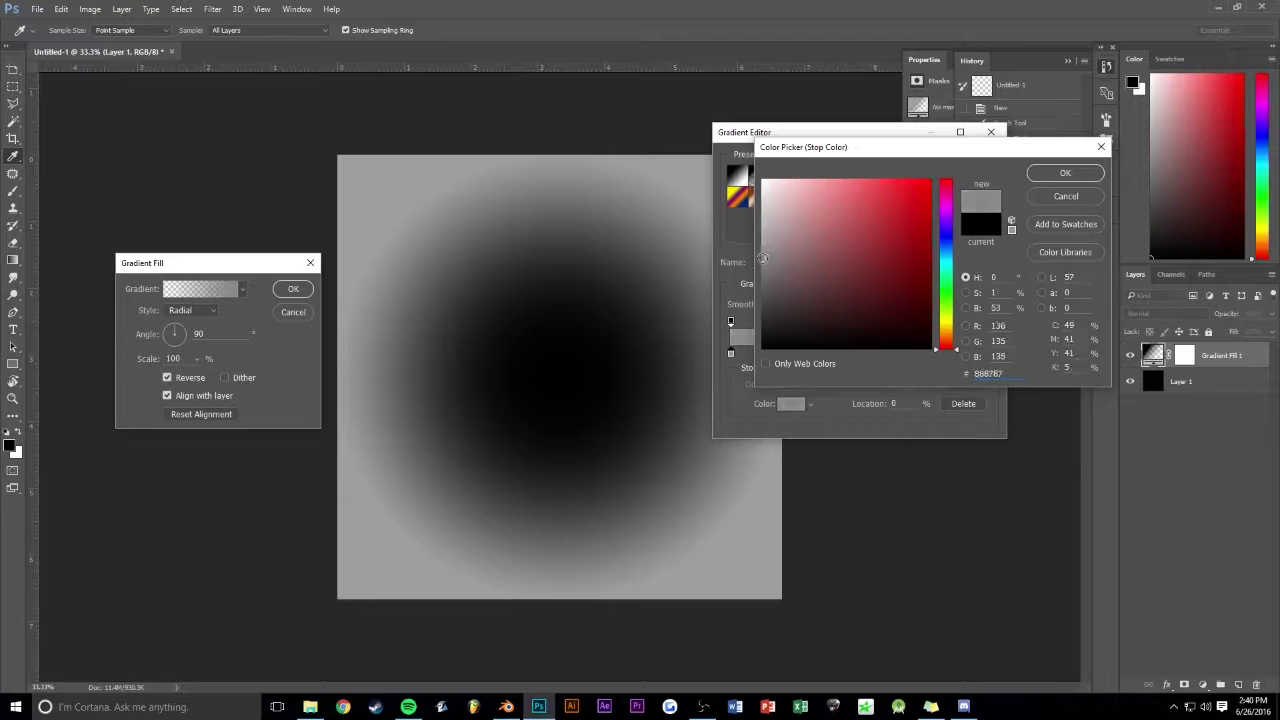
left_click(777, 246)
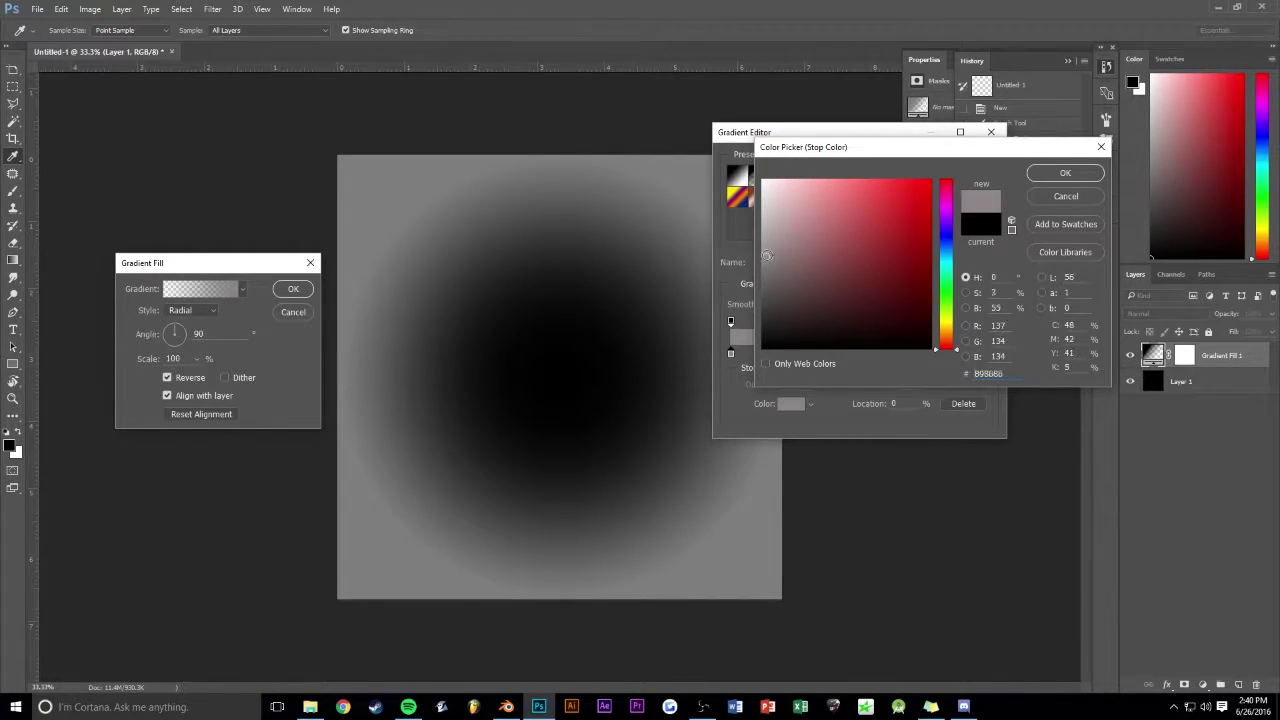
left_click_drag(950, 325, 941, 308)
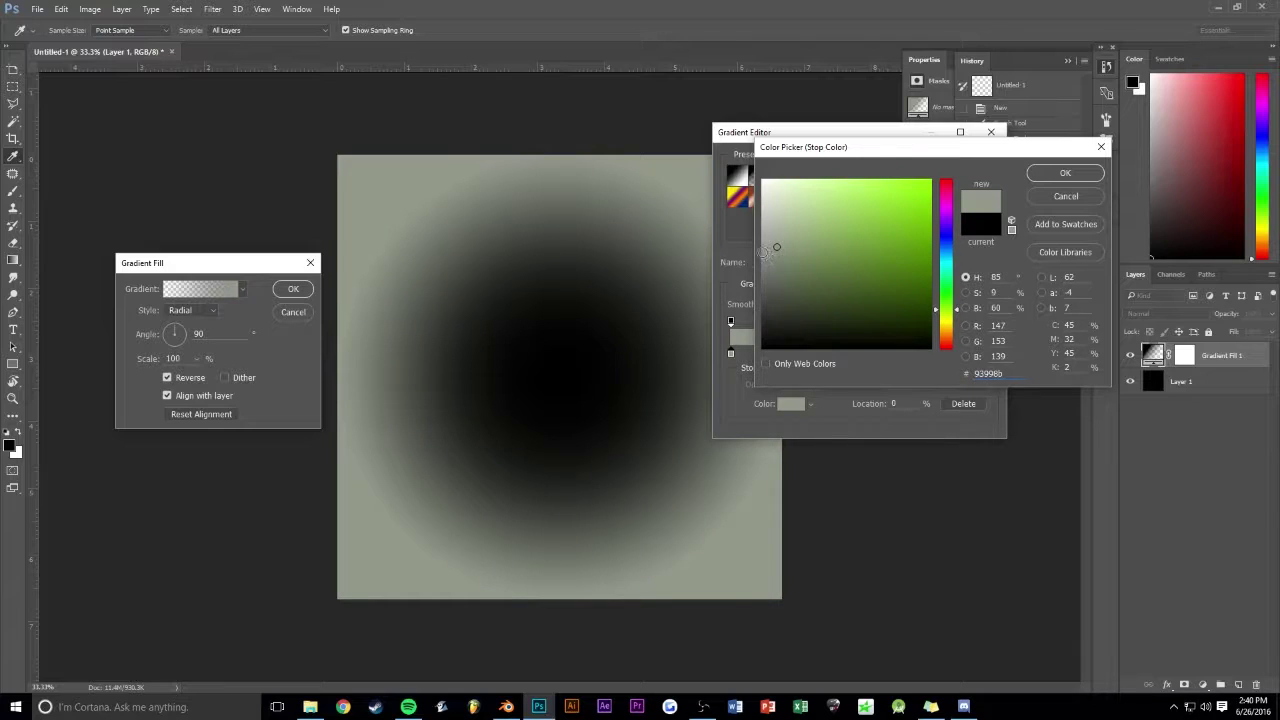
left_click_drag(764, 254, 771, 268)
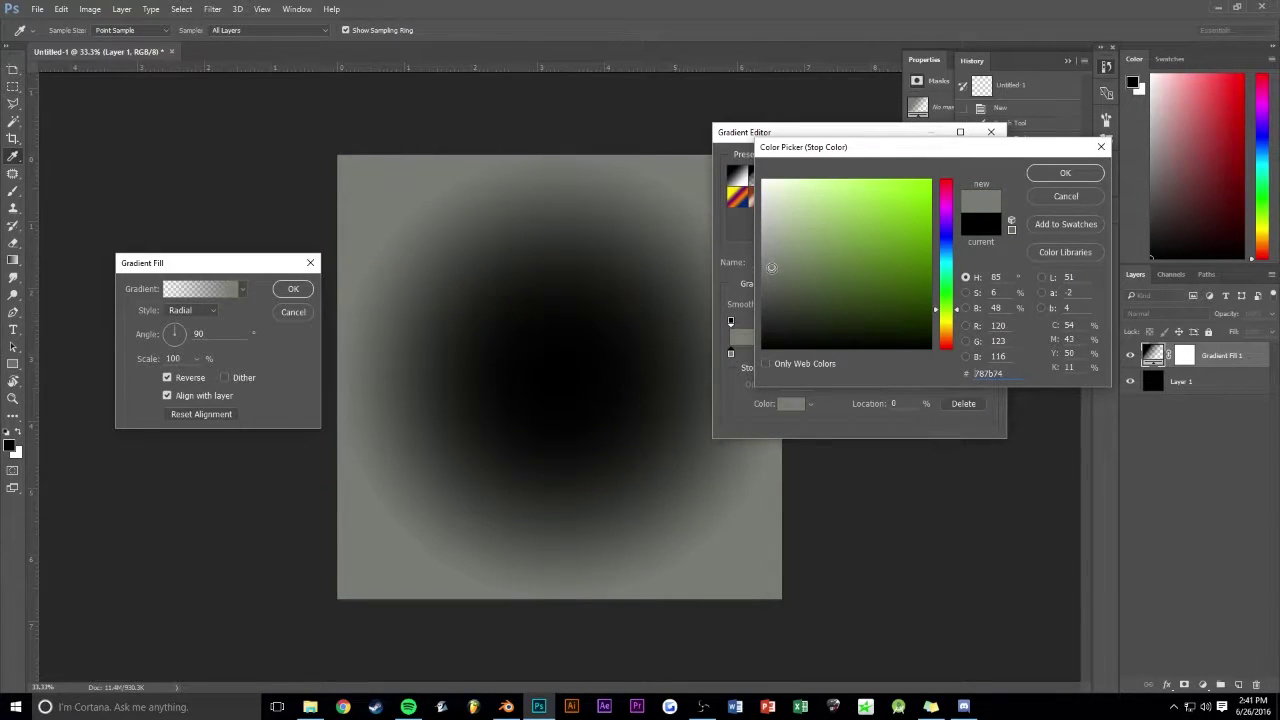
left_click(1066, 174)
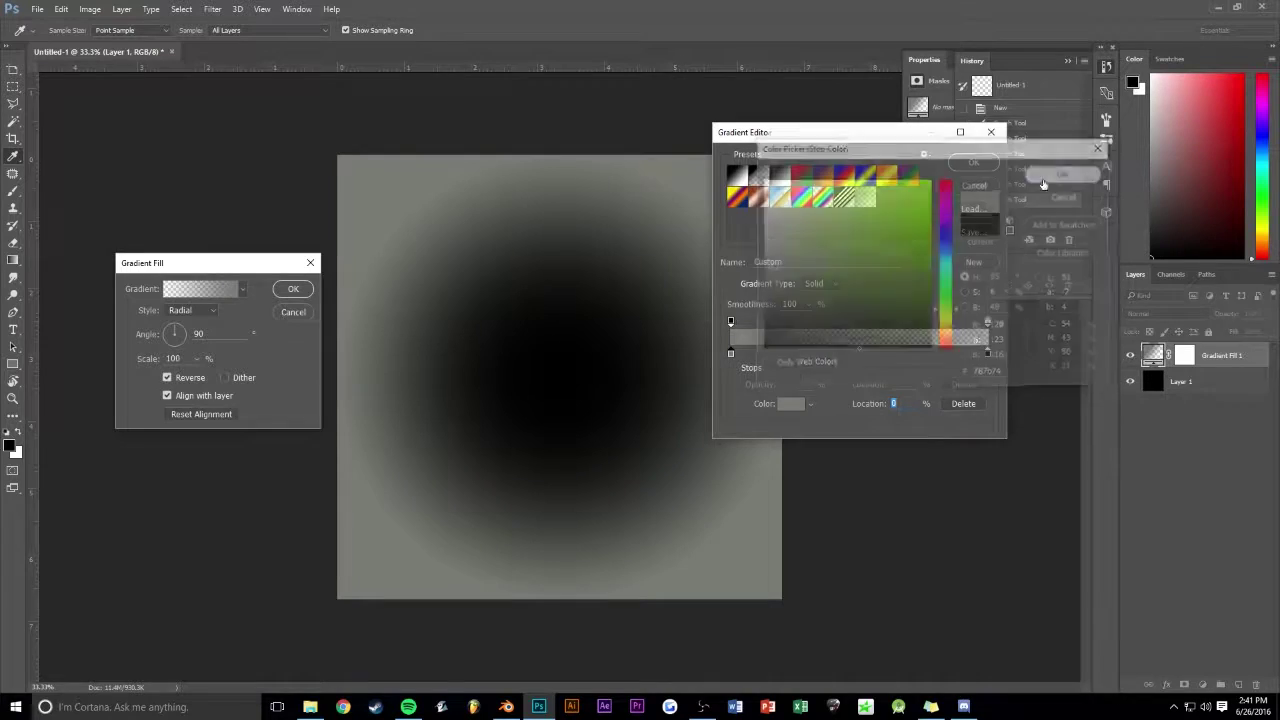
Step: Lighten the gradient's right colour stop from black to grey
left_click(989, 355)
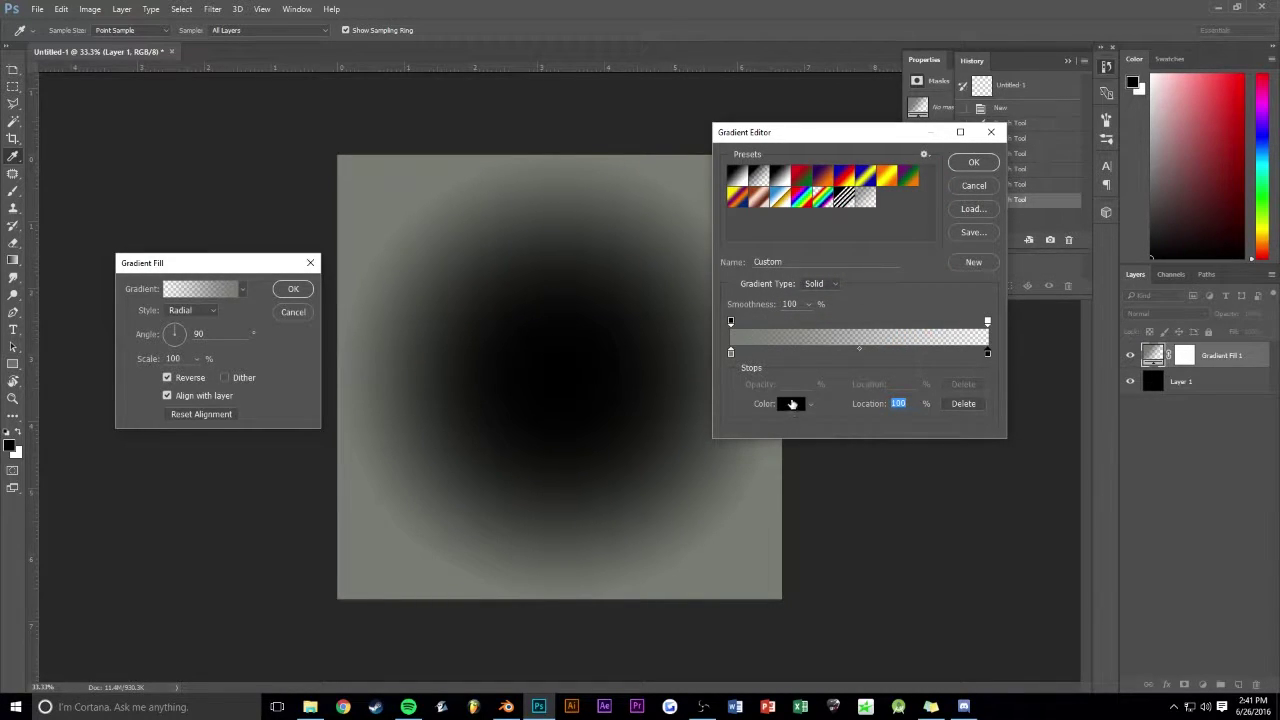
left_click(792, 403)
left_click_drag(762, 307, 768, 248)
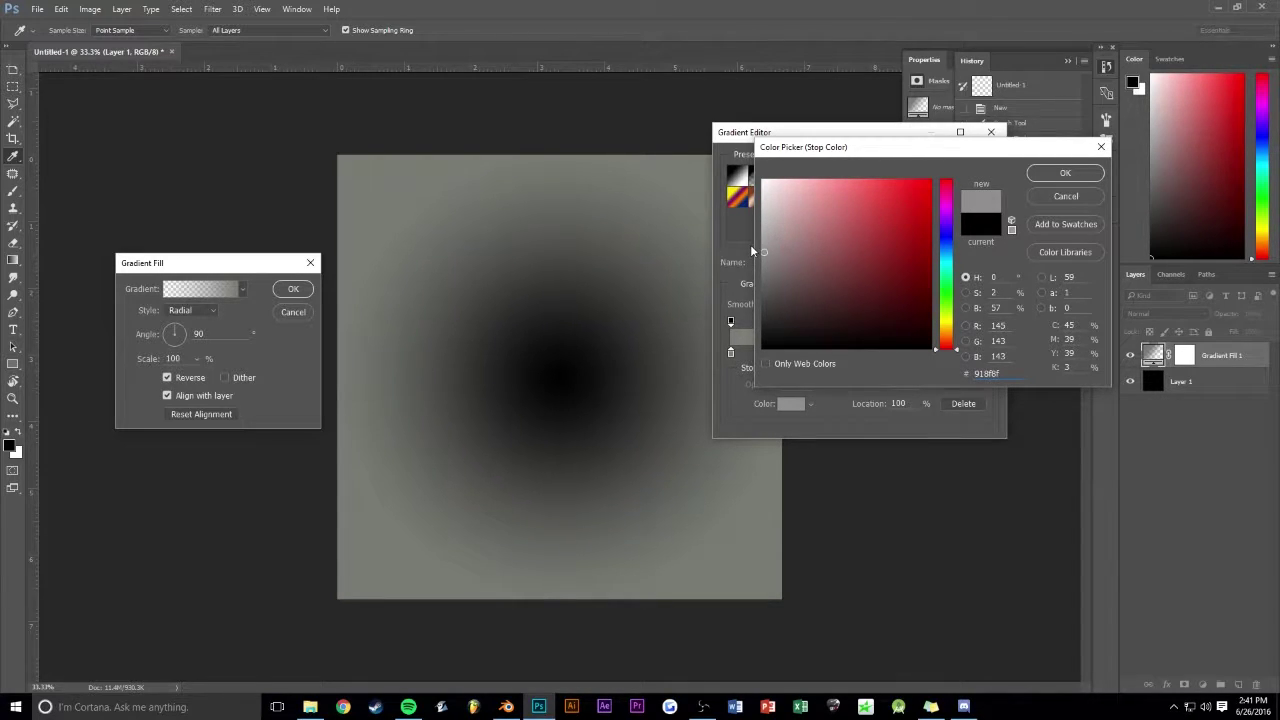
Step: Compare against Blender's Rendered viewport preview, then return to Photoshop
key("alt+Tab")
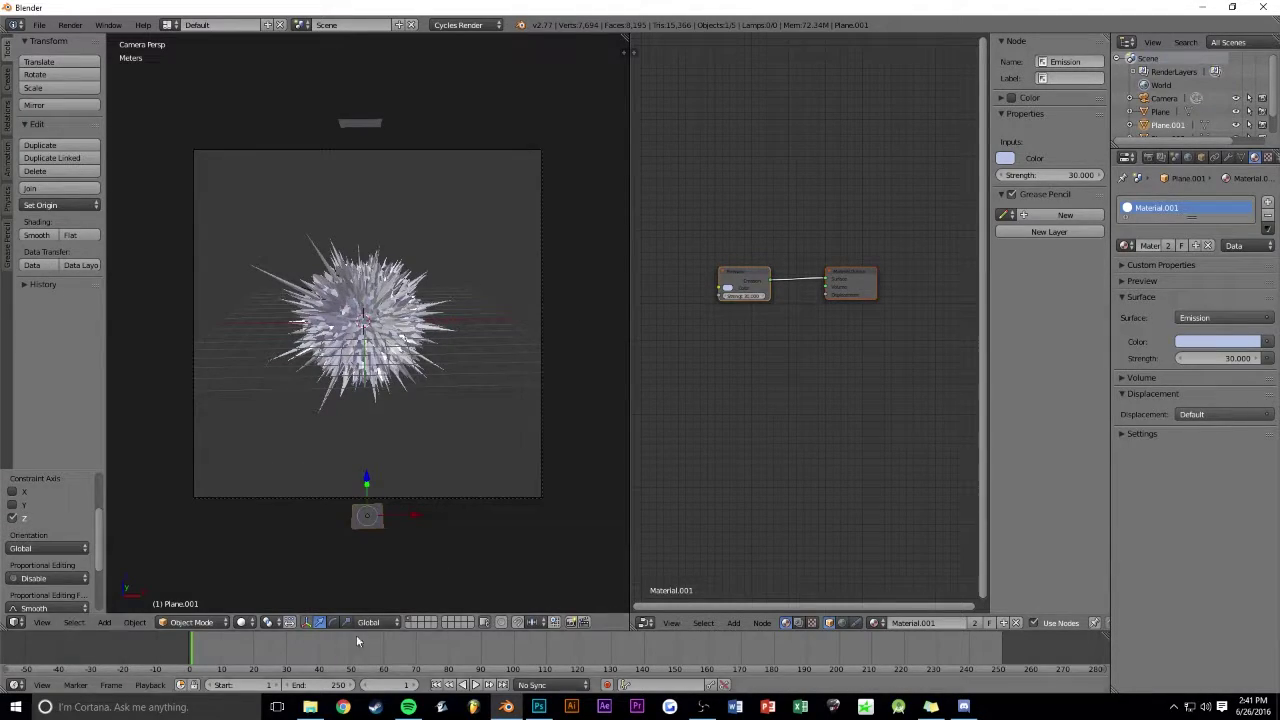
left_click(241, 622)
left_click(275, 530)
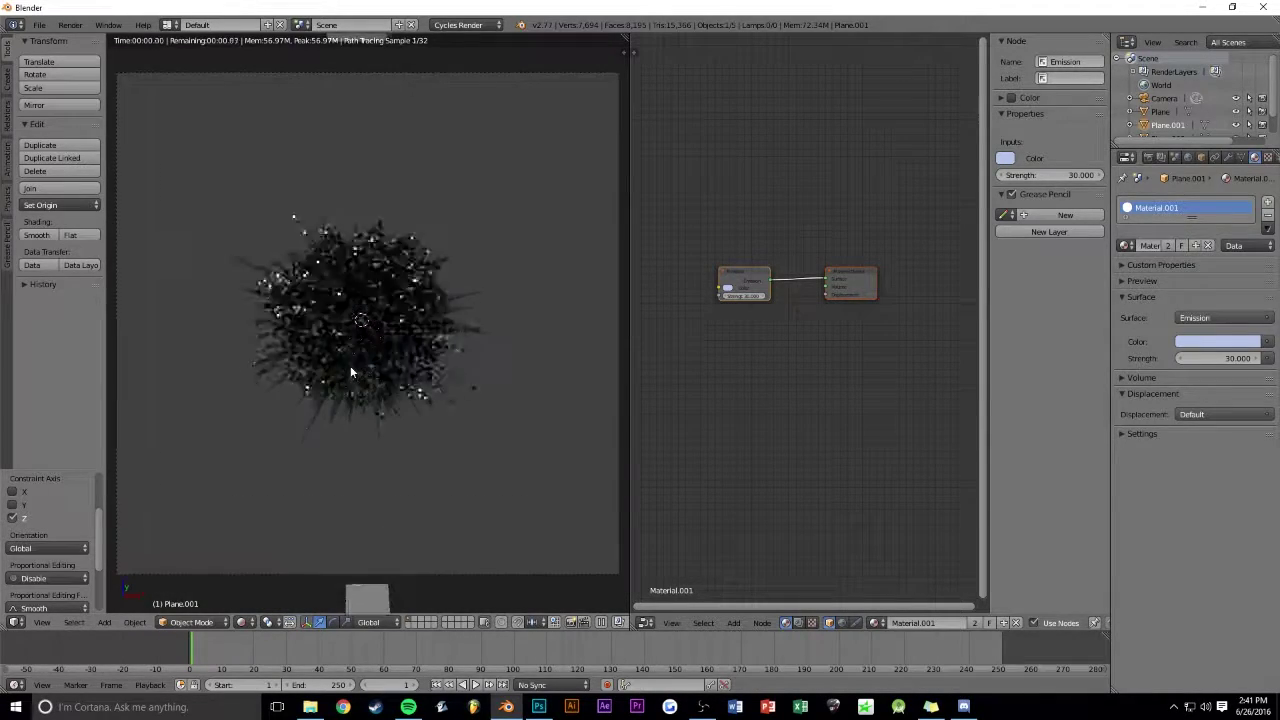
key("alt+Tab")
key("alt+Tab")
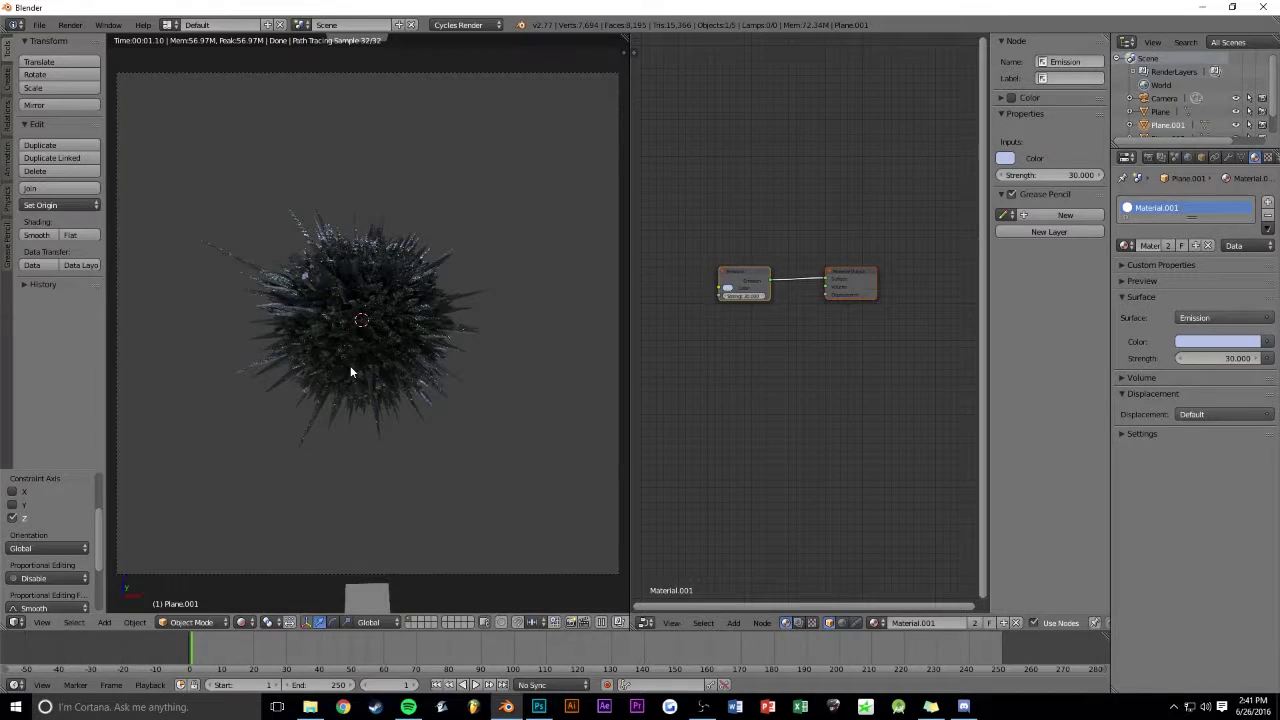
key("alt+Tab")
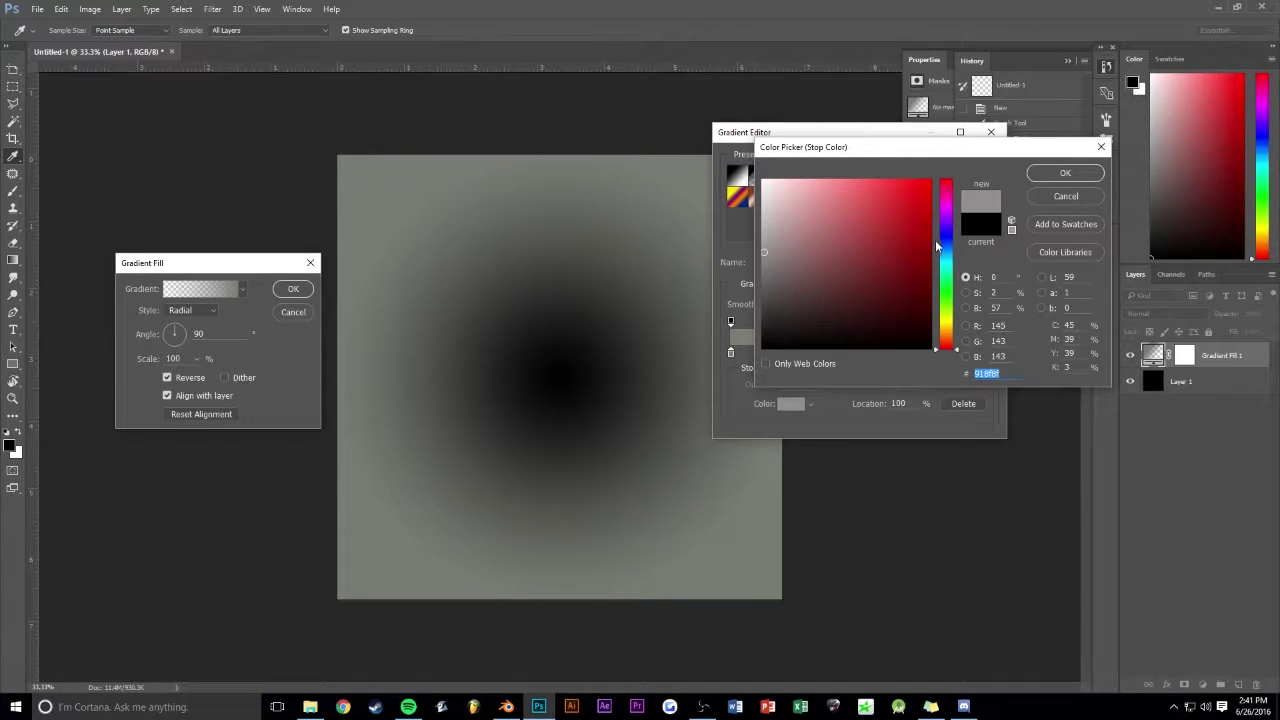
Step: Tint the gradient's outer stop a light blue-grey and accept the edited gradient
left_click_drag(937, 245, 937, 257)
left_click_drag(784, 254, 799, 224)
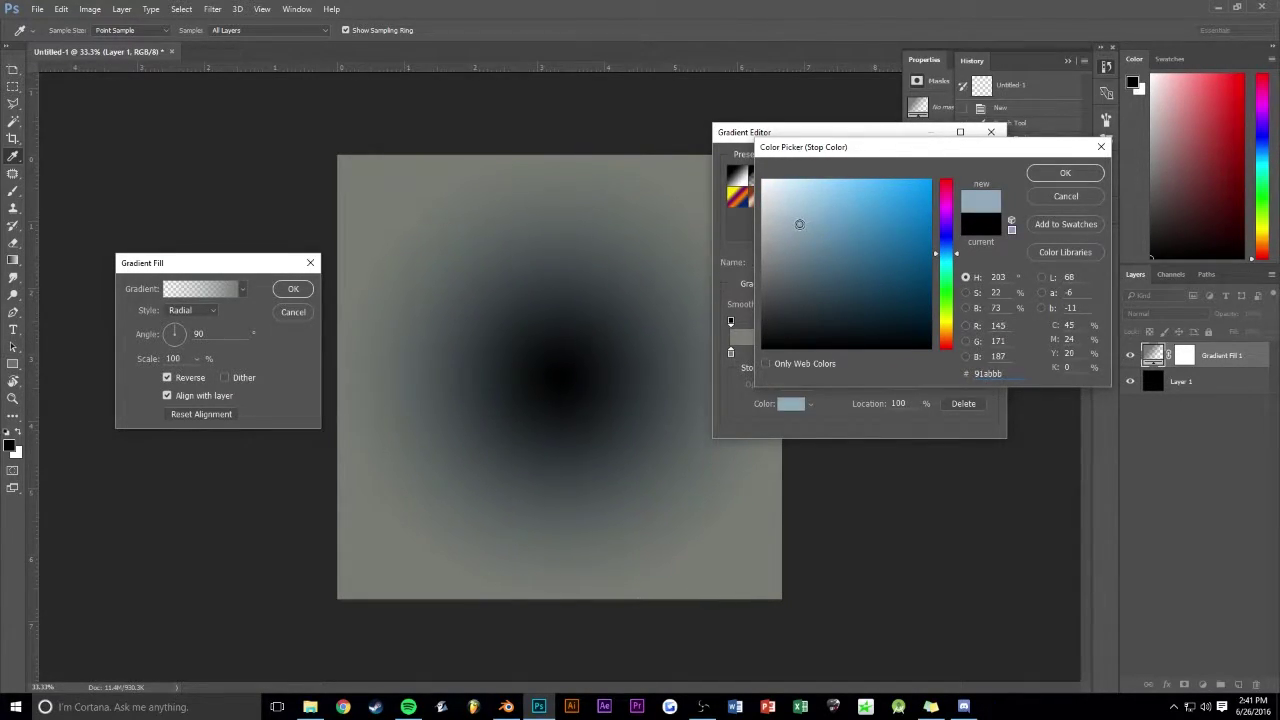
left_click(1064, 178)
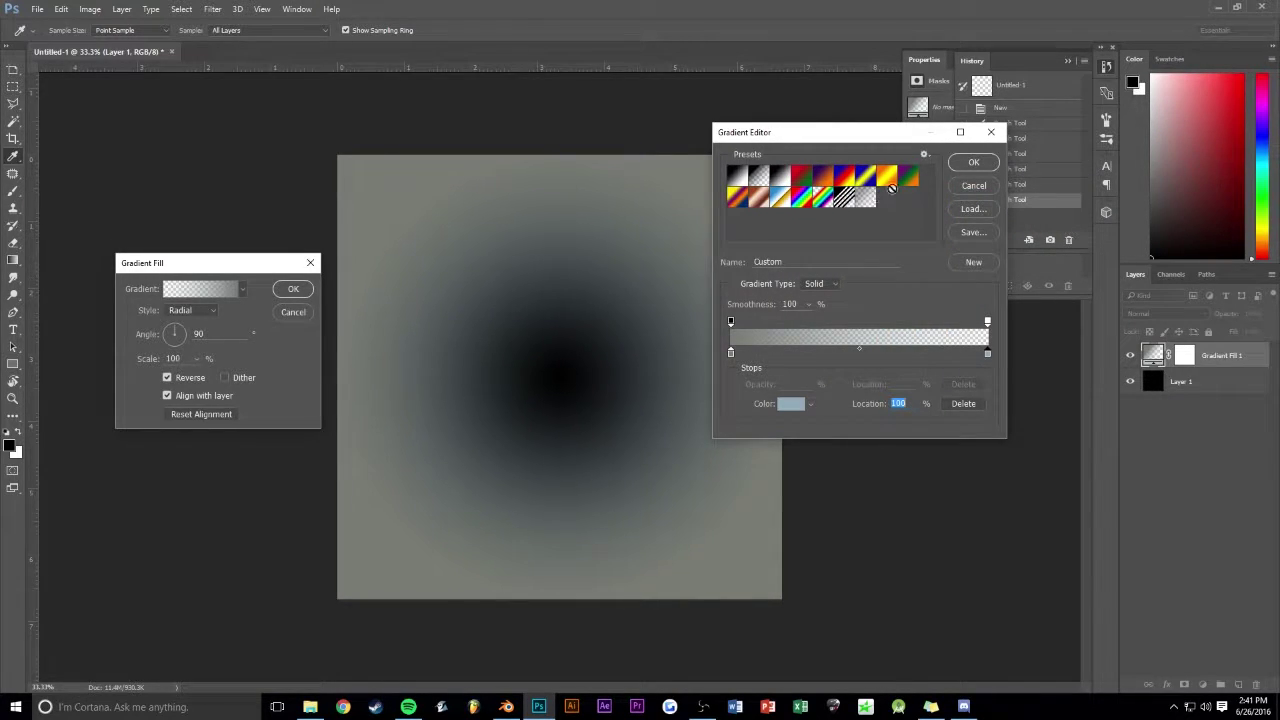
left_click(966, 163)
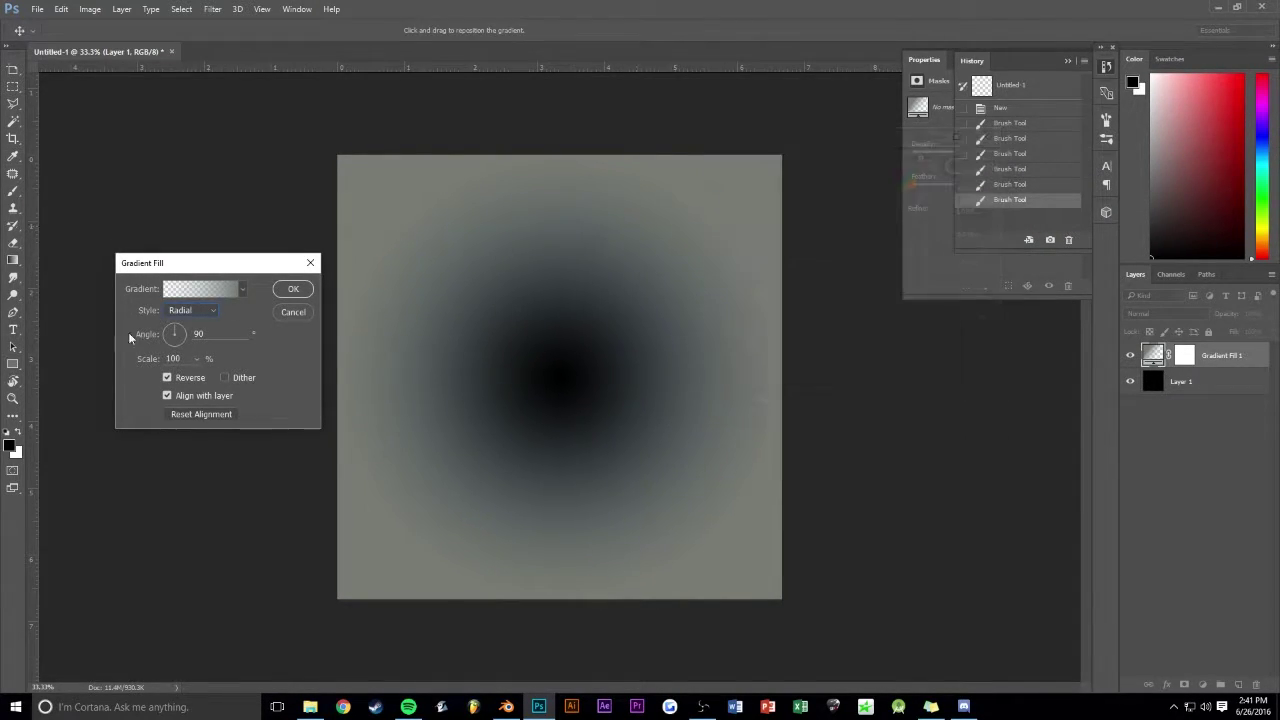
Step: Set the radial gradient's scale to 122% and commit the Gradient Fill layer
left_click(197, 359)
left_click_drag(204, 377, 198, 377)
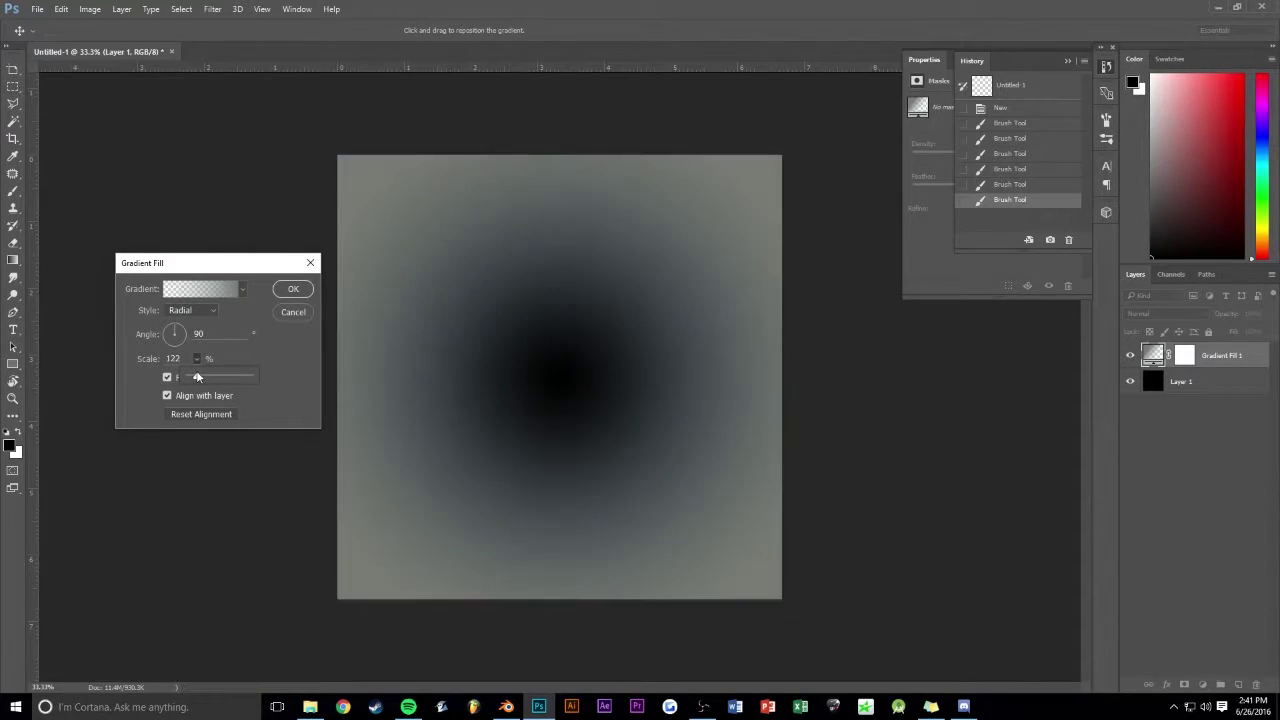
left_click(293, 289)
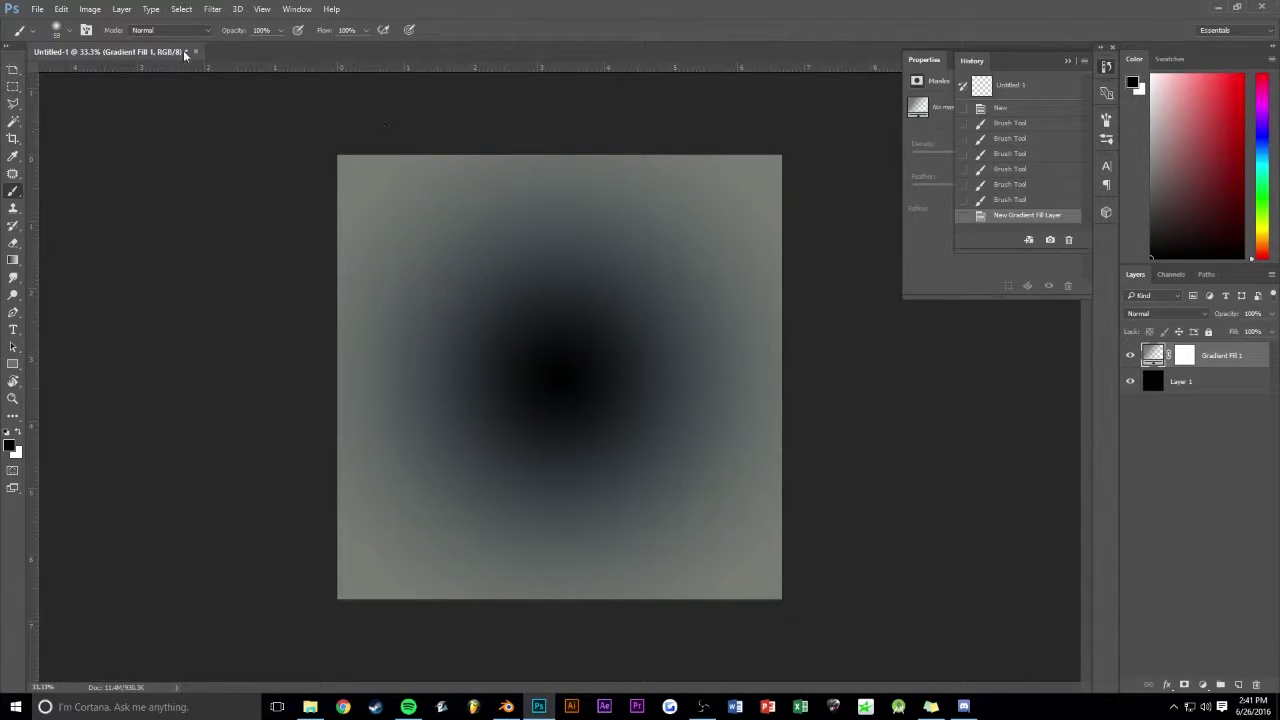
Step: Save the gradient image as a quality-12 progressive JPEG in the BLENDER TEXTURES folder
key("ctrl+shift+s")
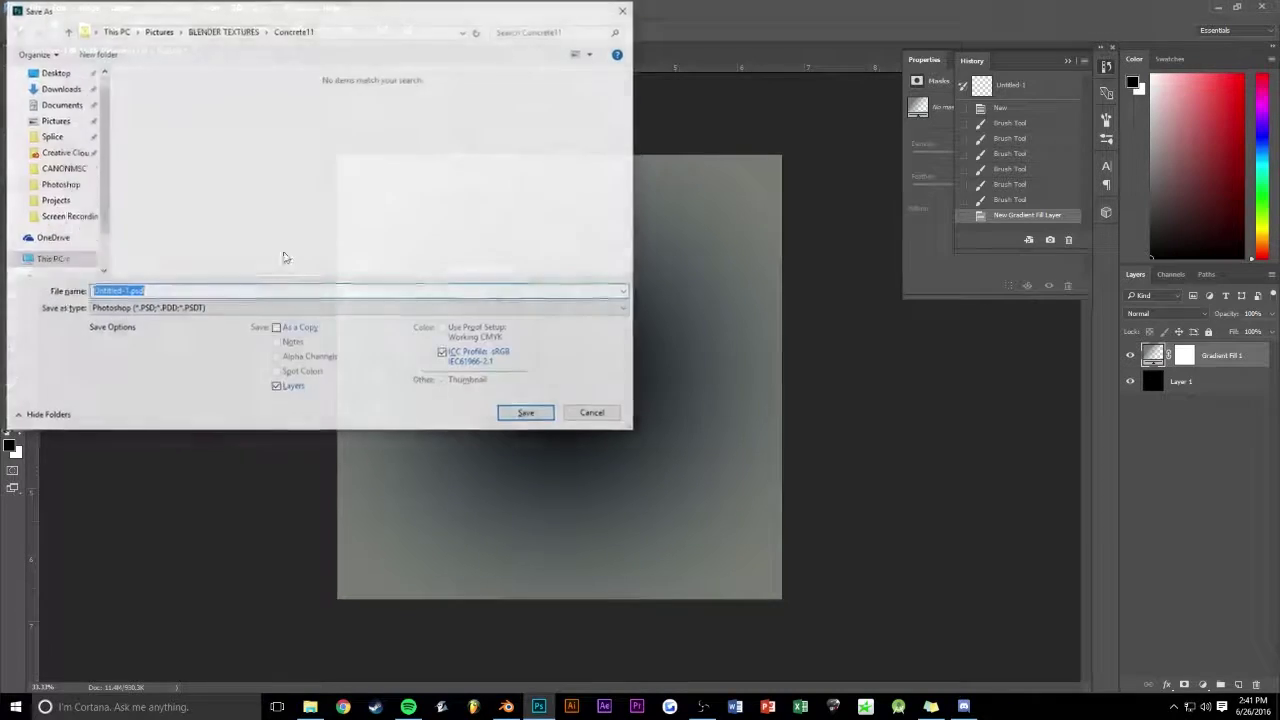
left_click(162, 307)
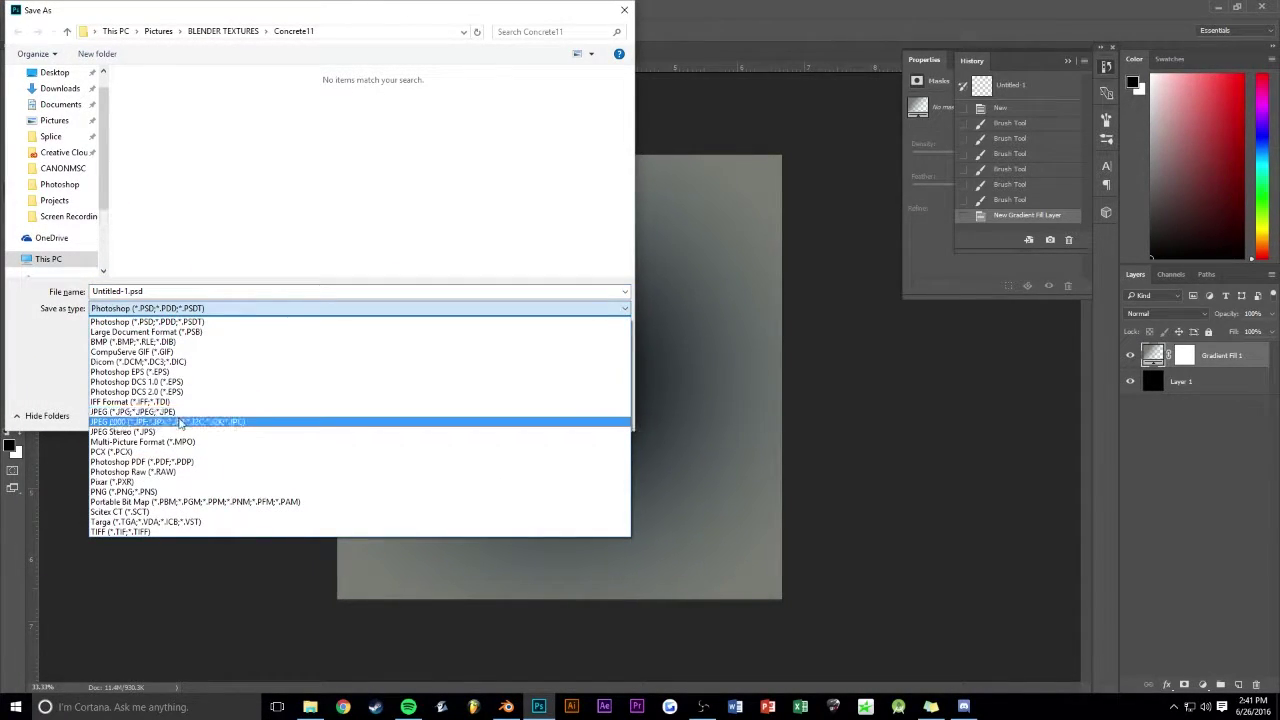
left_click(150, 411)
key("shift+Tab")
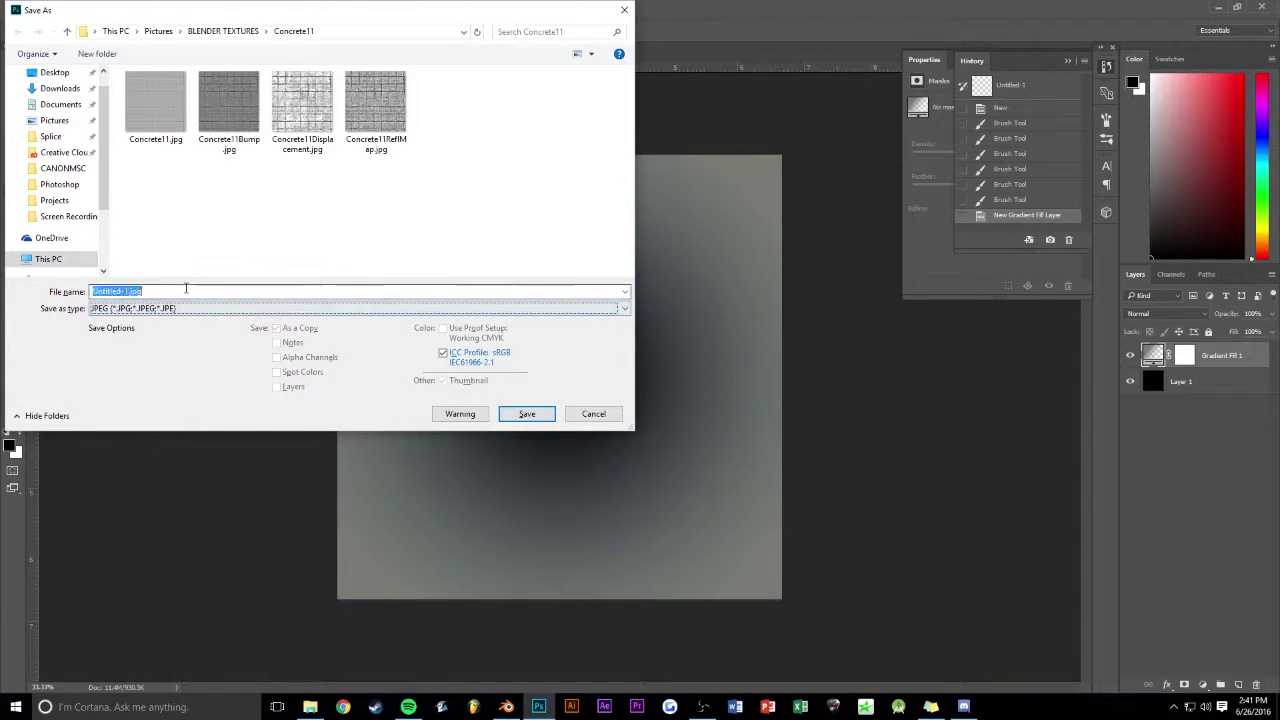
left_click(222, 31)
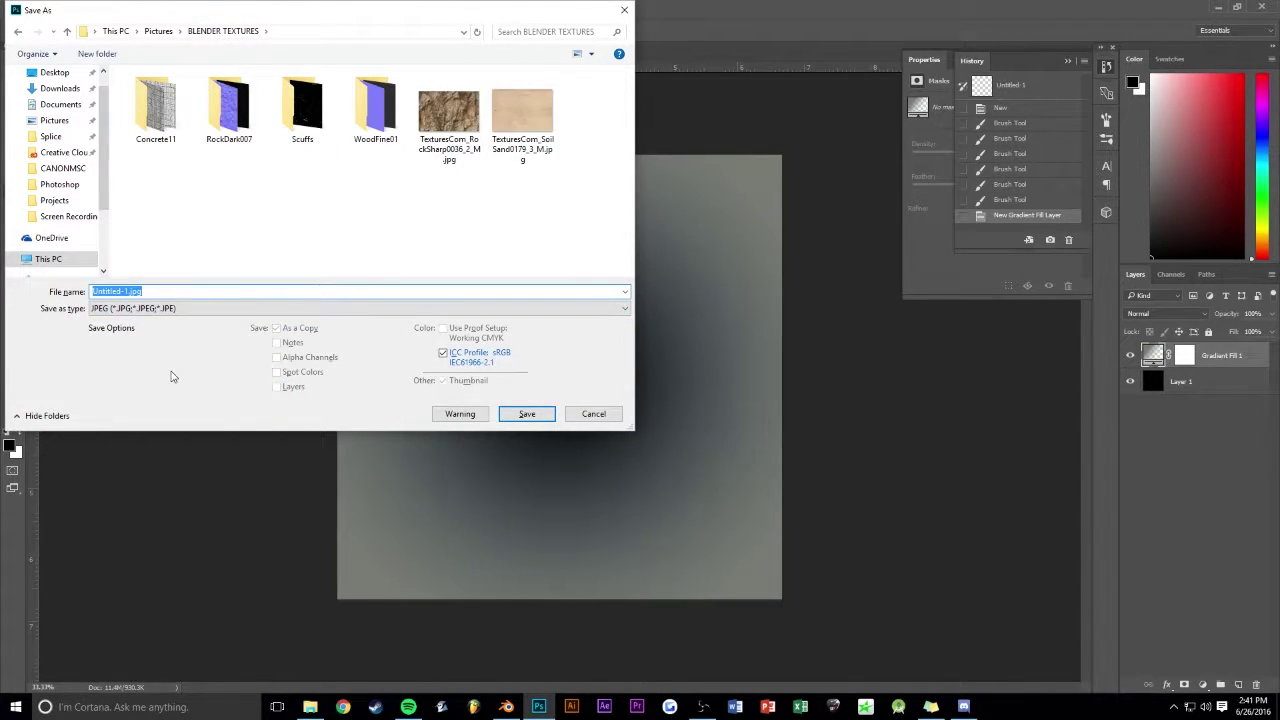
type("G")
type("y")
key("Return")
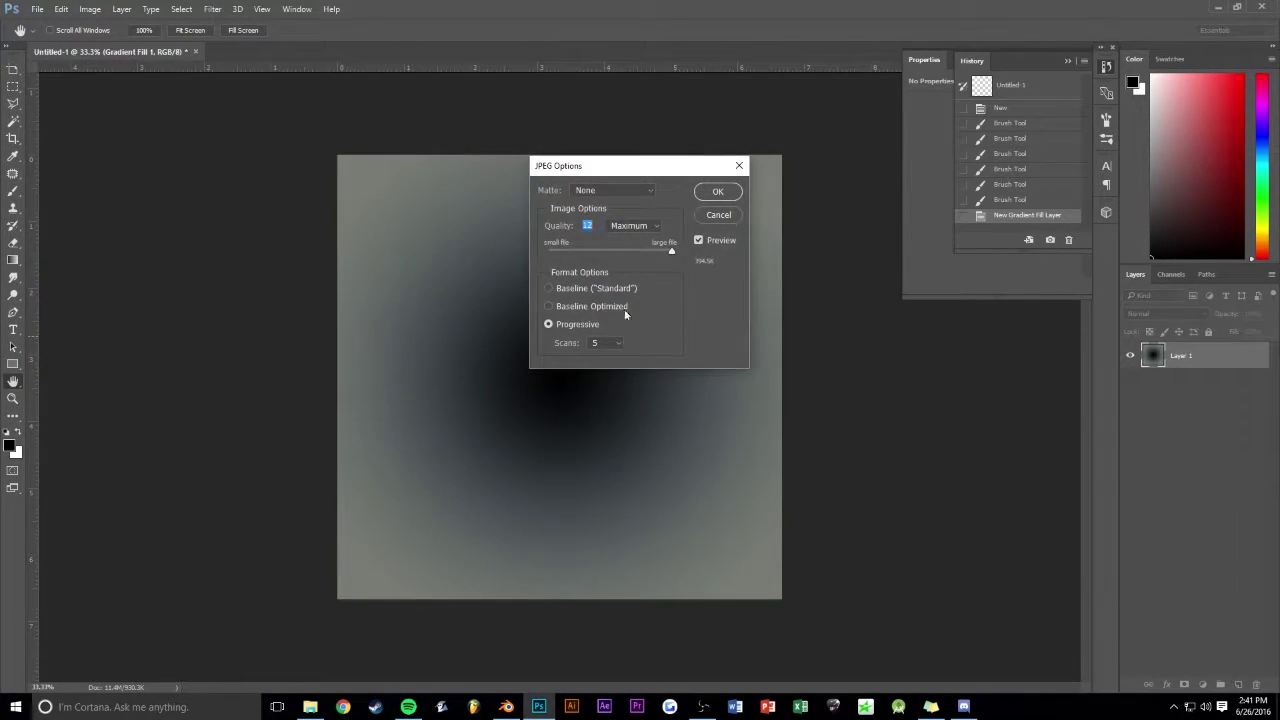
left_click(717, 193)
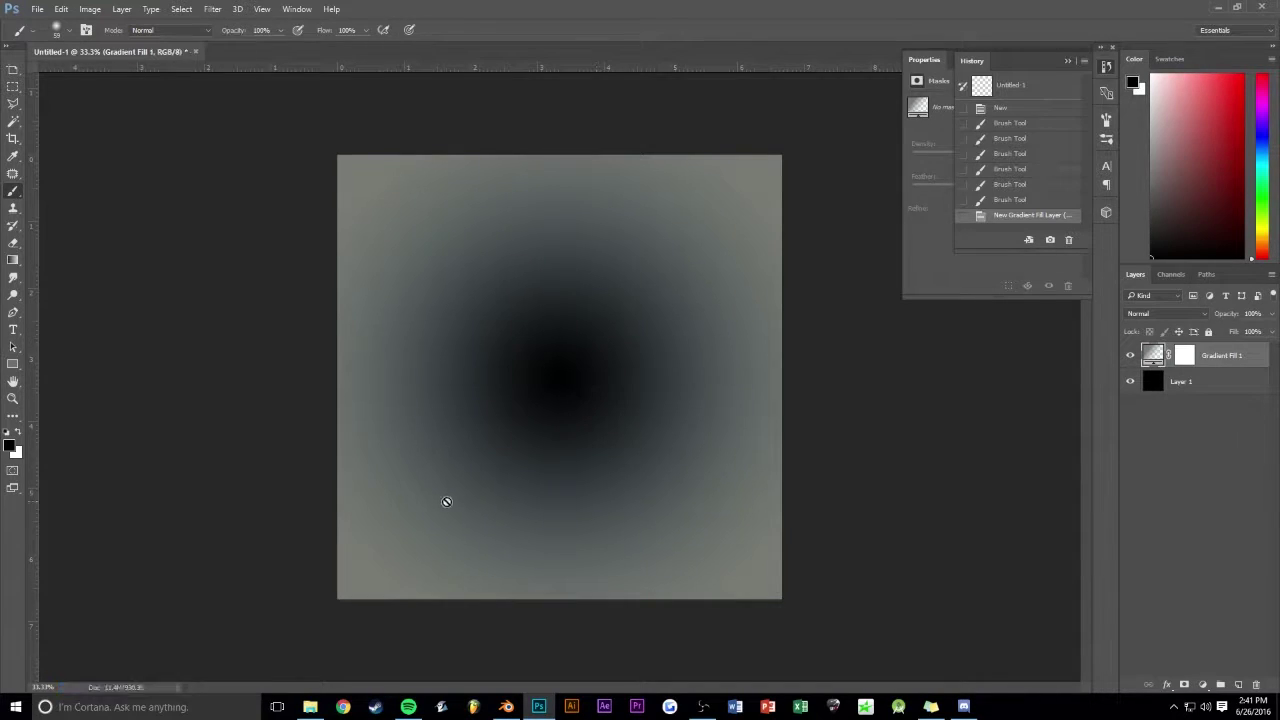
Step: Back in Blender, show the World shader nodes and enable Use Nodes for the world background
left_click(504, 704)
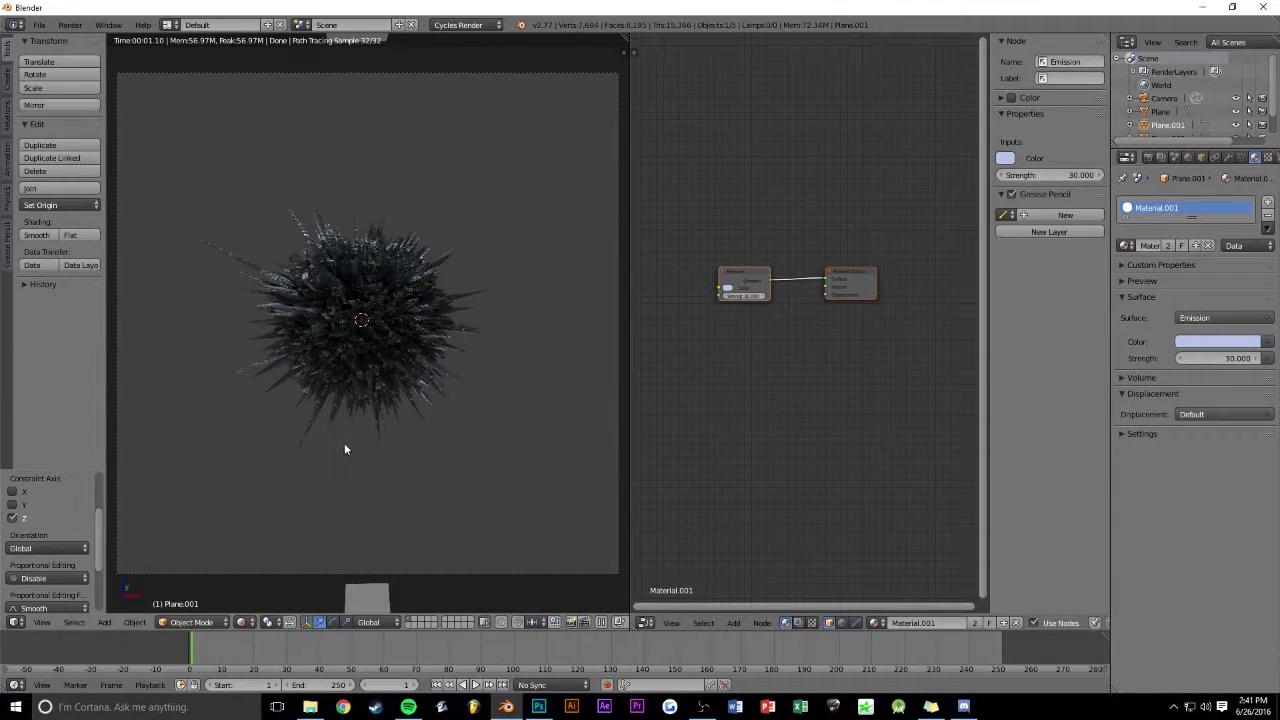
left_click(843, 623)
key("shift+a")
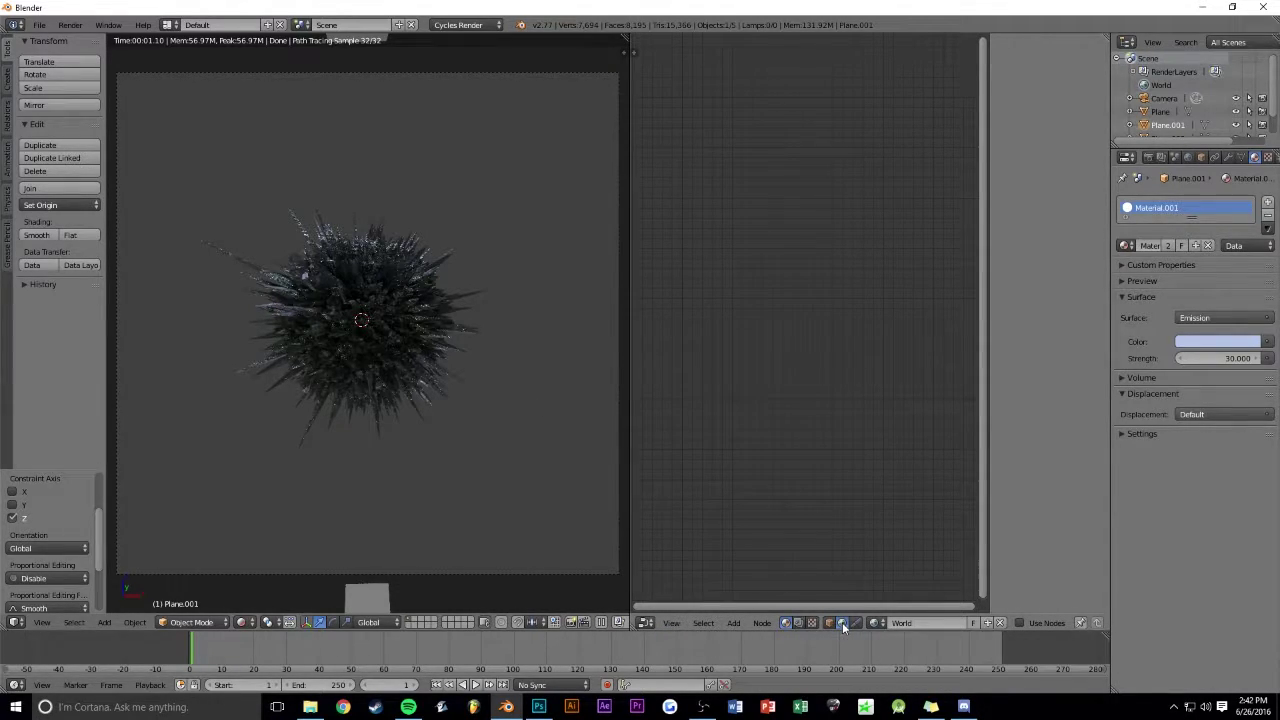
left_click(1189, 158)
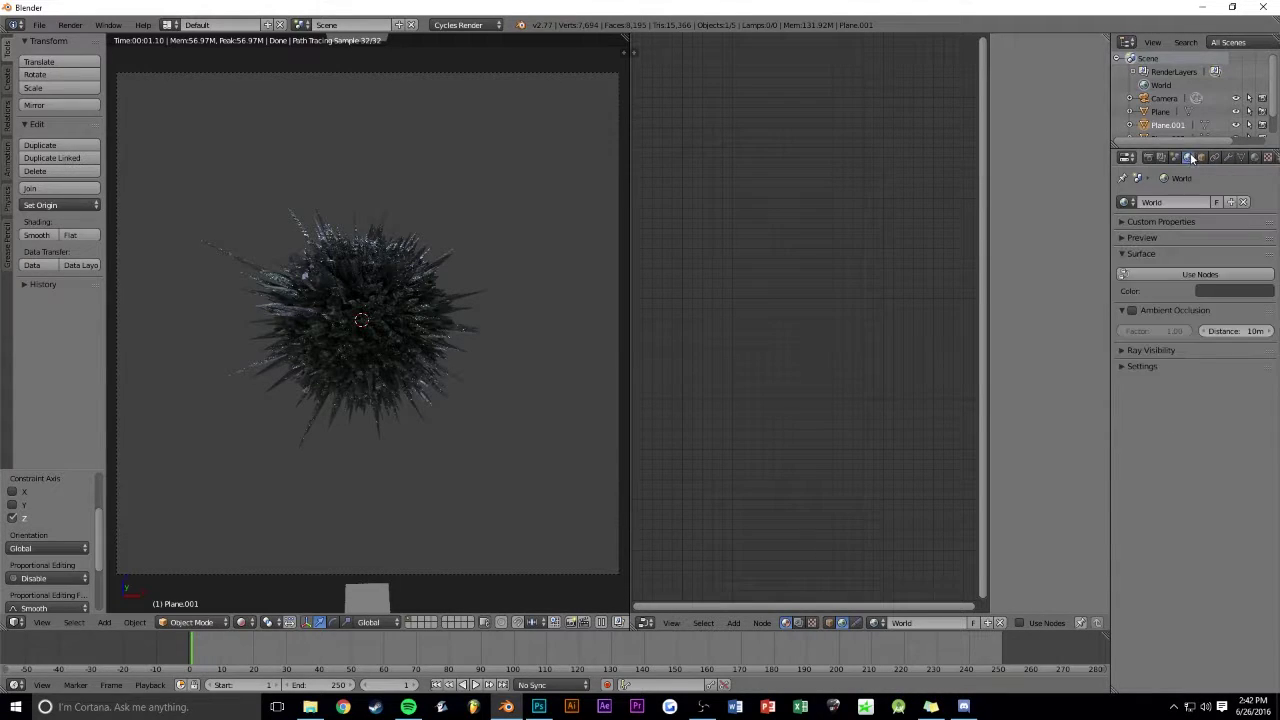
left_click(1200, 274)
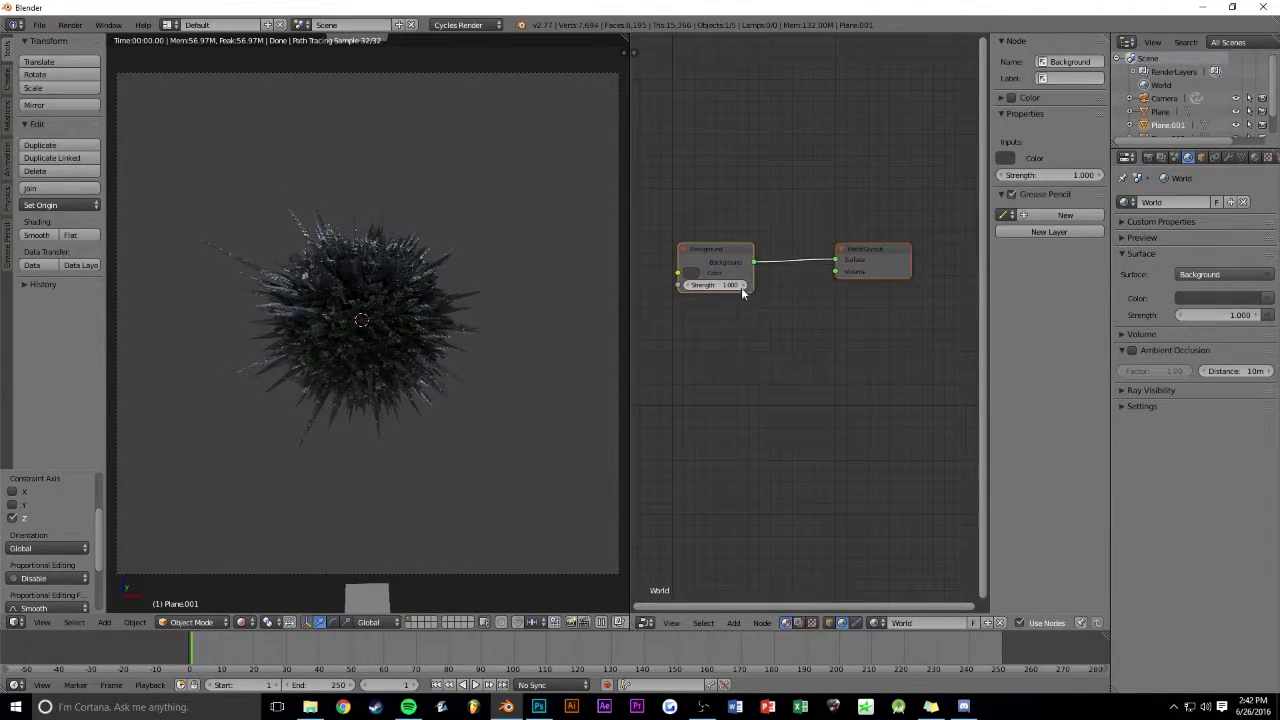
scroll(741, 287, "up", 2, "ctrl")
scroll(791, 309, "up", 3, "ctrl")
scroll(791, 309, "up", 1, "ctrl")
key("shift+a")
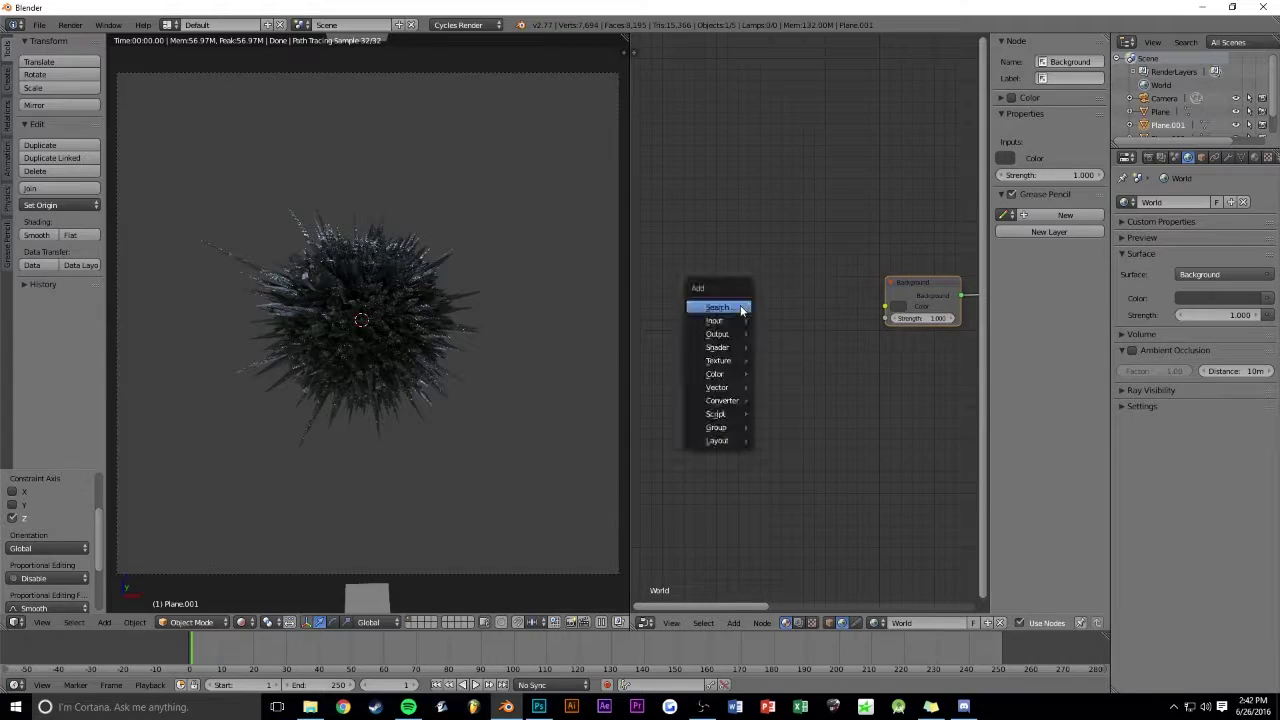
mouse_move(718, 360)
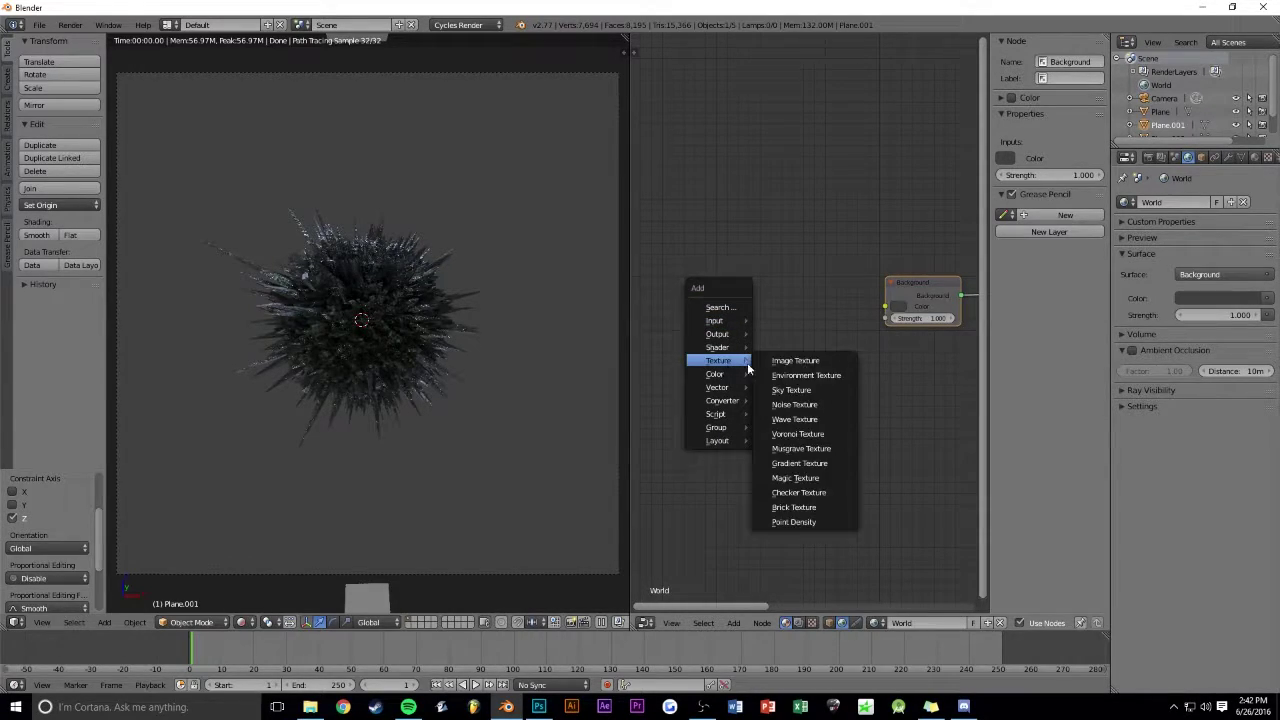
Step: Add a world Image Texture node loaded with GradientSky.jpg, feeding the Background colour
left_click(790, 360)
left_click(748, 256)
left_click_drag(809, 268, 885, 305)
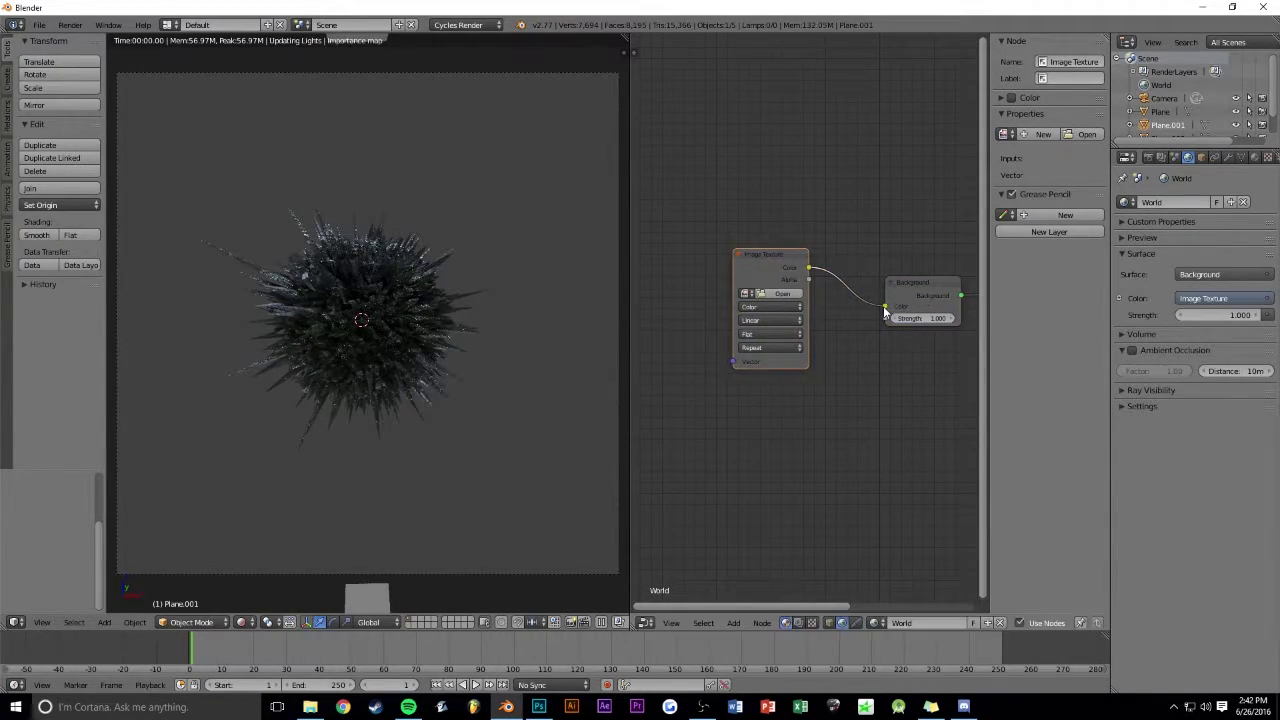
left_click(782, 293)
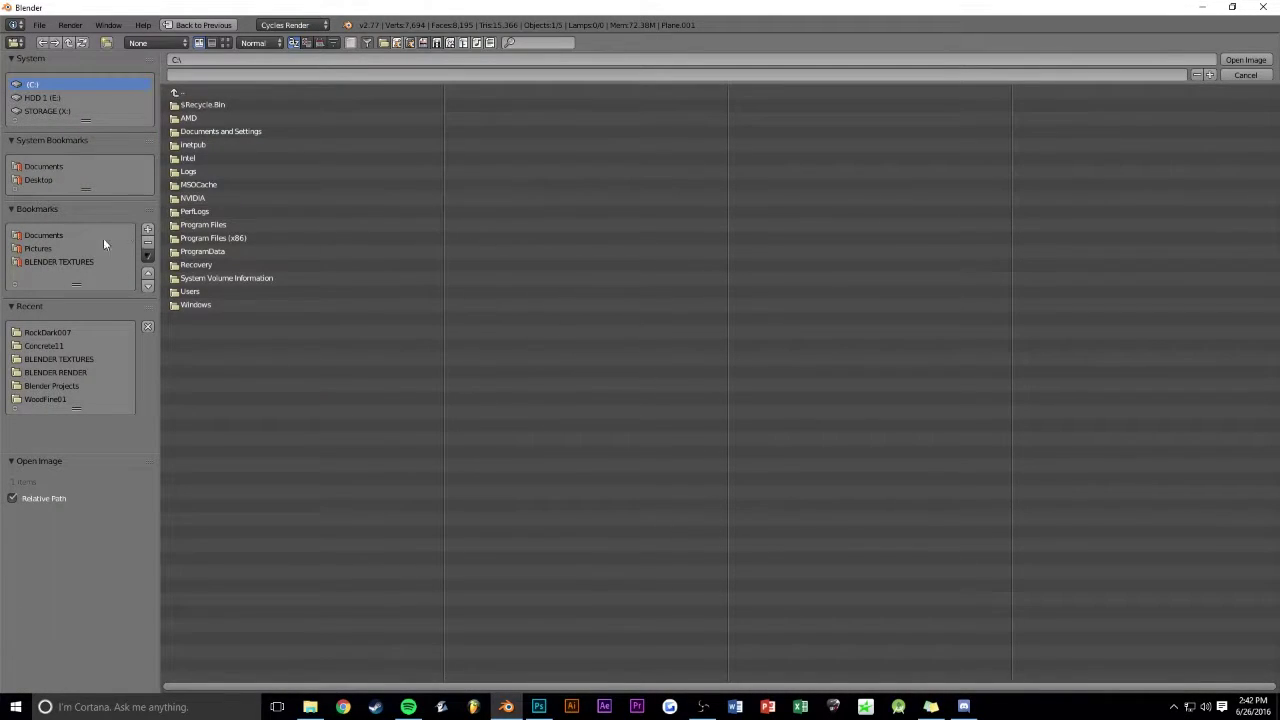
left_click(62, 261)
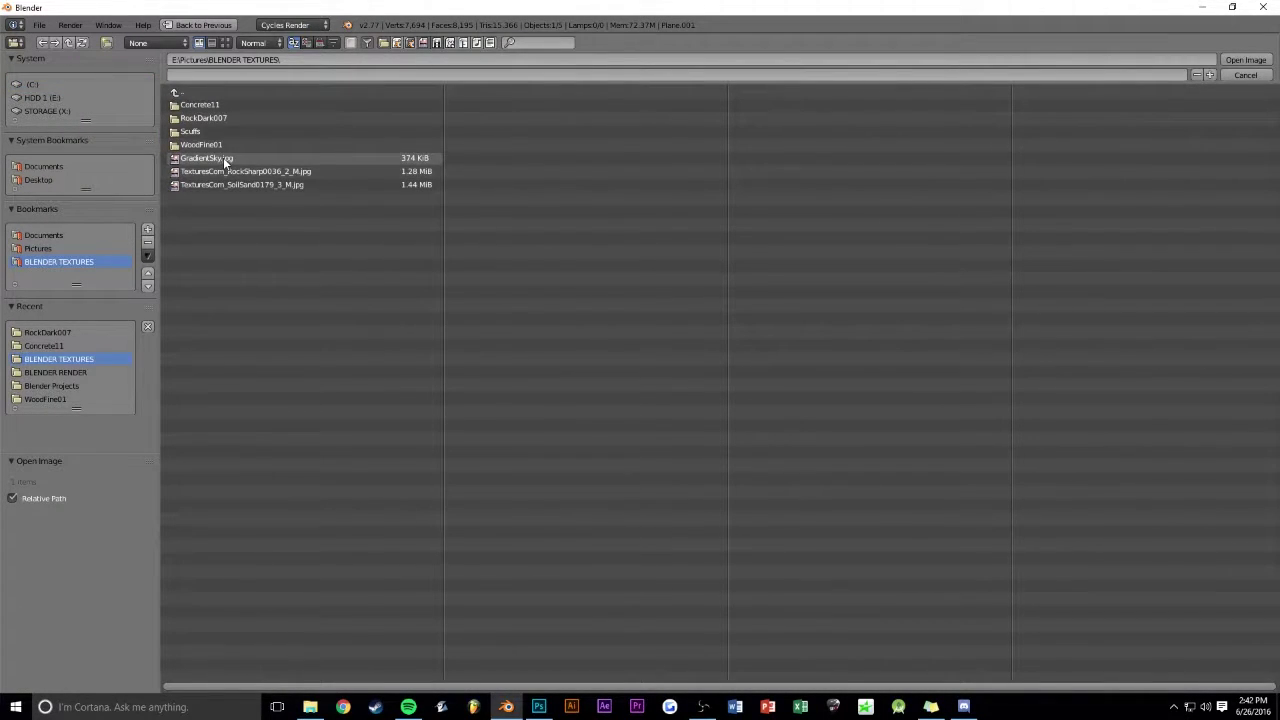
double_click(210, 158)
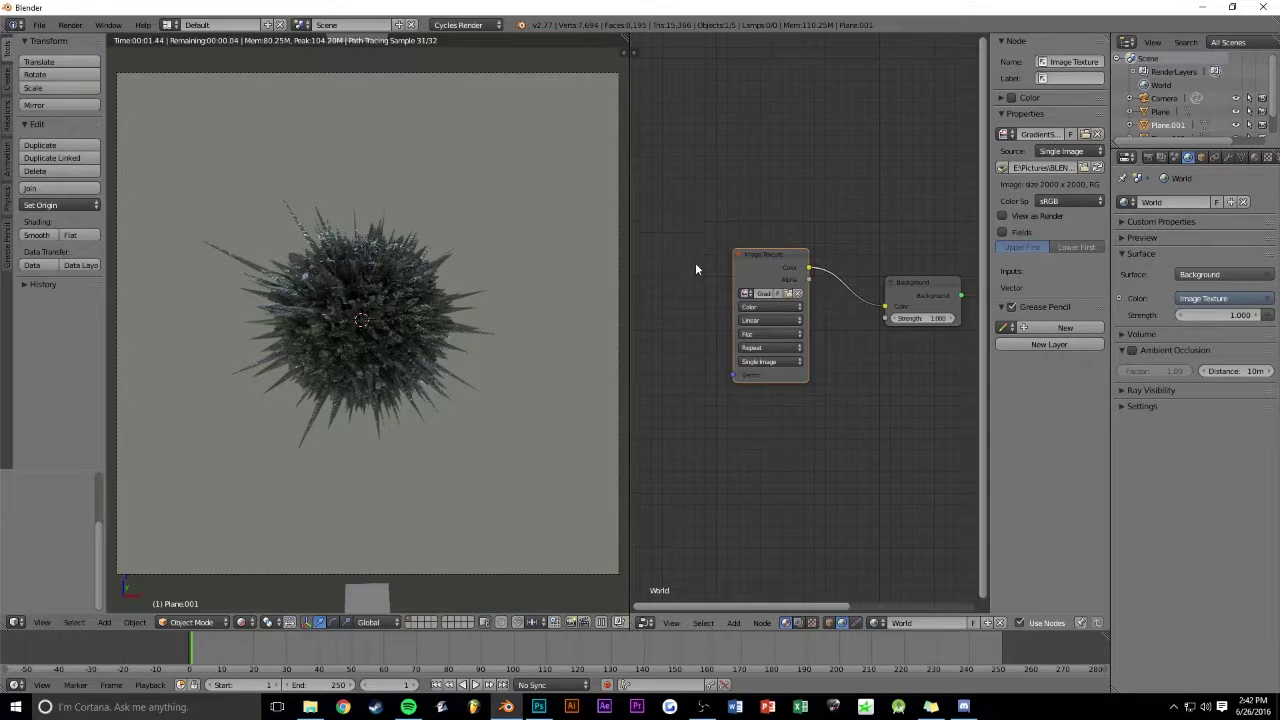
Step: Zoom and orbit around the scene, then return to the camera view to check the backdrop
scroll(694, 266, "down", 1)
scroll(492, 295, "down", 3)
scroll(492, 290, "down", 2)
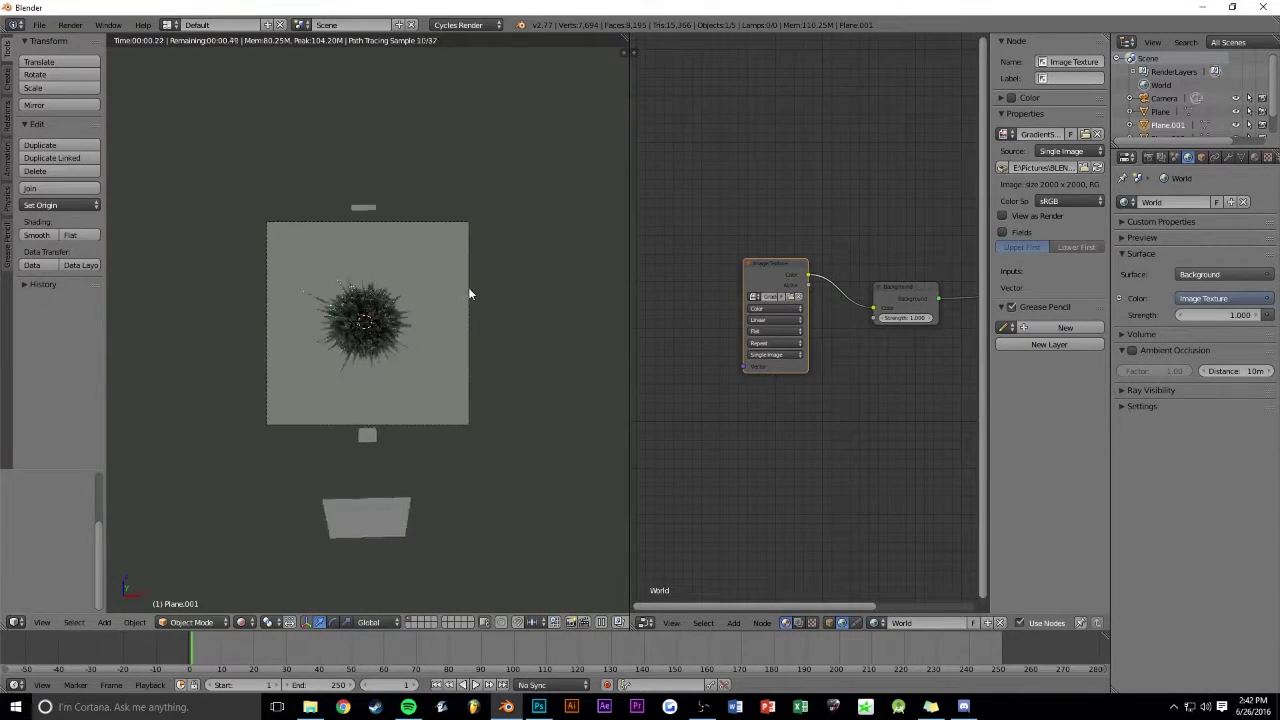
scroll(466, 288, "down", 3)
scroll(455, 289, "up", 1)
scroll(446, 292, "up", 1)
mouse_move(446, 290)
middle_mouse_down()
mouse_move(509, 258)
mouse_move(491, 270)
middle_mouse_up()
scroll(505, 268, "down", 3)
mouse_move(486, 214)
middle_mouse_down()
mouse_move(326, 343)
mouse_move(330, 270)
mouse_move(240, 245)
middle_mouse_up()
key("KP_0")
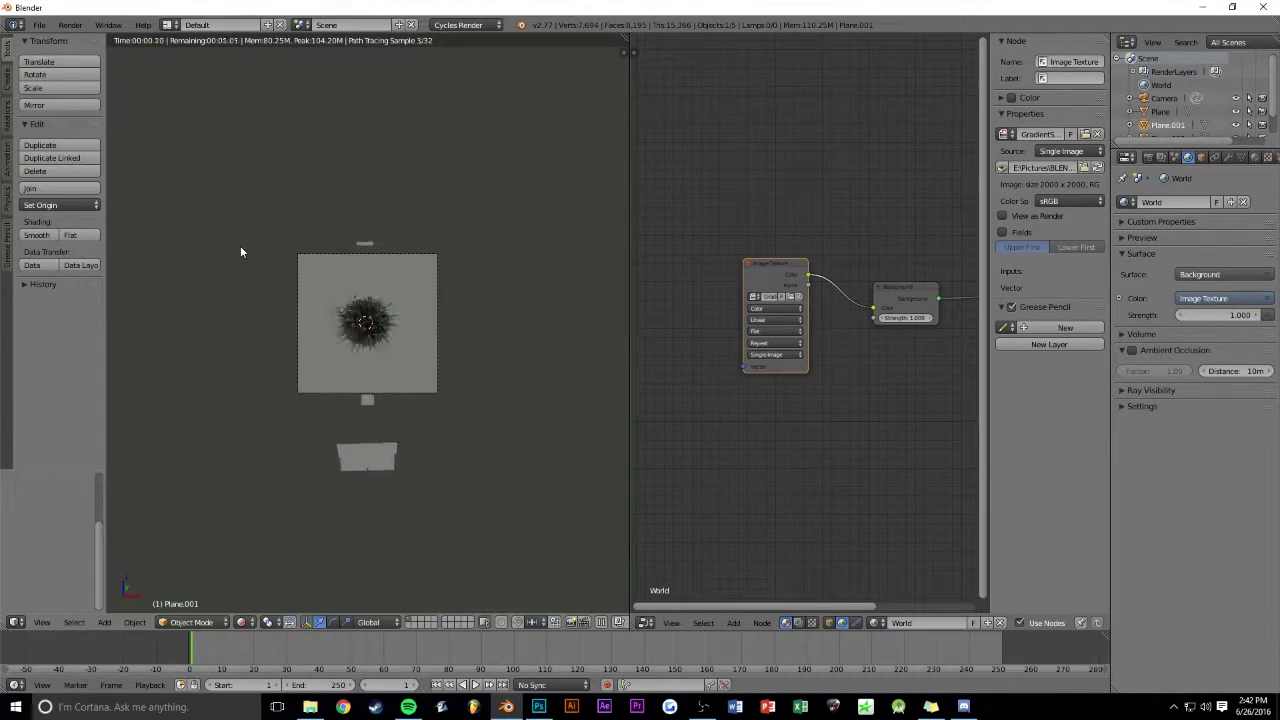
scroll(256, 264, "up", 4)
scroll(262, 263, "up", 1)
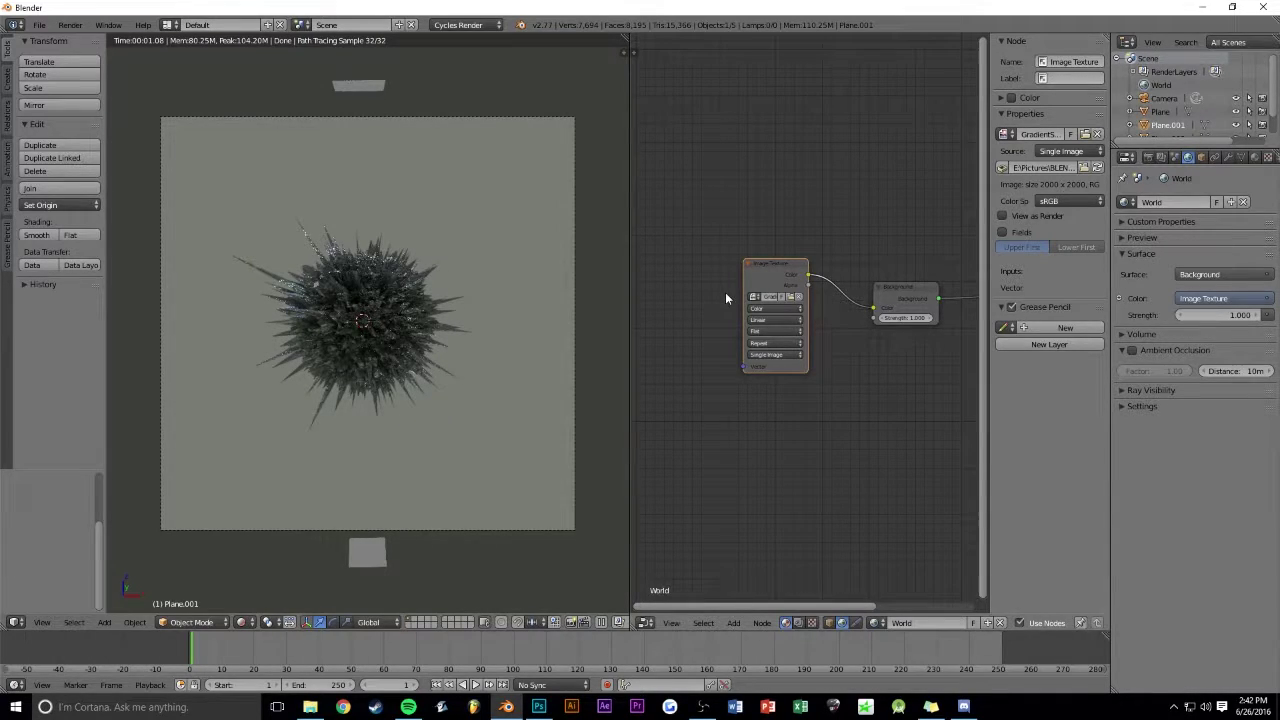
Step: Set the world image texture's interpolation to Smart
scroll(725, 318, "up", 1)
scroll(712, 314, "up", 1)
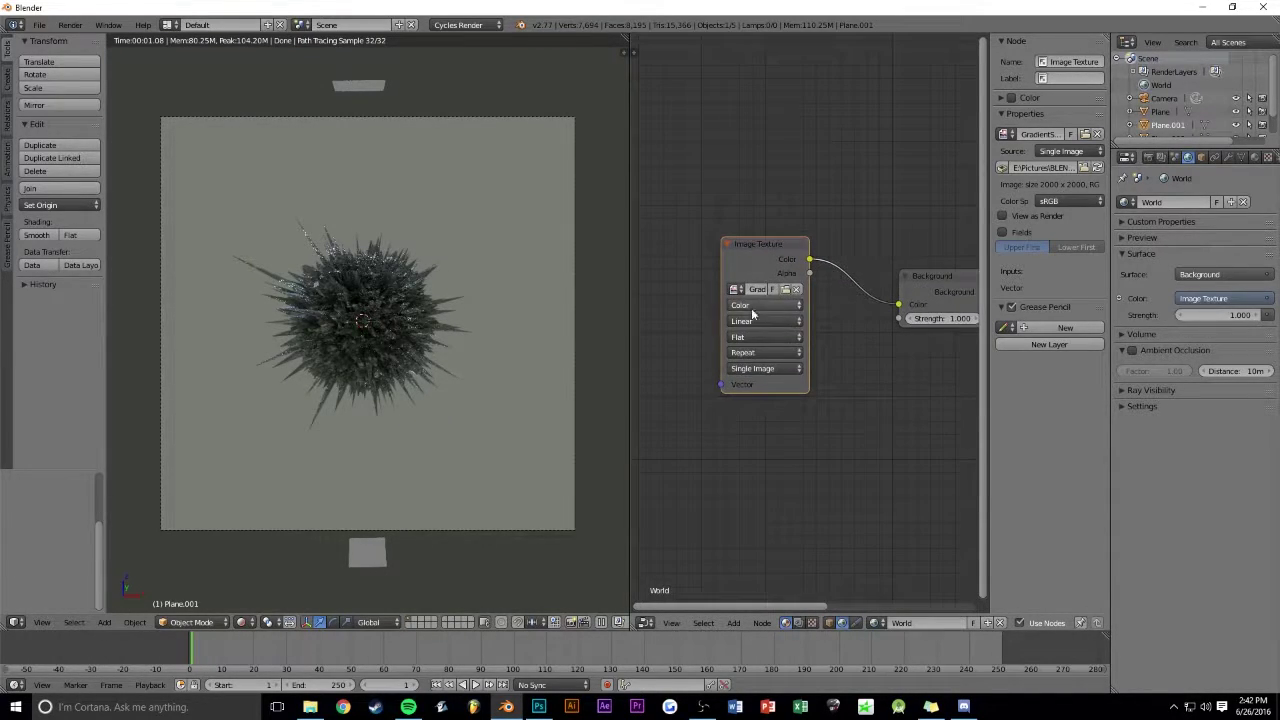
left_click(762, 321)
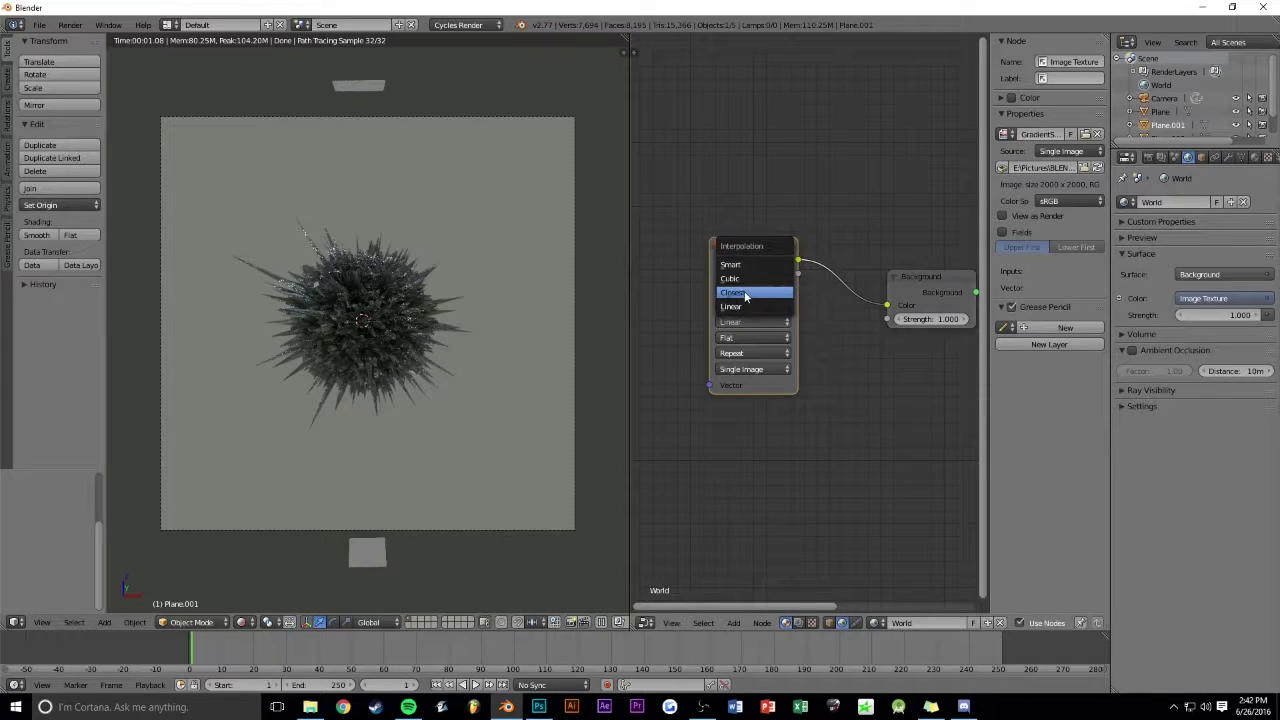
left_click(745, 279)
left_click(750, 322)
left_click(750, 264)
Step: Add Mapping and Texture Coordinate nodes to the left of the image texture
middle_click_drag(678, 291, 808, 294)
key("shift+a")
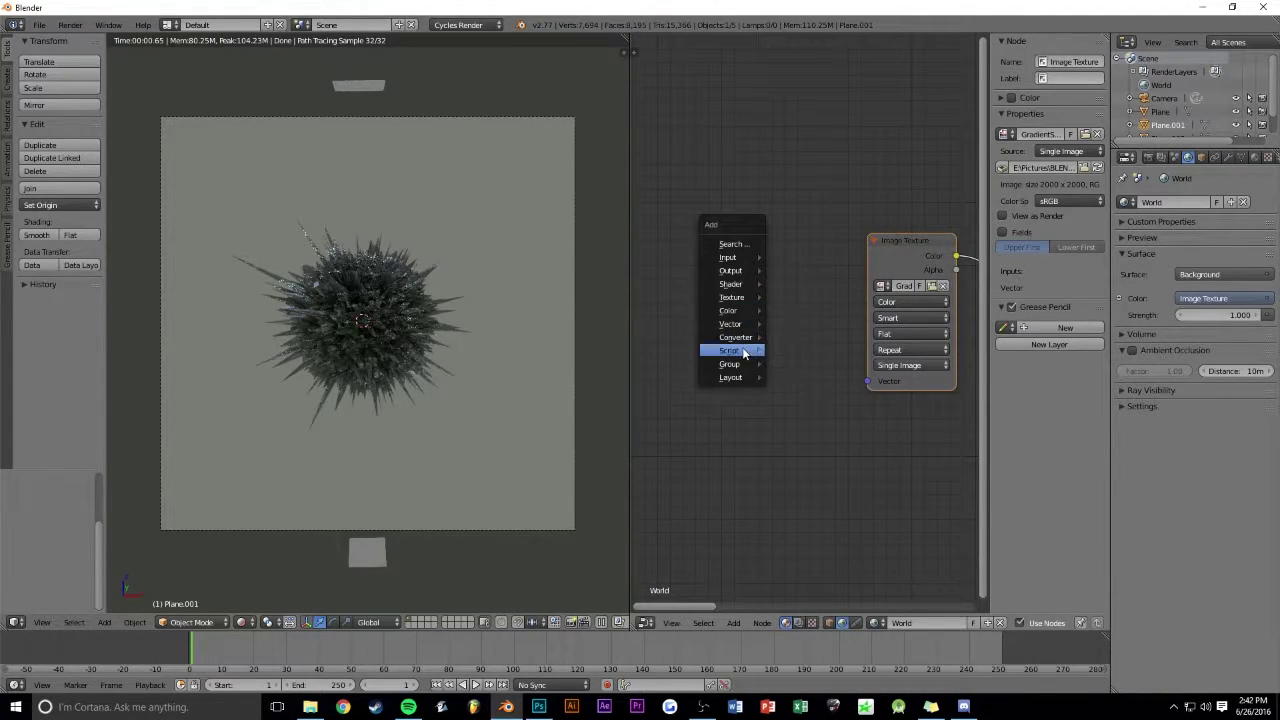
mouse_move(731, 324)
left_click(792, 326)
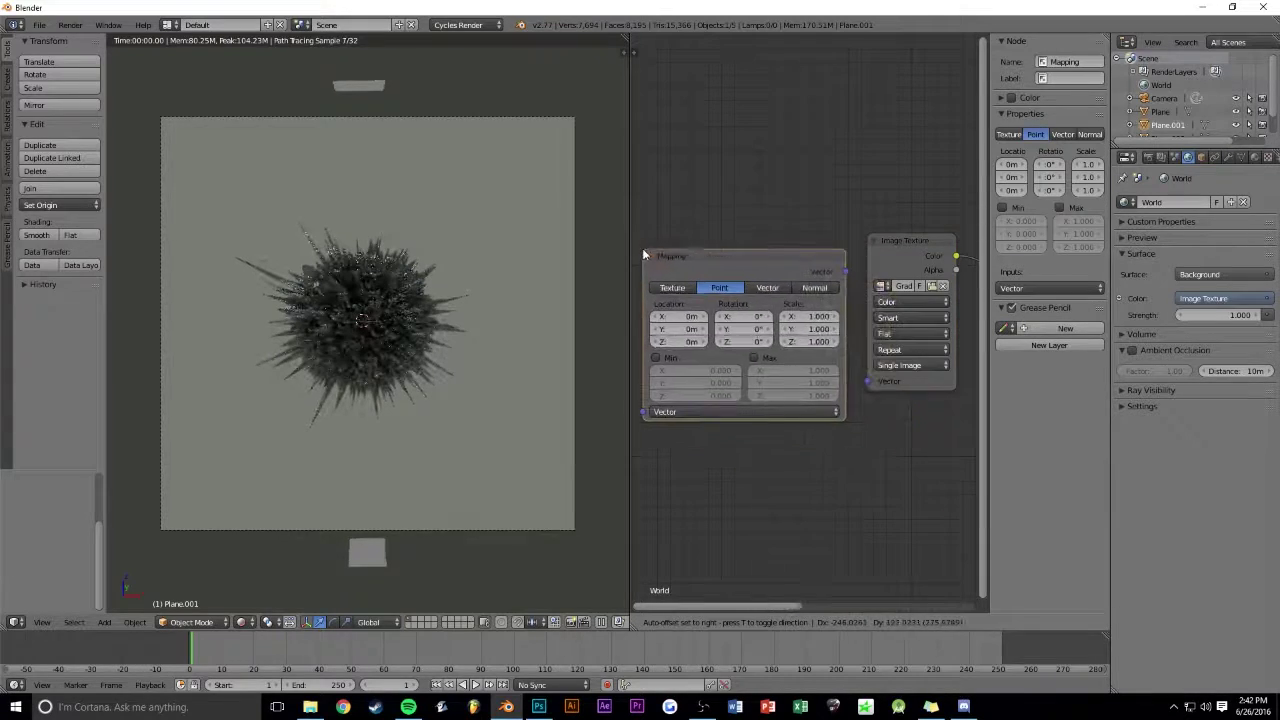
left_click(641, 237)
scroll(770, 216, "down", 2)
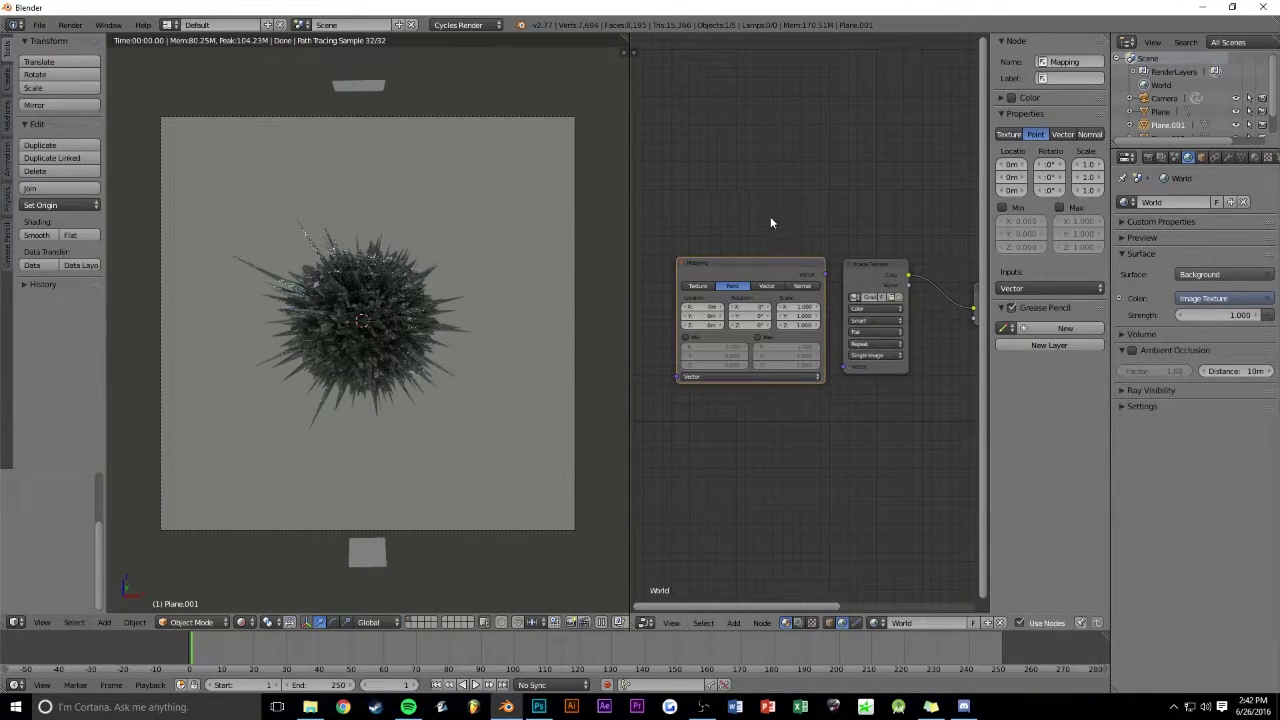
middle_click_drag(787, 229, 865, 248)
key("shift+a")
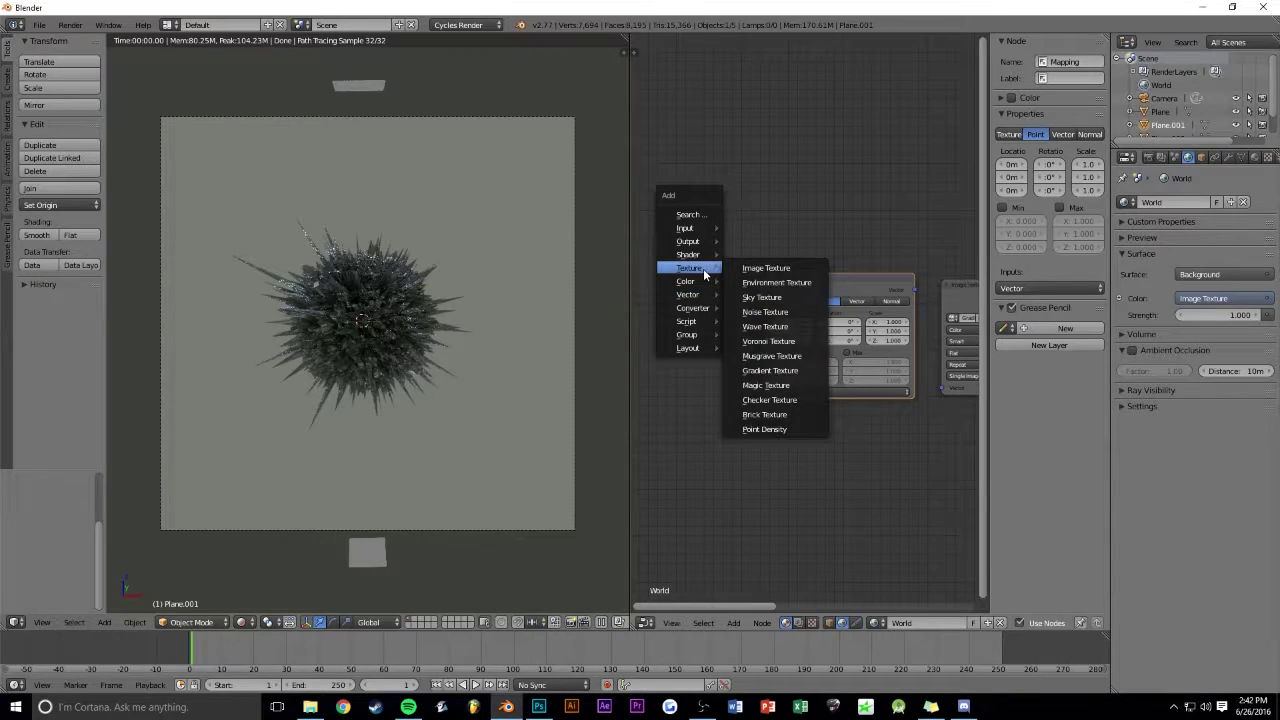
mouse_move(685, 228)
left_click(779, 232)
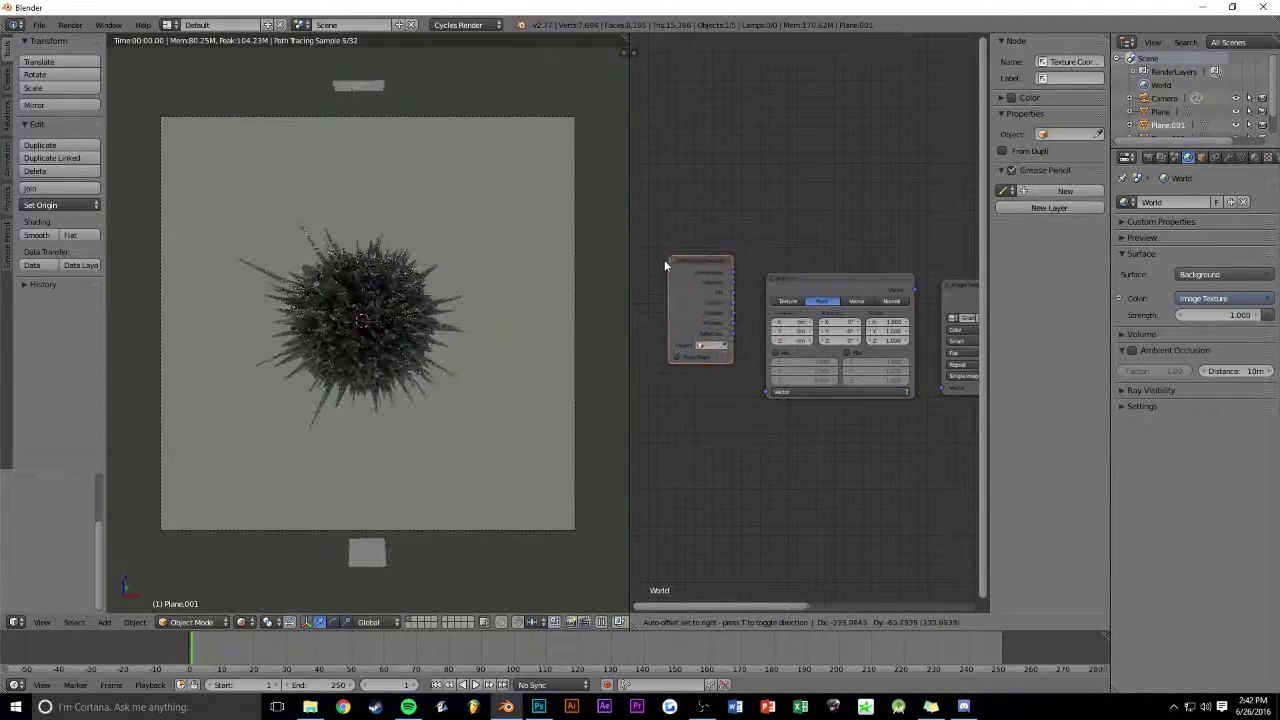
left_click(666, 282)
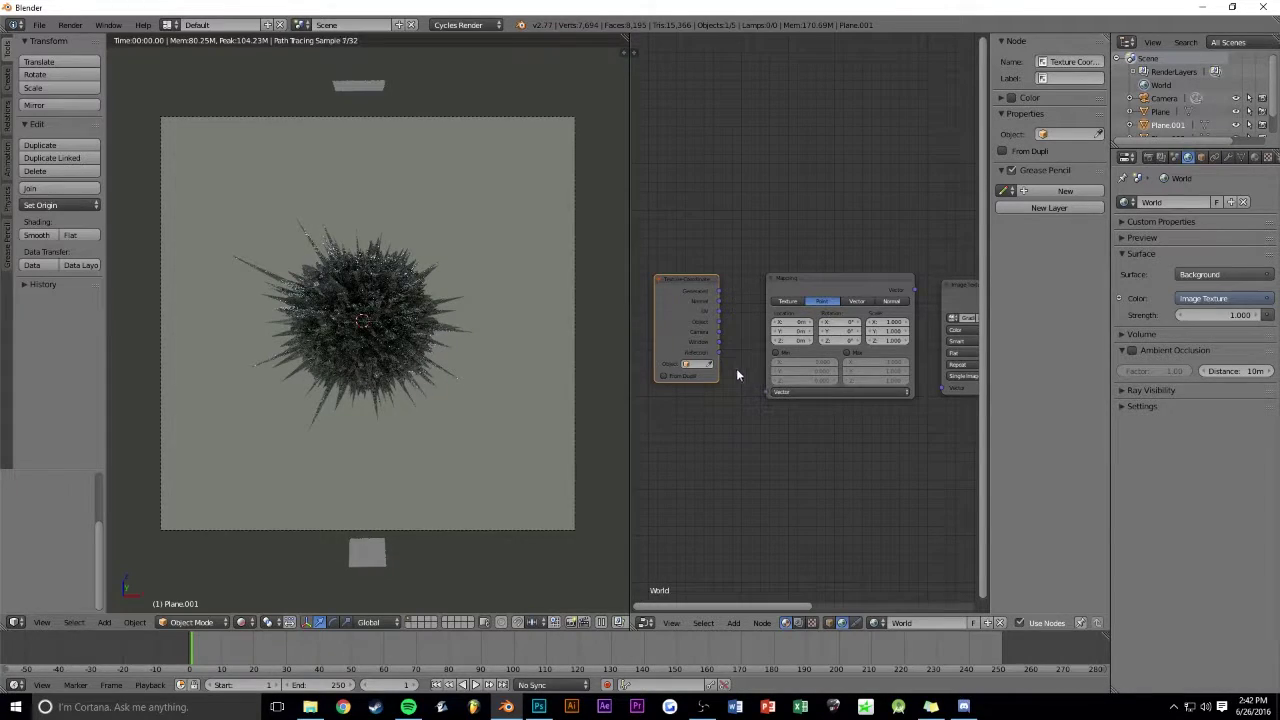
Step: Wire UV through Mapping into the image texture and set Mapping X scale to 14
left_click_drag(719, 310, 765, 391)
left_click_drag(716, 310, 765, 391)
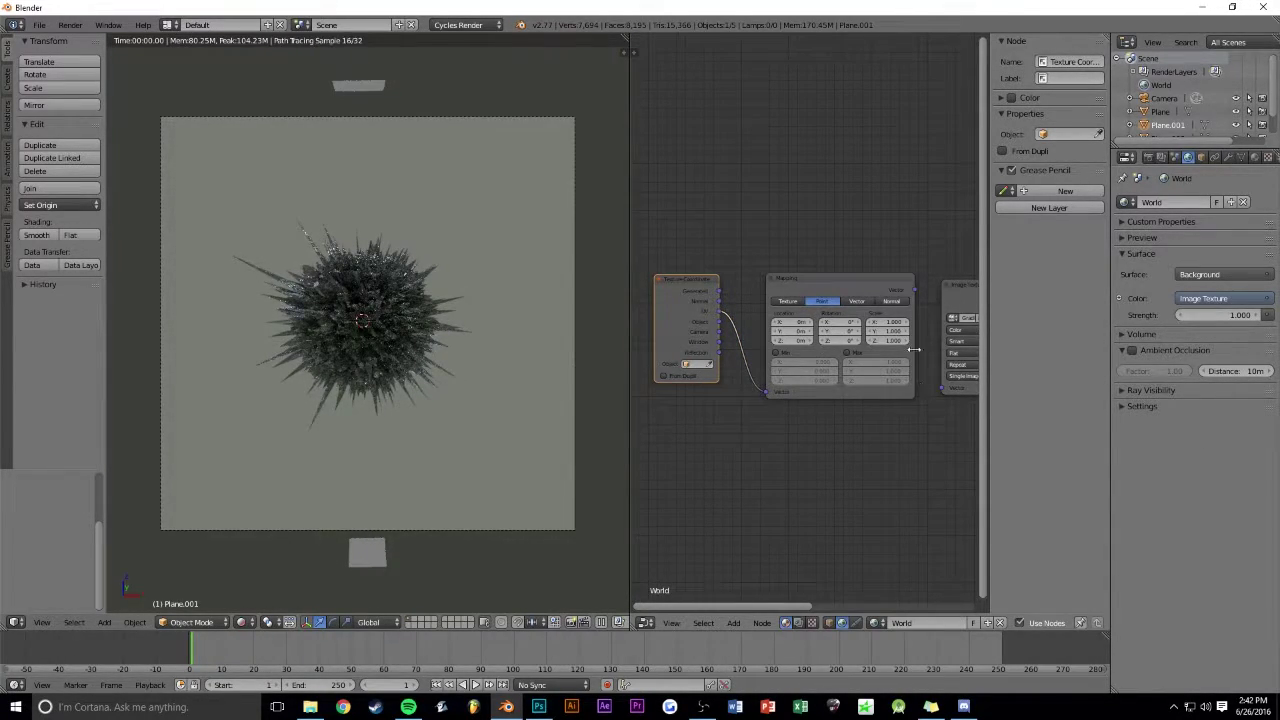
left_click_drag(914, 289, 938, 388)
left_click(890, 321)
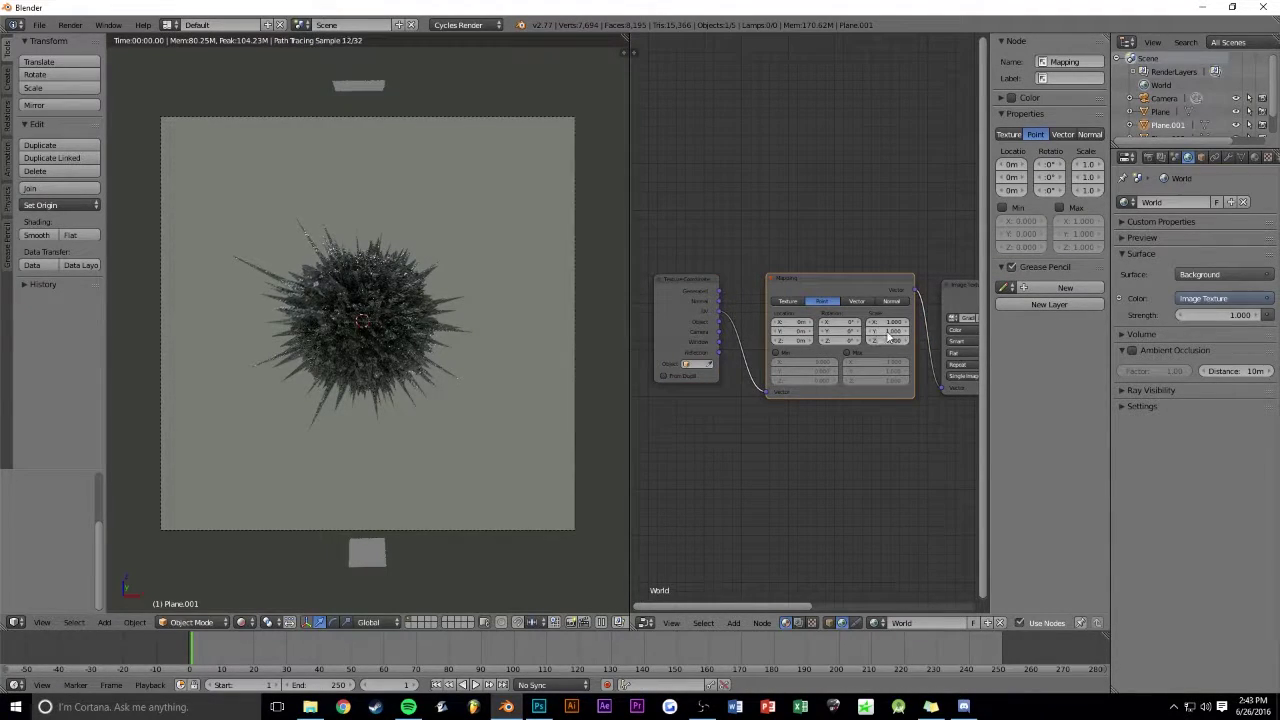
type("14")
key("Return")
left_click_drag(890, 331, 815, 340)
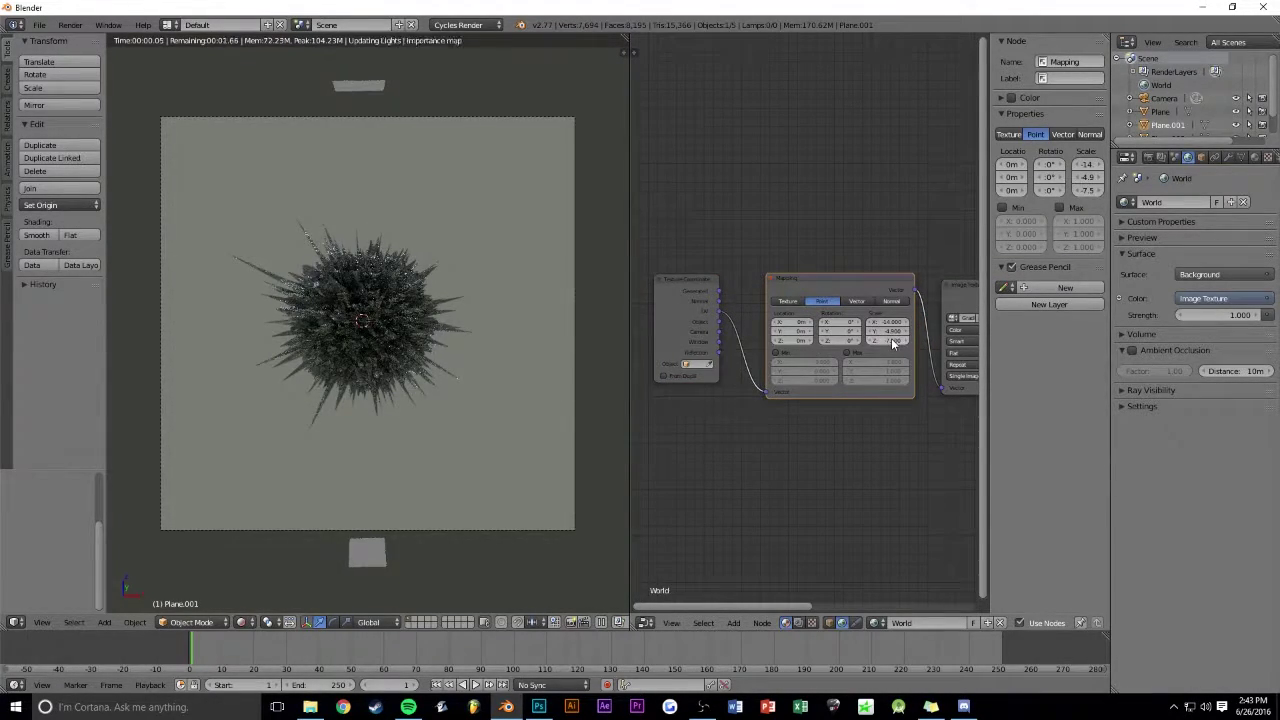
Step: Delete the Texture Coordinate and Mapping nodes, then select the image texture node
left_click(666, 277, "shift")
key("x")
scroll(777, 256, "right", 4, "ctrl")
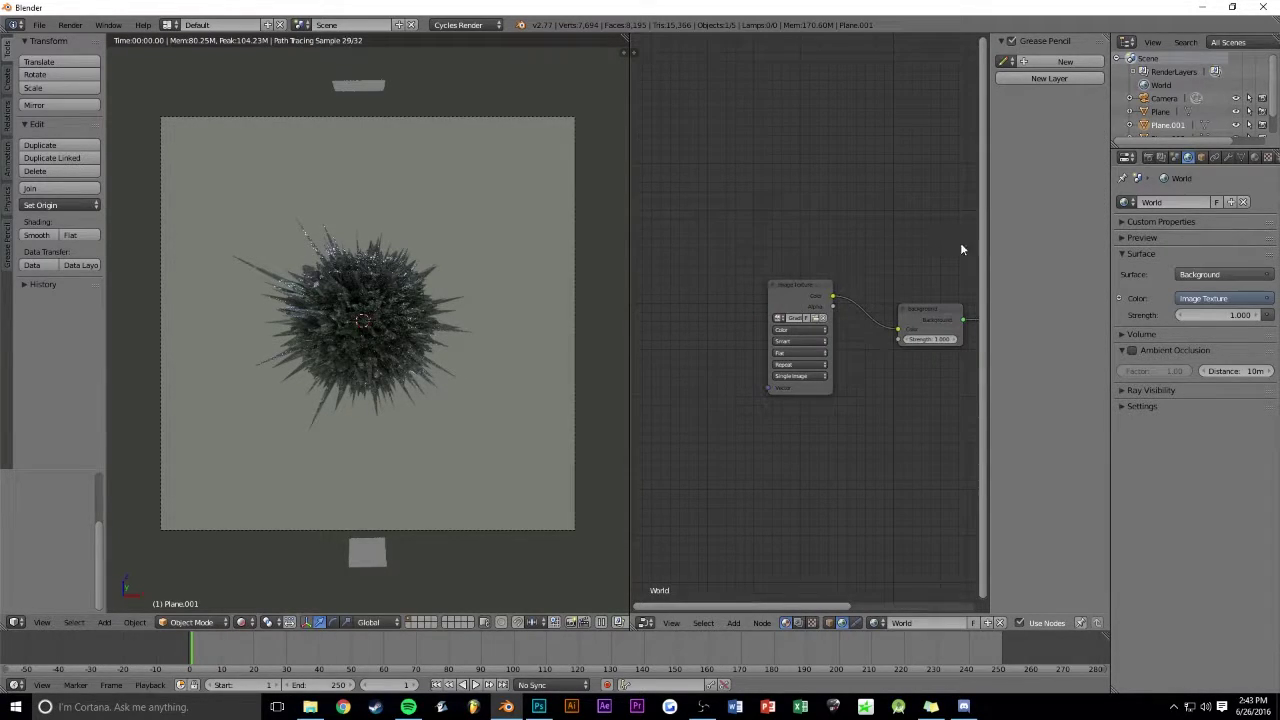
scroll(870, 245, "right", 3, "ctrl")
scroll(740, 260, "left", 1, "ctrl")
left_click(715, 281)
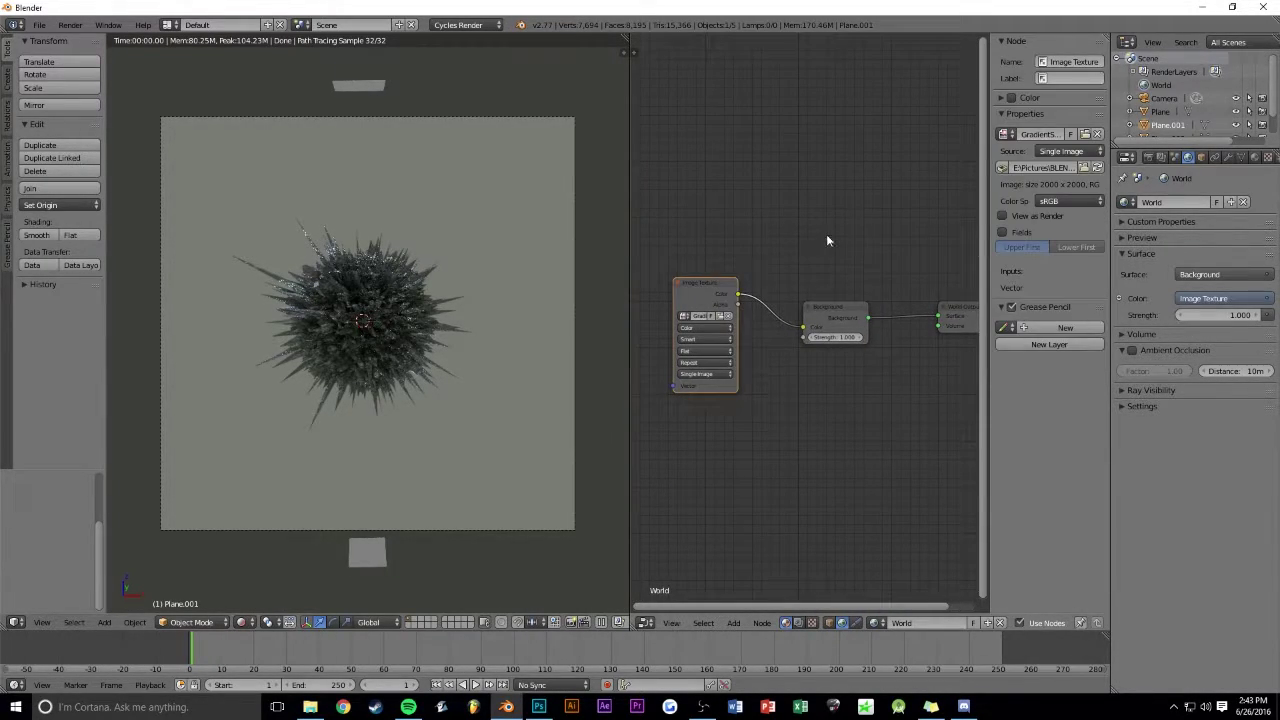
Step: Delete the world image texture node, then add a new plane and scale it up
key("x")
middle_click_drag(810, 264, 697, 265)
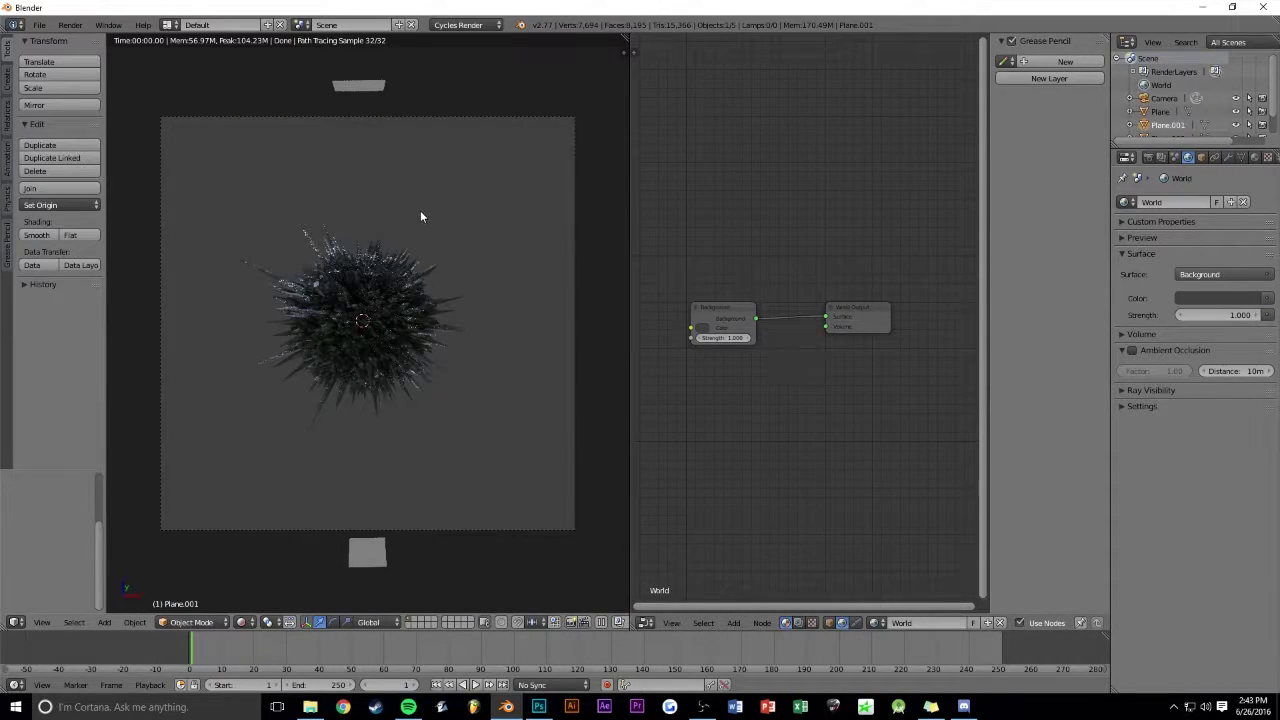
key("shift+a")
left_click(330, 336)
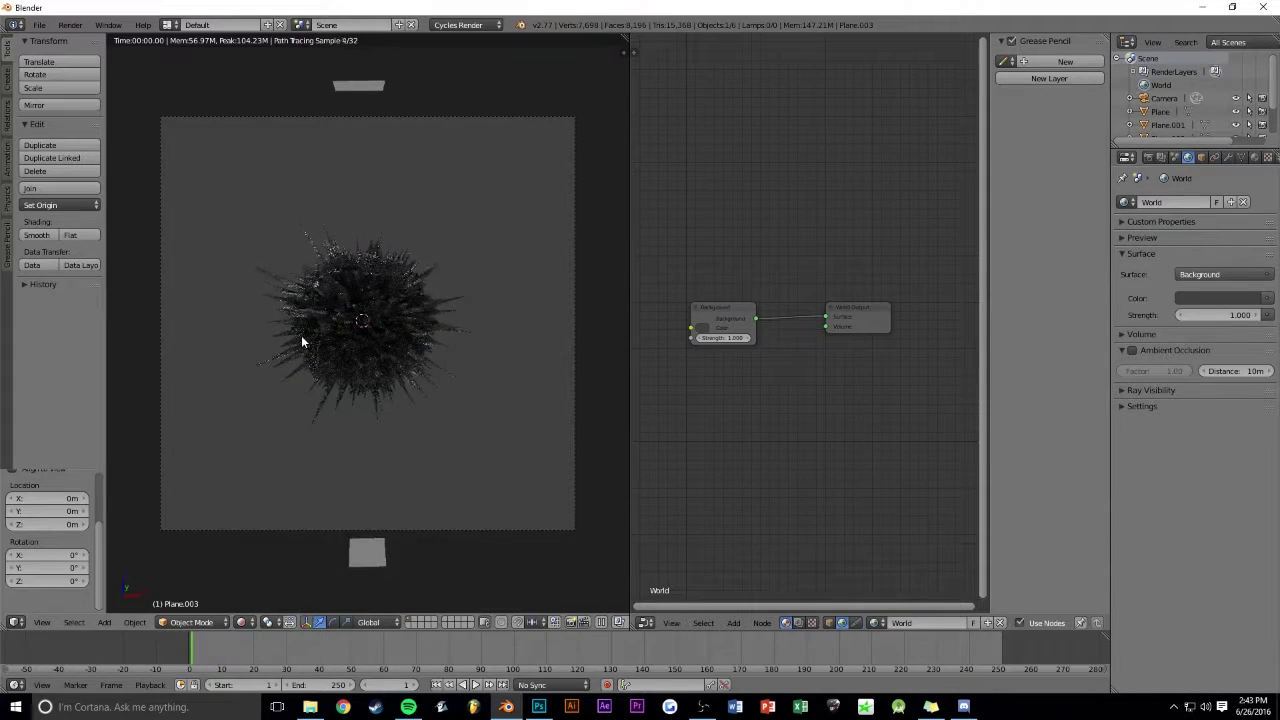
key("s")
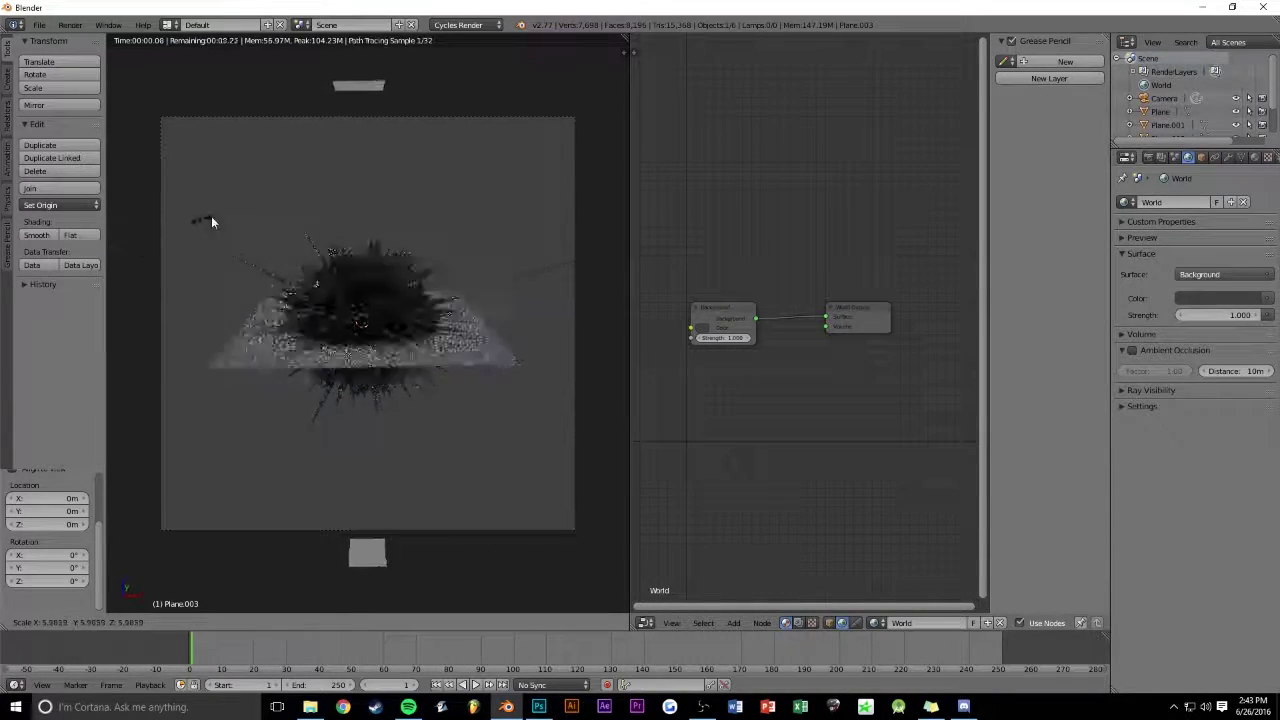
left_click(340, 189)
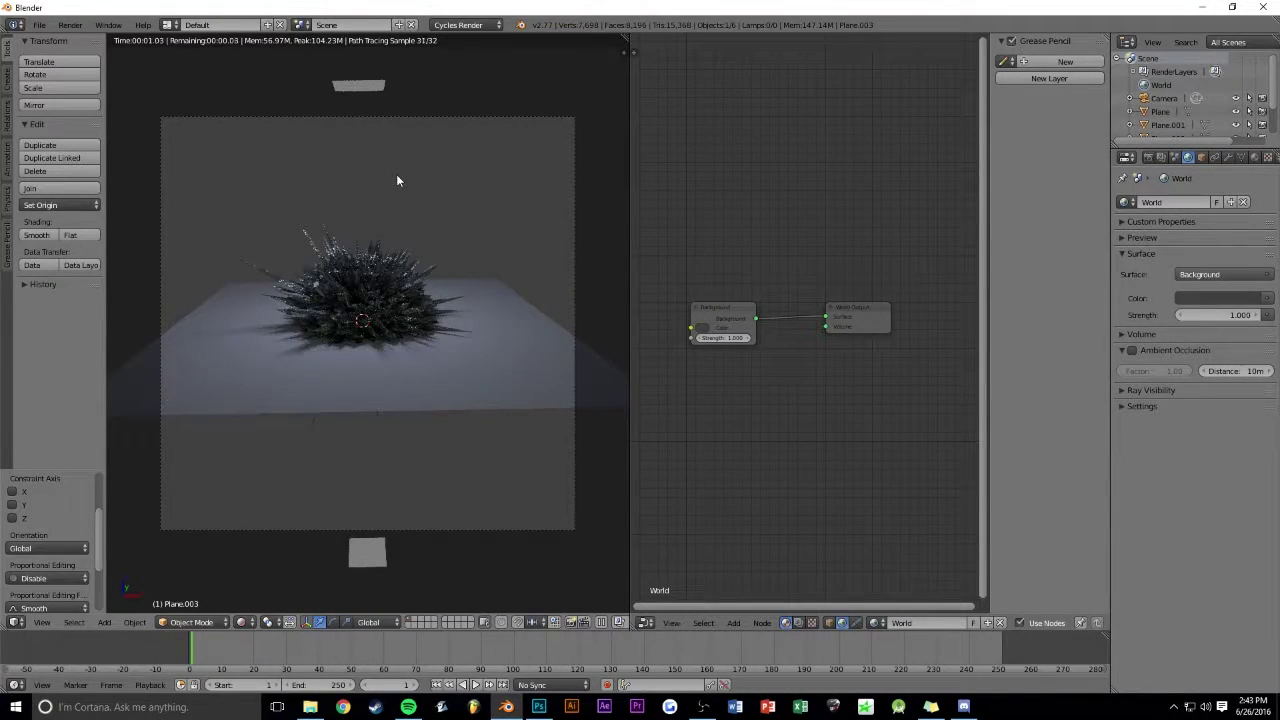
Step: Leave rendered shading, then rotate the plane upright about X and enlarge it
left_click(241, 626)
left_click(278, 564)
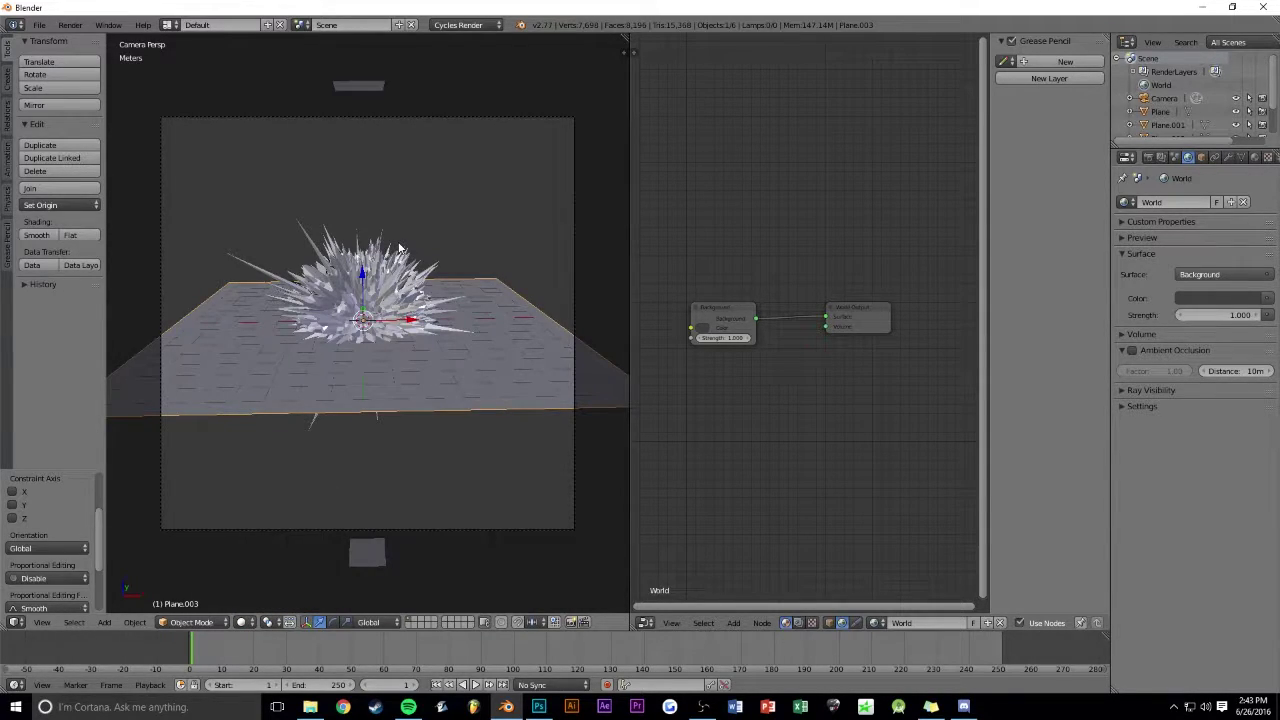
key("r")
key("x")
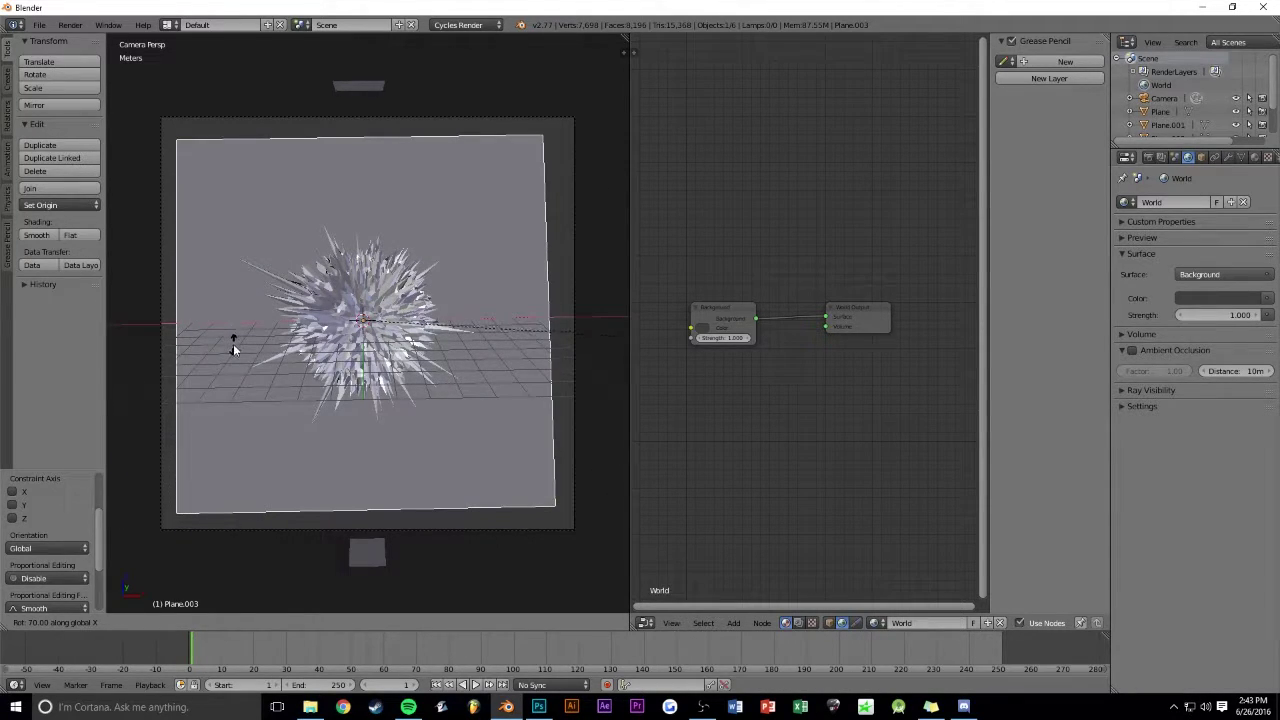
left_click(233, 344)
key("s")
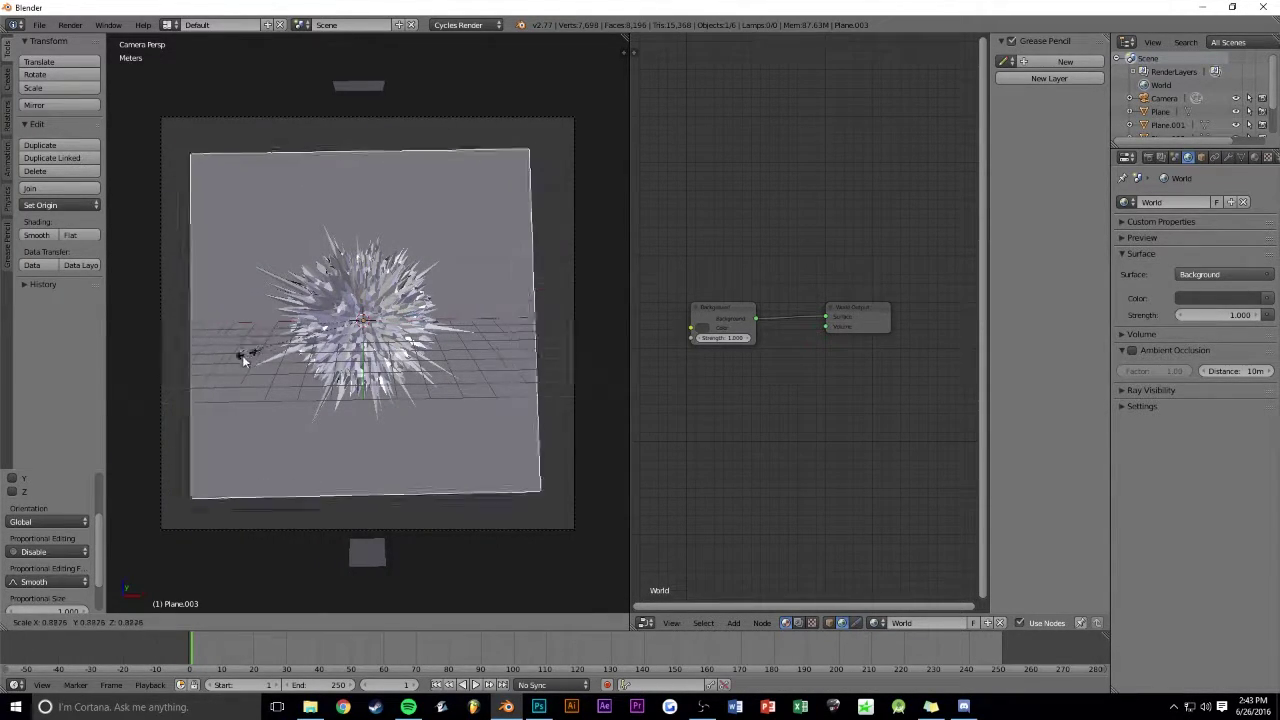
left_click(219, 381)
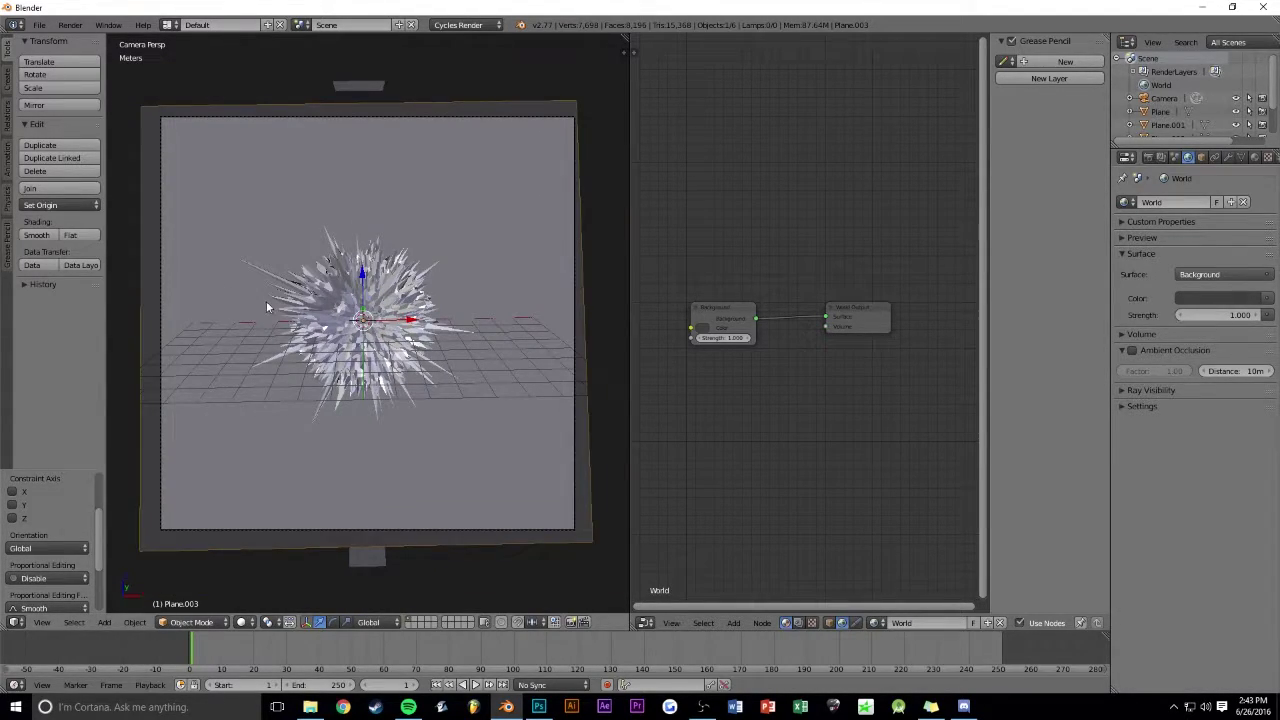
Step: Give the backdrop plane a new material, Material.003, and show its shader nodes
left_click(1255, 158)
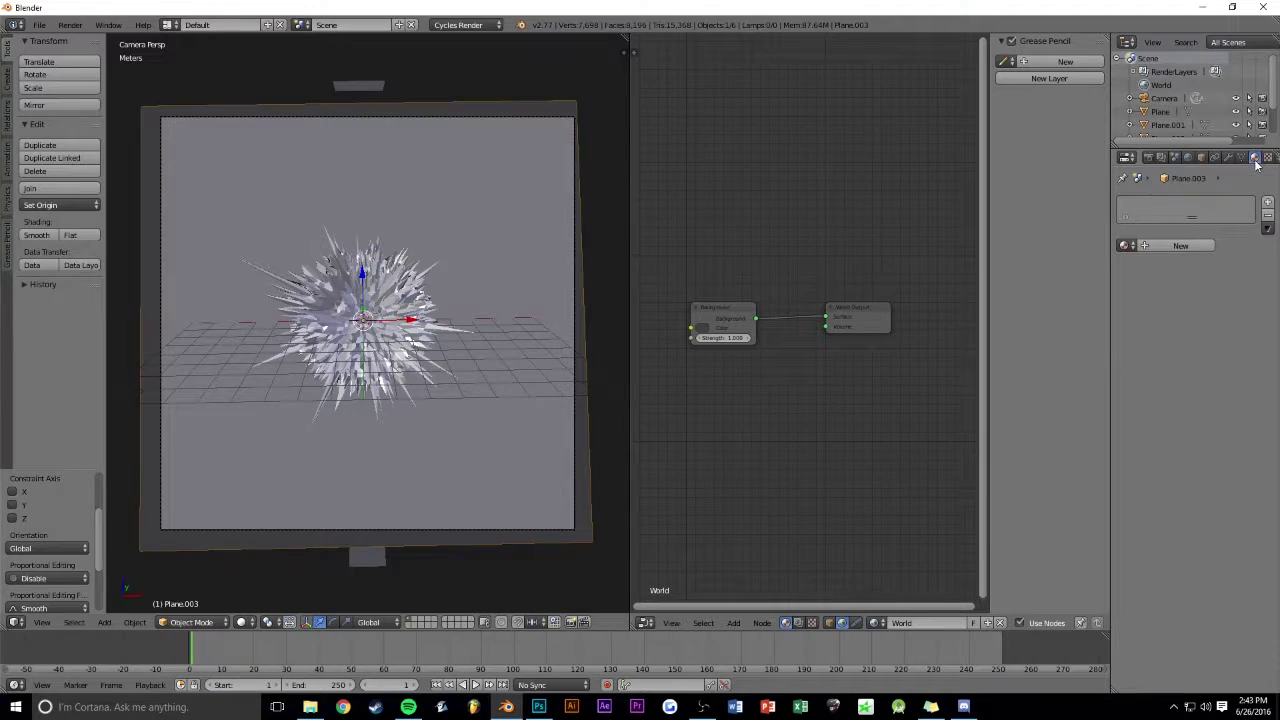
left_click(1166, 248)
scroll(745, 287, "up", 2)
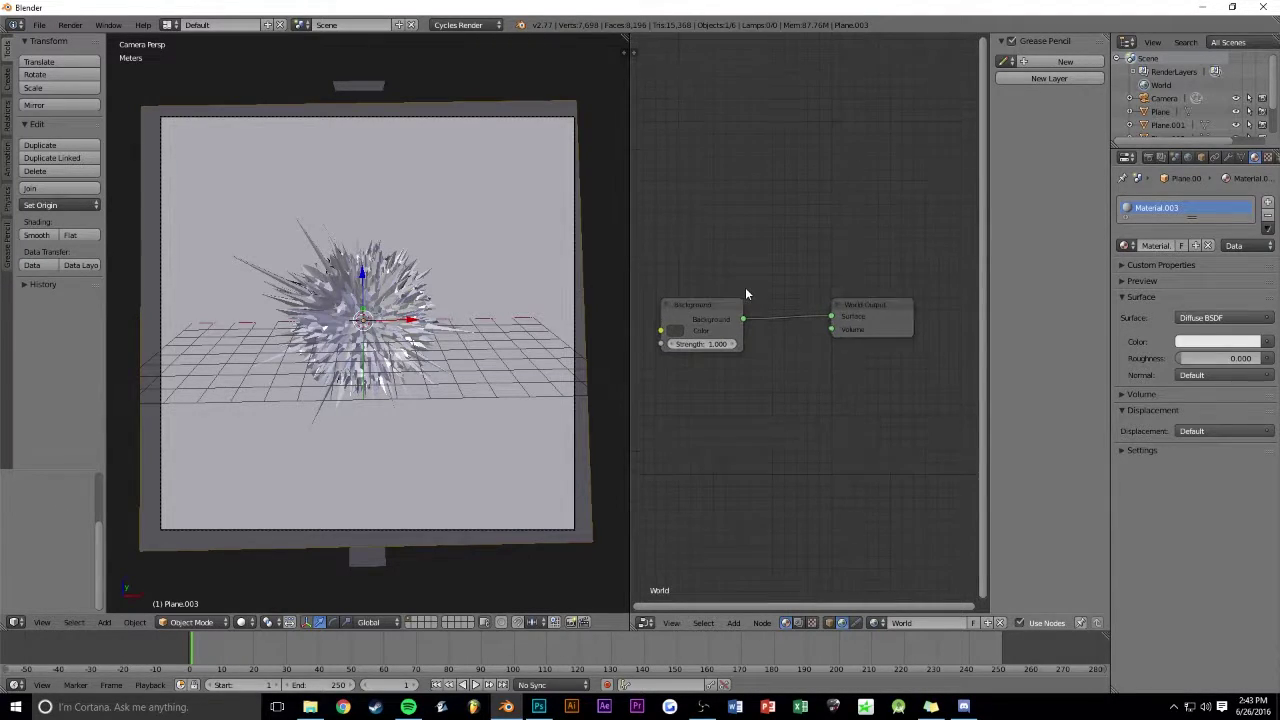
left_click(829, 623)
scroll(790, 222, "left", 4, "ctrl")
scroll(820, 238, "left", 2, "ctrl")
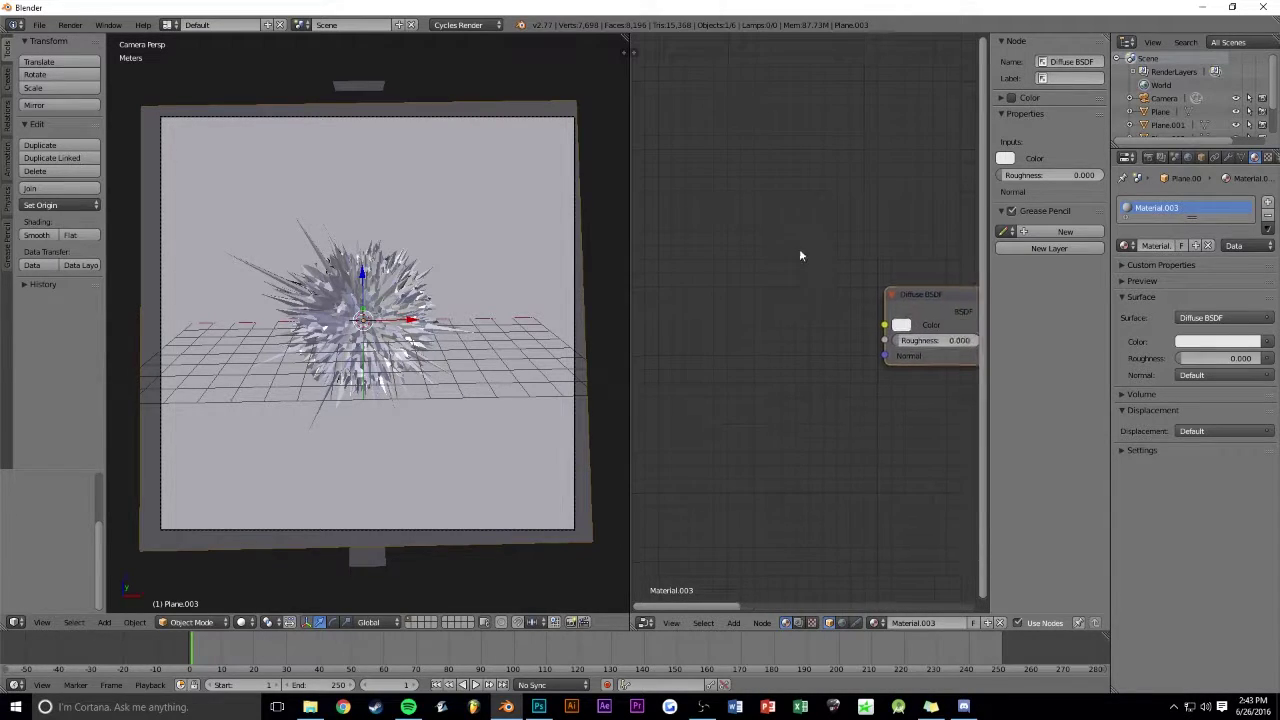
Step: Add an Image Texture node feeding the Diffuse BSDF colour and switch to Rendered shading
key("shift+a")
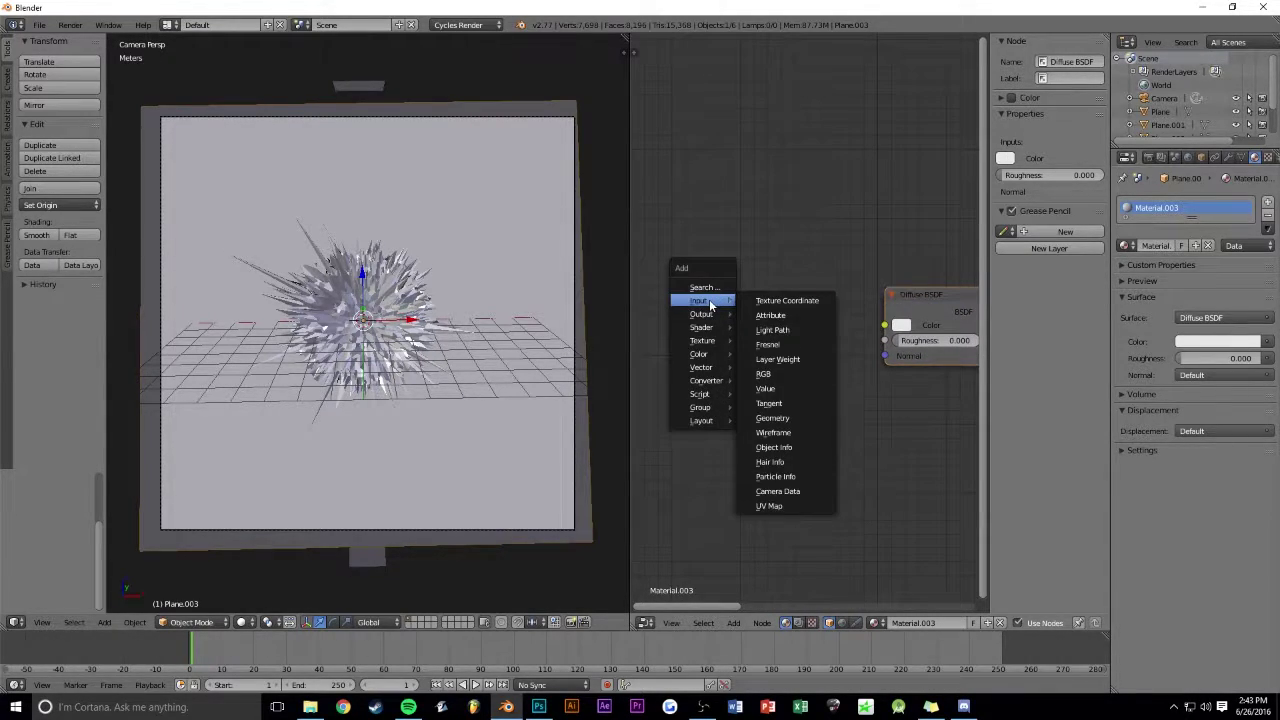
left_click(790, 344)
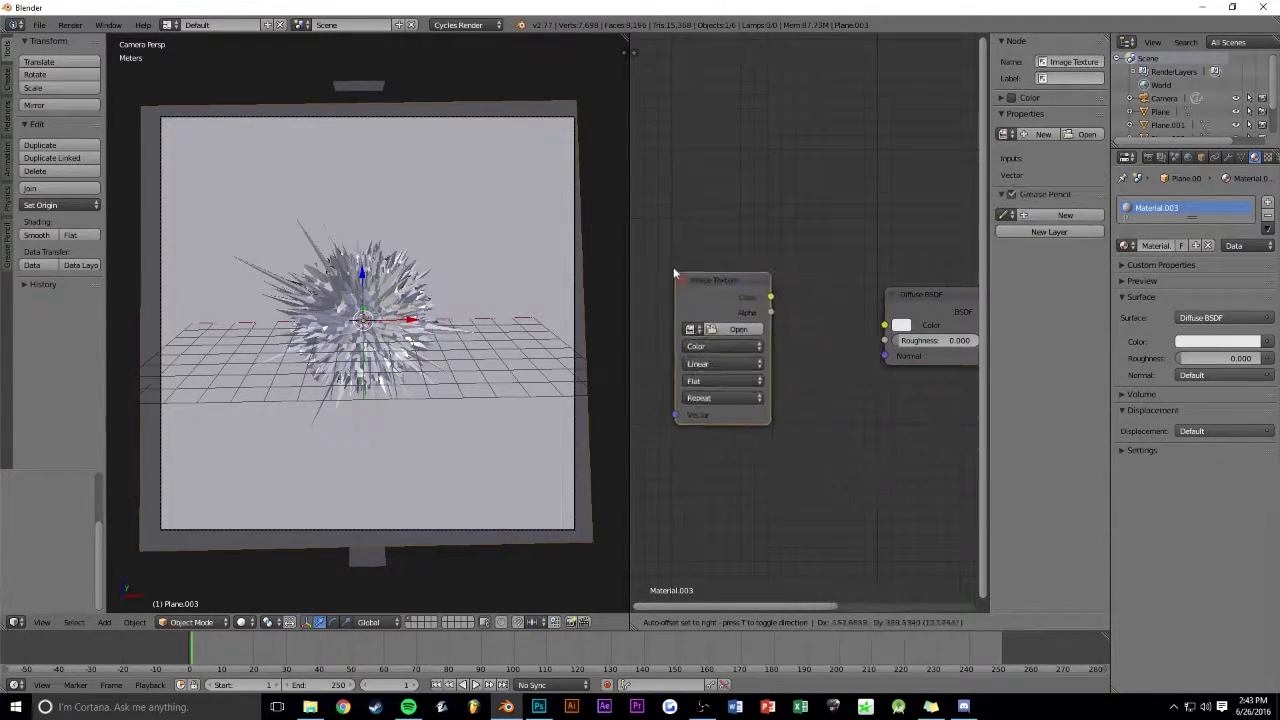
left_click(673, 265)
left_click_drag(766, 278, 884, 326)
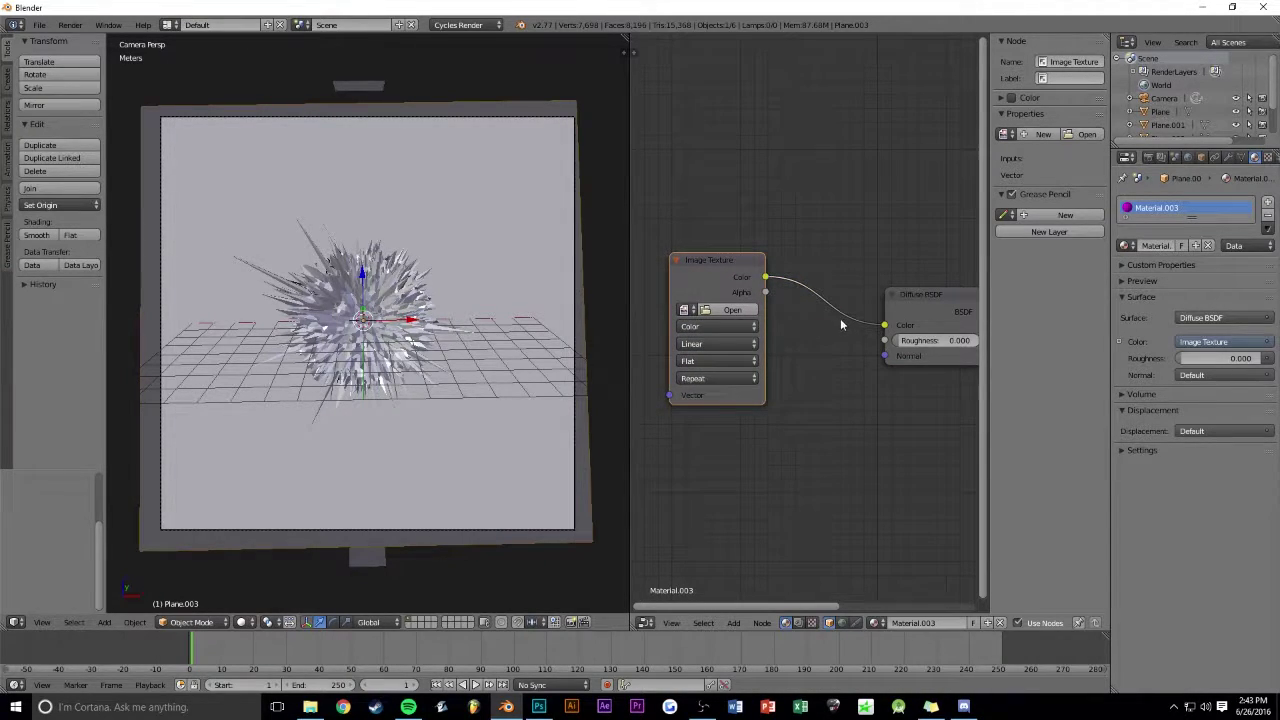
middle_click_drag(863, 250, 832, 257)
left_click(245, 622)
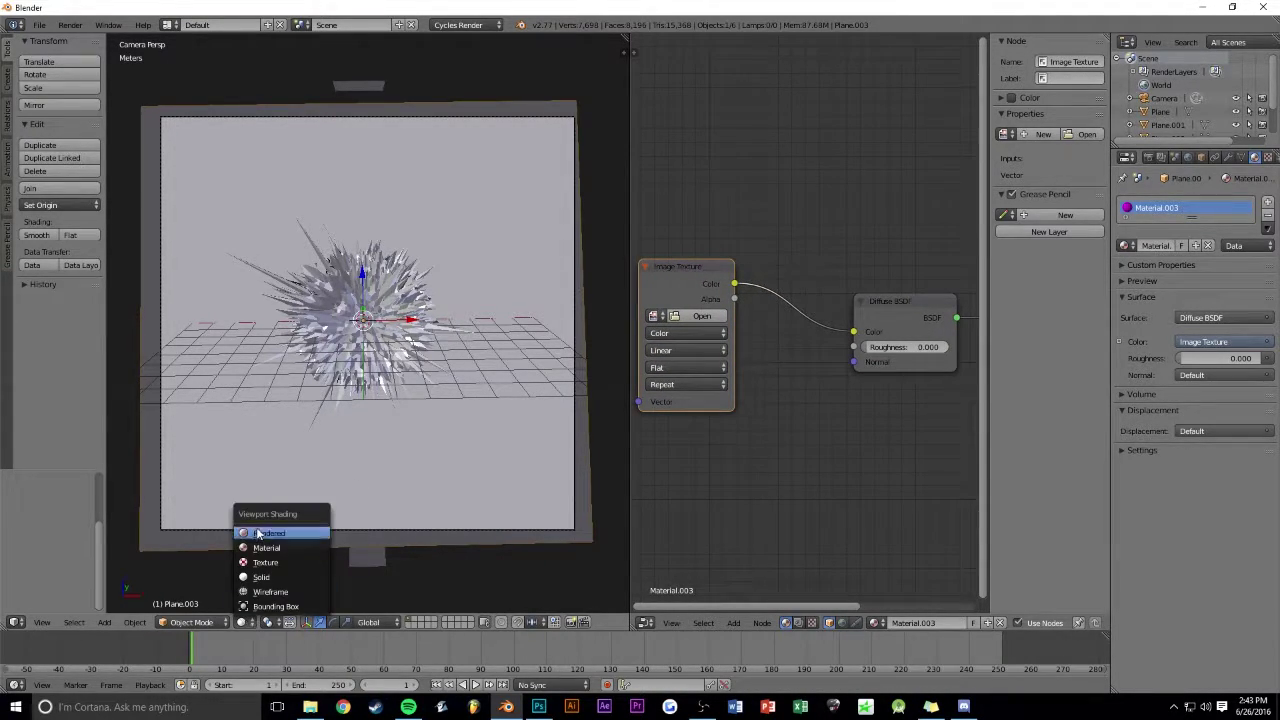
left_click(262, 533)
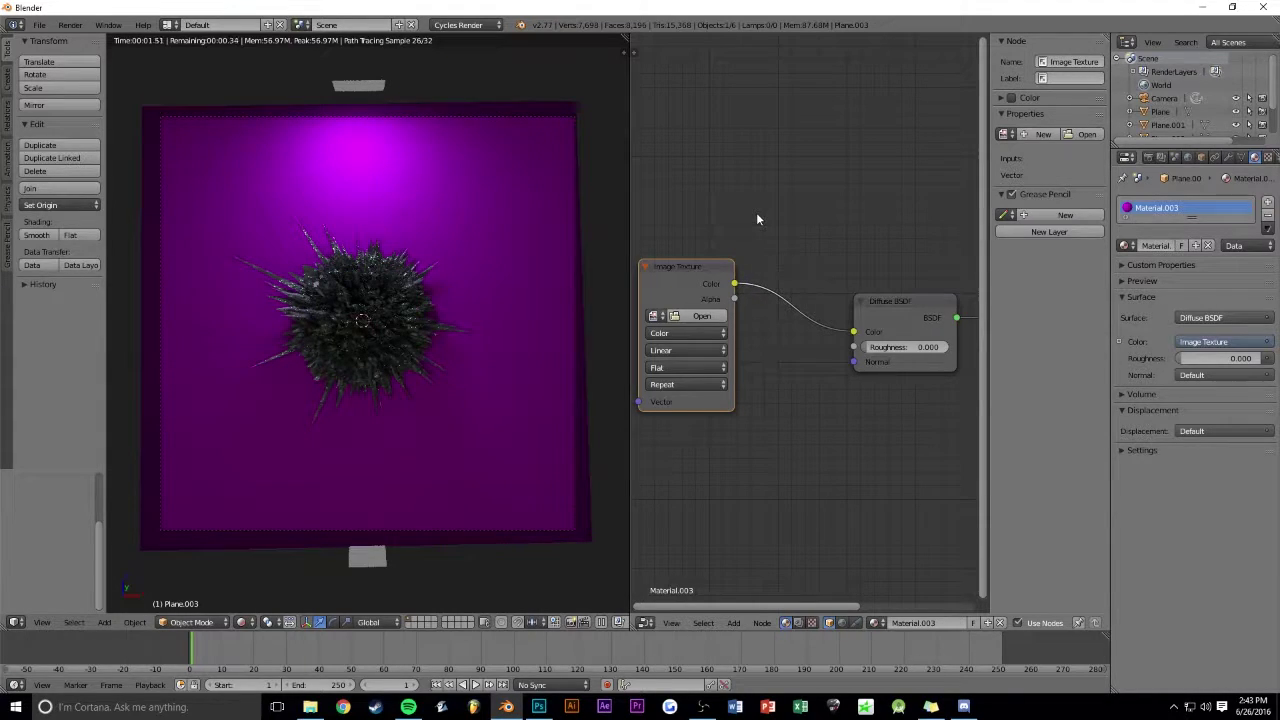
Step: Load GradientSky.jpg into the texture and scale the backdrop plane slightly larger
left_click(702, 316)
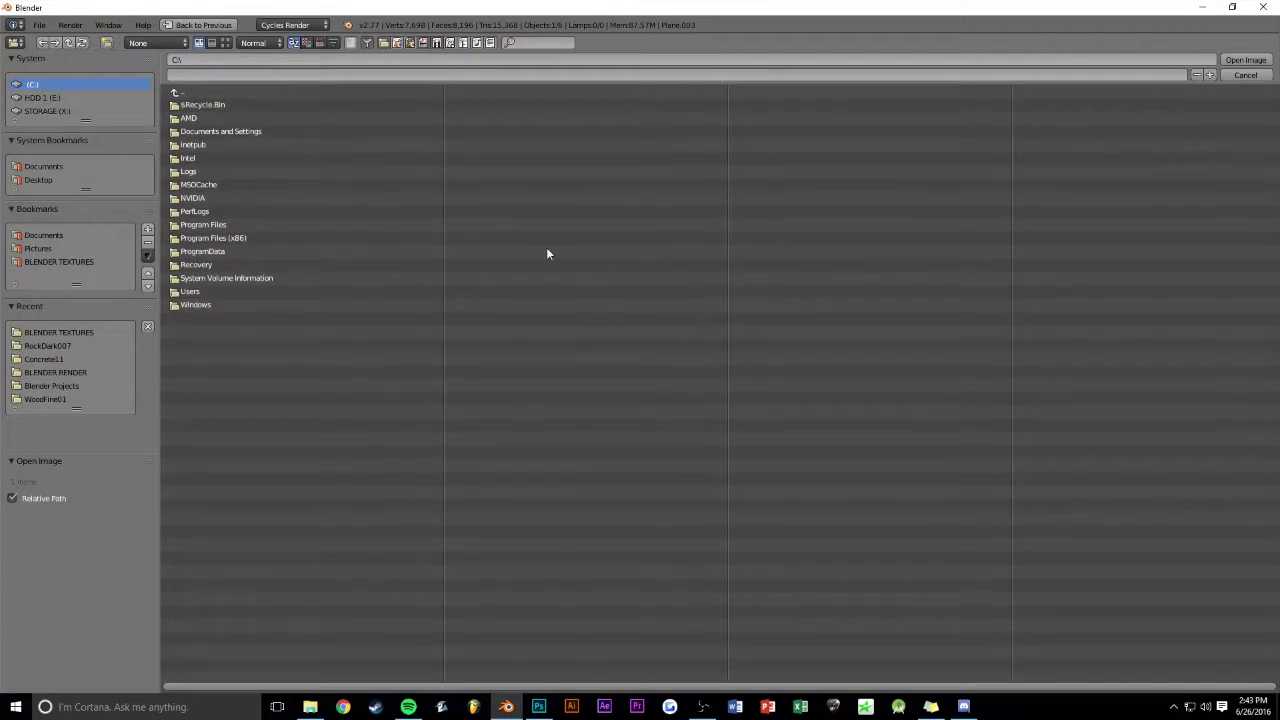
left_click(60, 261)
double_click(229, 160)
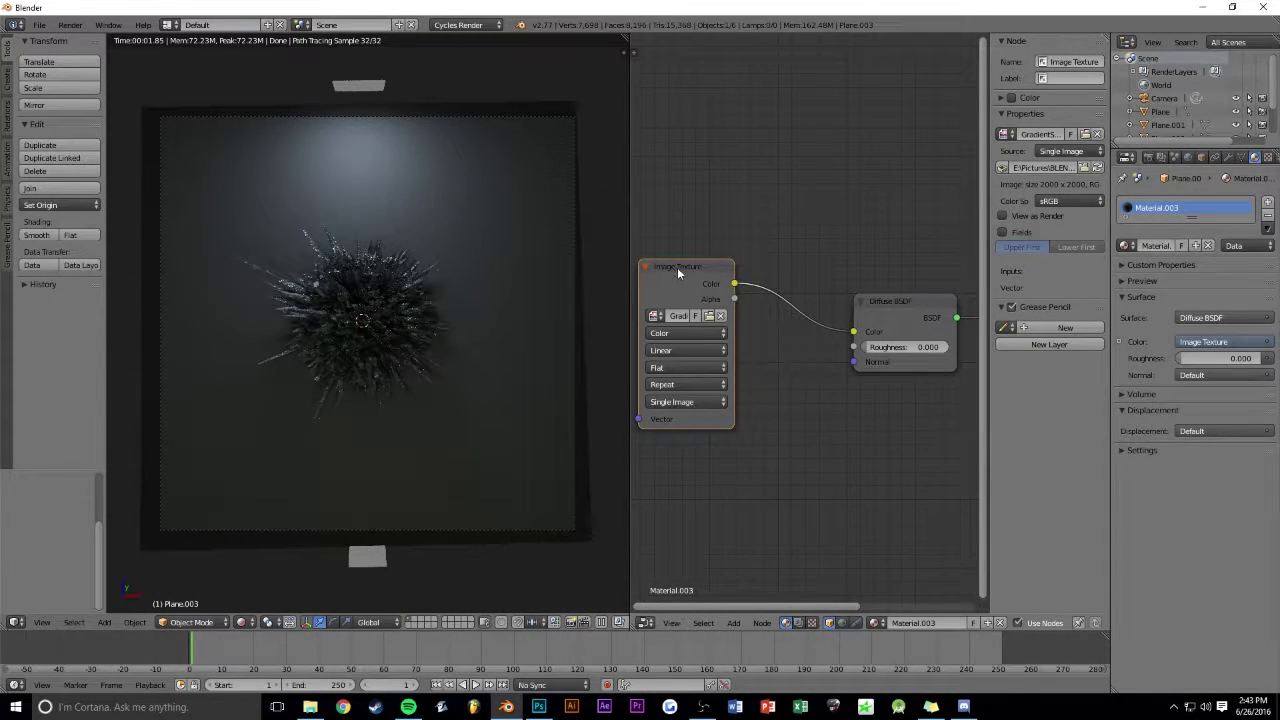
left_click_drag(677, 267, 706, 265)
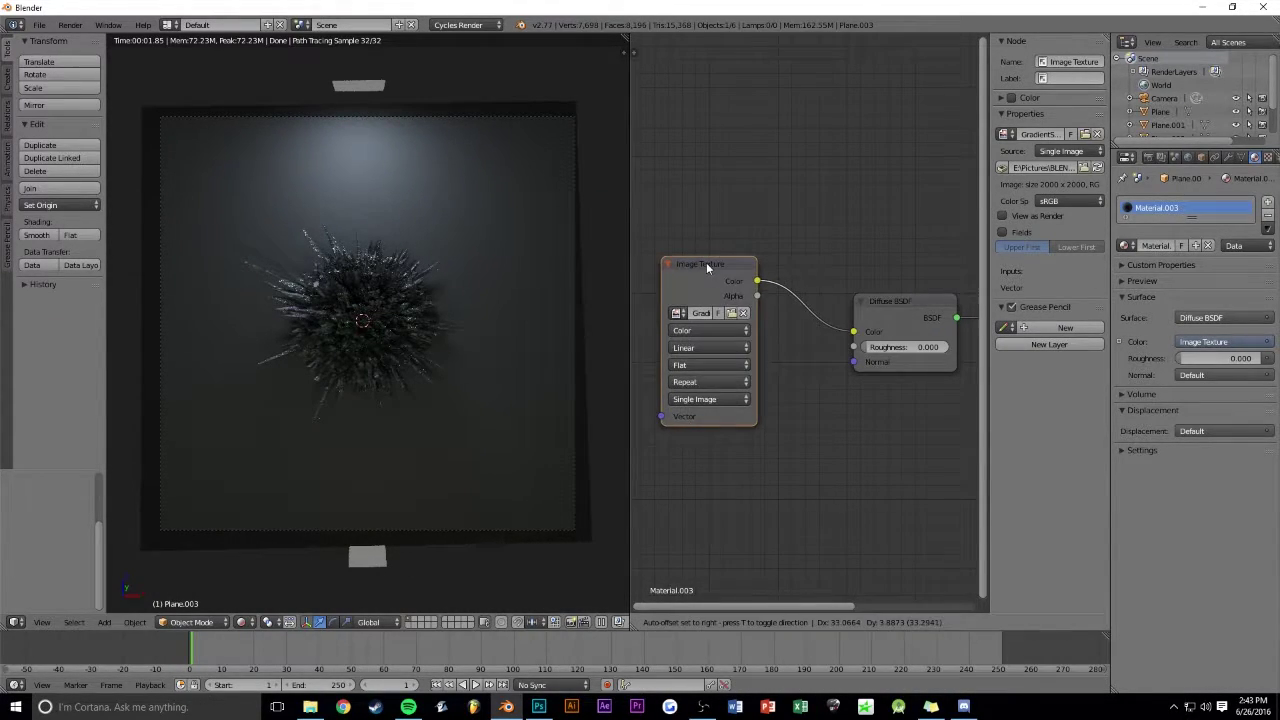
key("s")
left_click(506, 242)
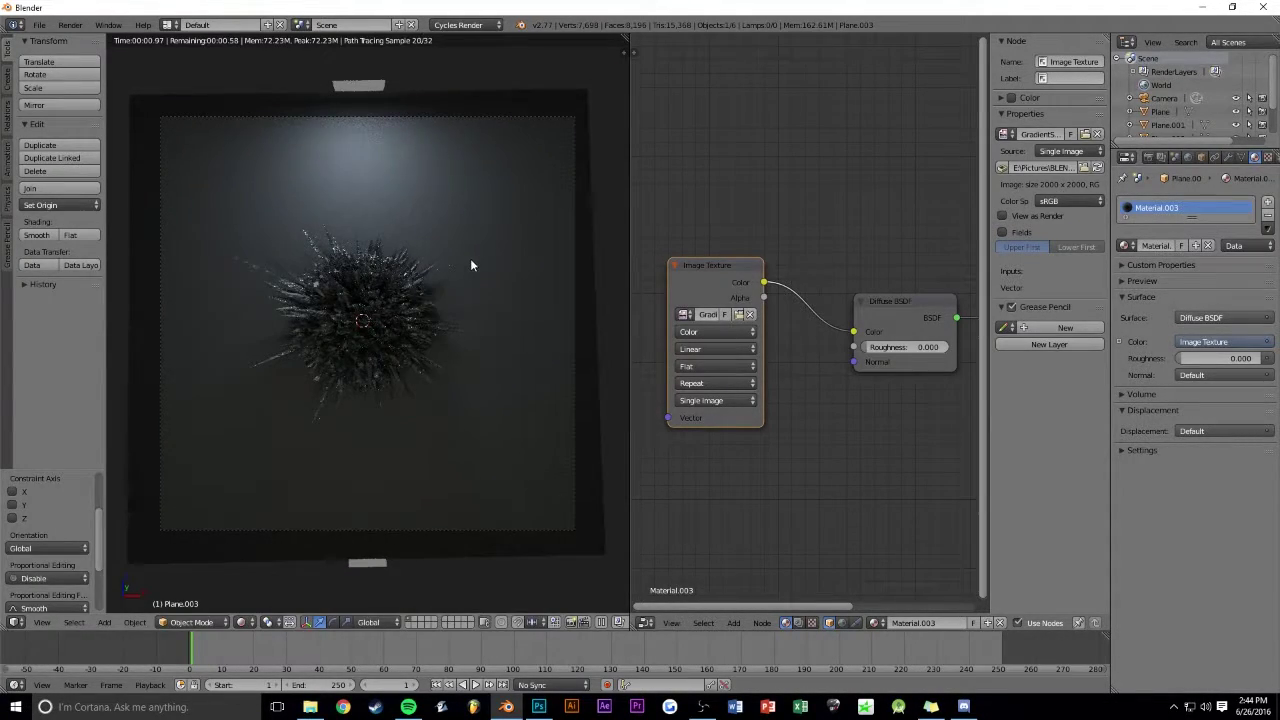
mouse_move(470, 265)
middle_mouse_down()
mouse_move(557, 277)
mouse_move(423, 481)
mouse_move(471, 456)
mouse_move(366, 455)
middle_mouse_up()
Step: Return to Solid shading and move the plane along Y, checking it through the camera
left_click(241, 622)
left_click(268, 565)
scroll(366, 455, "down", 3)
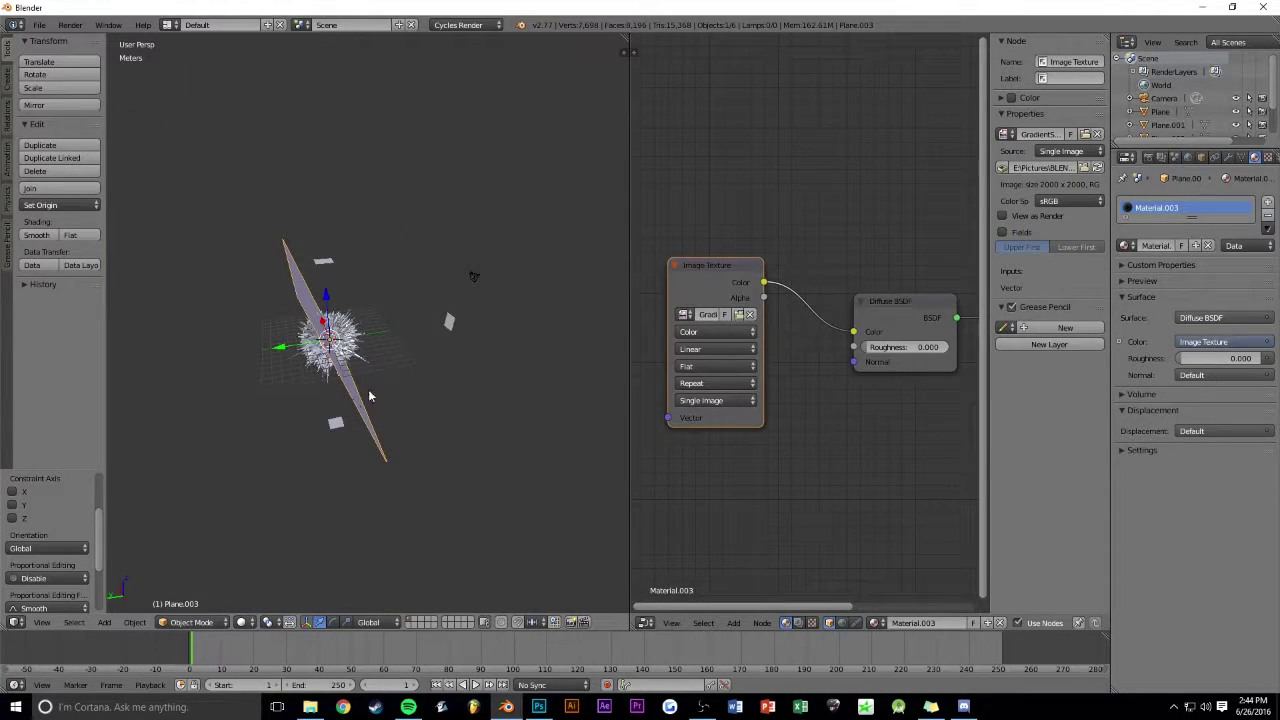
key("g")
key("y")
left_click(187, 359)
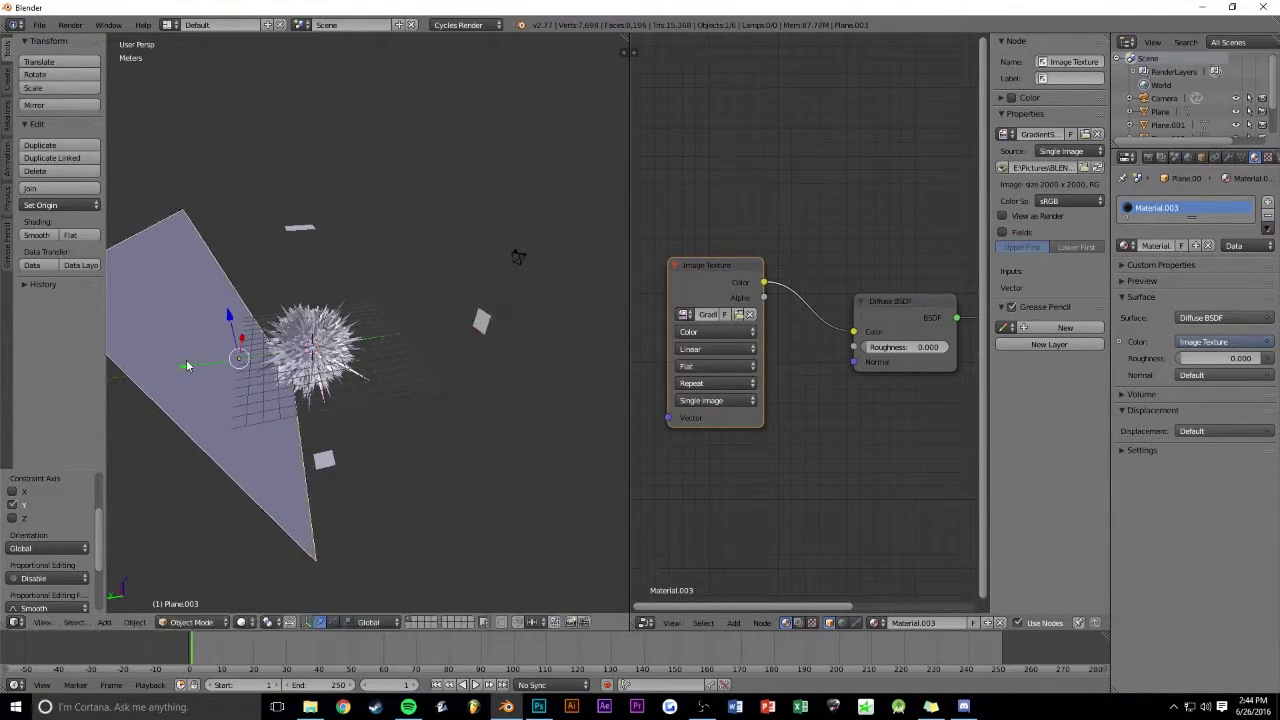
key("KP_0")
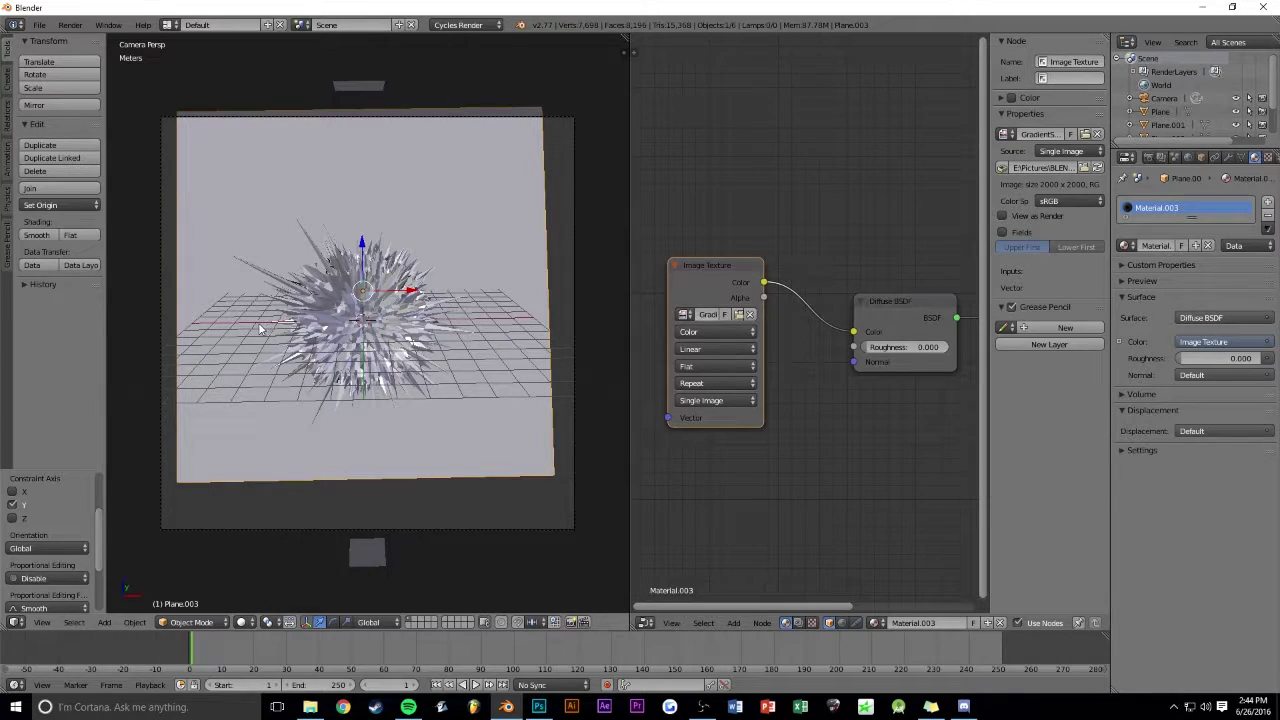
Step: Try enlarging and moving the plane, cancelling both, and return to camera view
key("s")
right_click(257, 336)
middle_click_drag(380, 315, 490, 322)
key("g")
key("y")
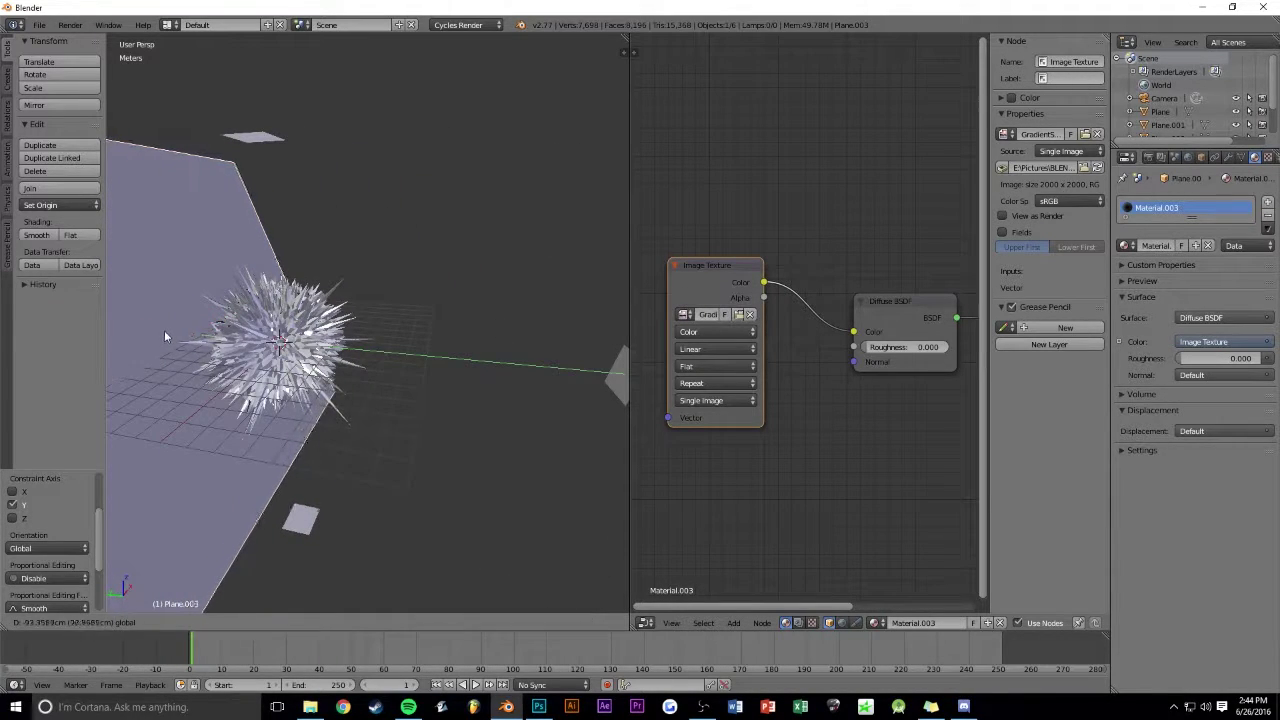
right_click(191, 335)
key("KP_0")
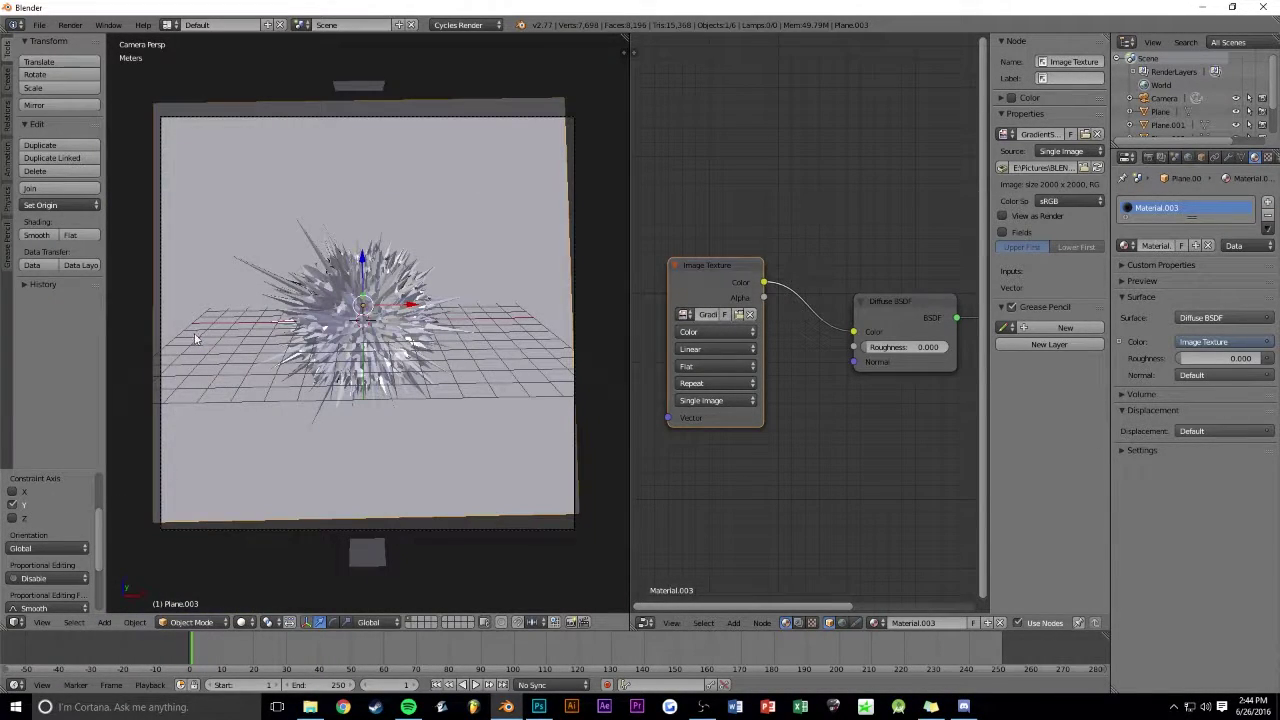
Step: Move the plane along Y toward the camera and tilt it slightly about Y
key("g")
key("y")
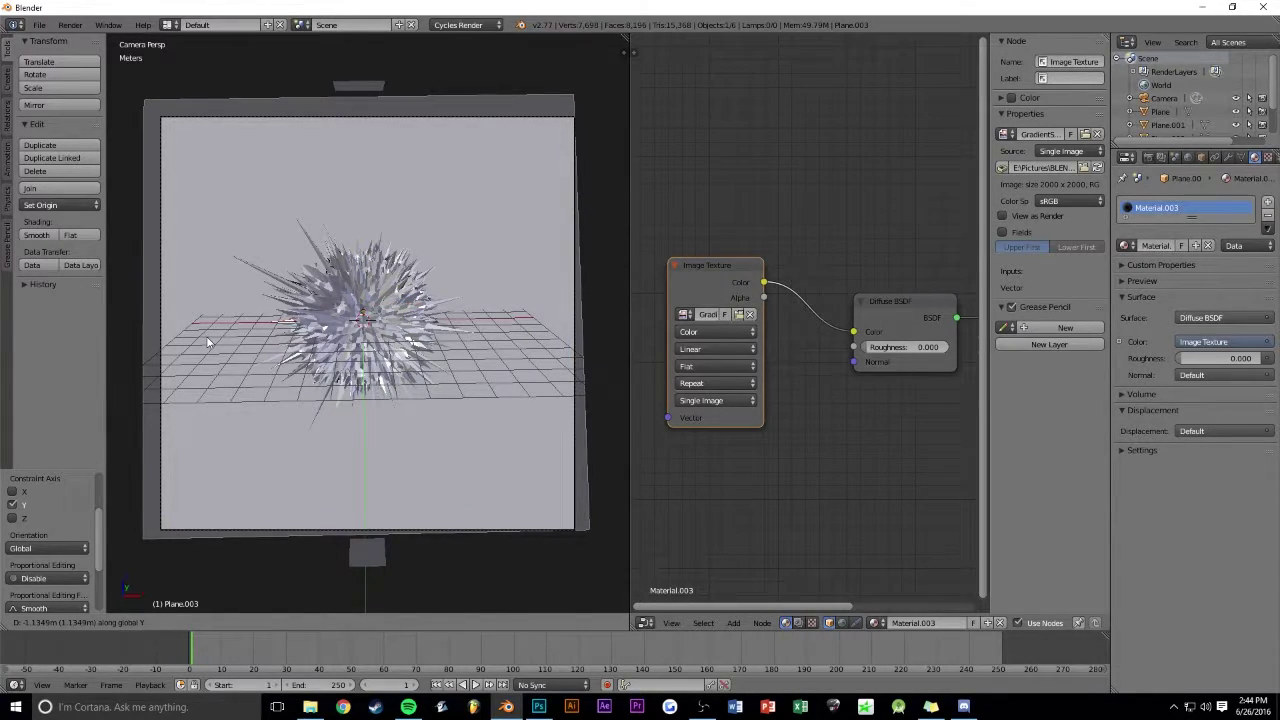
left_click(208, 343)
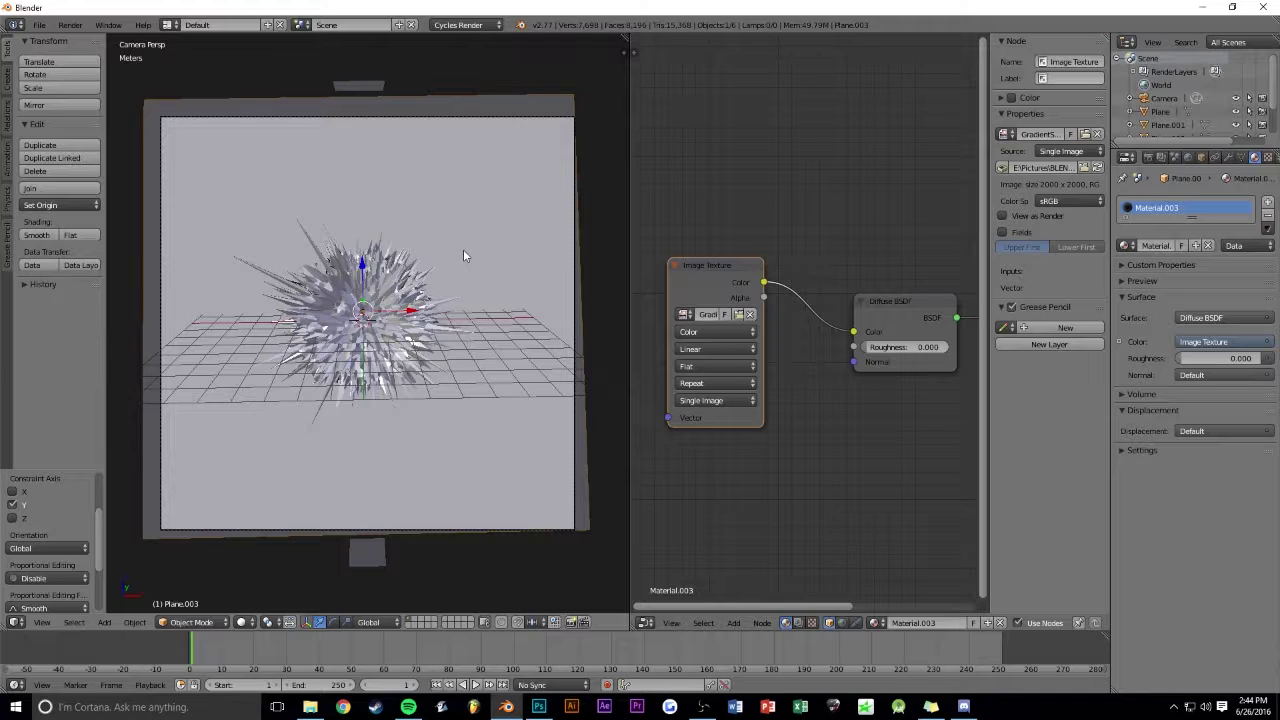
key("r")
key("y")
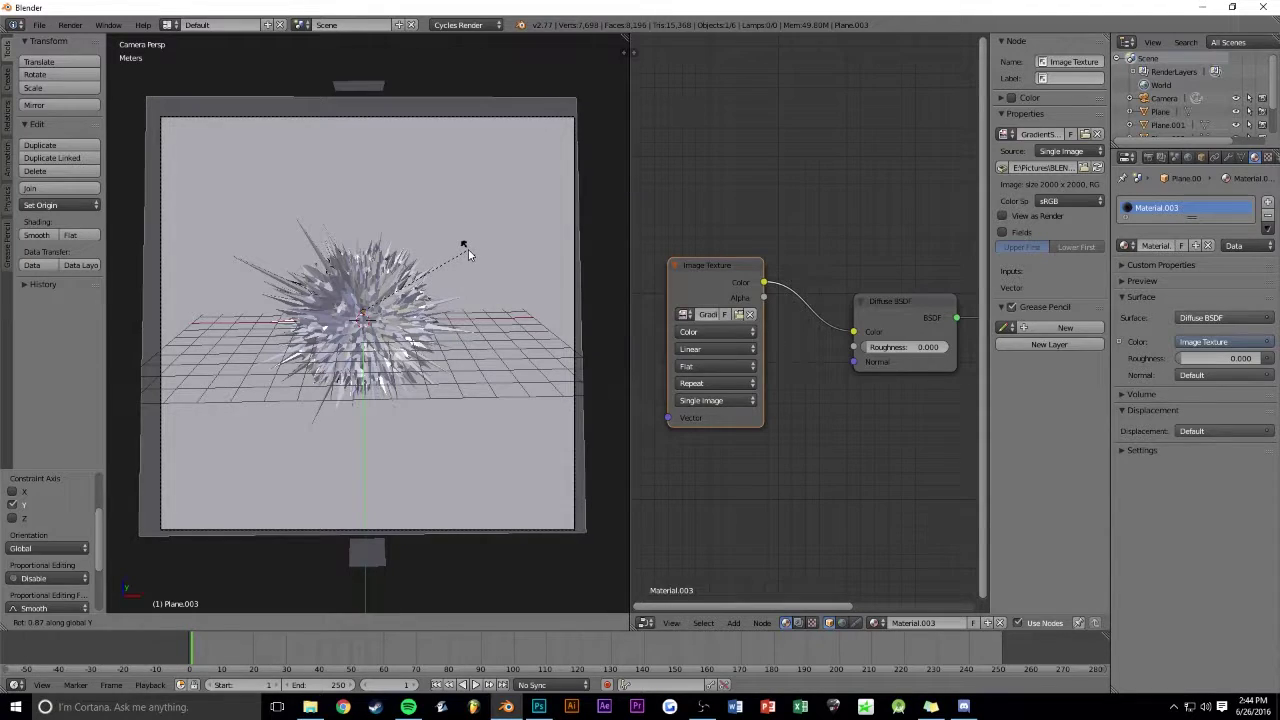
left_click(468, 250)
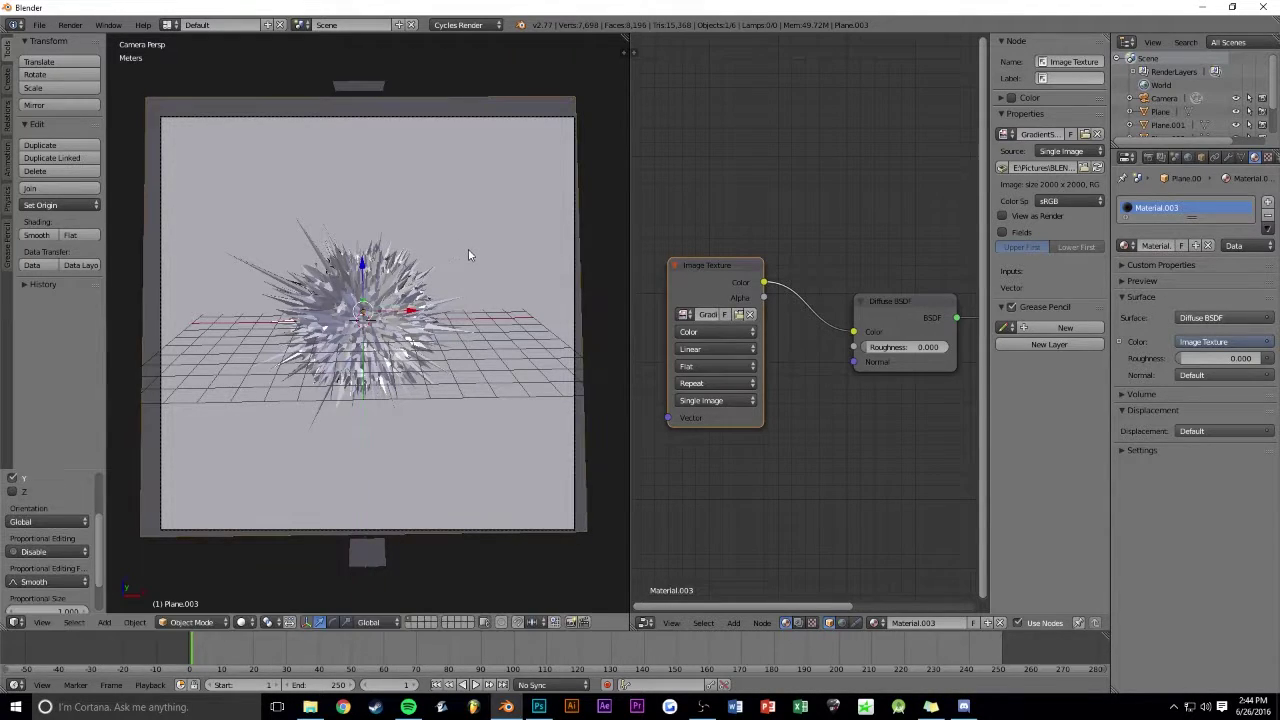
mouse_move(468, 248)
middle_mouse_down()
mouse_move(506, 265)
mouse_move(117, 266)
middle_mouse_up()
Step: Select the camera, shift it along Y, and look through it again
right_click(300, 358)
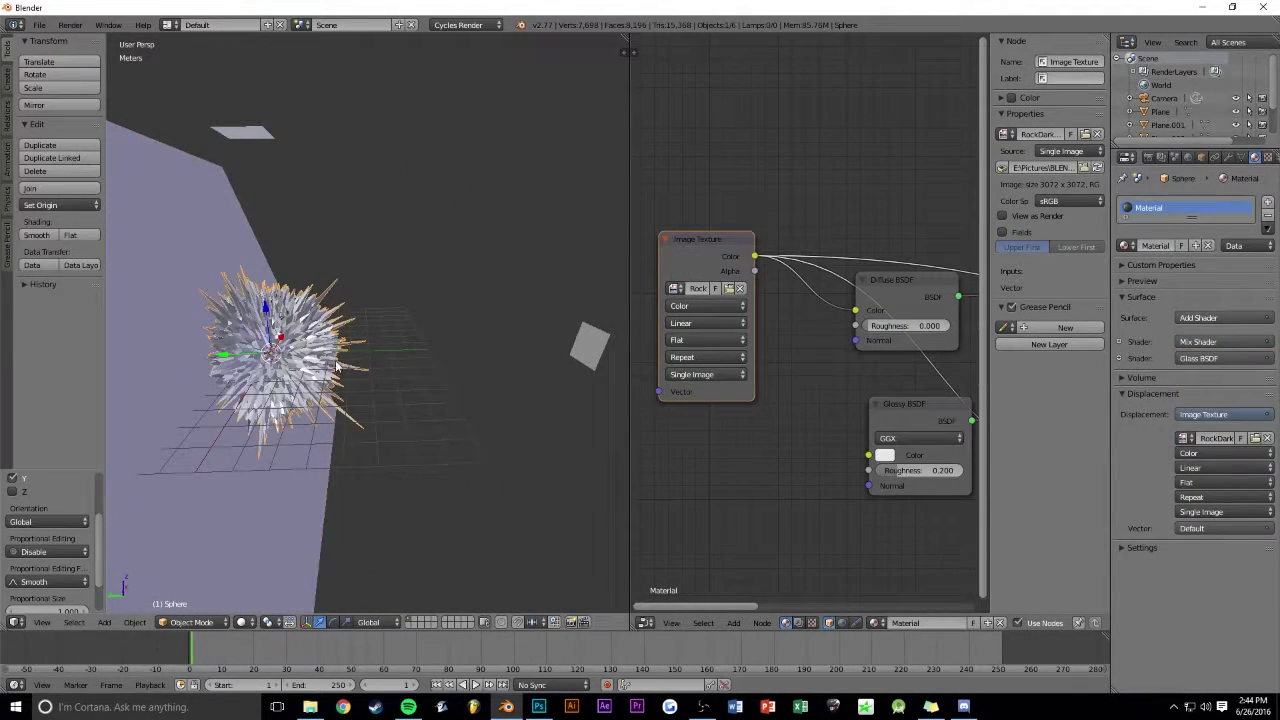
scroll(420, 324, "down", 5)
right_click(497, 297)
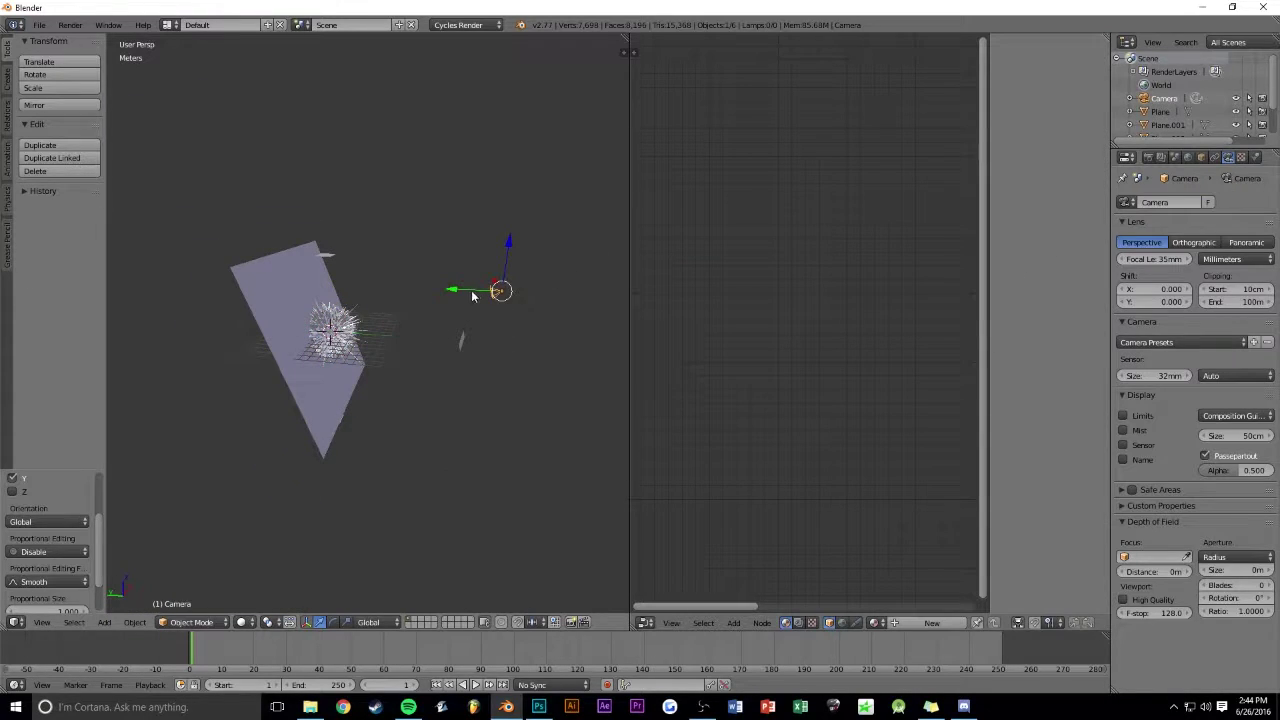
key("g")
key("y")
left_click(489, 295)
key("KP_0")
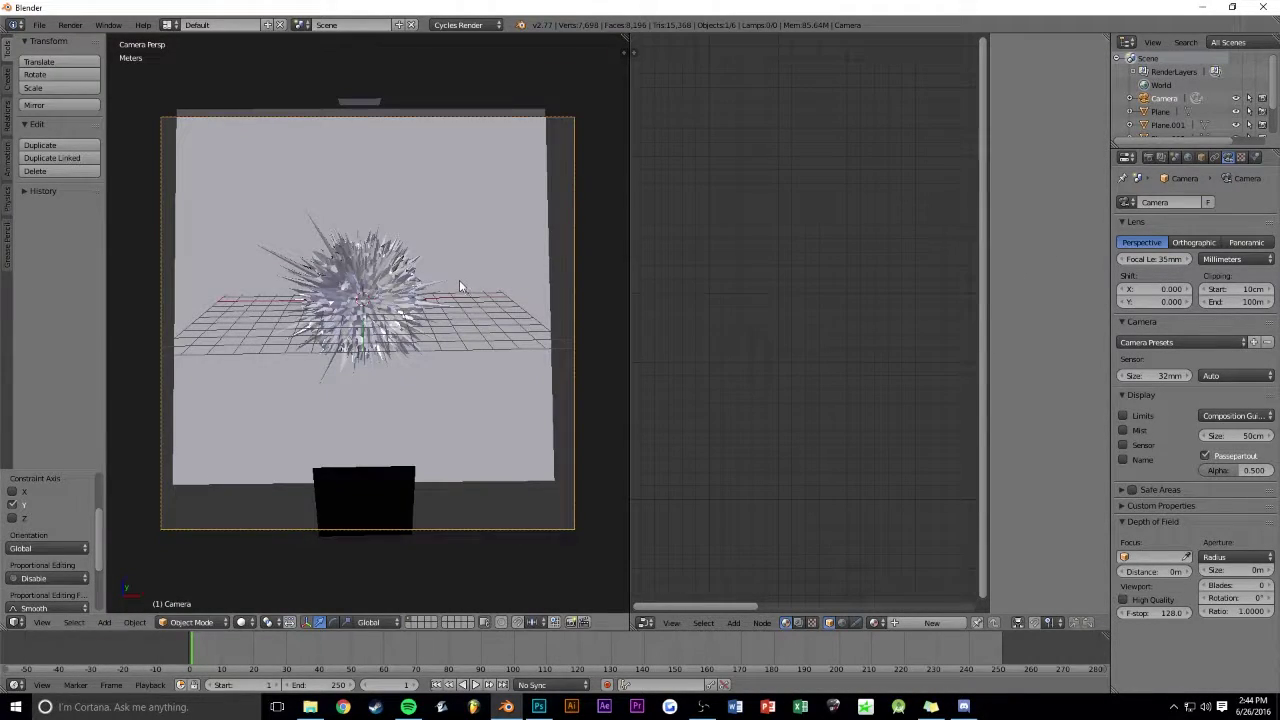
Step: Scale the gradient backdrop plane up about 1.28 times
scroll(459, 280, "down", 3)
scroll(437, 280, "up", 3)
right_click(445, 318)
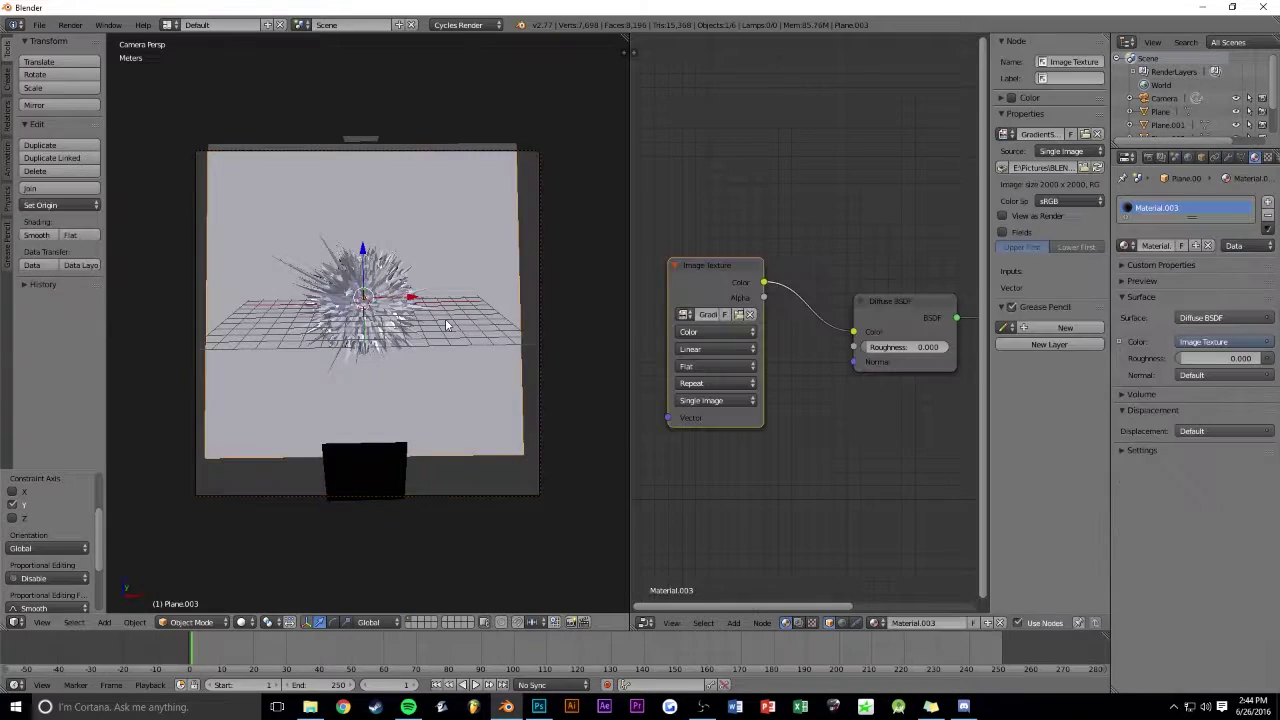
key("s")
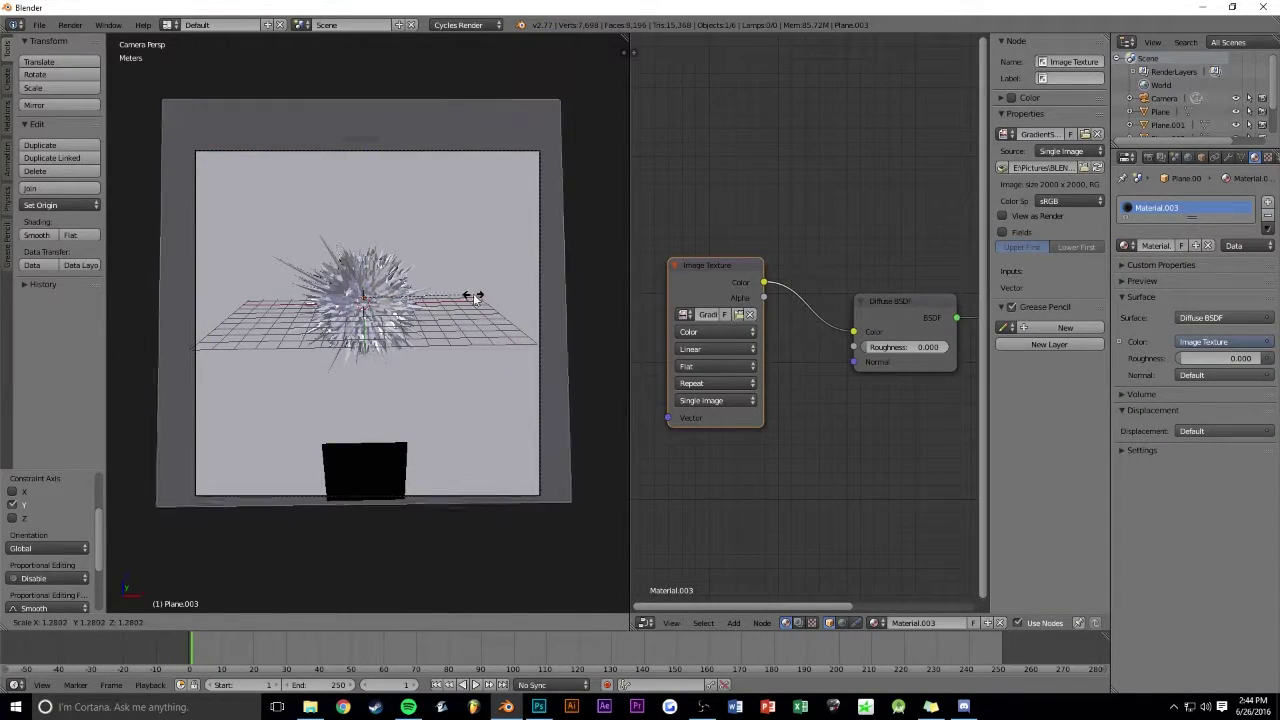
left_click(476, 295)
Step: Move the small emission light plane along Y and return to the camera view
right_click(375, 442)
mouse_move(367, 426)
middle_mouse_down()
mouse_move(367, 347)
mouse_move(534, 374)
mouse_move(497, 372)
middle_mouse_up()
left_click_drag(409, 337, 505, 339)
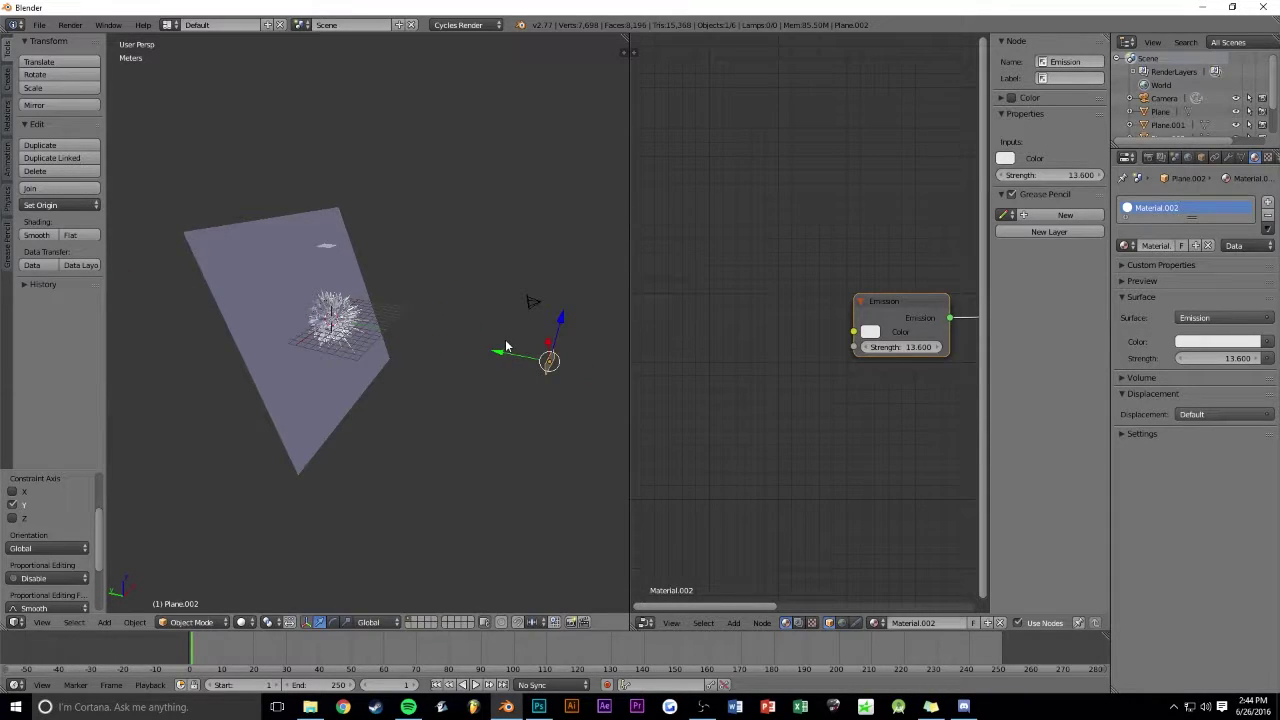
key("KP_0")
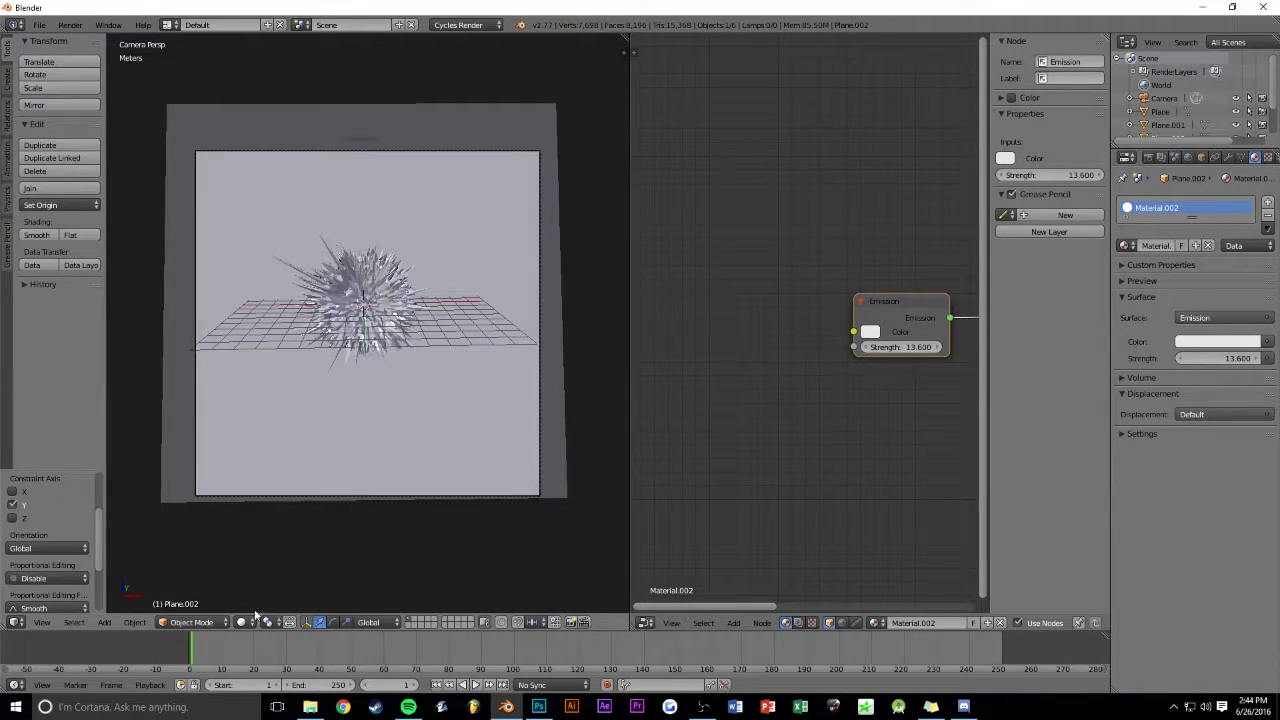
Step: In Rendered shading, raise the top light plane's emission strength from 30 to 79
left_click(248, 622)
left_click(272, 529)
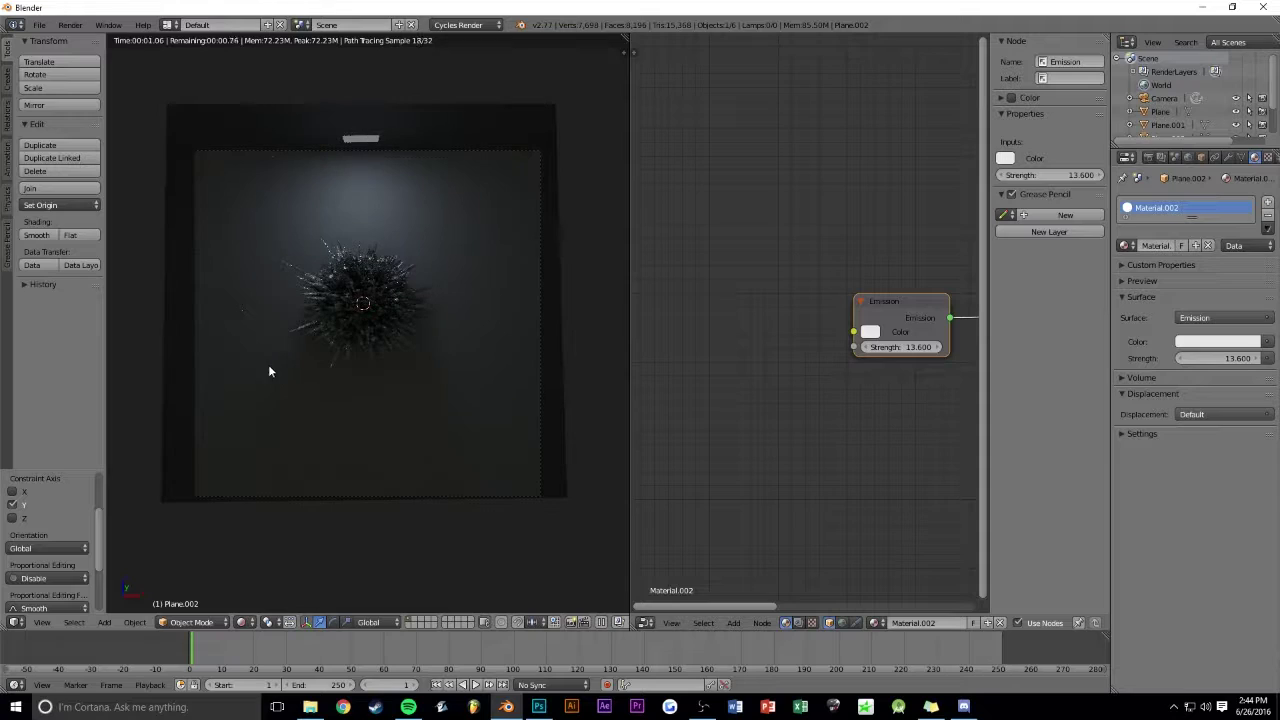
right_click(357, 303)
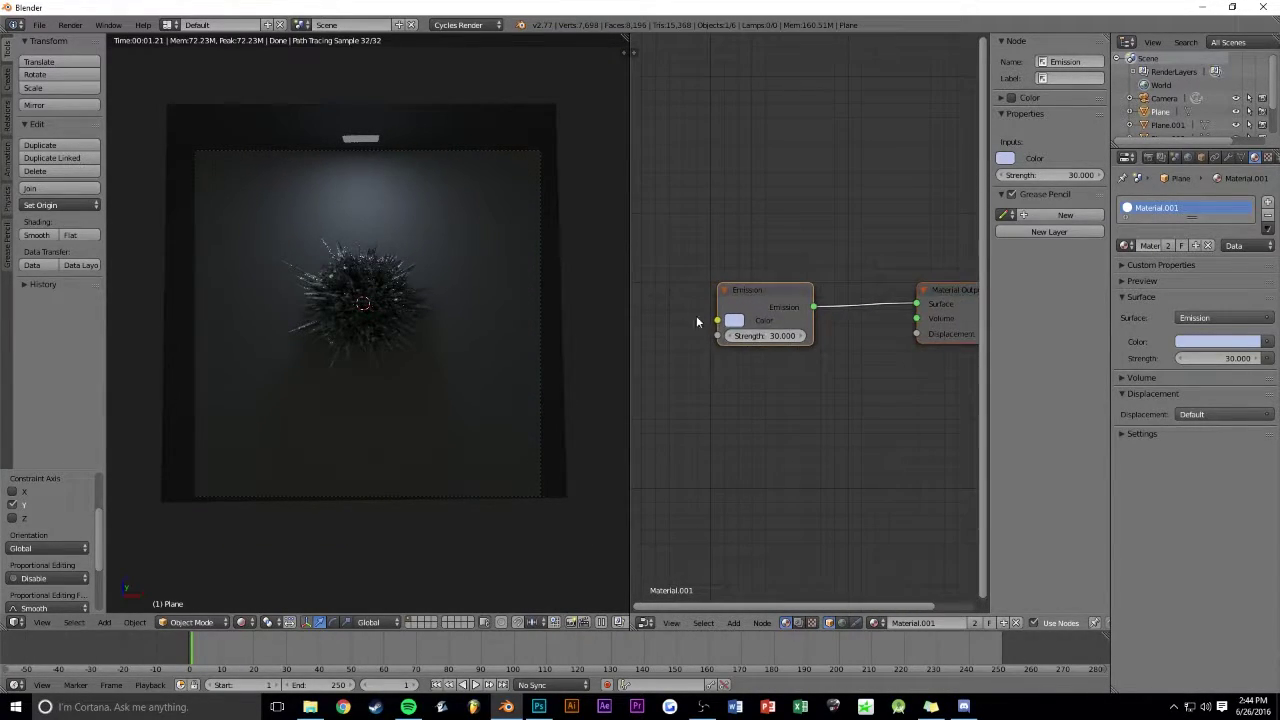
mouse_move(760, 338)
left_mouse_down()
mouse_move(840, 338)
mouse_move(800, 336)
left_mouse_up()
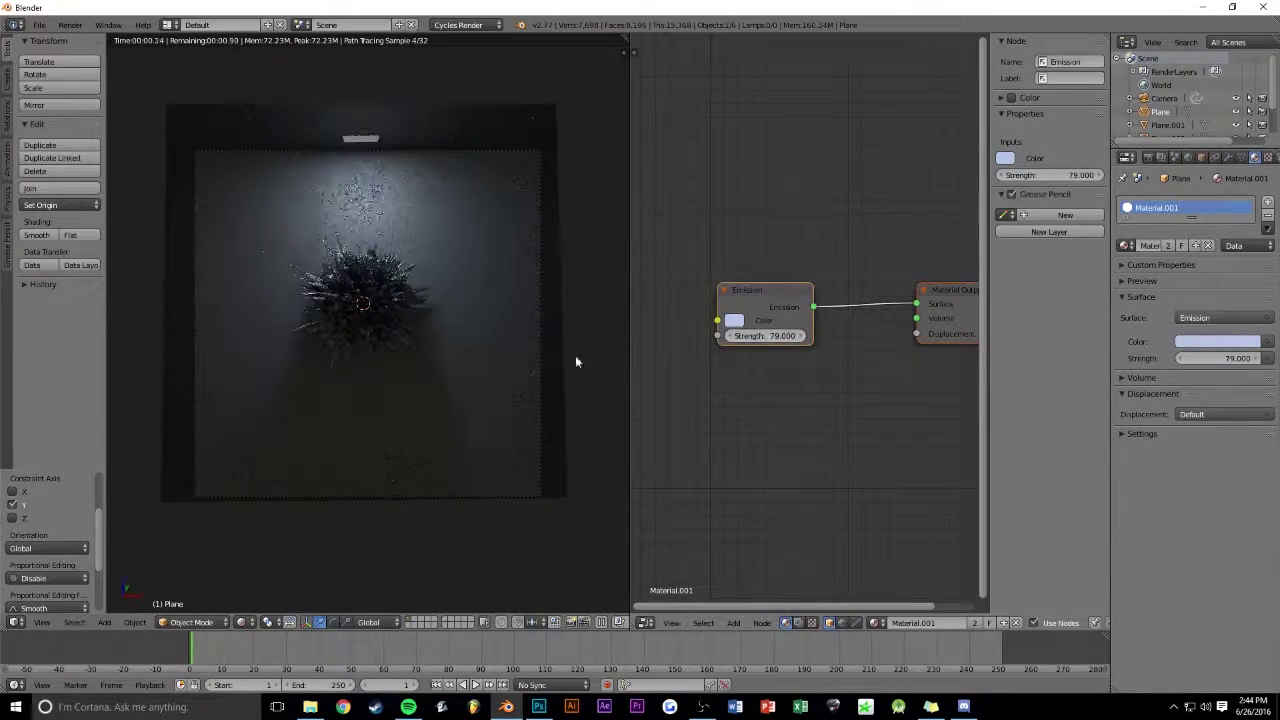
mouse_move(313, 420)
middle_mouse_down()
mouse_move(299, 418)
mouse_move(355, 393)
mouse_move(386, 414)
mouse_move(364, 414)
mouse_move(460, 363)
mouse_move(423, 374)
mouse_move(323, 463)
middle_mouse_up()
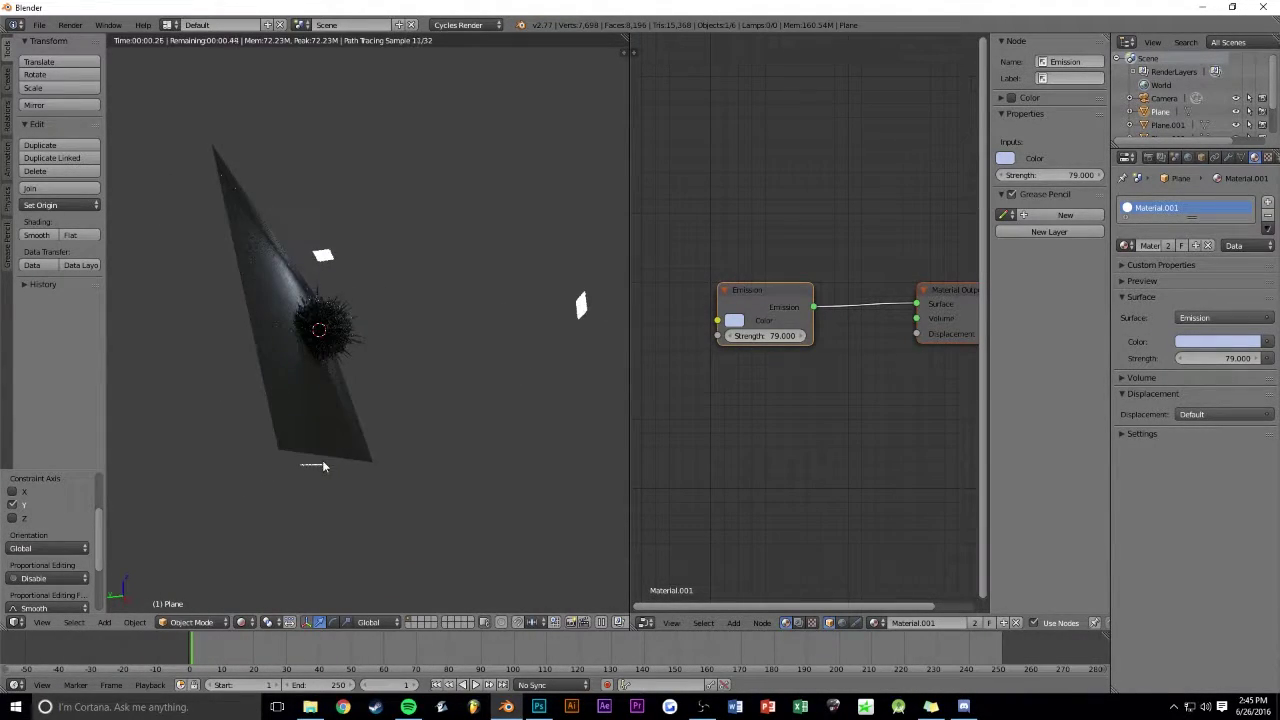
Step: Back in solid shading, move the second light plane Plane.001 along the Y axis
left_click(240, 622)
left_click(258, 556)
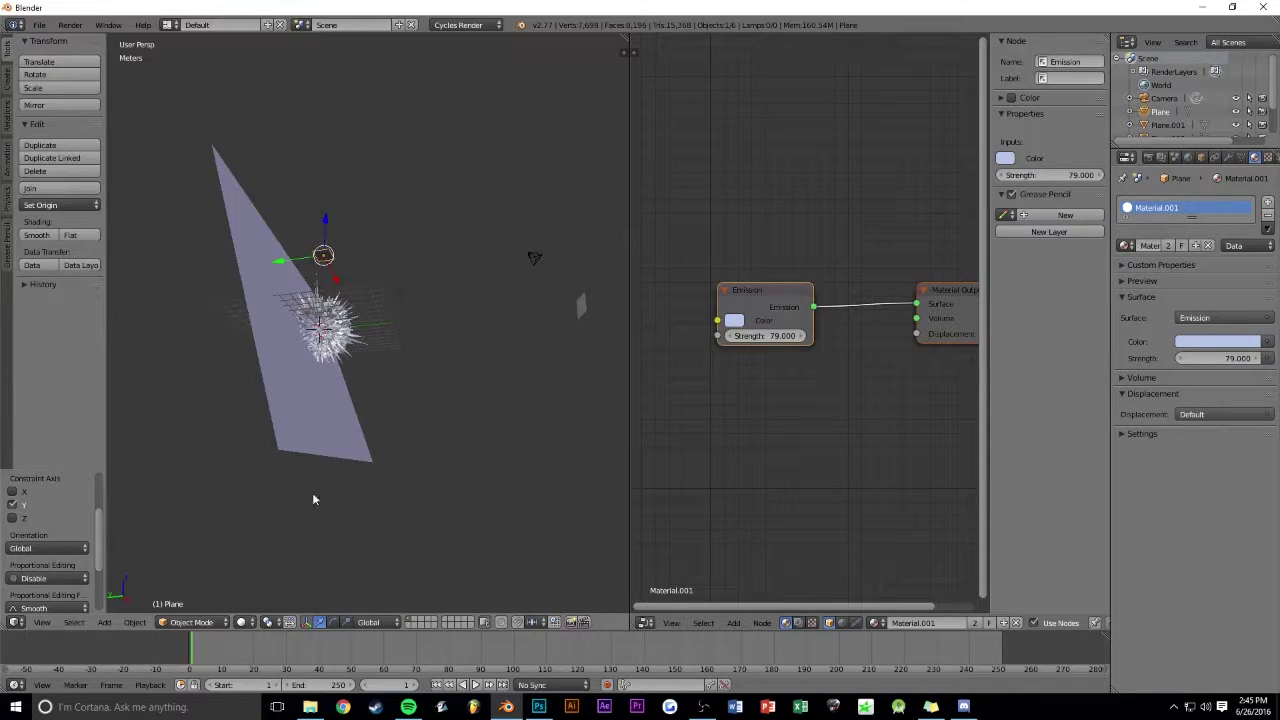
mouse_move(320, 467)
middle_mouse_down()
mouse_move(367, 444)
mouse_move(505, 446)
mouse_move(393, 447)
middle_mouse_up()
right_click(306, 461)
key("g")
key("y")
left_click(323, 470)
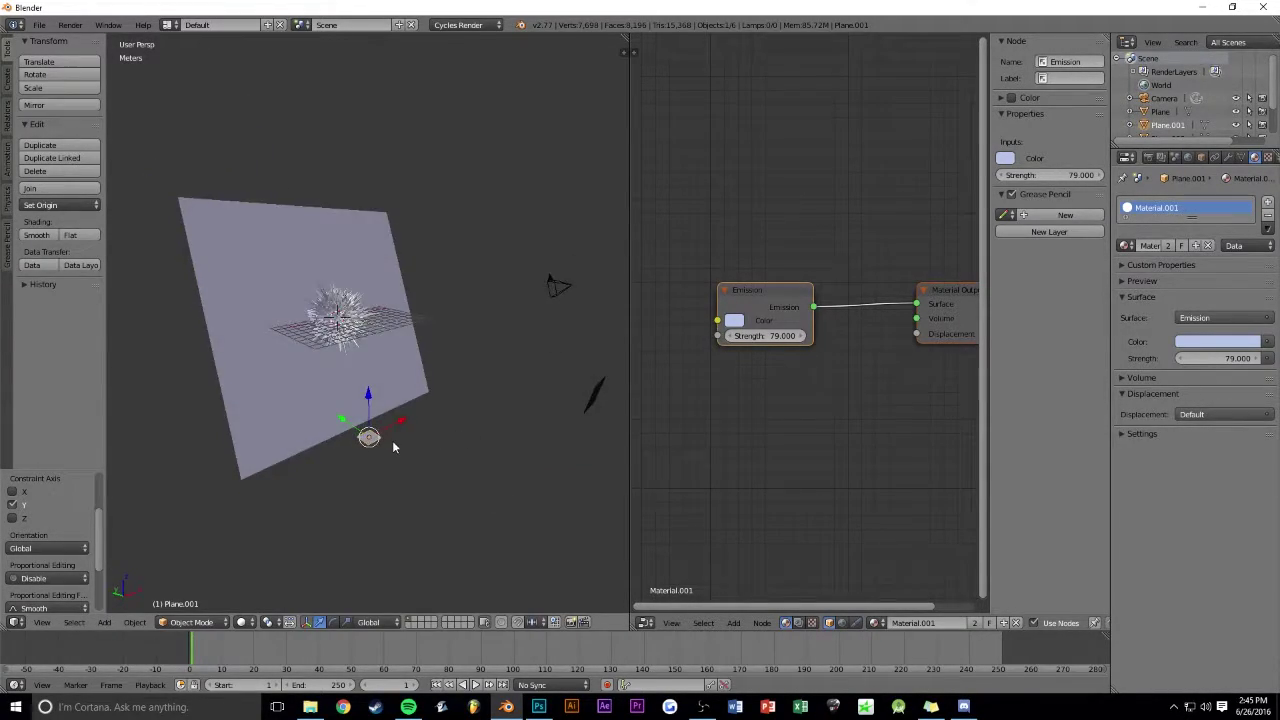
Step: Preview the lit backdrop rendered through the camera view
left_click(240, 622)
left_click(250, 540)
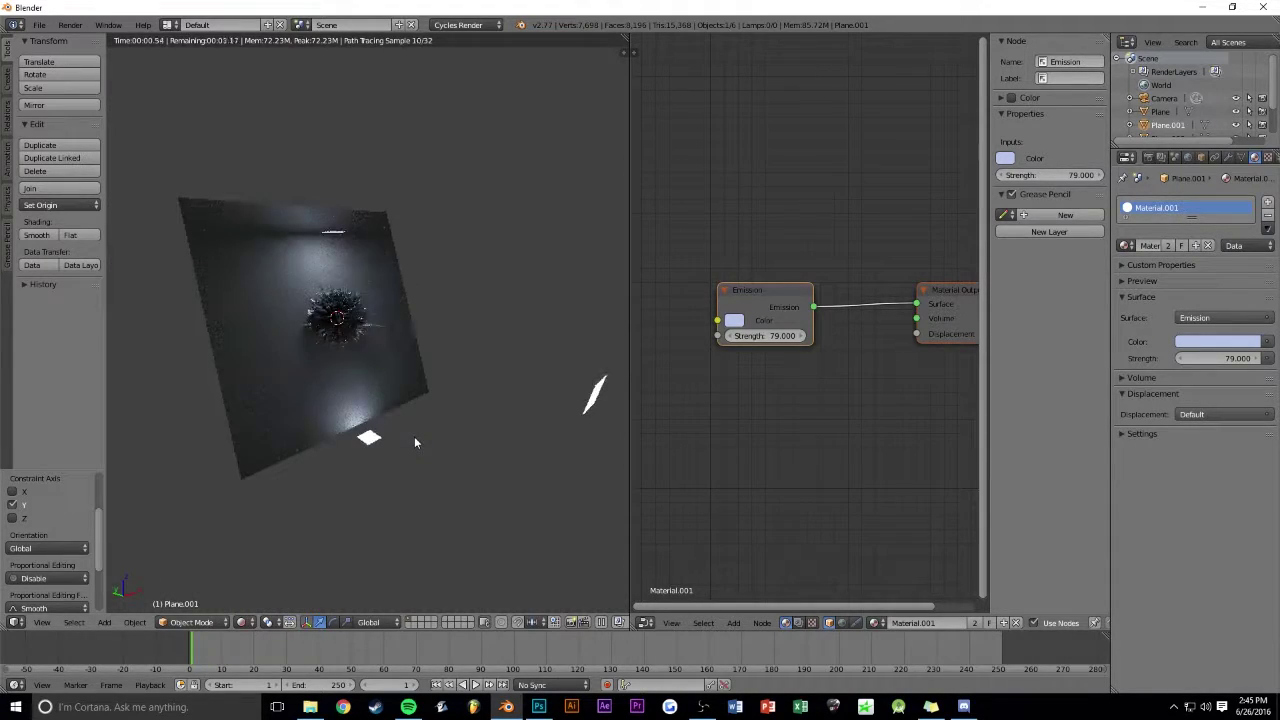
key("KP_0")
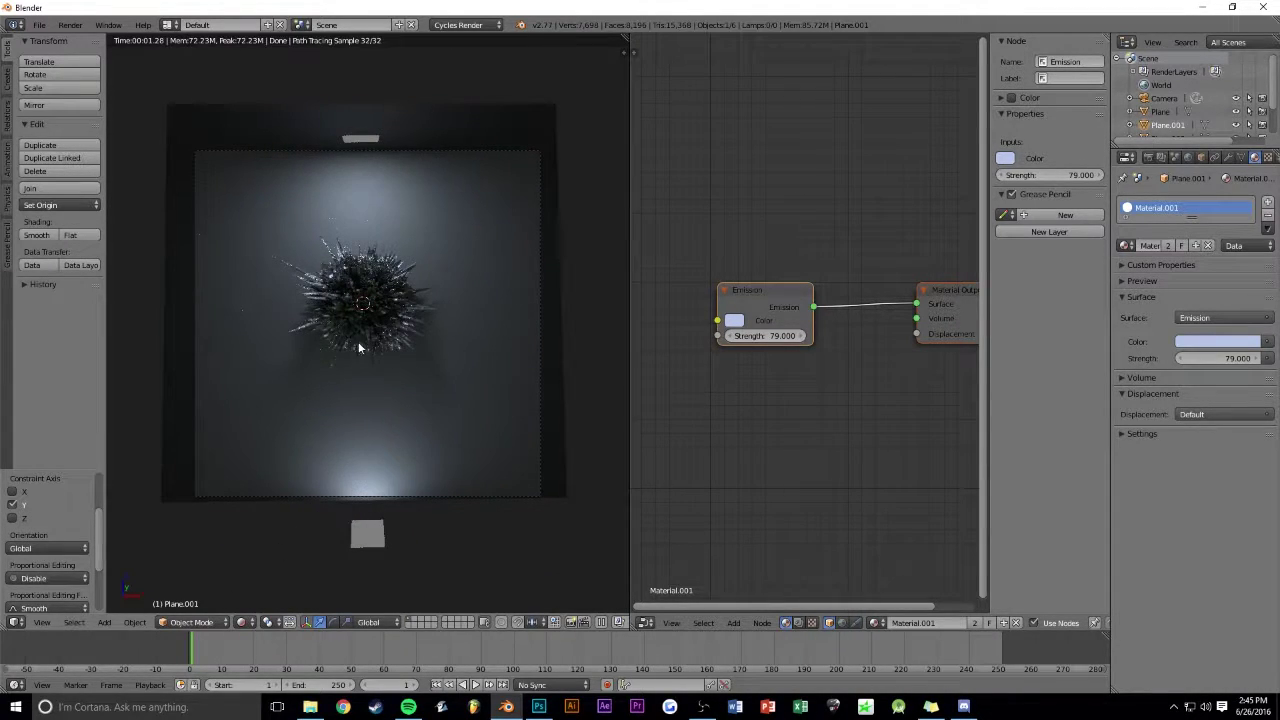
left_click(241, 622)
Step: Scale the spiky sphere up about 1.56 times and shift it along Z
left_click(268, 574)
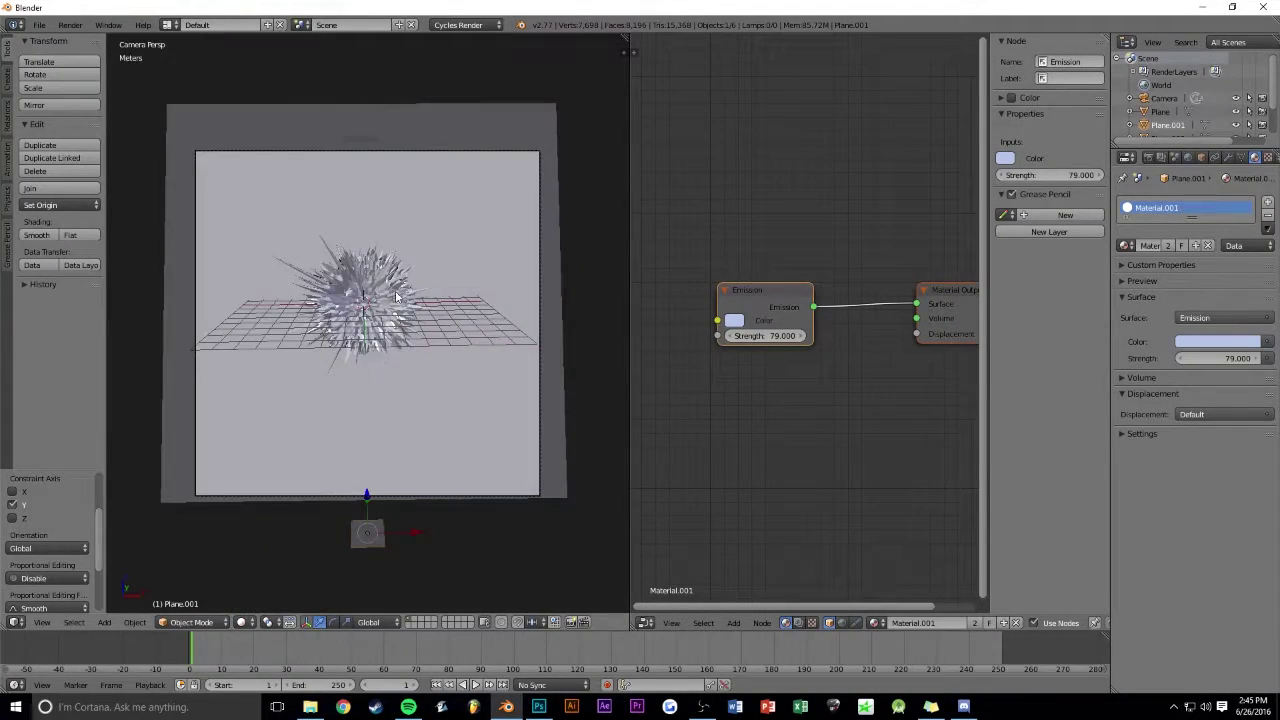
right_click(398, 295)
key("s")
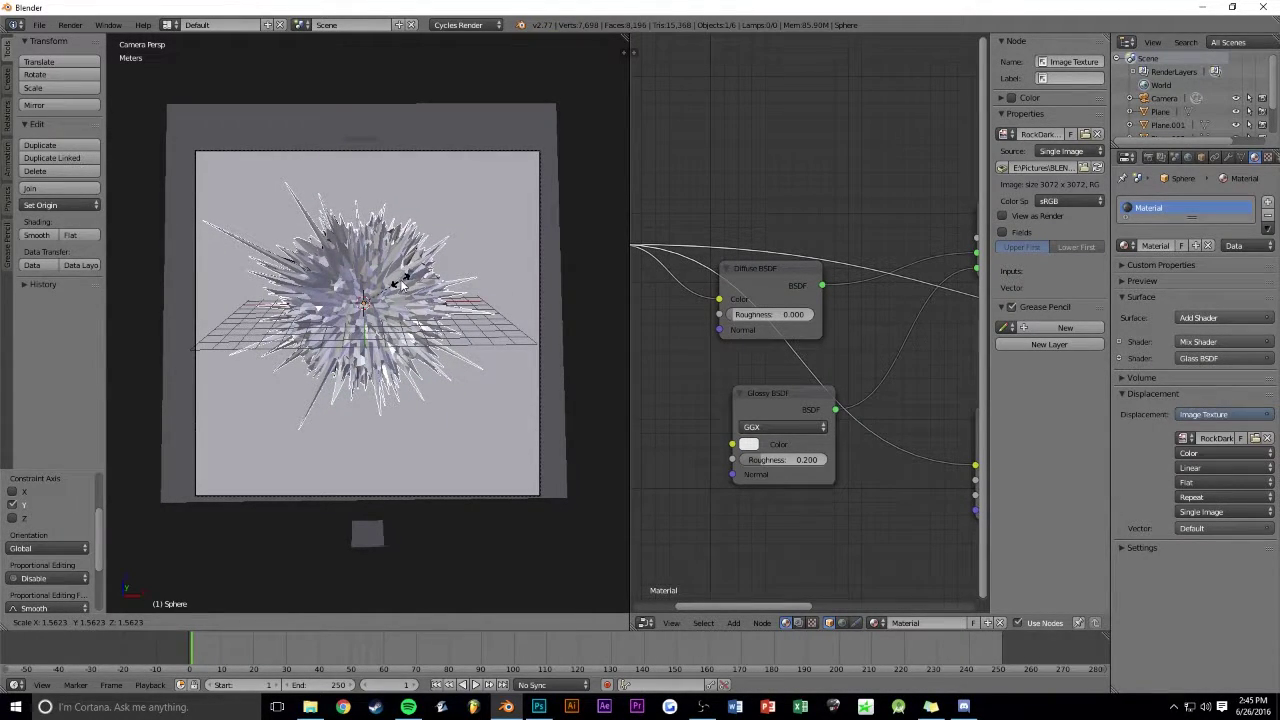
left_click(400, 279)
left_click_drag(363, 255, 361, 276)
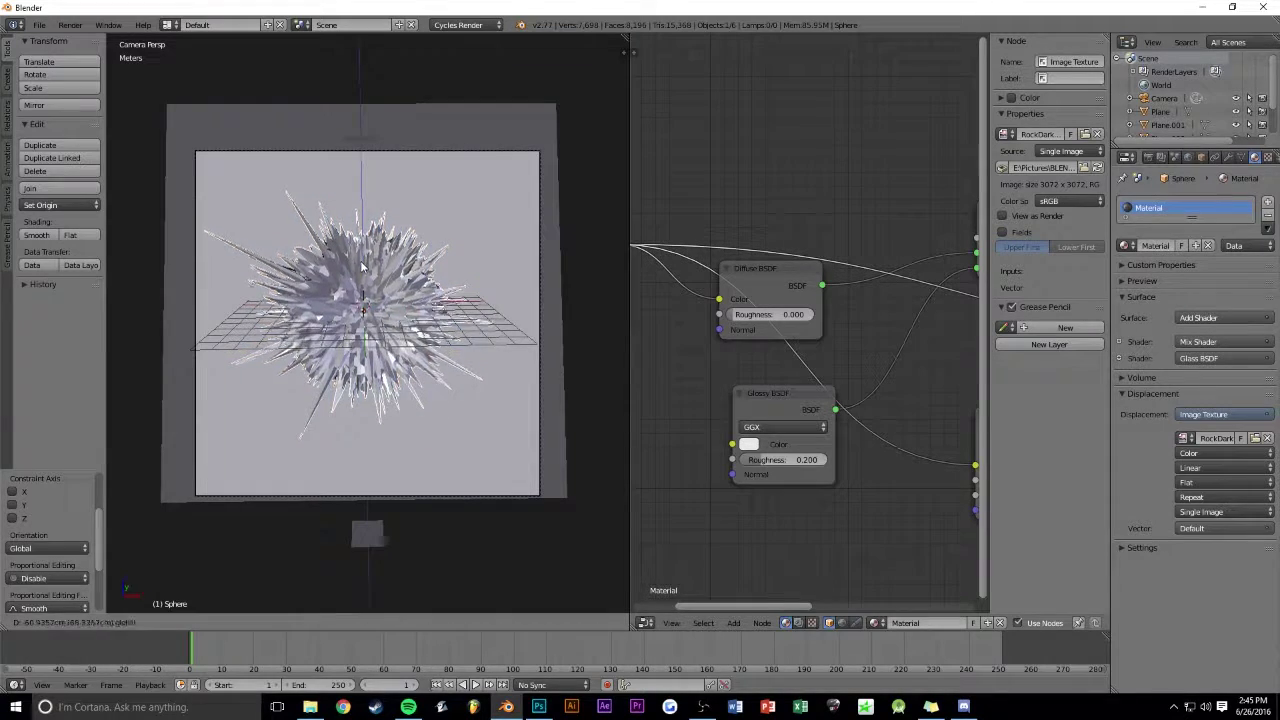
left_click(361, 276)
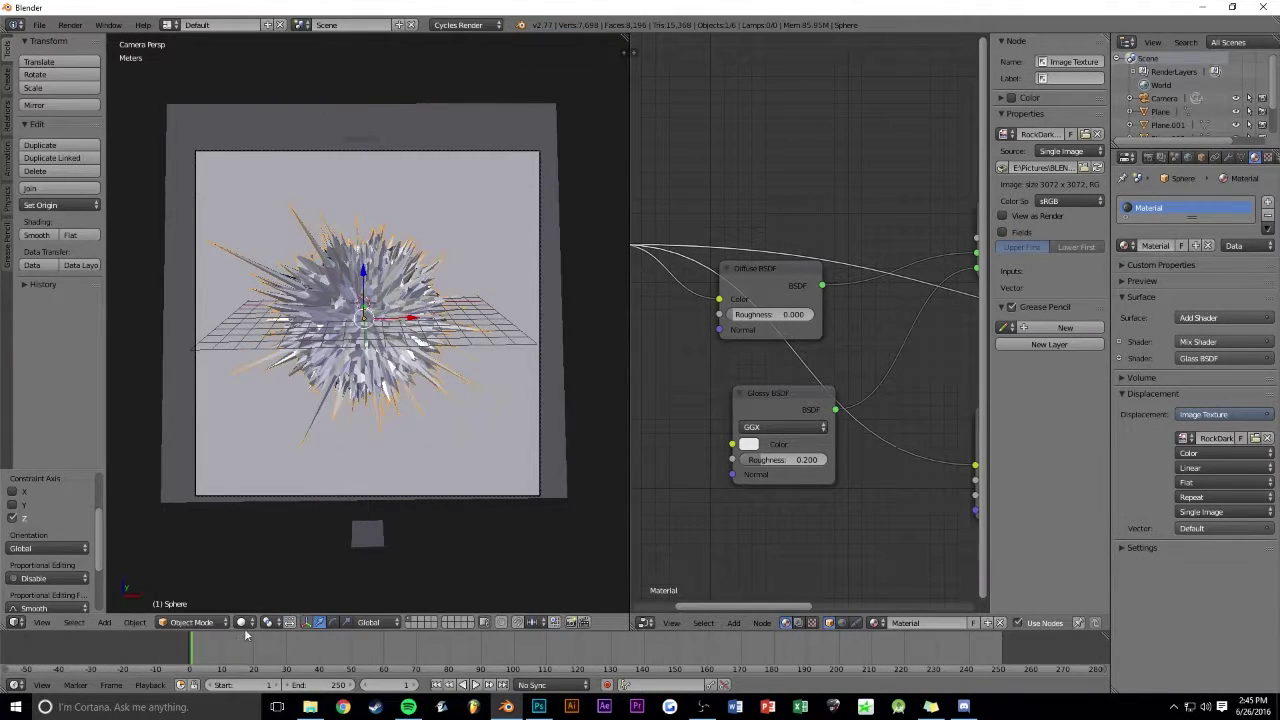
Step: Show the rendered preview and select the gradient backdrop plane
left_click(241, 622)
left_click(262, 533)
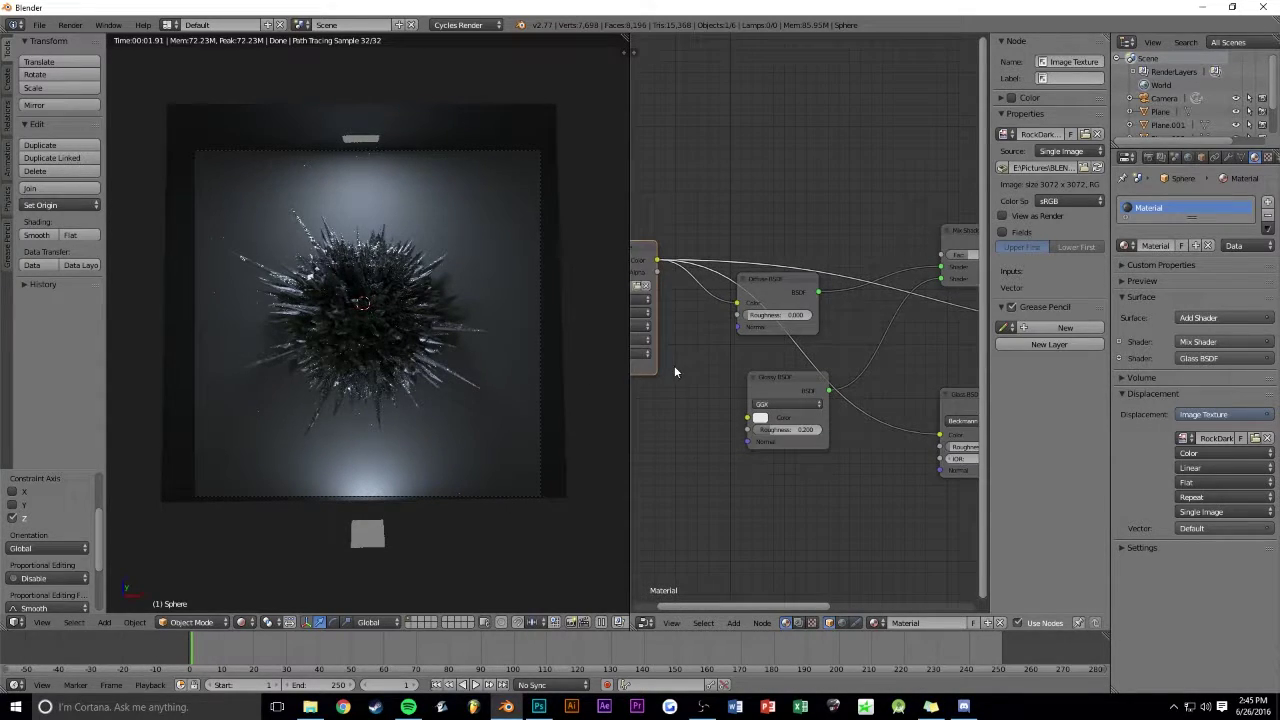
right_click(509, 430)
middle_click_drag(880, 376, 832, 376)
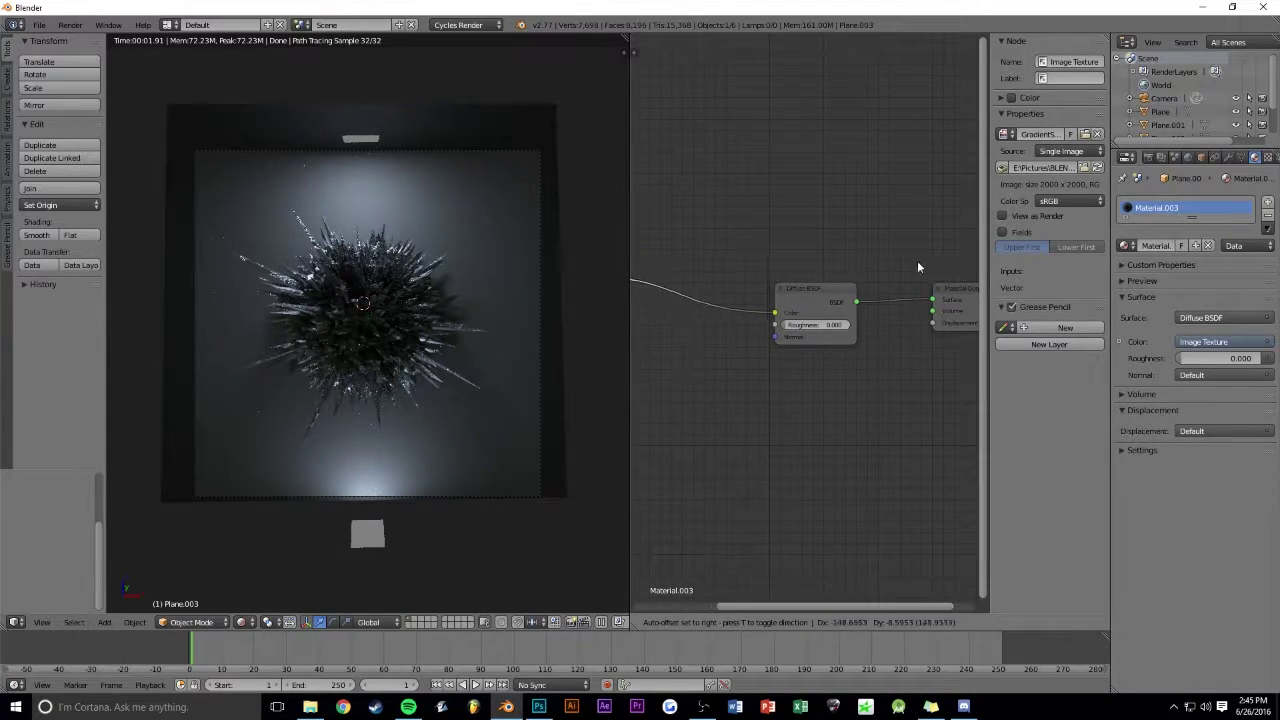
Step: Insert an RGB Curves node before the backdrop's Diffuse BSDF, bend it brighter, Fac 0.571
middle_click_drag(785, 246, 870, 246)
key("shift+a")
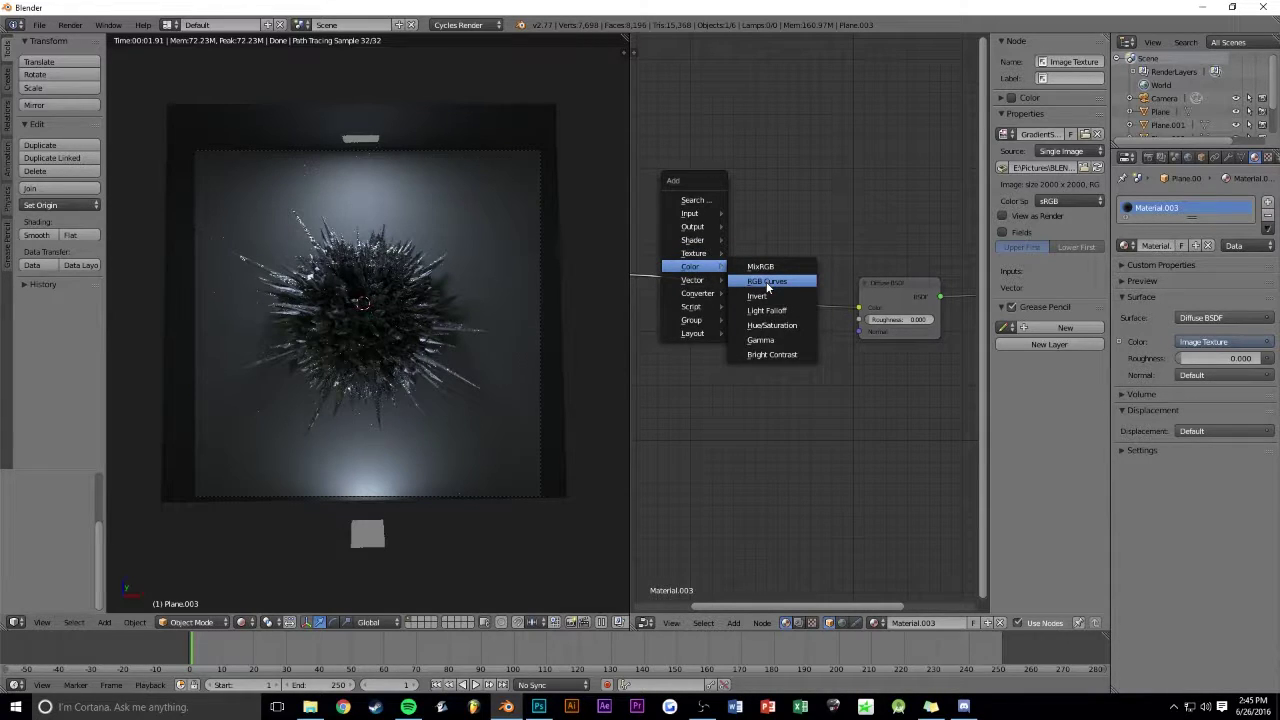
left_click(767, 282)
left_click(670, 229)
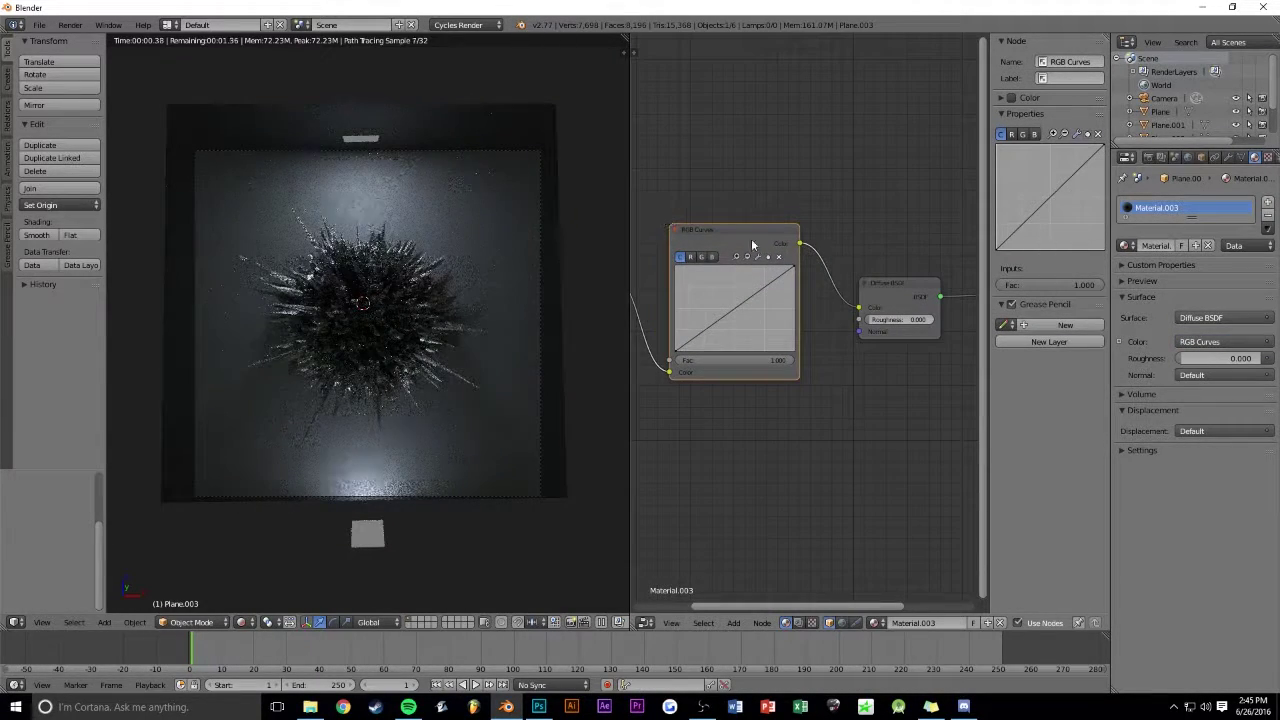
mouse_move(725, 314)
left_mouse_down()
mouse_move(752, 285)
mouse_move(746, 272)
left_mouse_up()
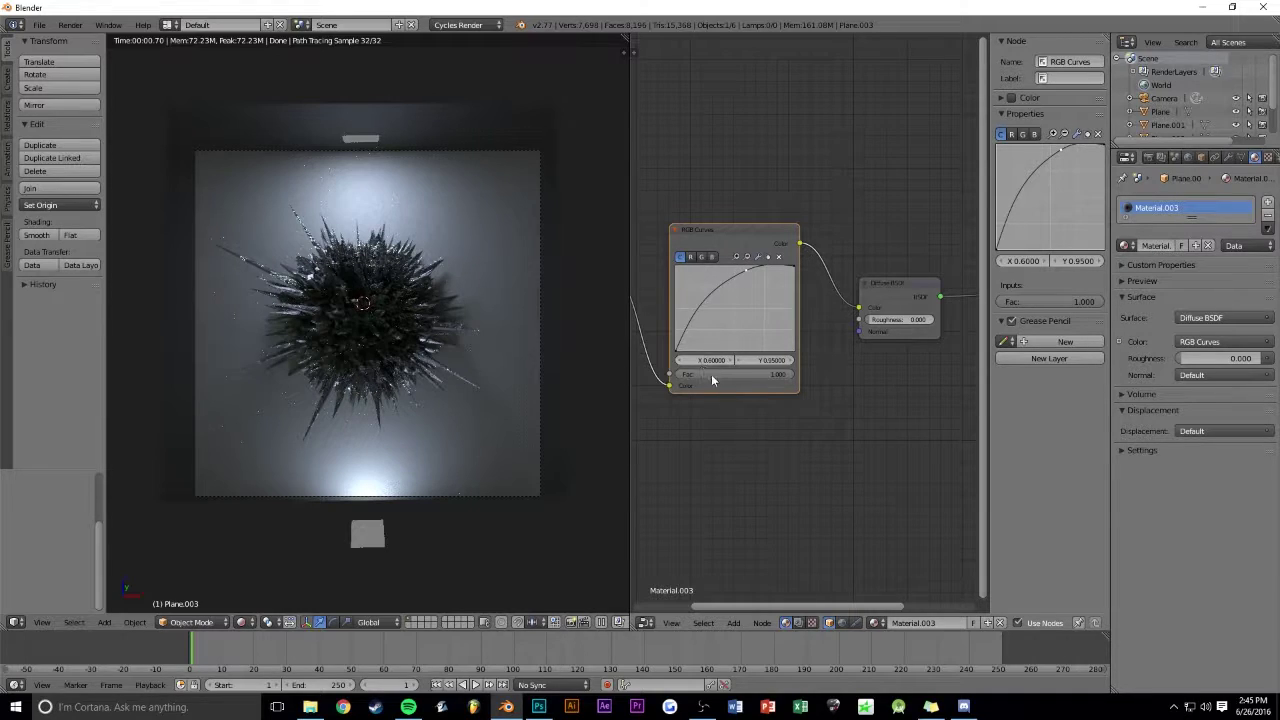
mouse_move(712, 380)
left_mouse_down()
mouse_move(690, 380)
mouse_move(686, 363)
left_mouse_up()
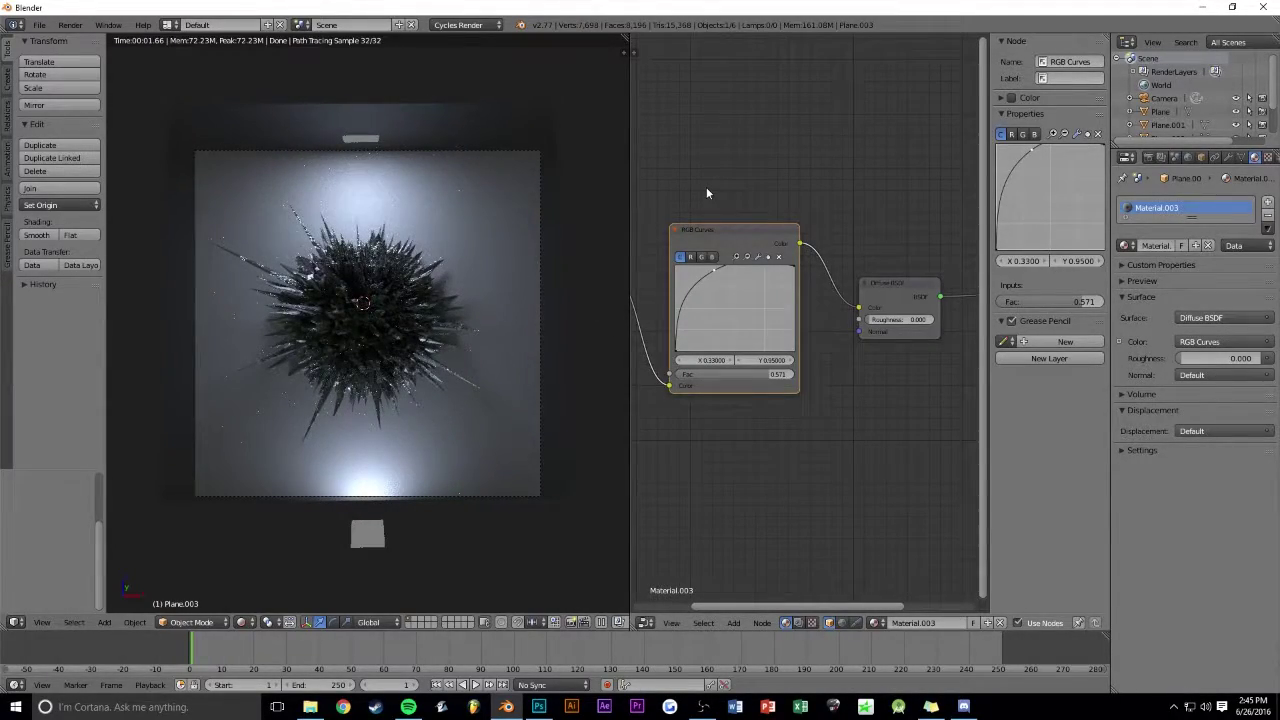
Step: Move the spiky sphere along the Y axis and return to the camera view
mouse_move(561, 252)
middle_mouse_down()
mouse_move(580, 260)
mouse_move(571, 248)
middle_mouse_up()
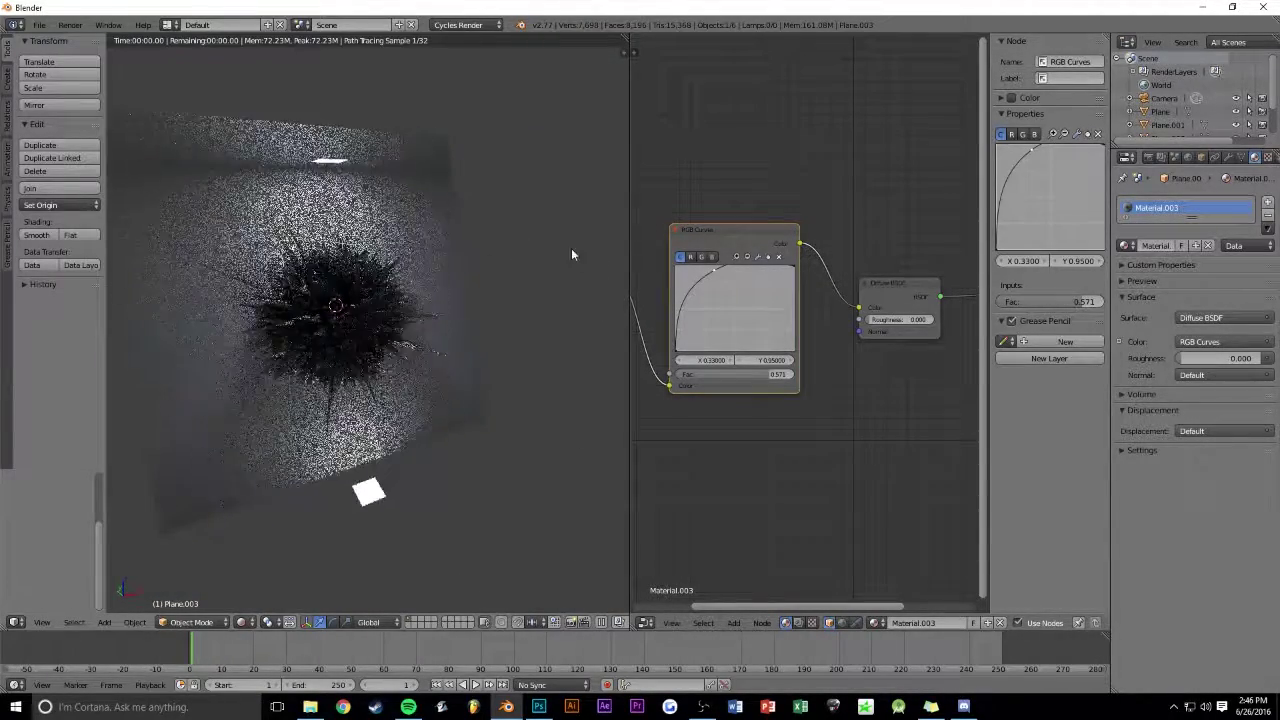
middle_click_drag(423, 233, 537, 238)
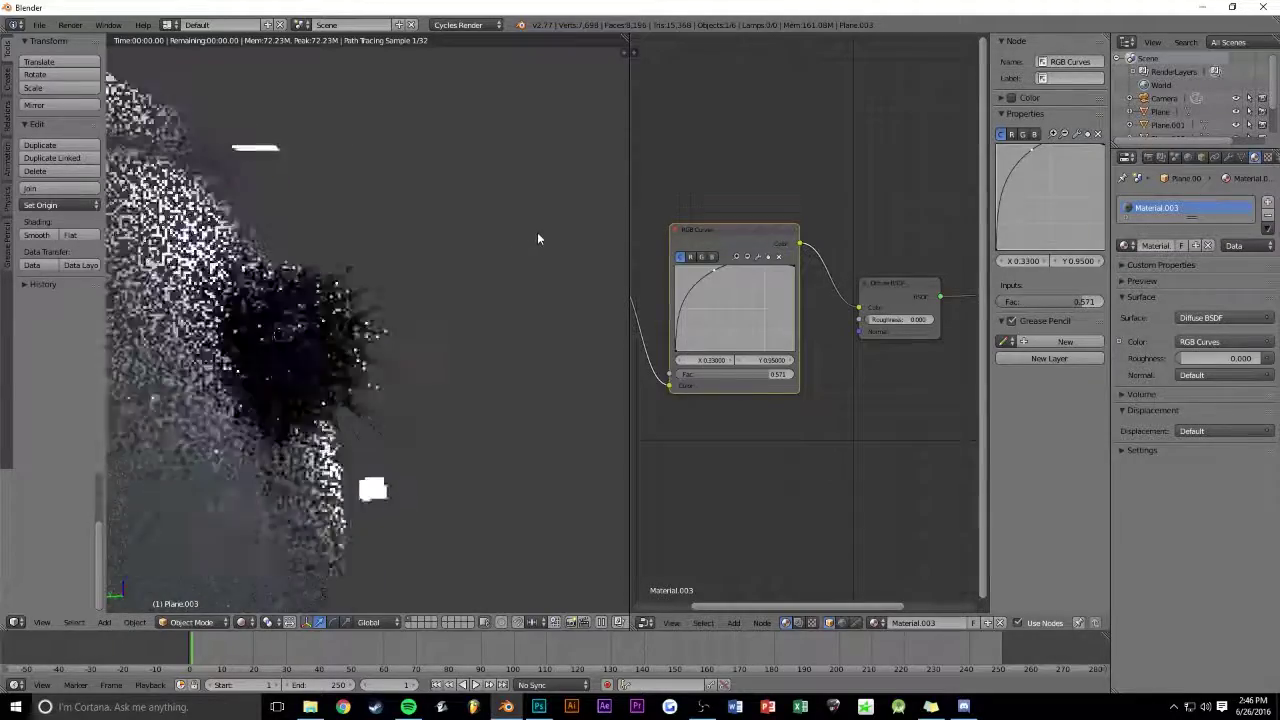
right_click(337, 337)
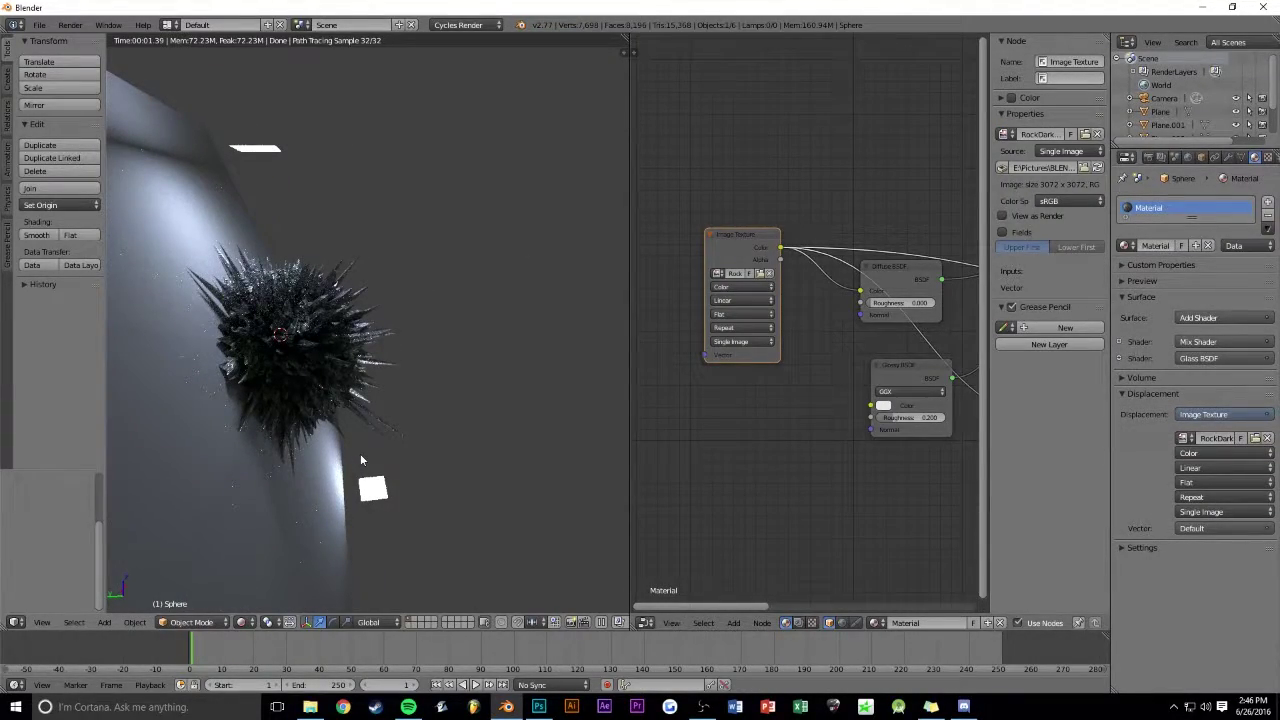
key("g")
key("y")
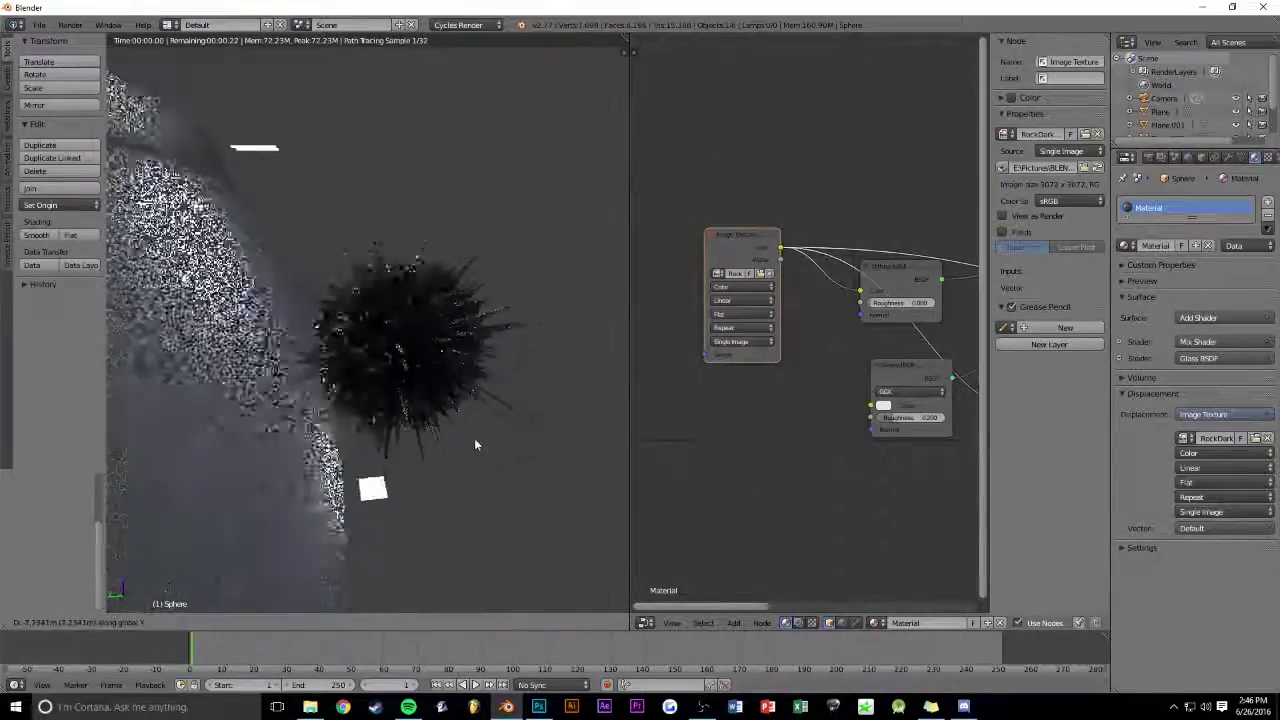
left_click(474, 438)
key("KP_0")
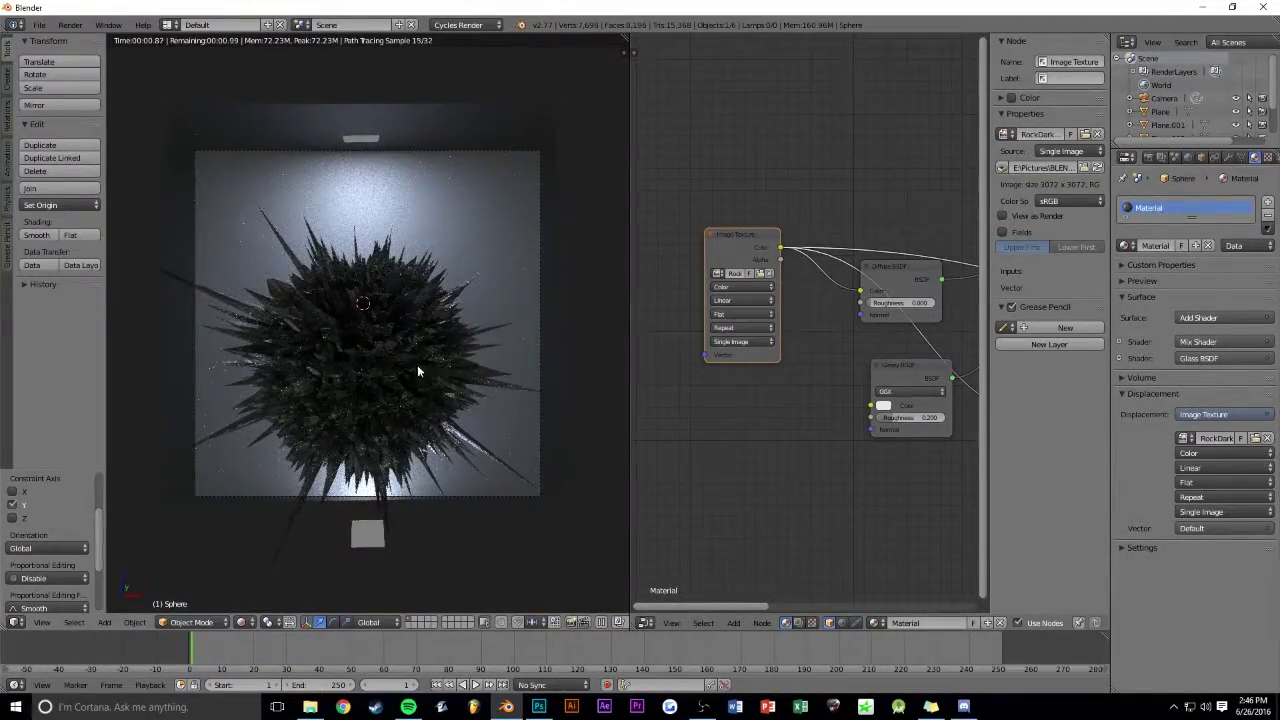
Step: Inspect the sphere, then go back to solid shading in the camera view
scroll(417, 364, "down", 3)
scroll(414, 360, "down", 1)
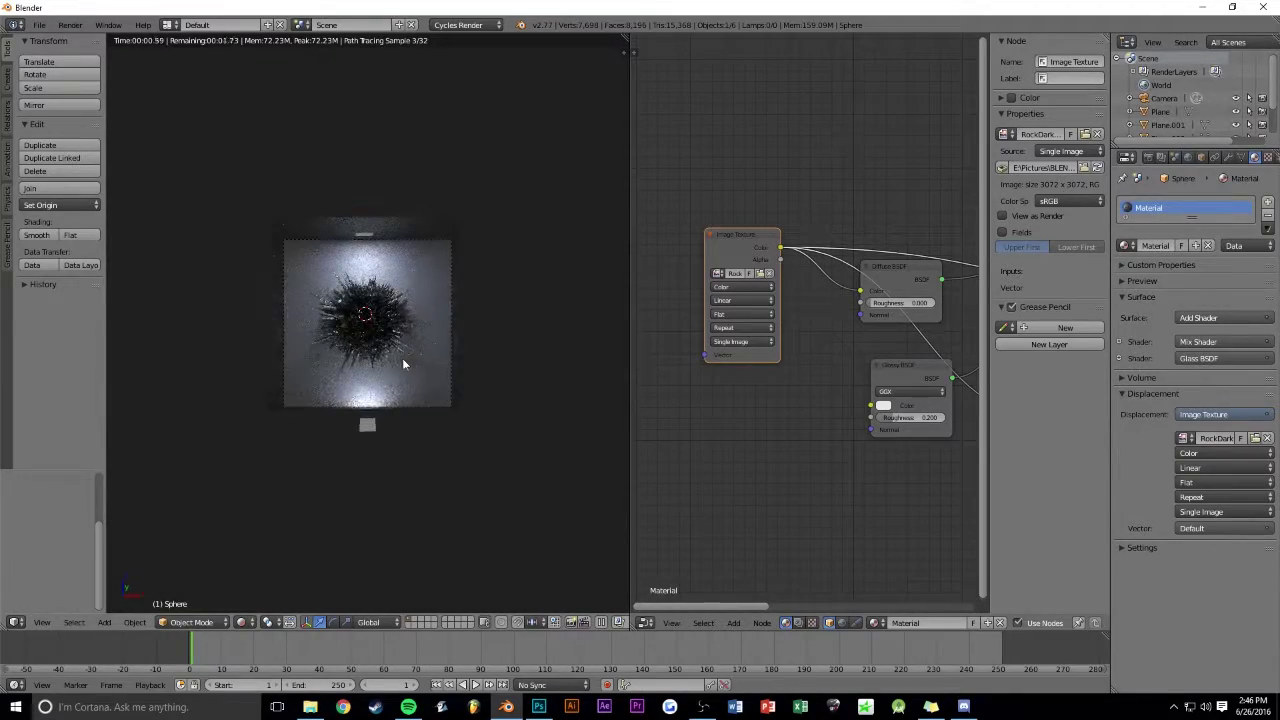
mouse_move(402, 364)
middle_mouse_down()
mouse_move(460, 370)
mouse_move(418, 386)
mouse_move(428, 378)
middle_mouse_up()
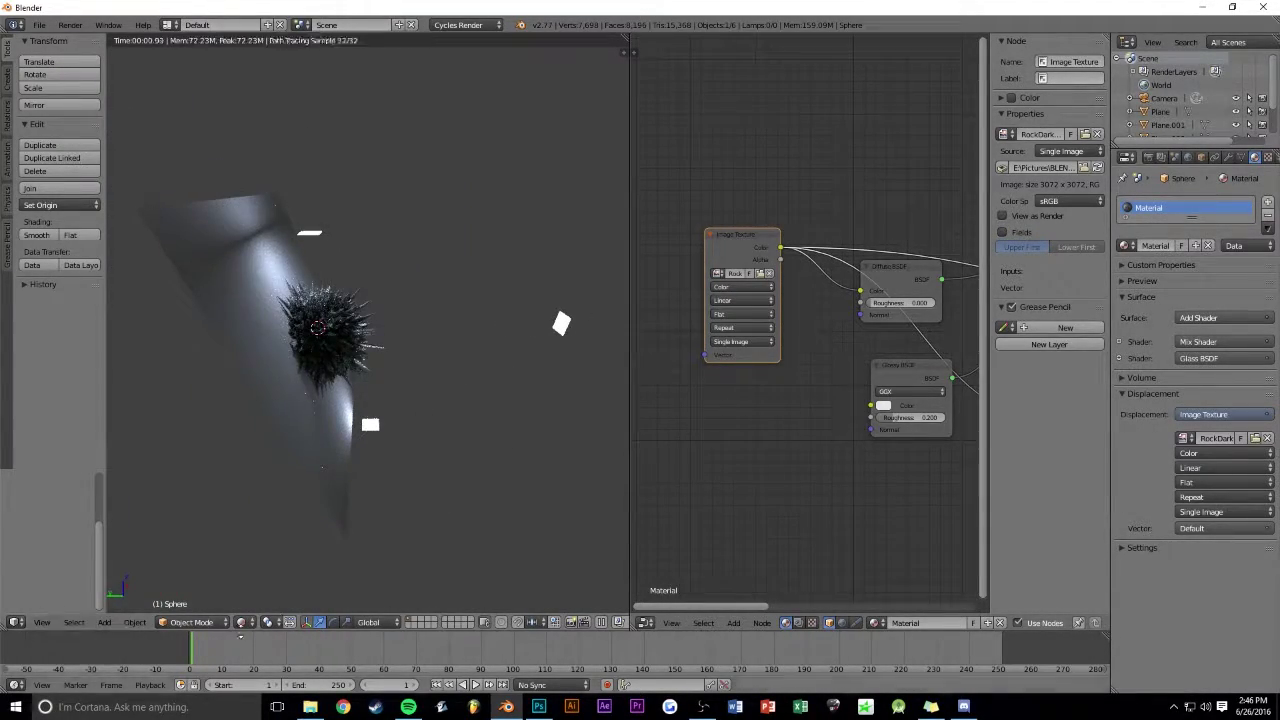
left_click(240, 622)
left_click(265, 580)
key("KP_0")
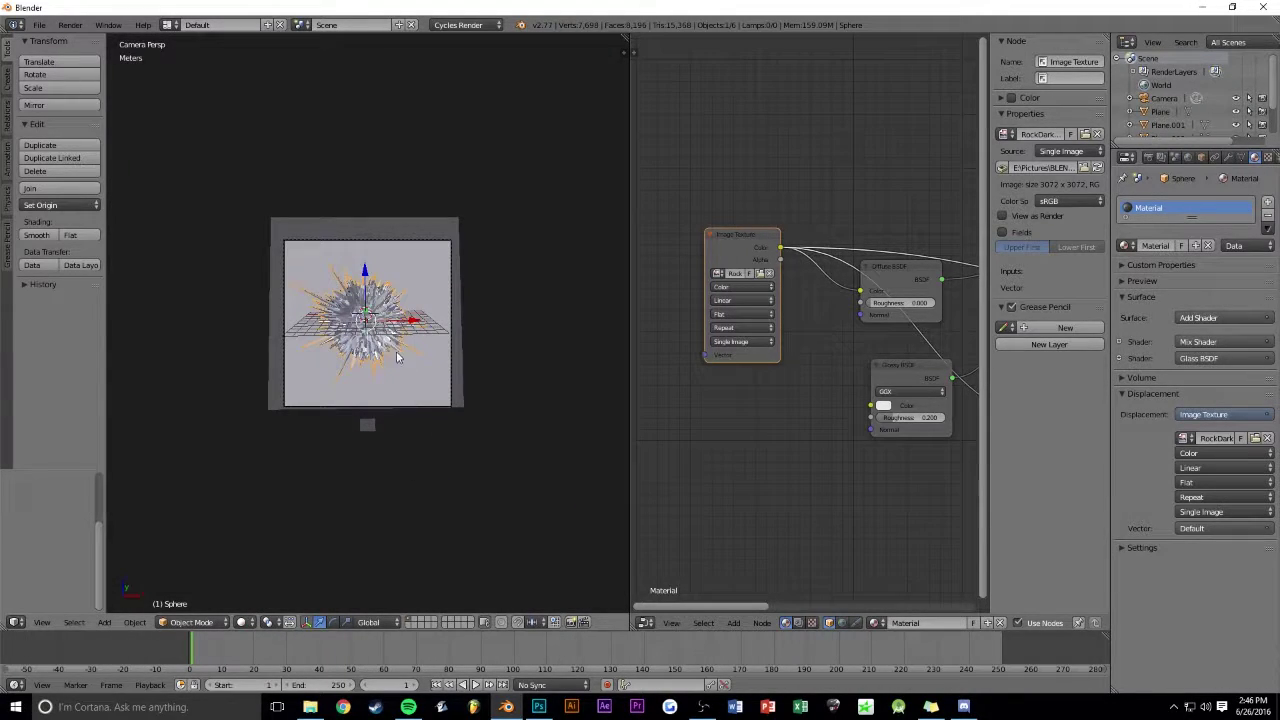
scroll(397, 357, "up", 4)
Step: Render the camera view with F12 and zoom around the Render Result
scroll(397, 357, "up", 1)
key("F12")
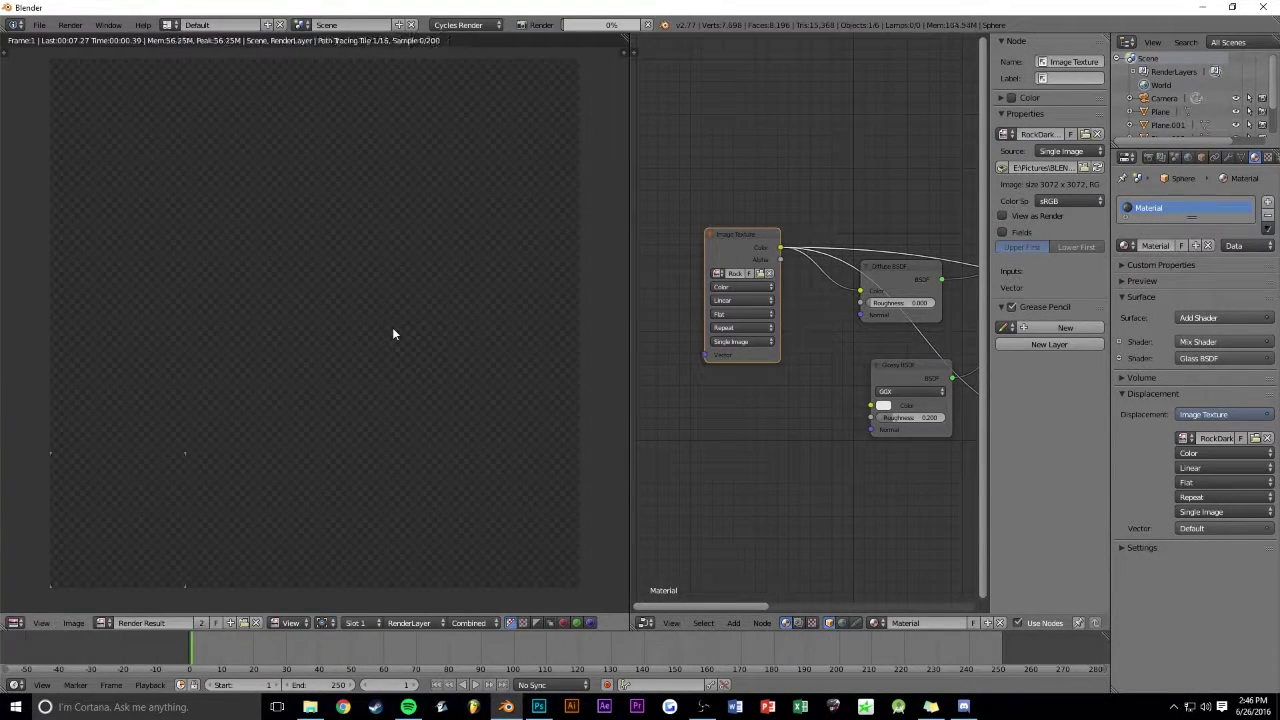
scroll(300, 302, "down", 1)
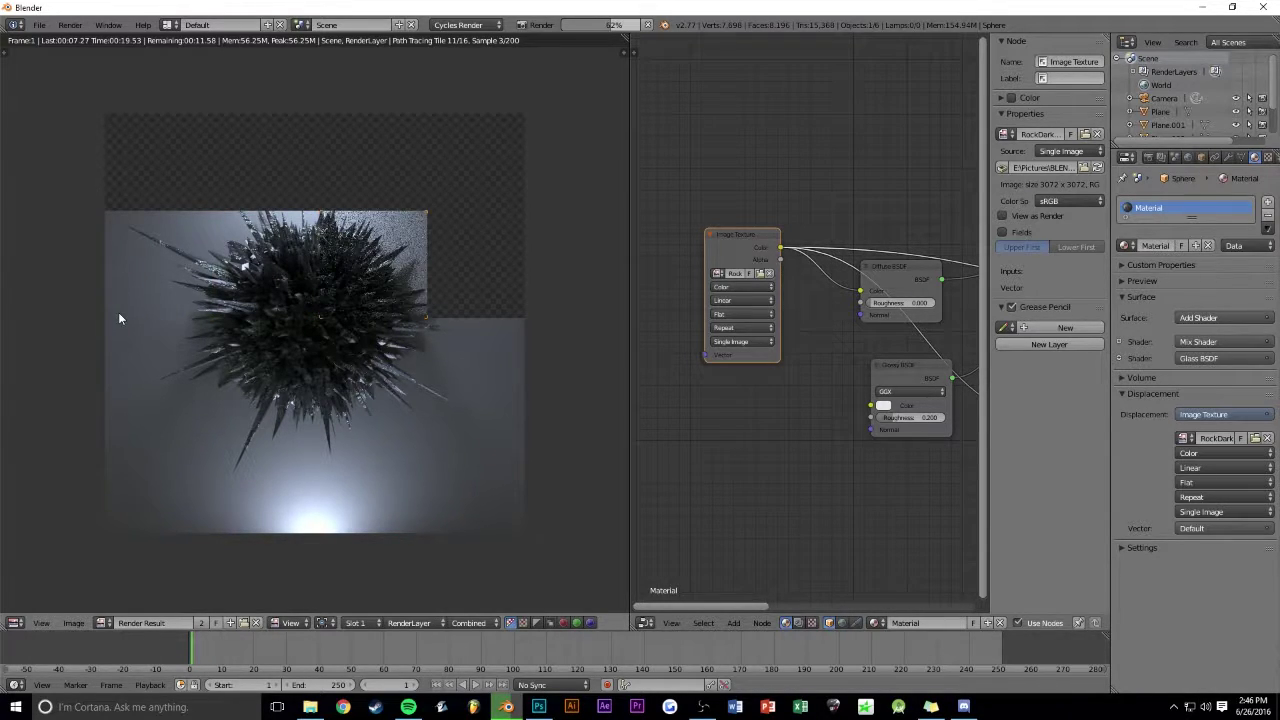
scroll(230, 300, "up", 2)
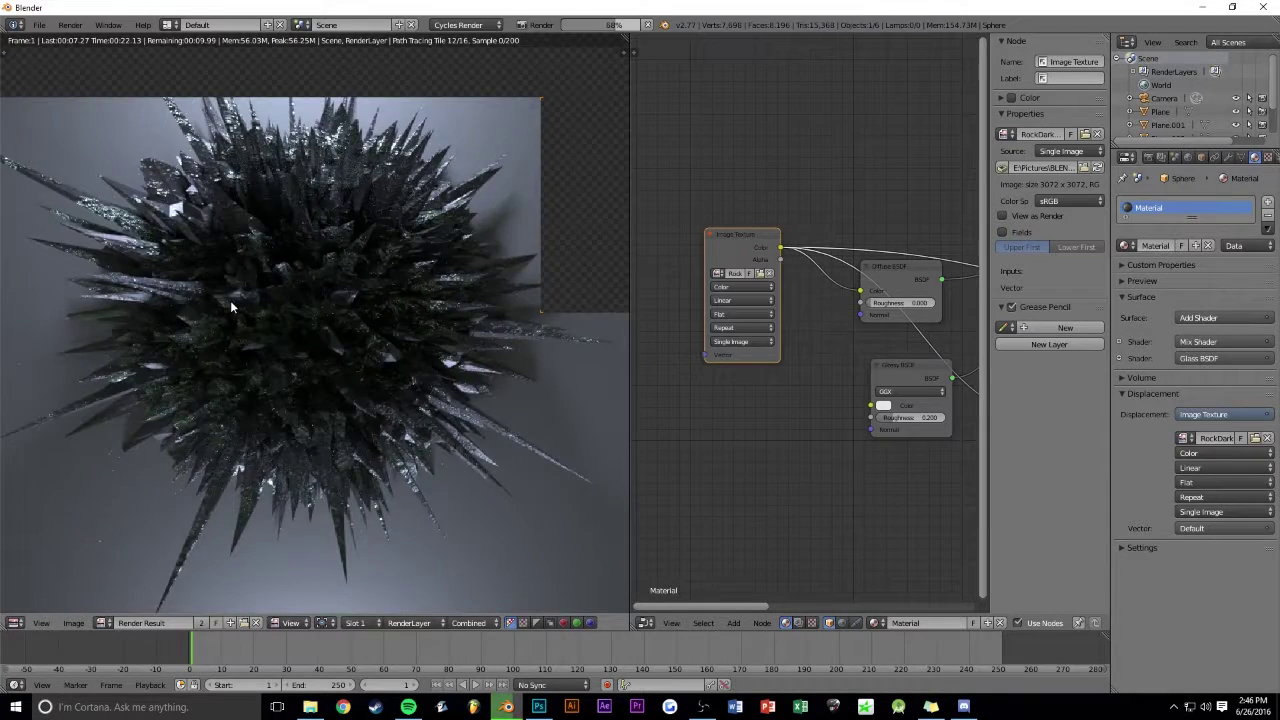
scroll(230, 301, "up", 2)
scroll(192, 306, "down", 2)
scroll(190, 305, "down", 1)
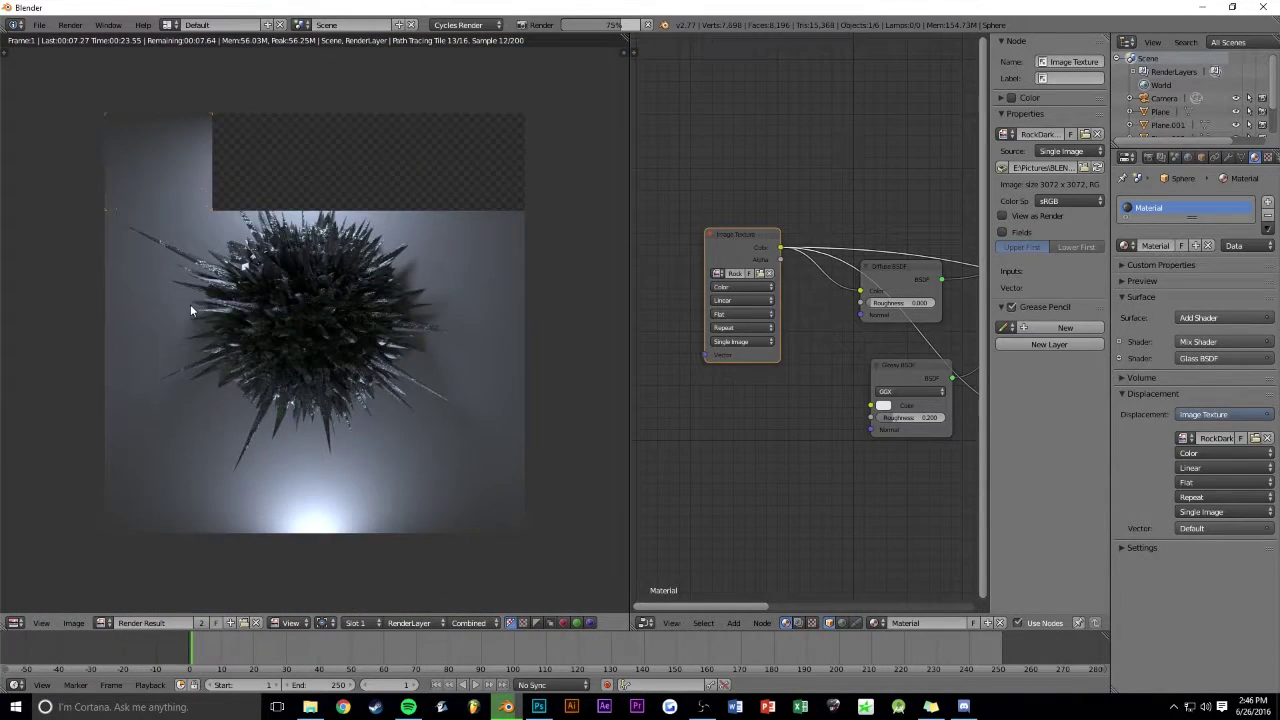
scroll(190, 305, "down", 1)
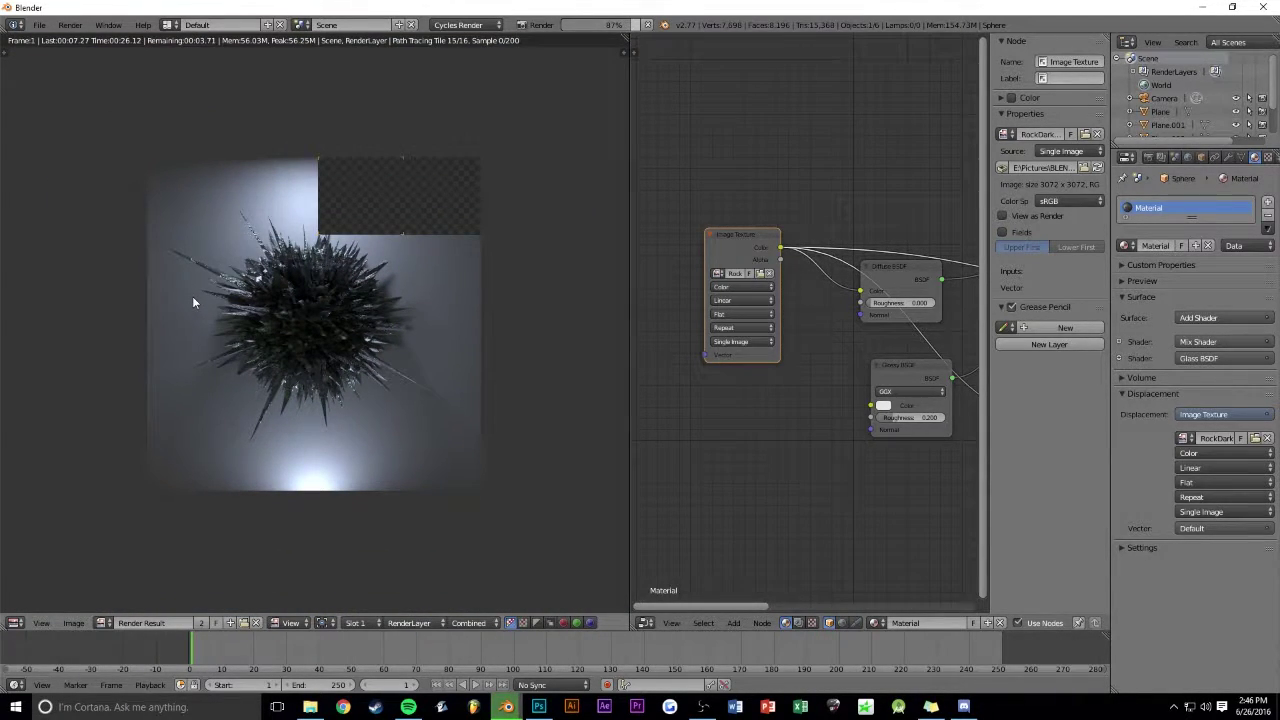
Step: Return to Blender and re-centre the finished render of the spiky ball
left_click(700, 706)
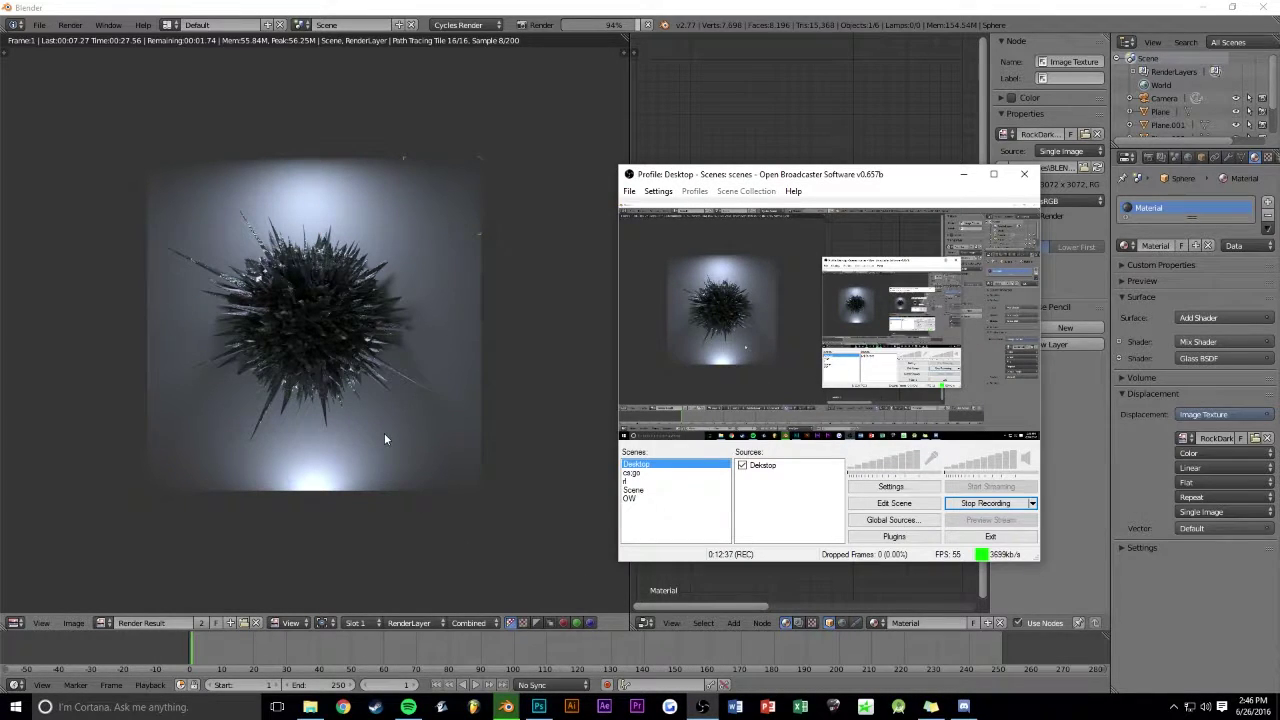
left_click(502, 295)
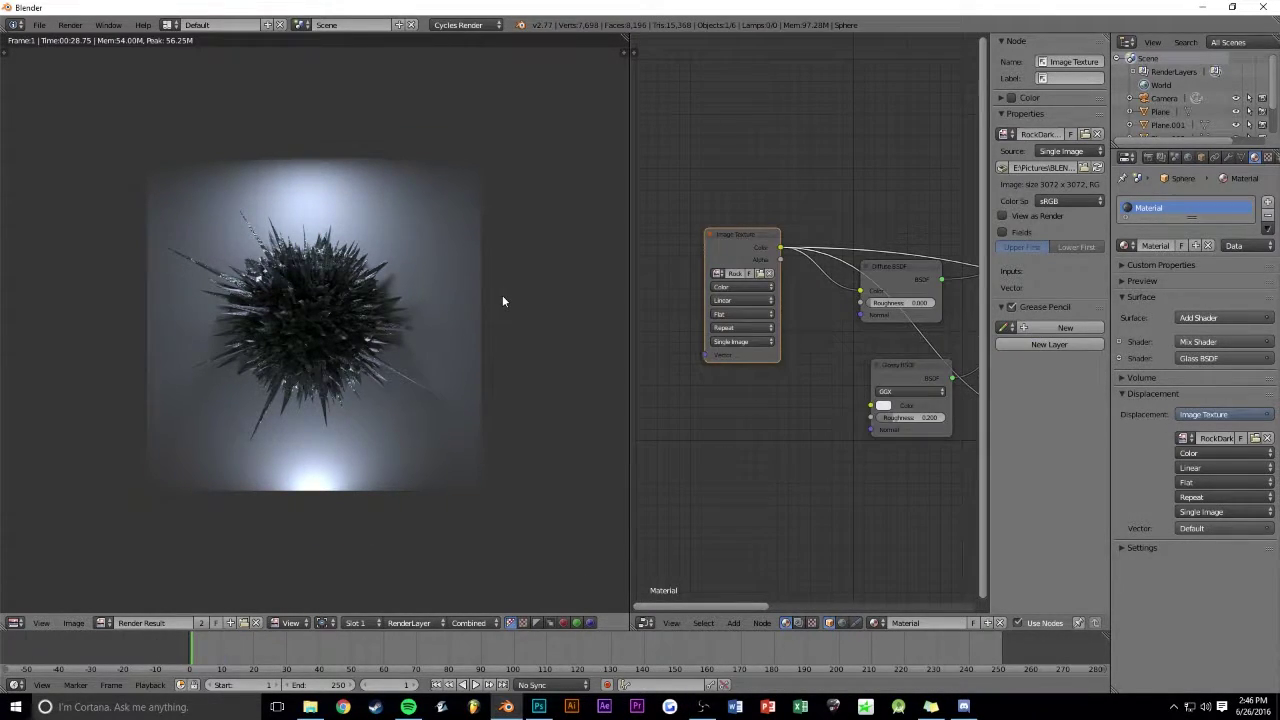
mouse_move(251, 312)
middle_mouse_down()
mouse_move(351, 335)
mouse_move(306, 334)
mouse_move(344, 290)
middle_mouse_up()
scroll(343, 333, "up", 1)
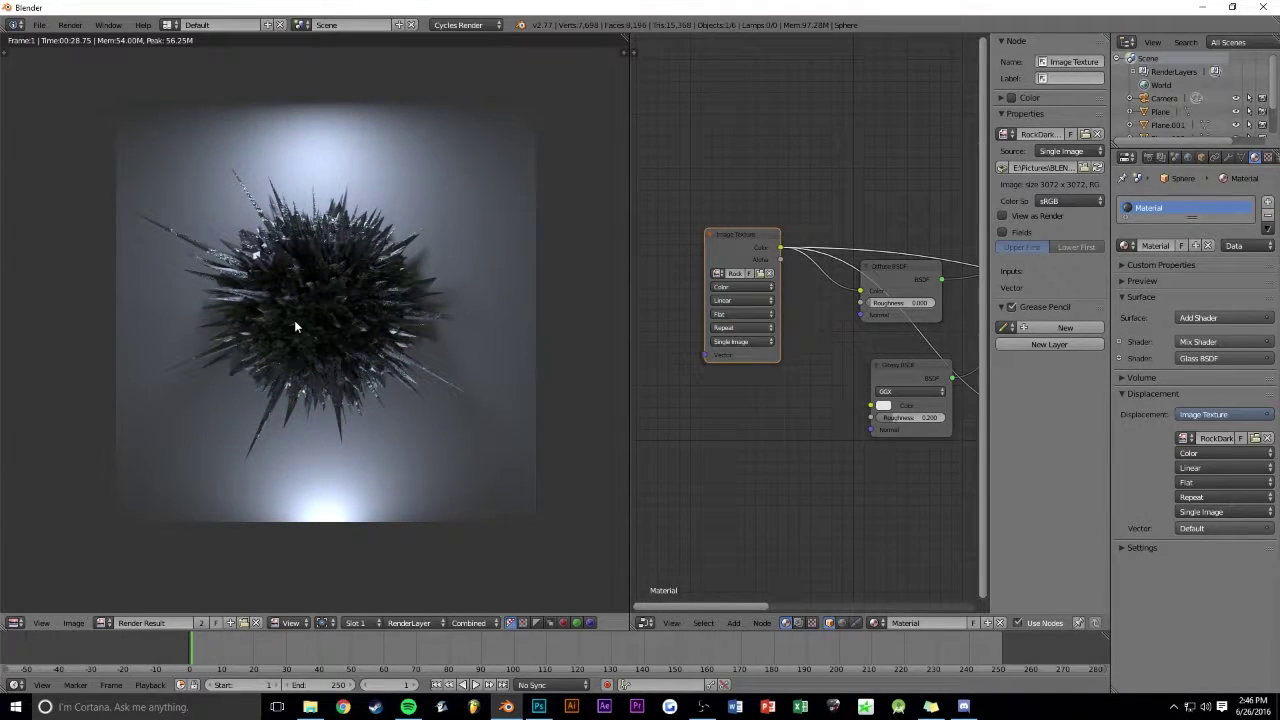
Step: Raise Plane.002's emission strength to 74.3 and preview it rendered through the camera
key("Escape")
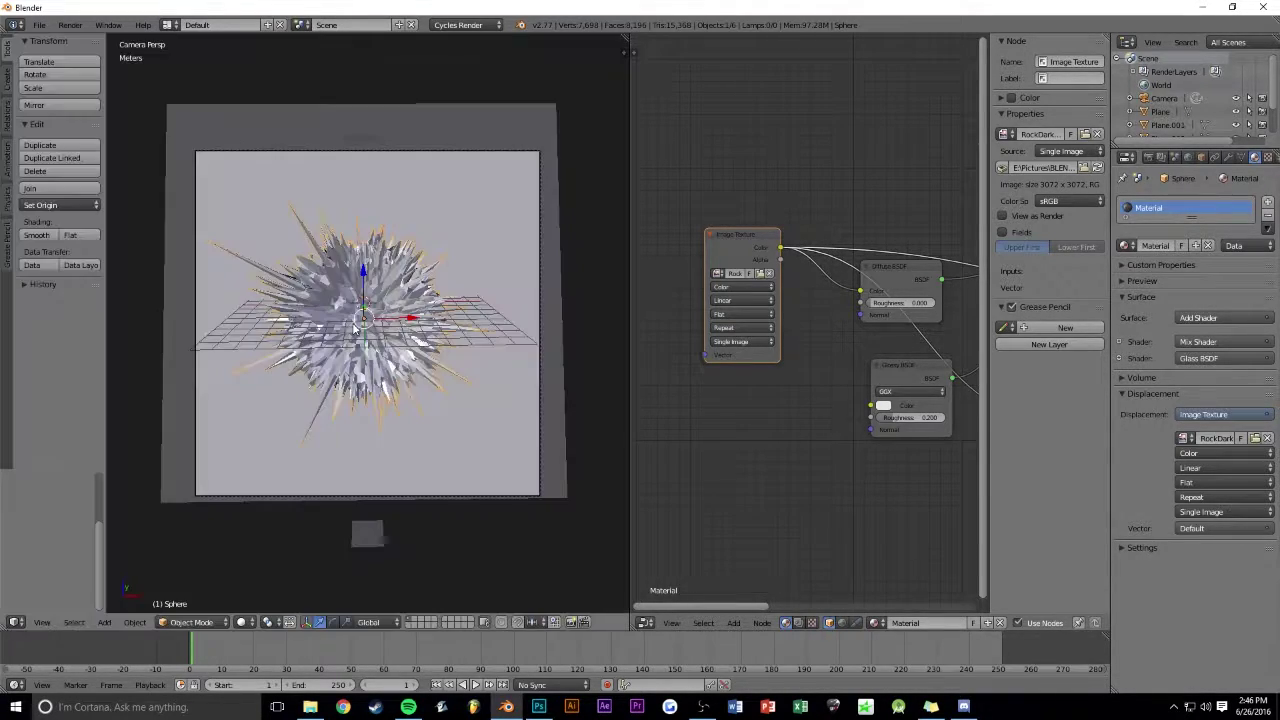
mouse_move(294, 326)
middle_mouse_down()
mouse_move(463, 336)
mouse_move(555, 323)
mouse_move(512, 333)
middle_mouse_up()
right_click(513, 334)
left_click_drag(1220, 358, 1262, 358)
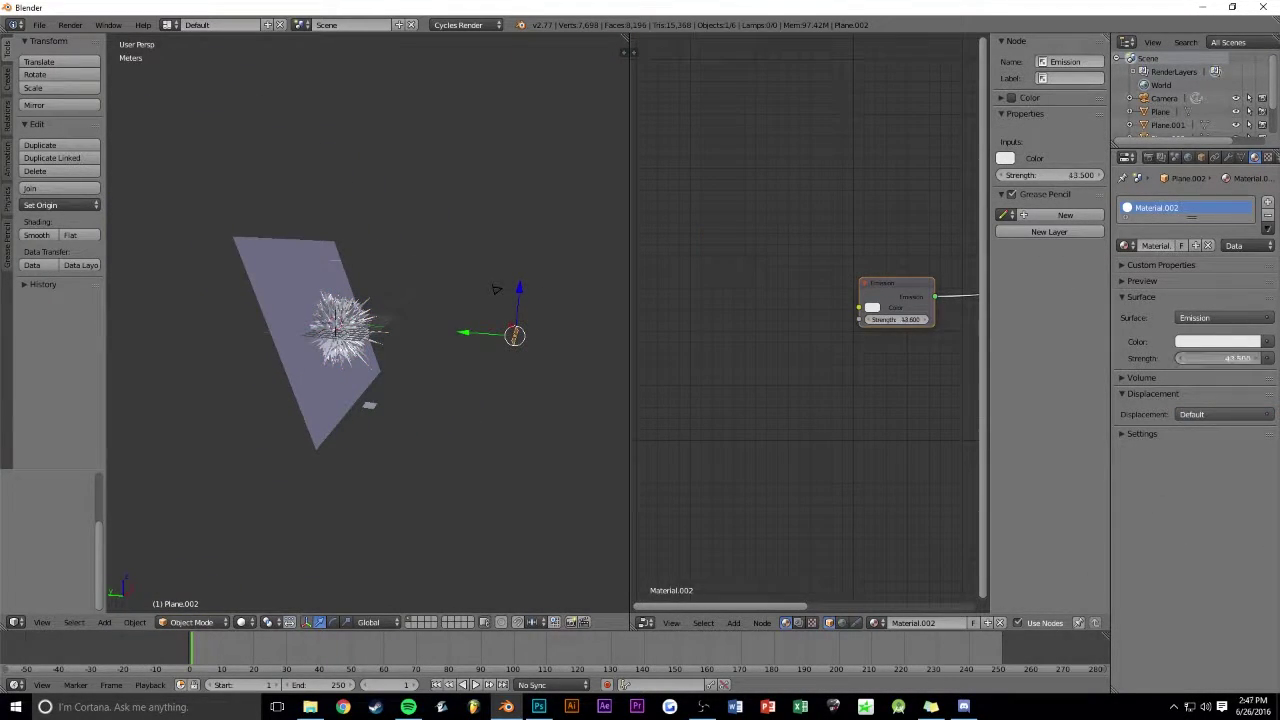
left_click(217, 625)
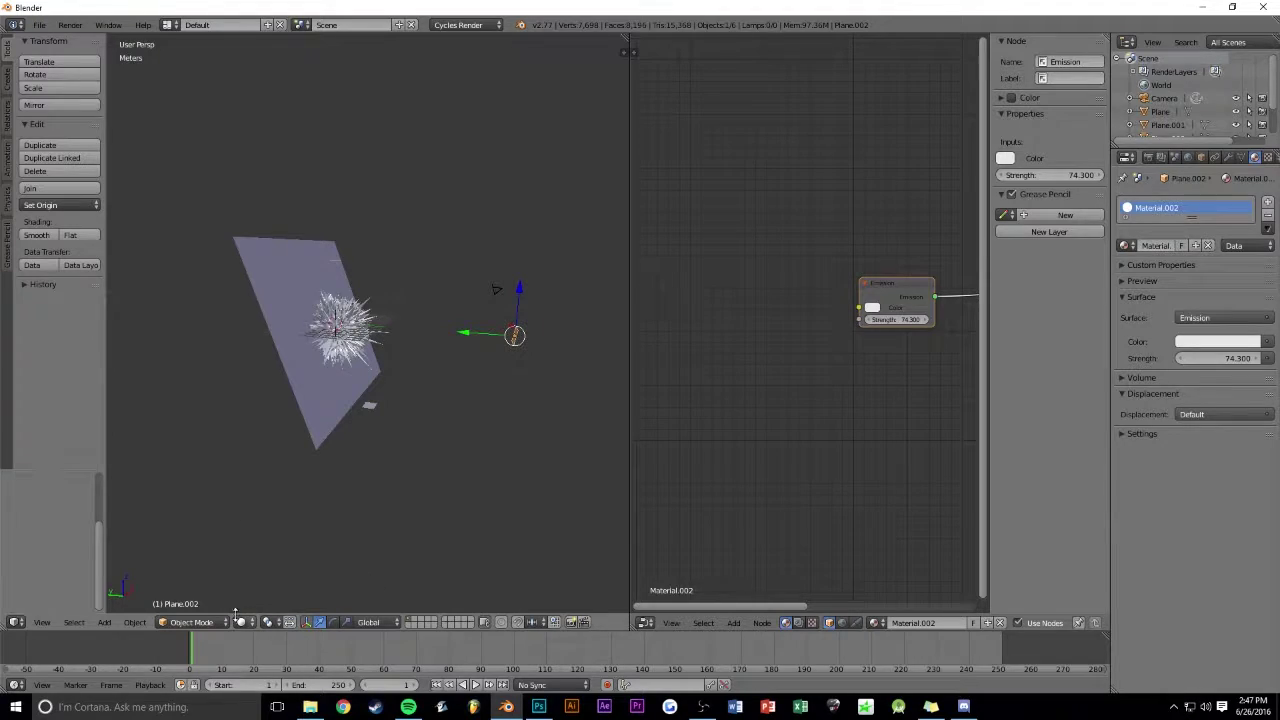
left_click(245, 622)
left_click(268, 533)
mouse_move(438, 384)
middle_mouse_down()
mouse_move(350, 388)
mouse_move(380, 300)
middle_mouse_up()
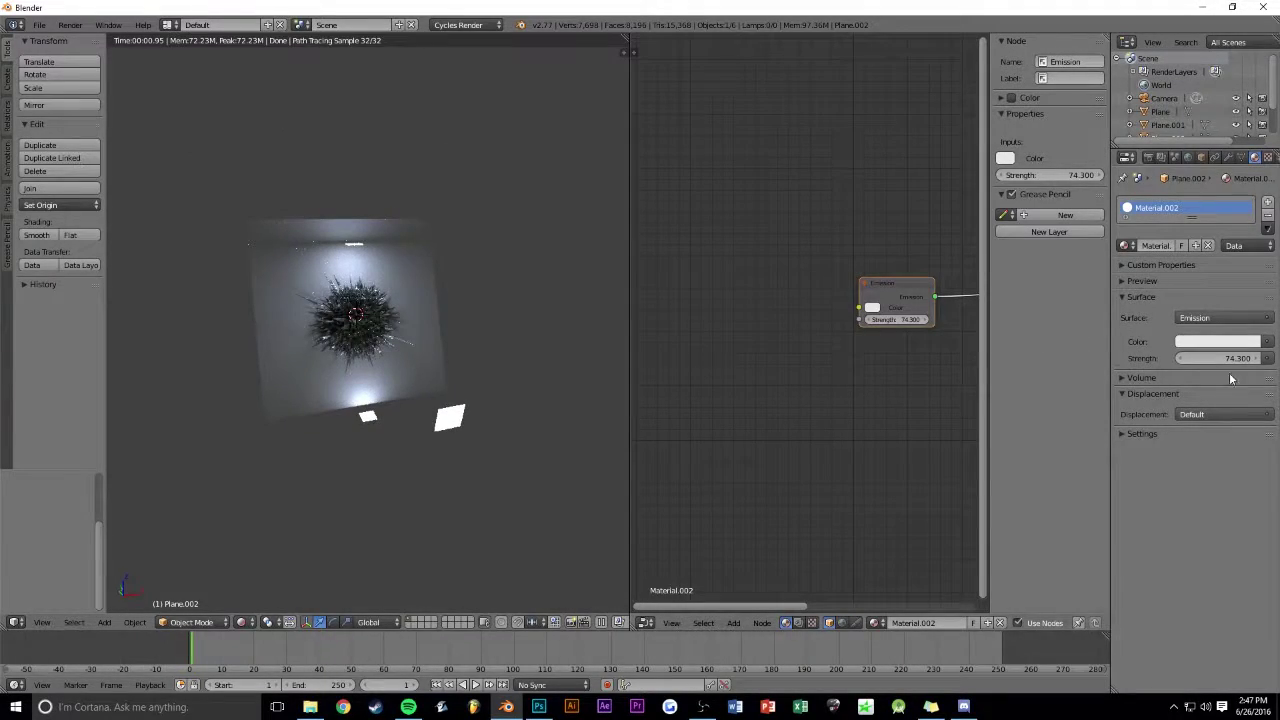
key("KP_0")
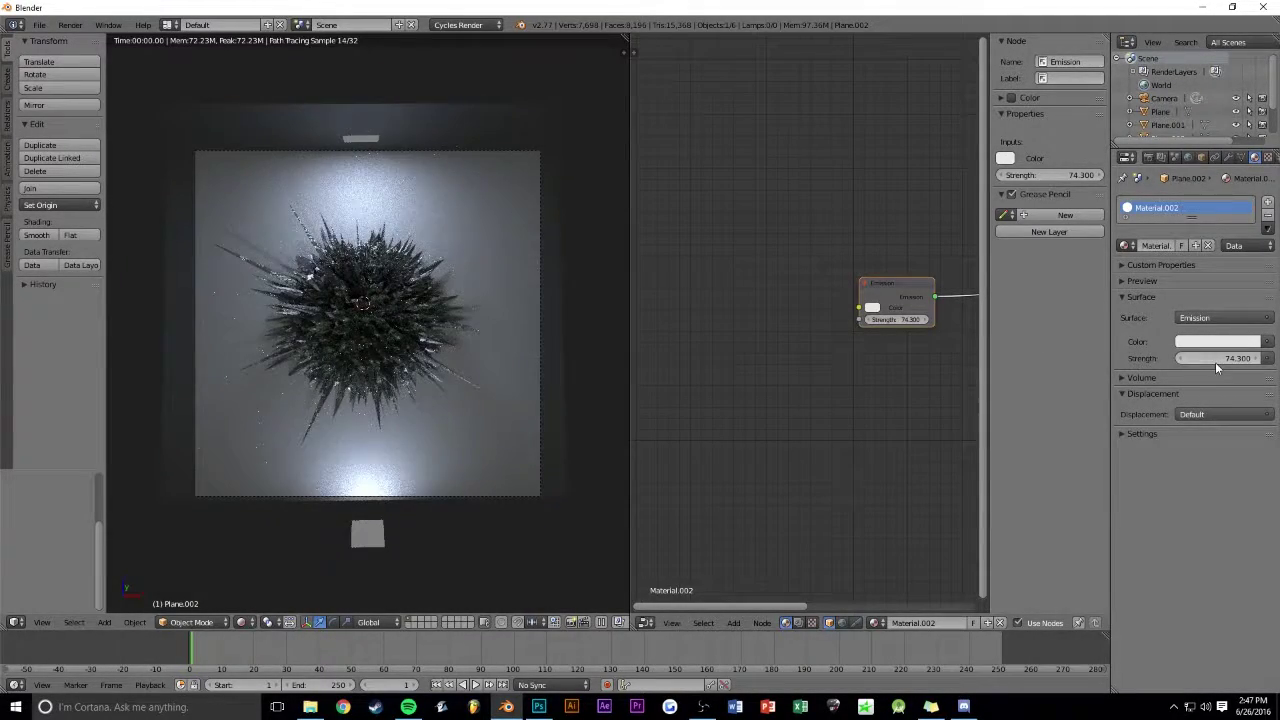
Step: Tune Plane.002's emission from about 183.6 down to 120.6, checking top and camera views
mouse_move(1215, 358)
left_mouse_down()
mouse_move(1255, 358)
mouse_move(1199, 360)
left_mouse_up()
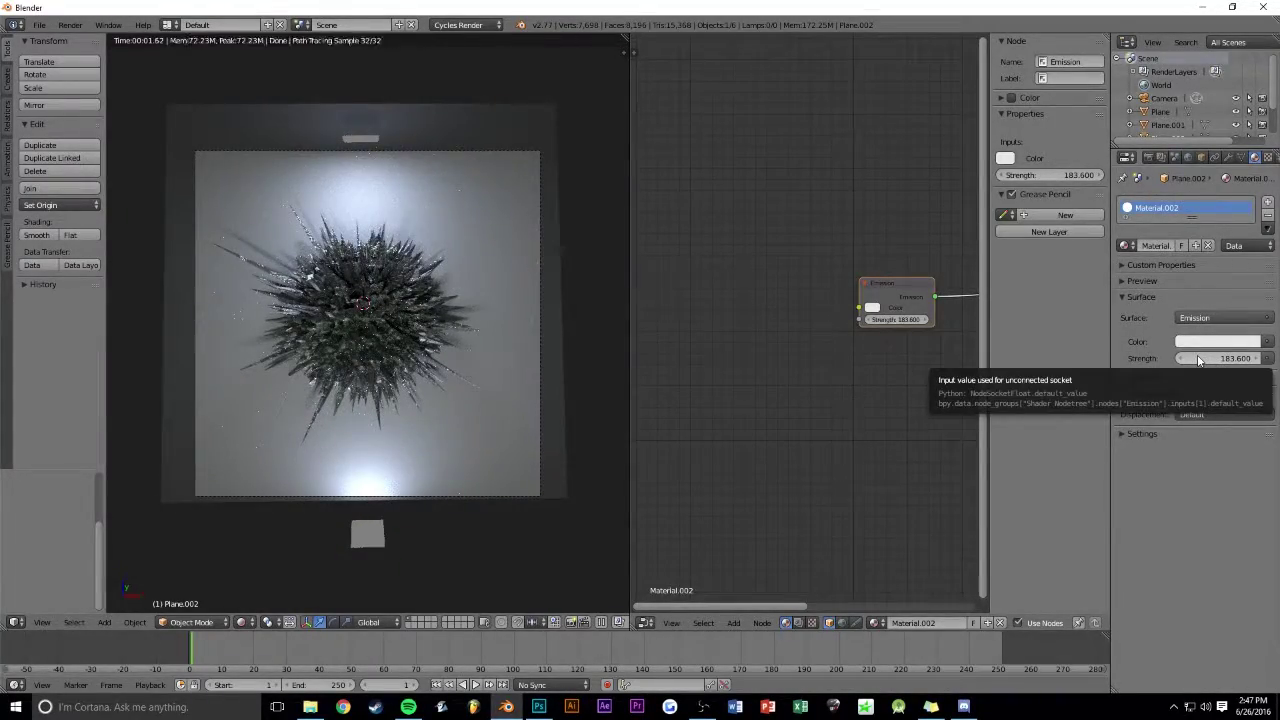
scroll(370, 366, "up", 5)
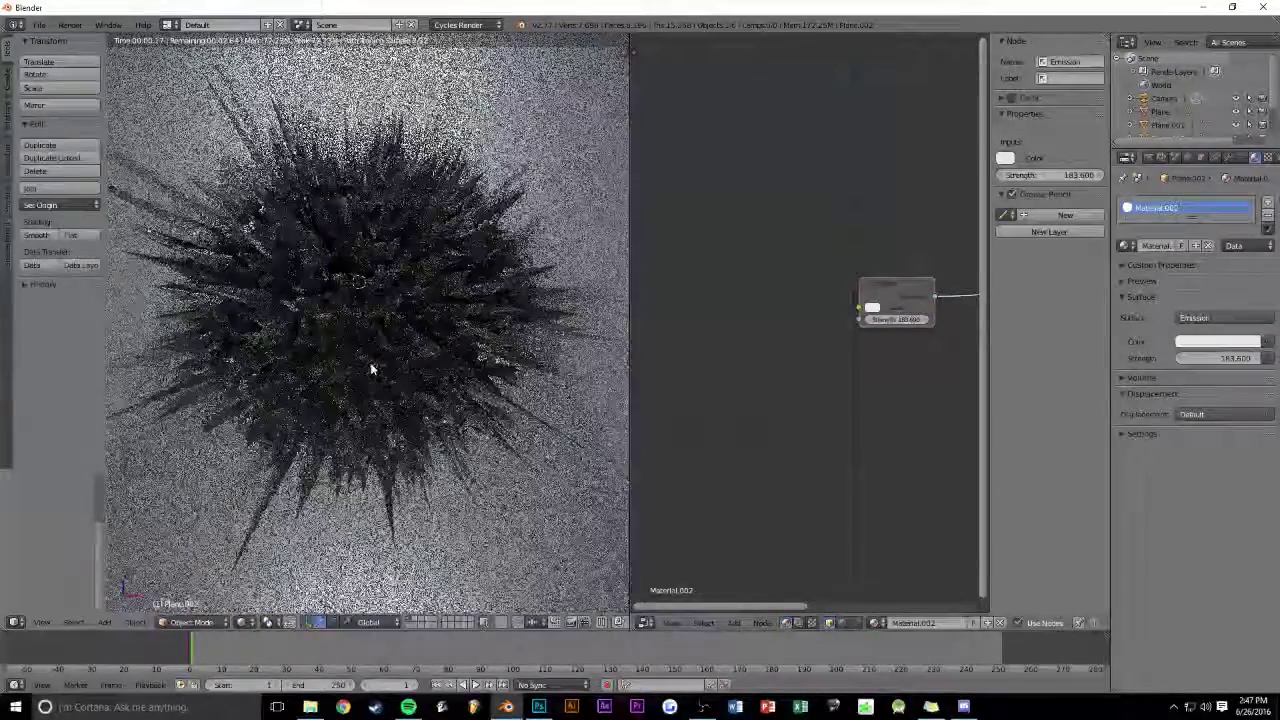
scroll(370, 368, "down", 5)
mouse_move(370, 368)
middle_mouse_down()
mouse_move(288, 346)
mouse_move(306, 350)
middle_mouse_up()
scroll(288, 346, "up", 4)
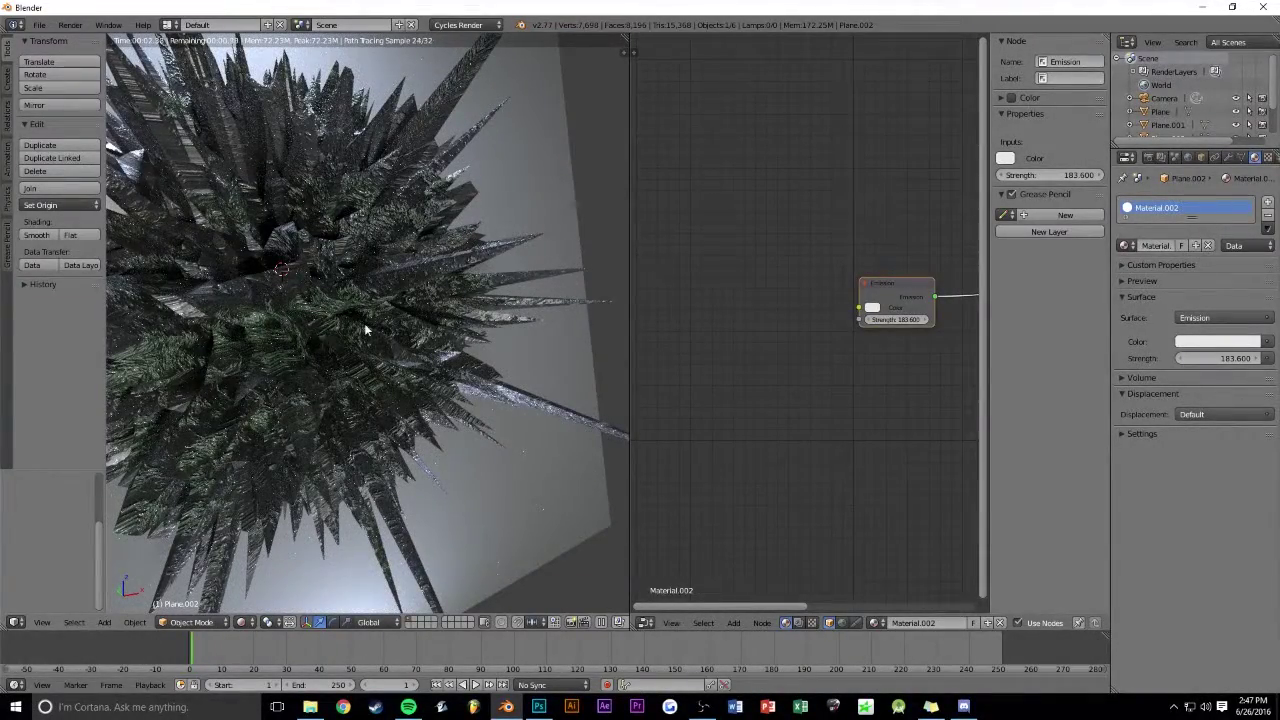
key("KP_7")
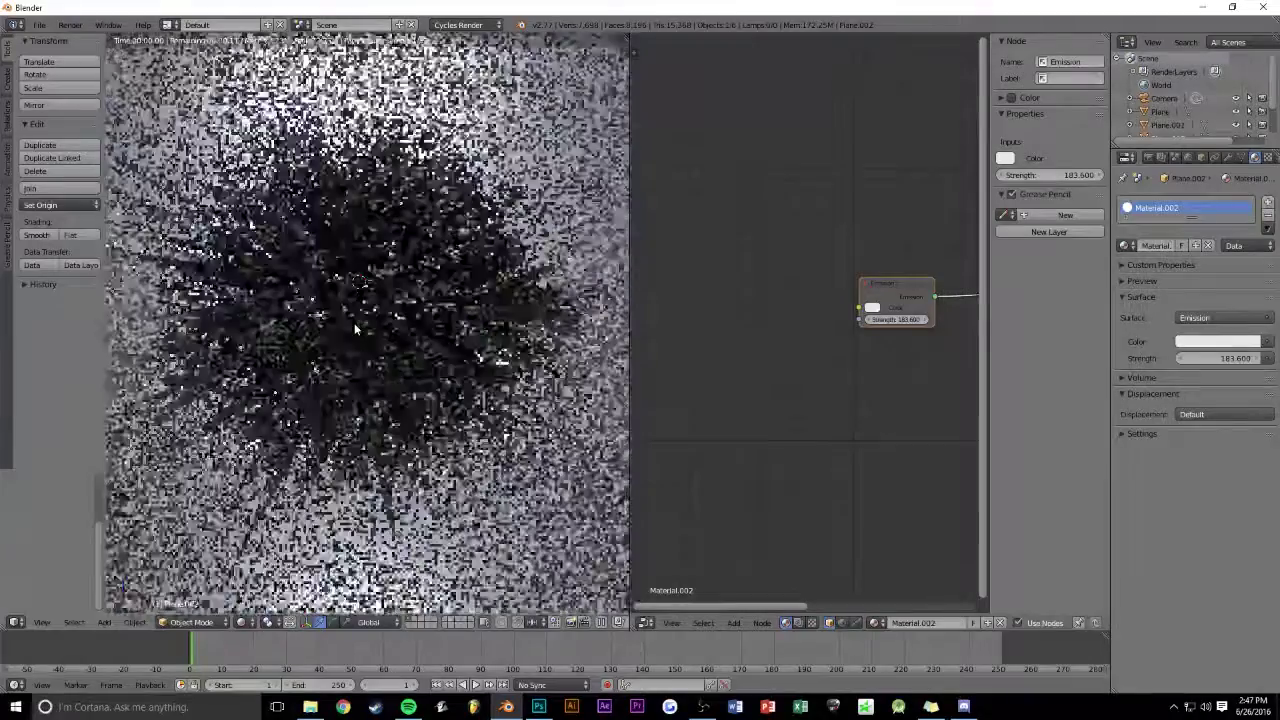
scroll(355, 328, "down", 3)
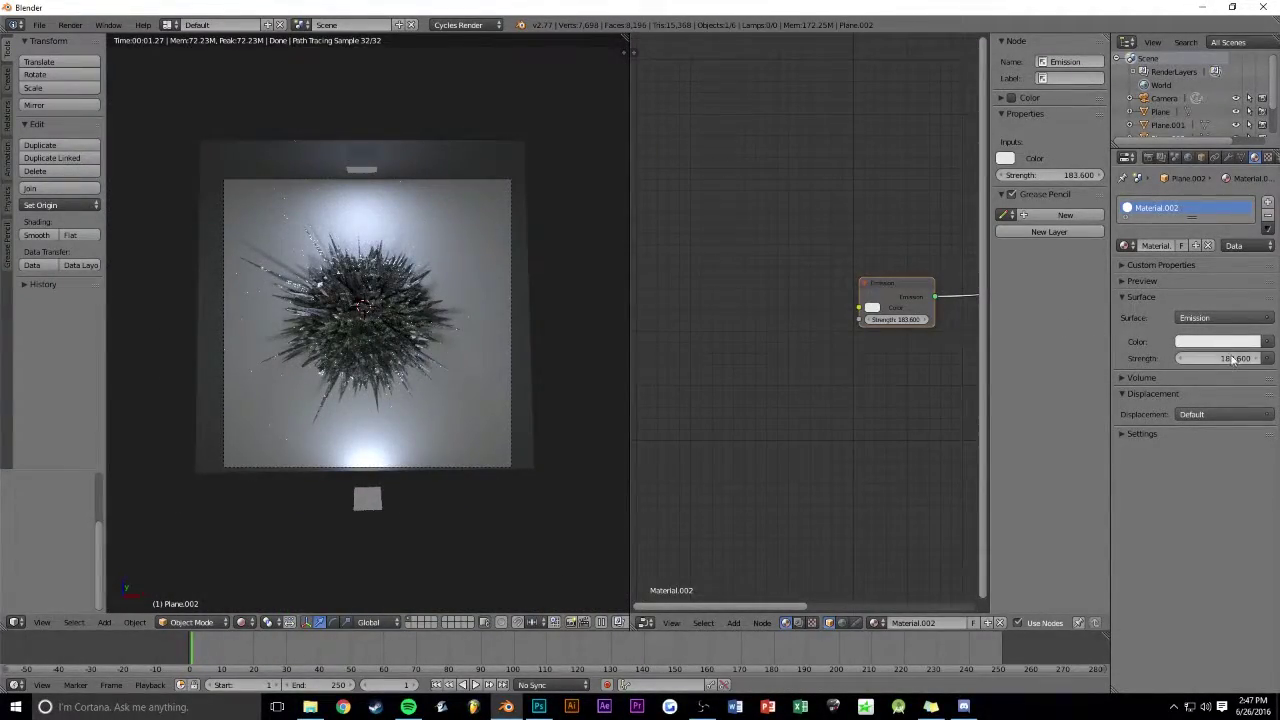
left_click_drag(1220, 358, 1159, 358)
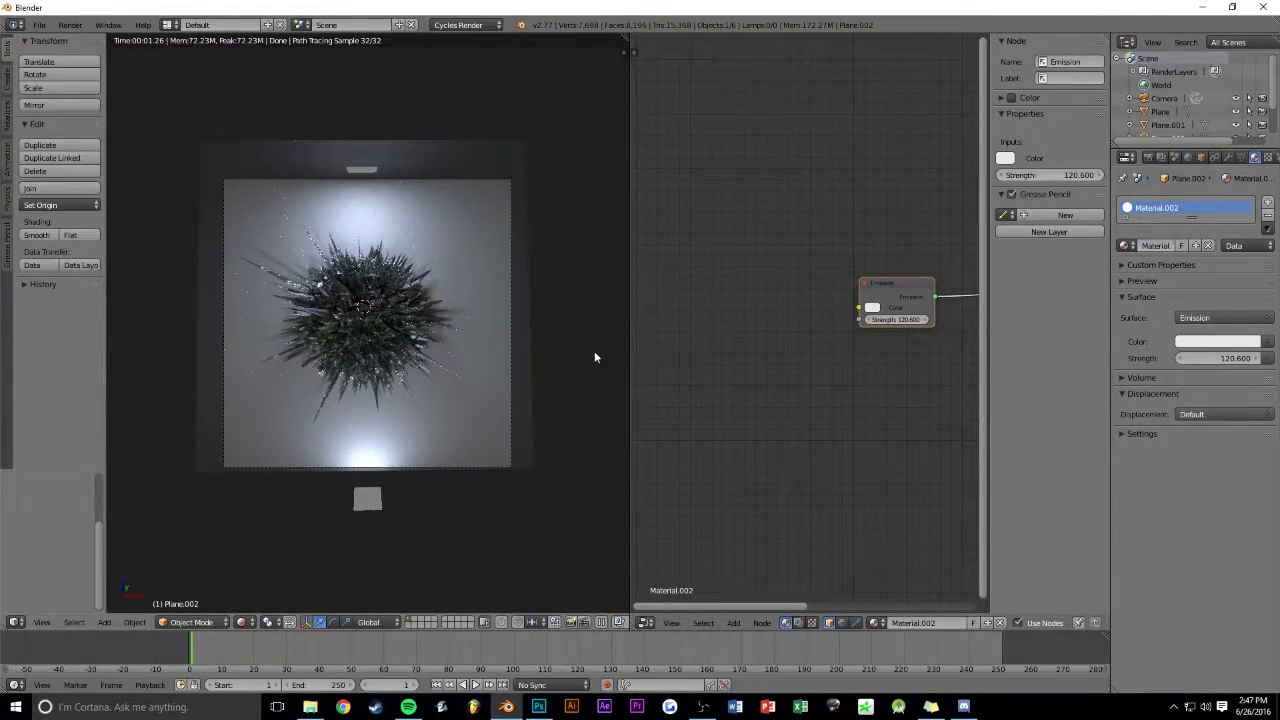
middle_click_drag(594, 357, 414, 350)
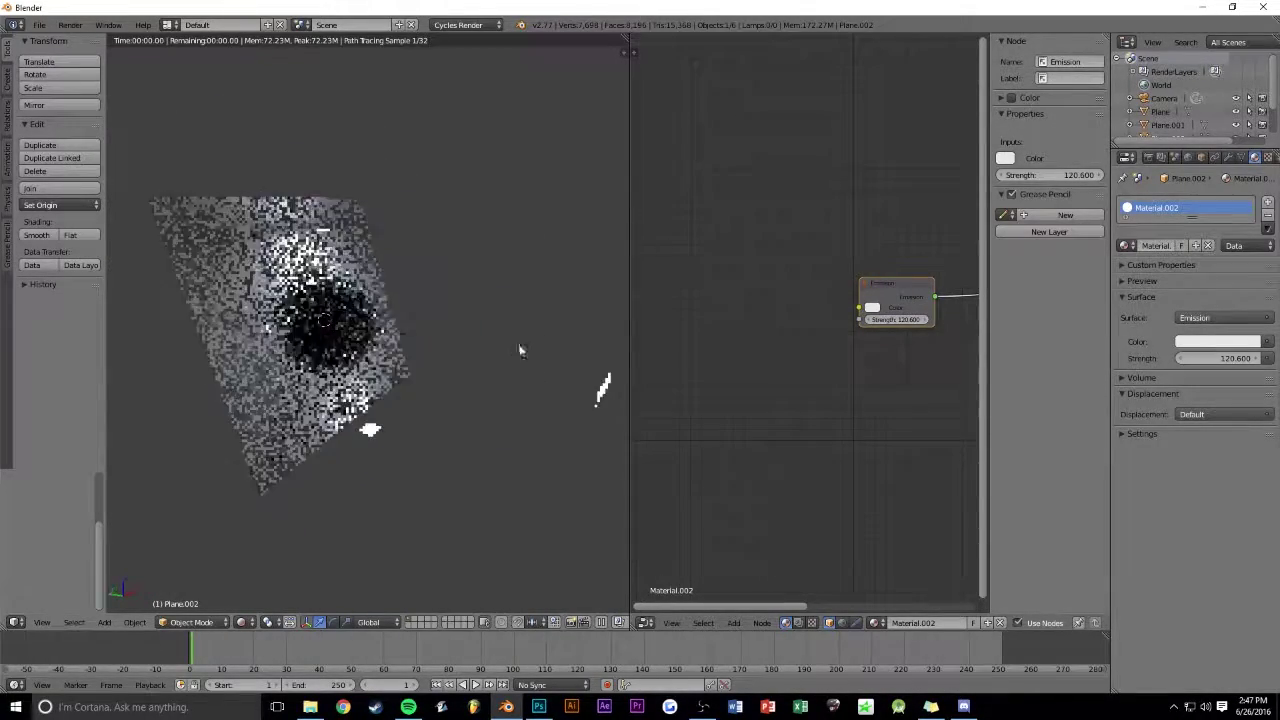
key("KP_0")
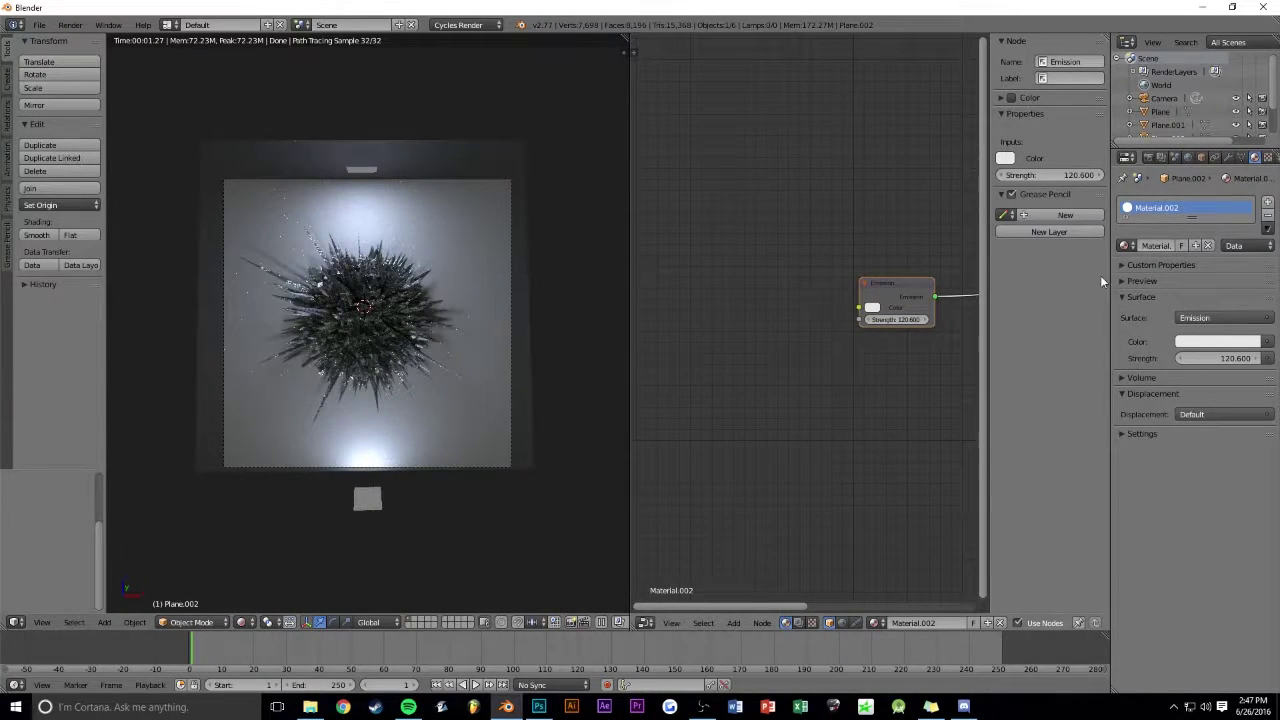
left_click(1148, 157)
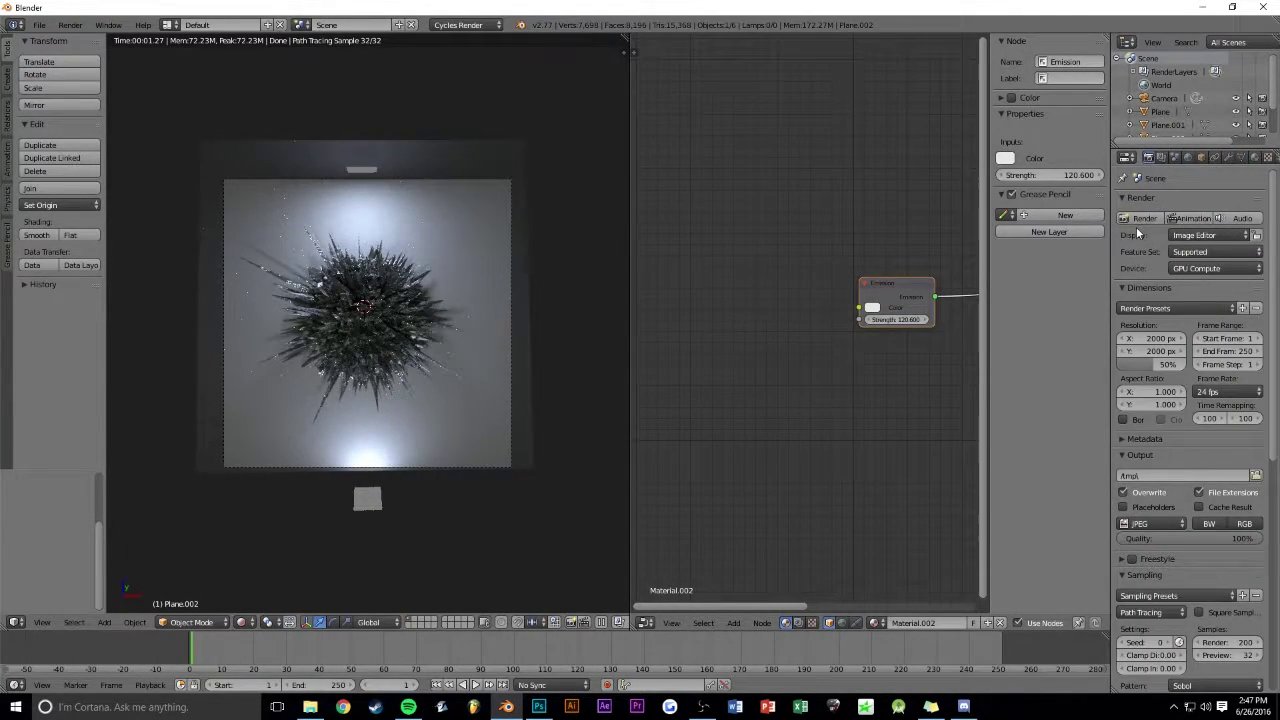
Step: Set the render resolution to 100% and the render samples to 1500
left_click(1160, 364)
type("100")
key("Return")
scroll(1180, 470, "down", 2)
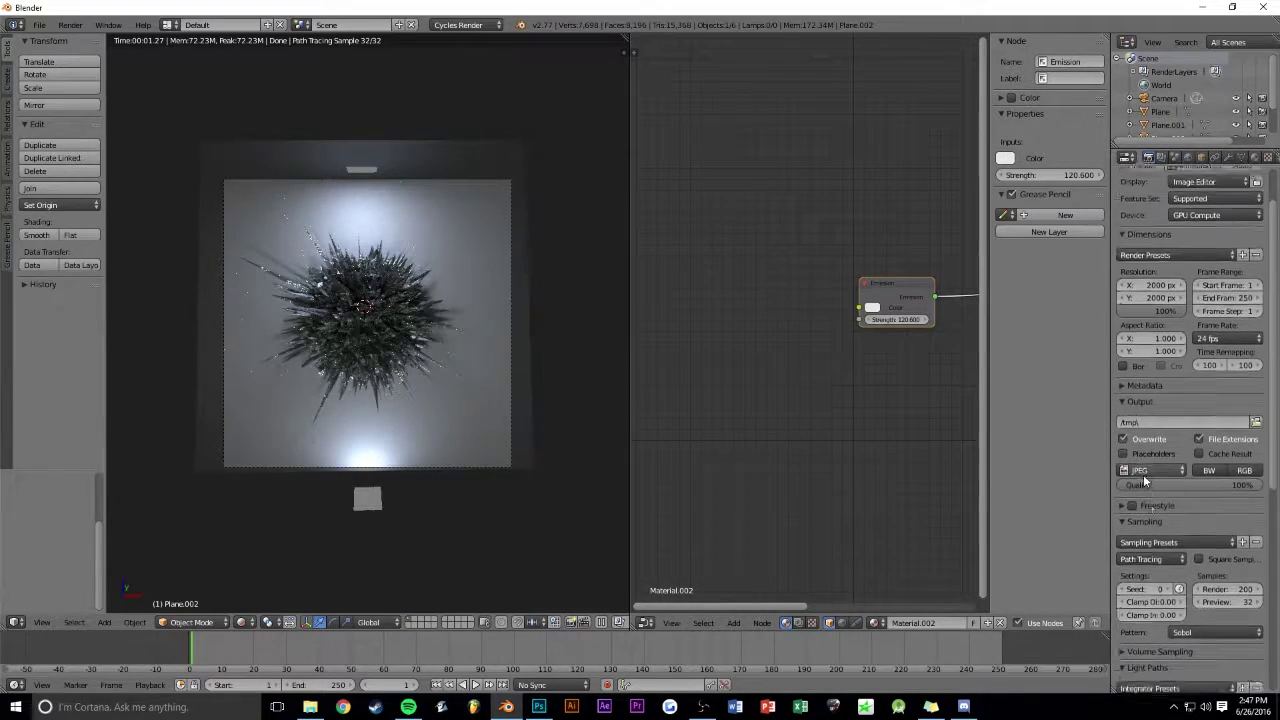
scroll(1190, 490, "down", 2)
left_click(1236, 509)
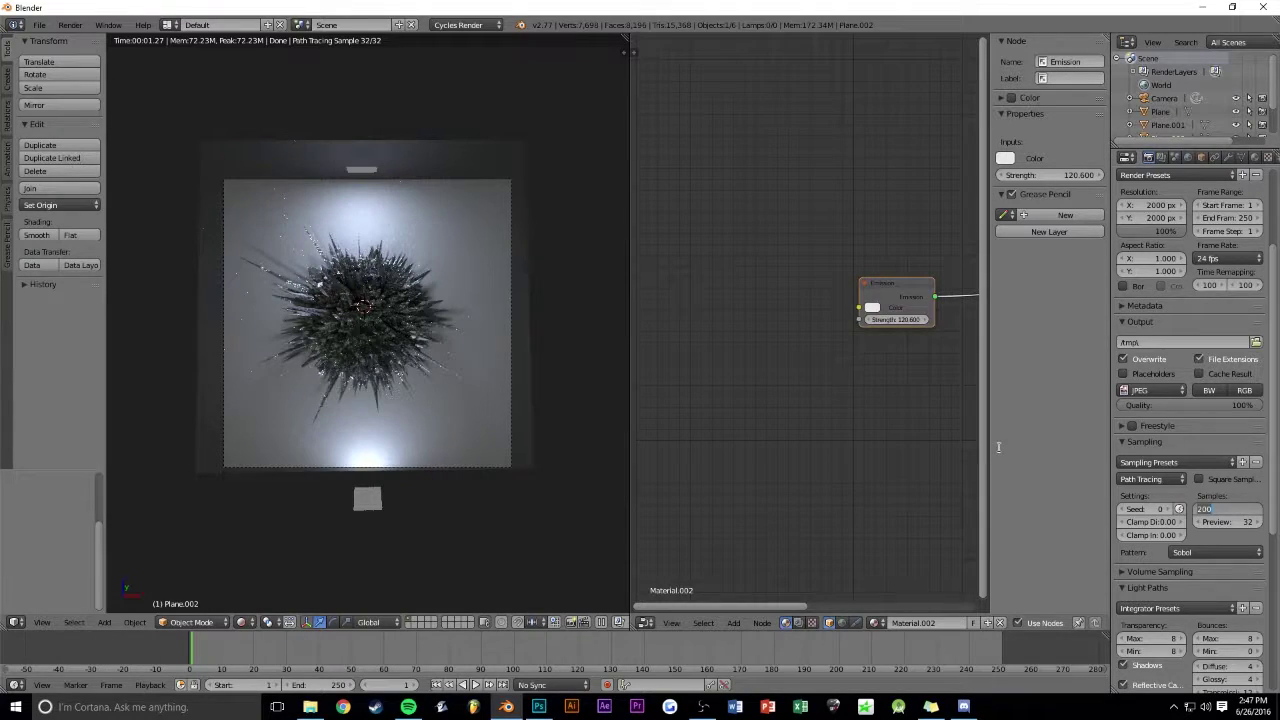
type("1500")
key("Return")
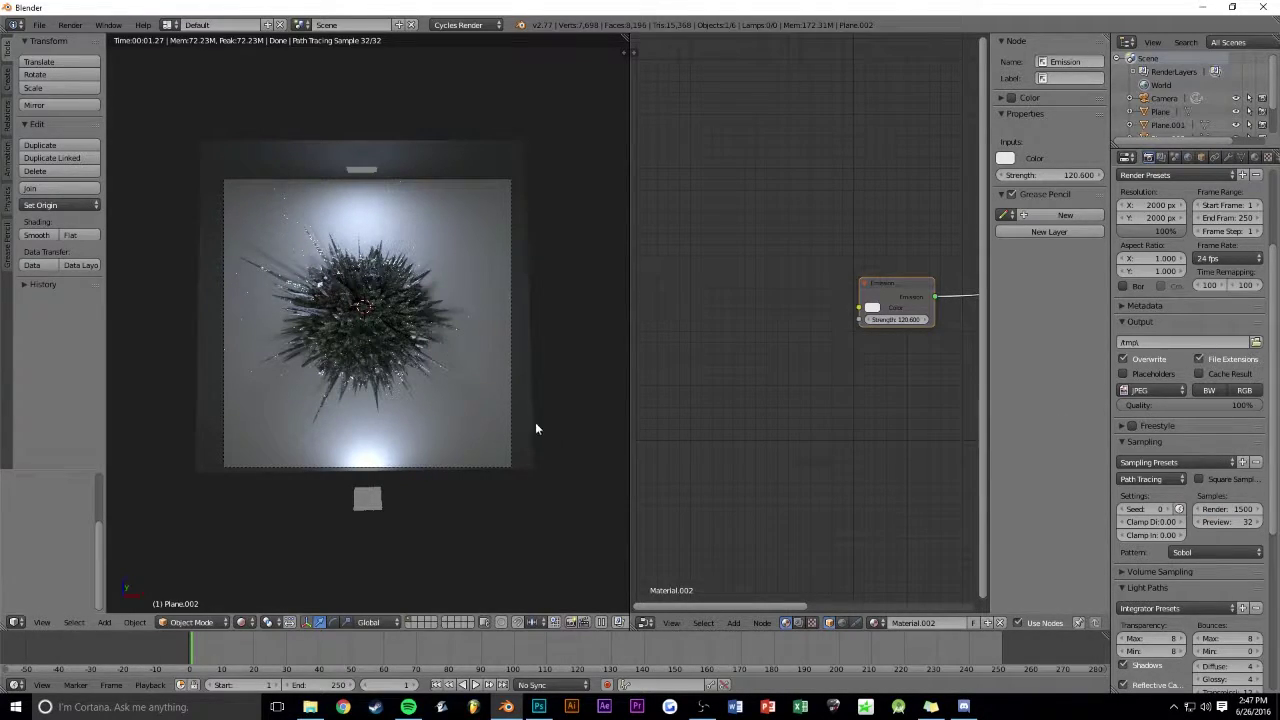
Step: Start the final 1500-sample Cycles render with F12
scroll(535, 428, "up", 1)
scroll(1181, 466, "down", 3)
scroll(1181, 468, "down", 4)
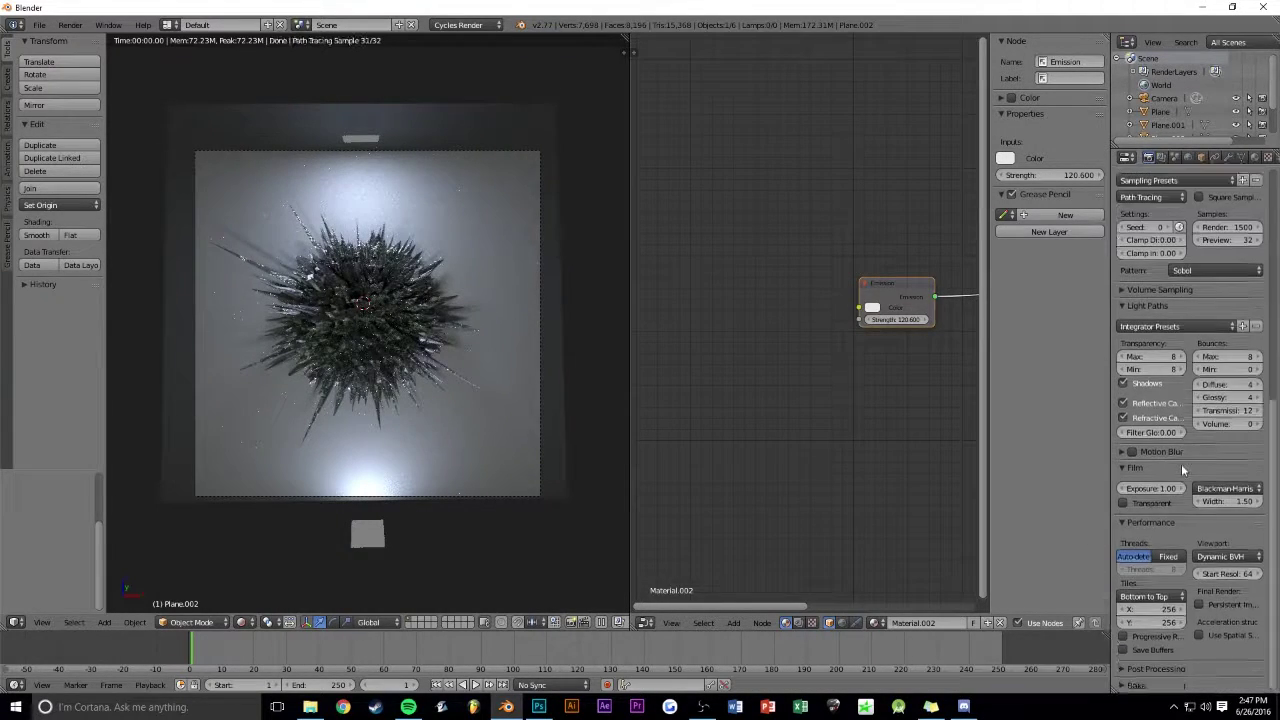
scroll(1181, 464, "up", 3)
scroll(1181, 464, "up", 4)
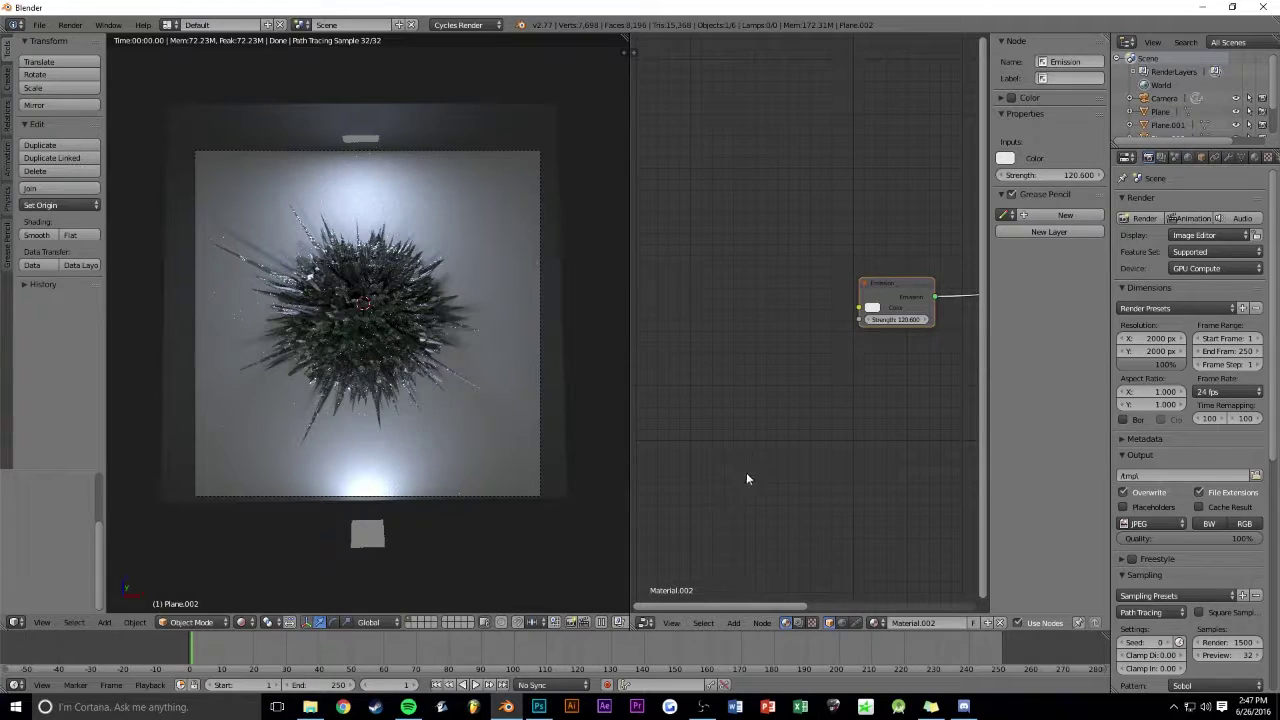
key("F12")
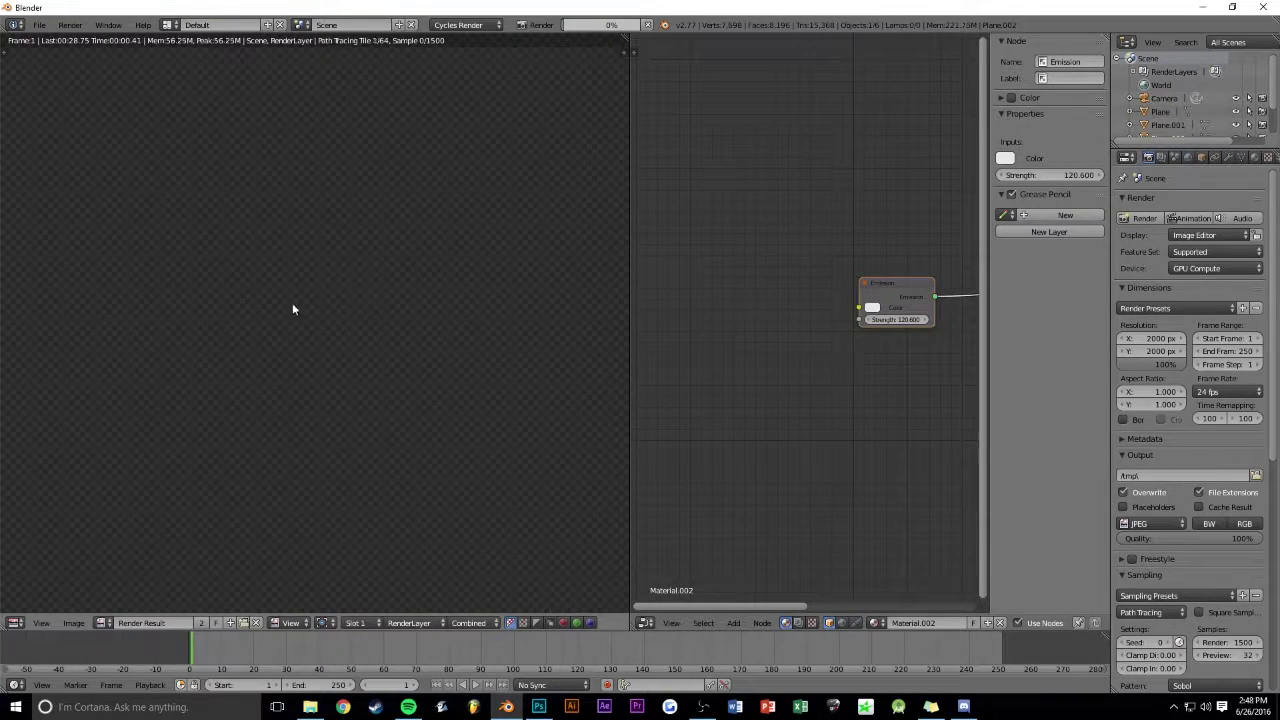